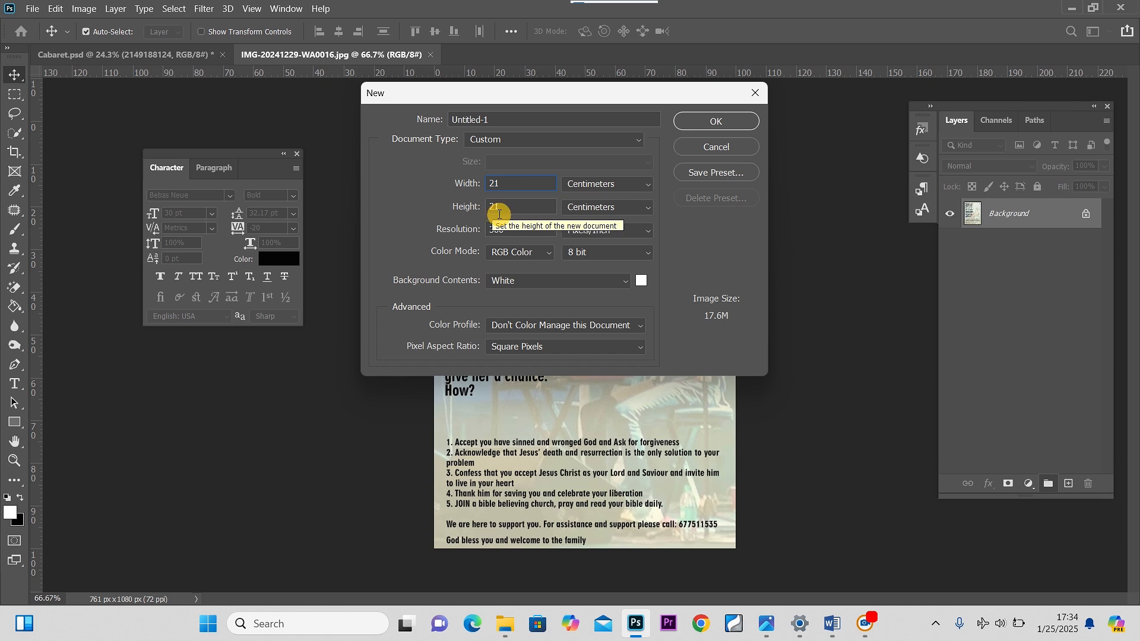
Set the new document's height to 29.7 cm, keeping width 21 cm, and create it
{"action": "key", "text": "Tab"}
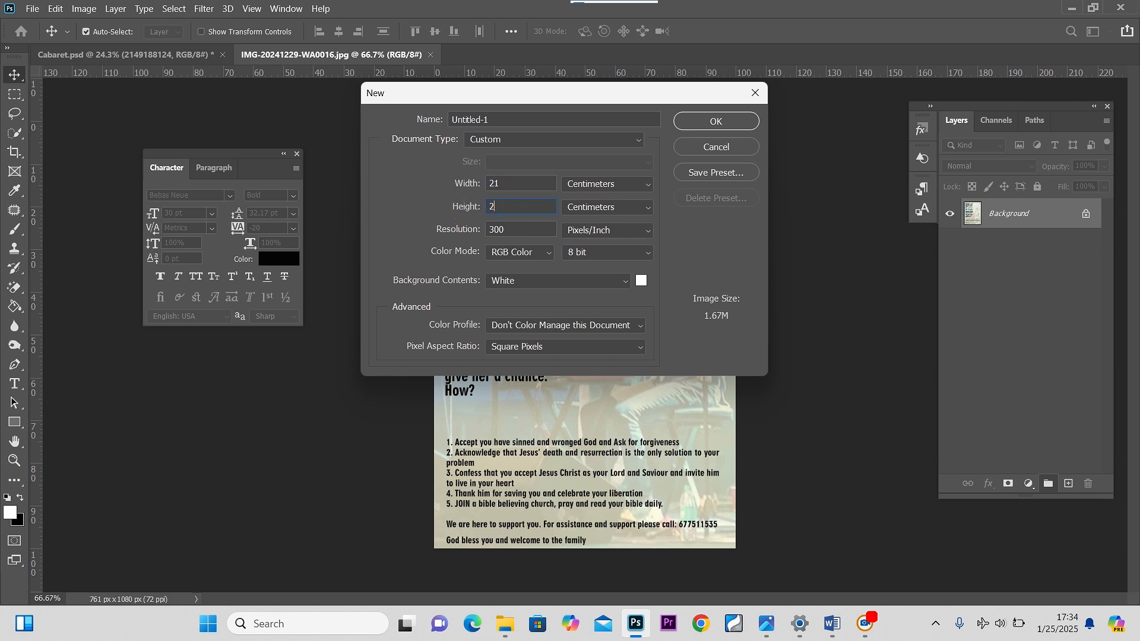
{"action": "type", "text": "29.7"}
{"action": "key", "text": "Return"}
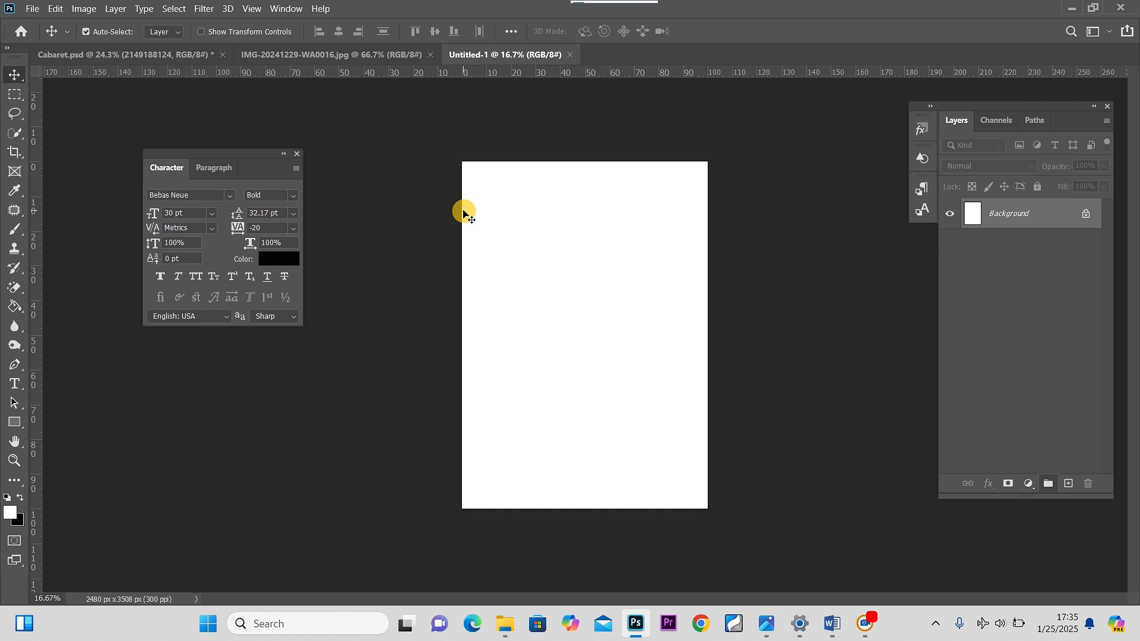
Zoom into the blank page and compare it with the finished Cabaret flyer document before returning
{"action": "key", "text": "ctrl+plus"}
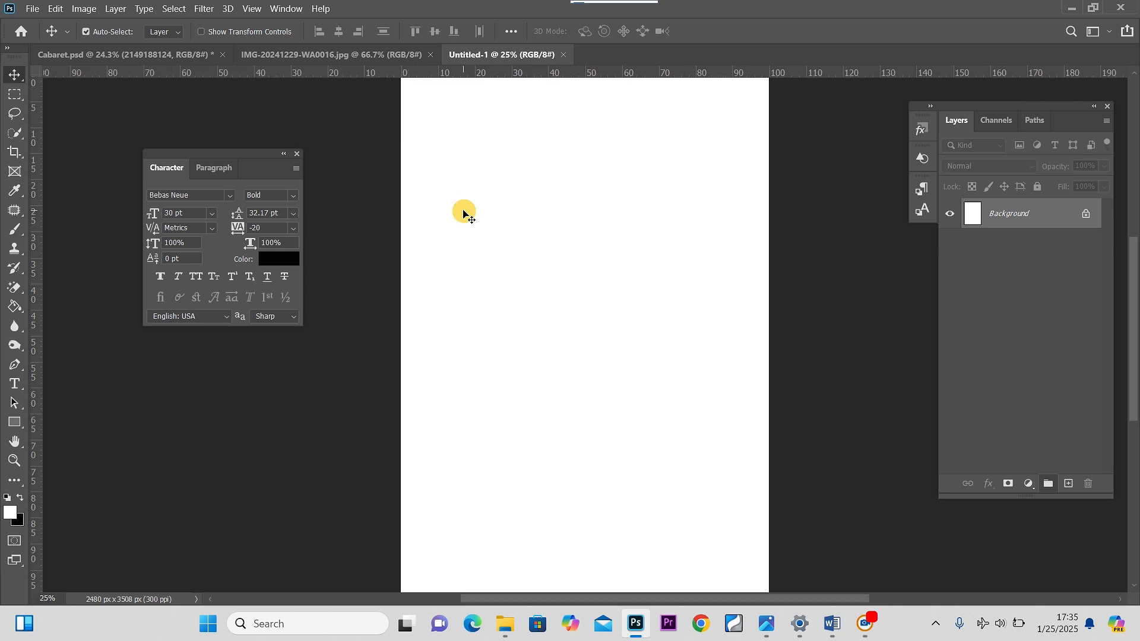
{"action": "left_click", "coordinate": [186, 55]}
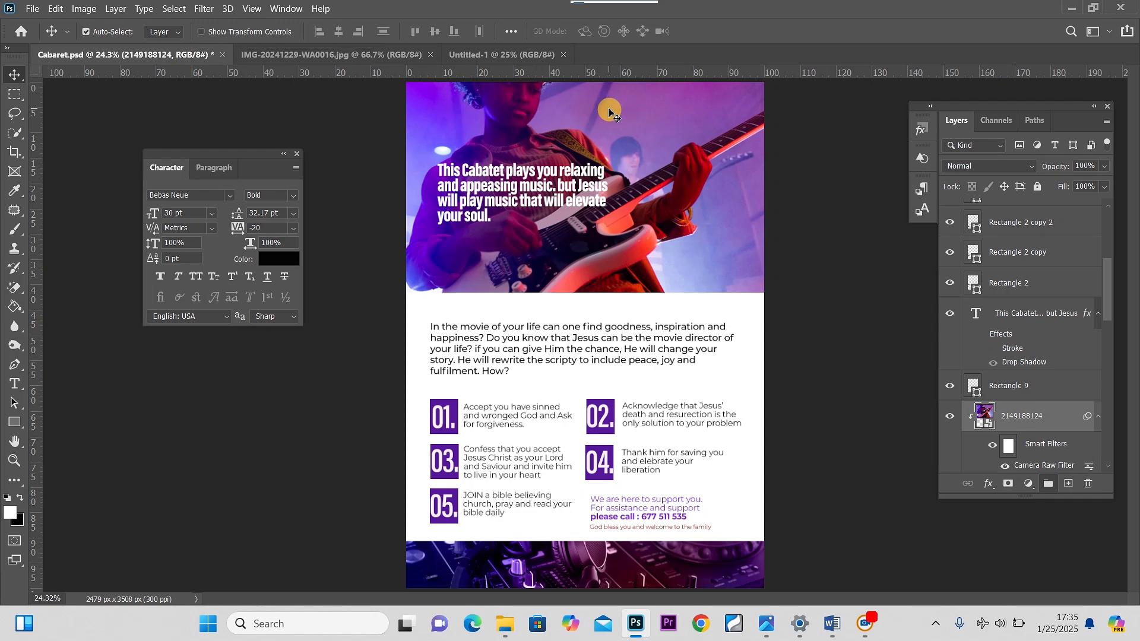
{"action": "left_click", "coordinate": [476, 59]}
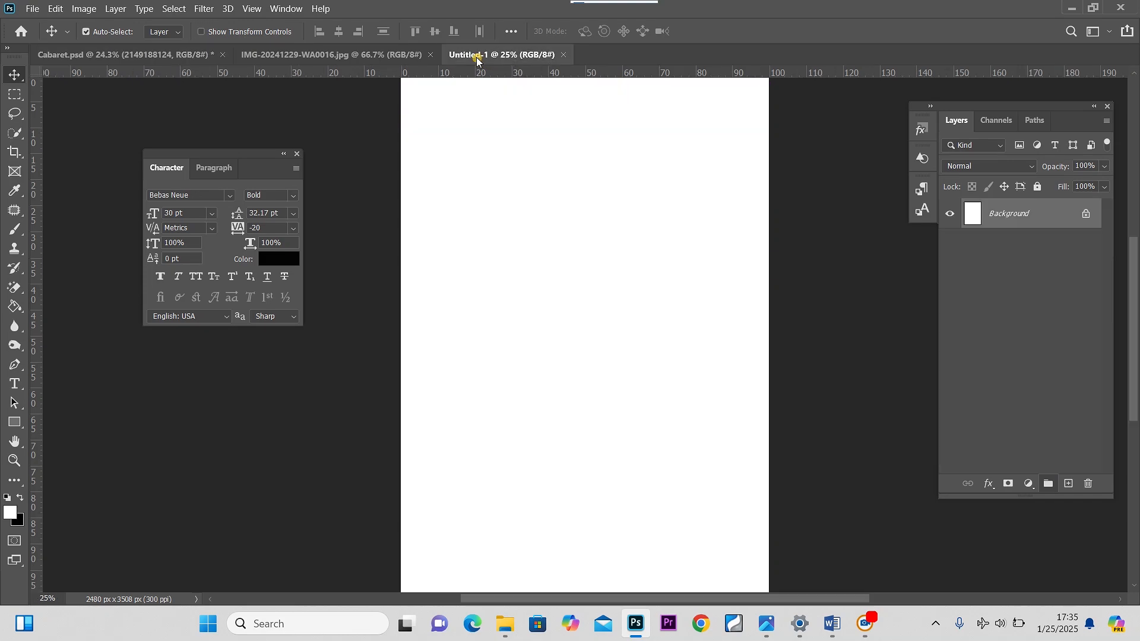
{"action": "left_click", "coordinate": [506, 625]}
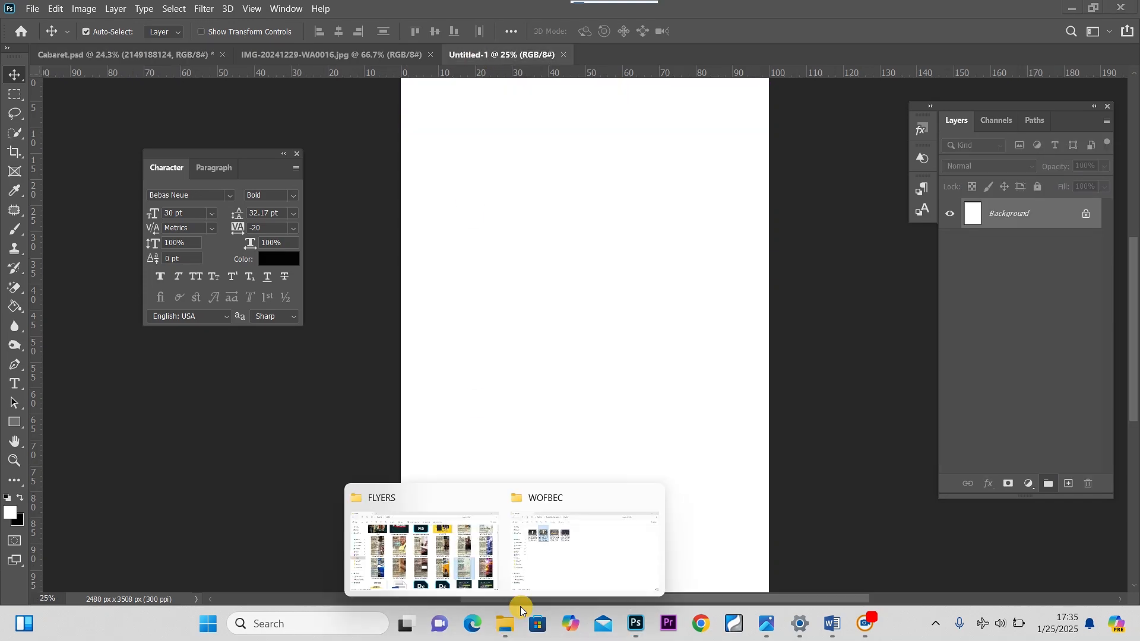
{"action": "left_click", "coordinate": [432, 552]}
{"action": "scroll", "coordinate": [214, 356], "scroll_direction": "up", "scroll_amount": 10}
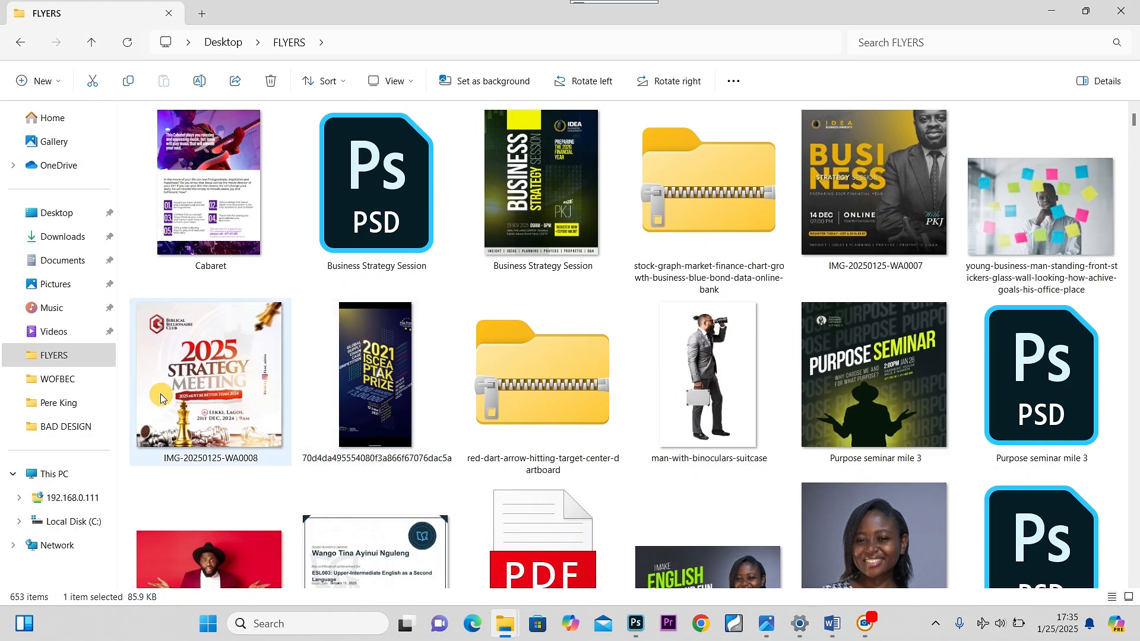
{"action": "scroll", "coordinate": [495, 391], "scroll_direction": "down", "scroll_amount": 20}
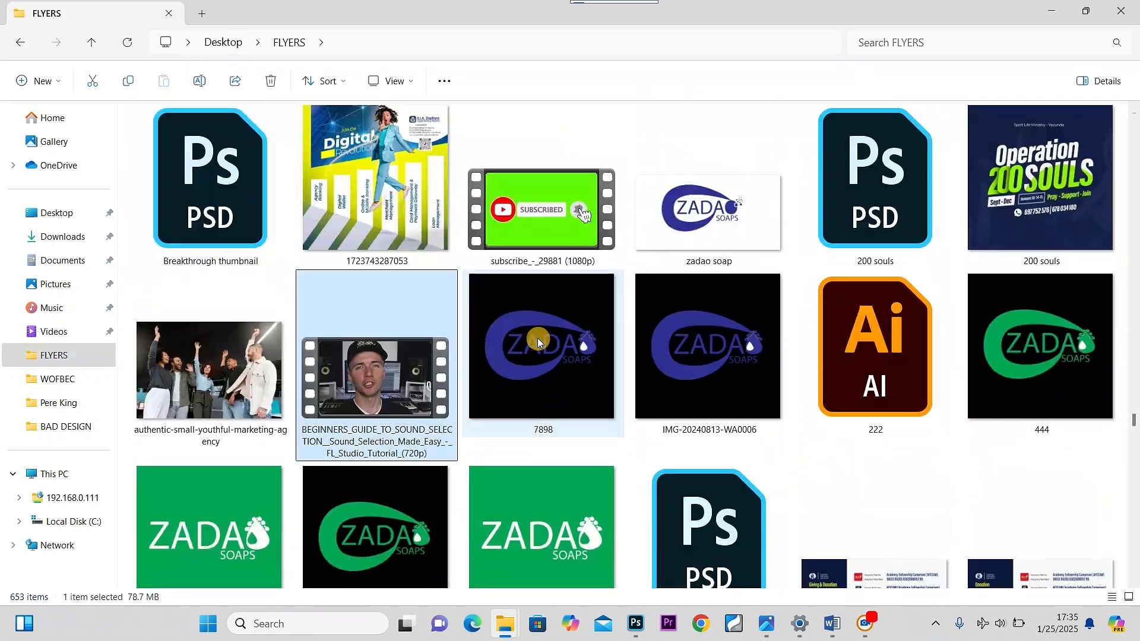
{"action": "left_click", "coordinate": [877, 40]}
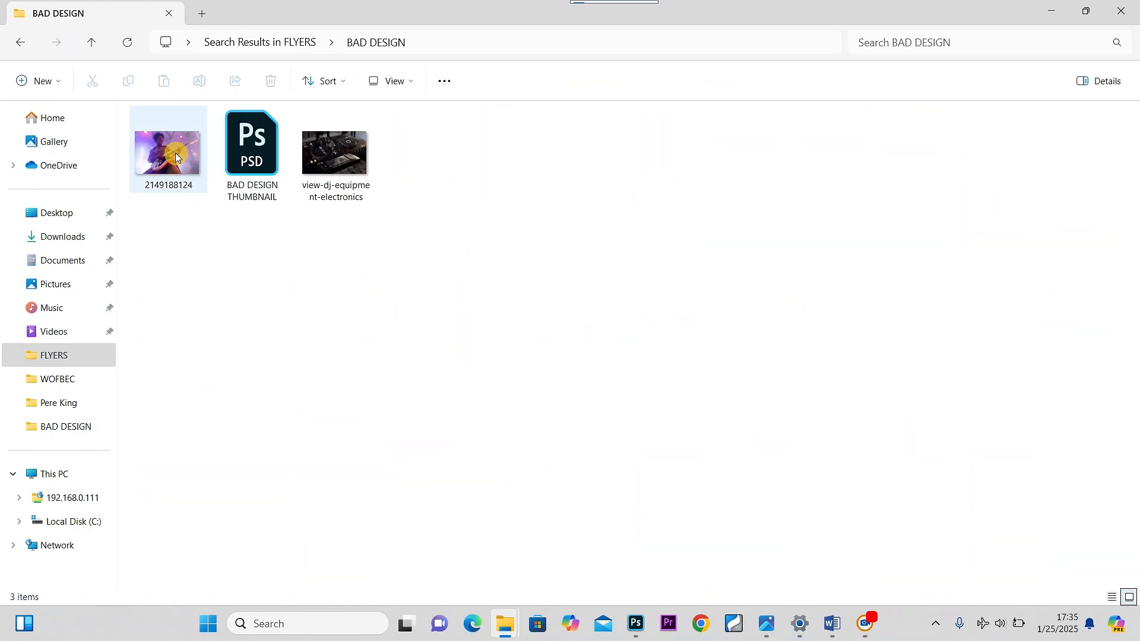
{"action": "left_click_drag", "start_coordinate": [174, 156], "coordinate": [563, 183]}
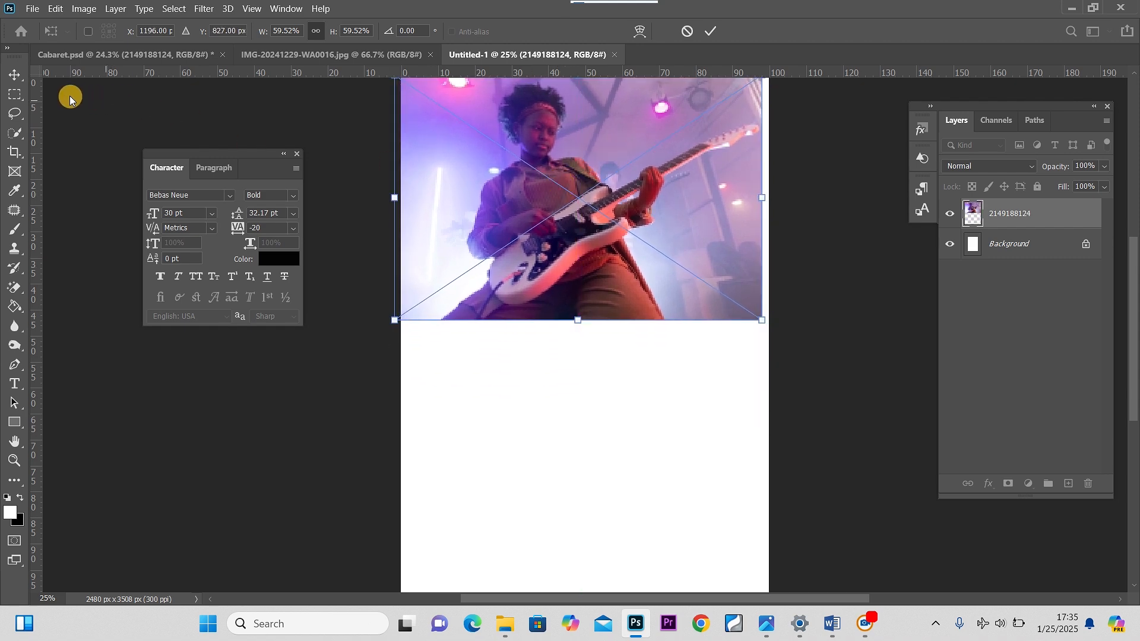
{"action": "left_click", "coordinate": [17, 74]}
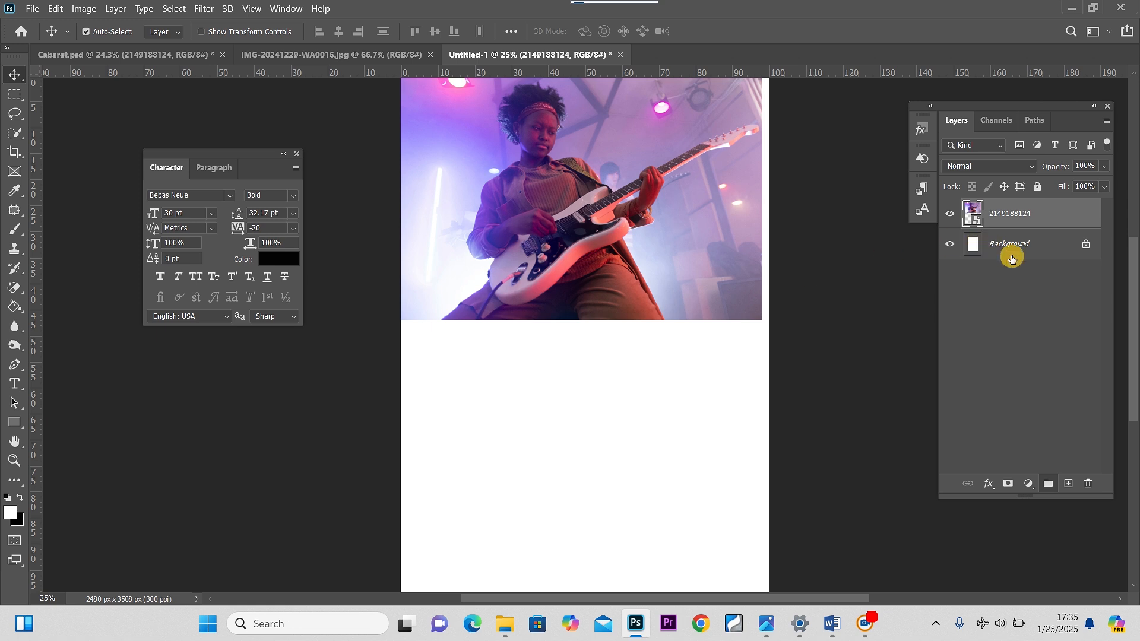
Draw a white rectangle about 2591 × 1494 px across the top of the page above the Background layer
{"action": "left_click", "coordinate": [1011, 255]}
{"action": "left_click", "coordinate": [14, 422]}
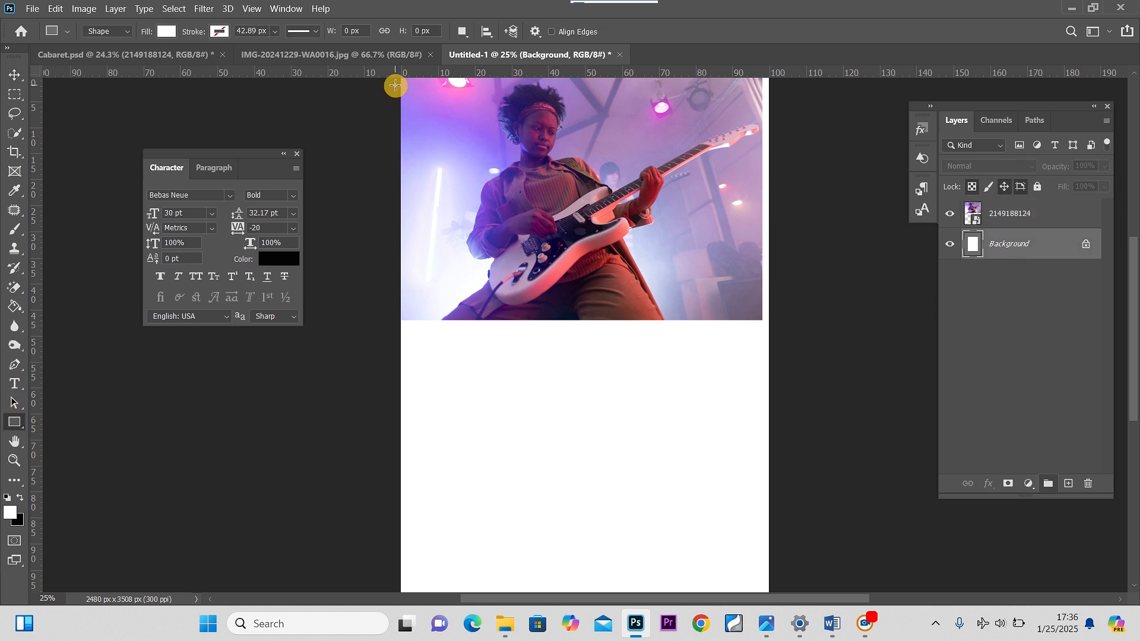
{"action": "left_click_drag", "start_coordinate": [395, 85], "coordinate": [779, 307]}
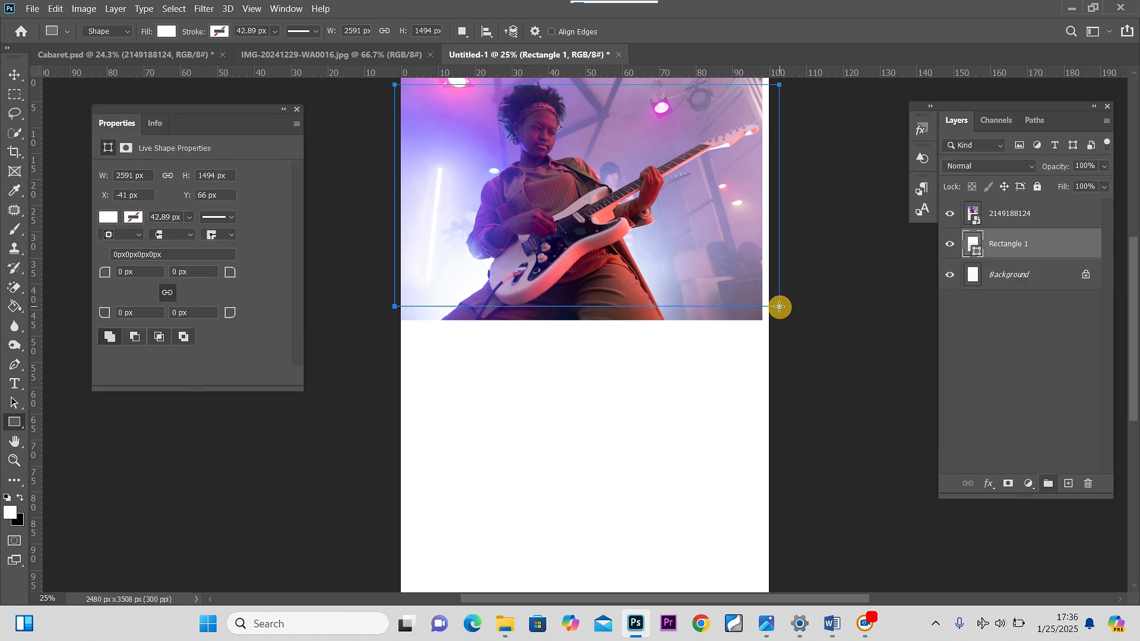
{"action": "left_click", "coordinate": [12, 75]}
Clip the guitarist photo layer to the rectangle layer beneath it as a clipping mask
{"action": "left_click", "coordinate": [1049, 254]}
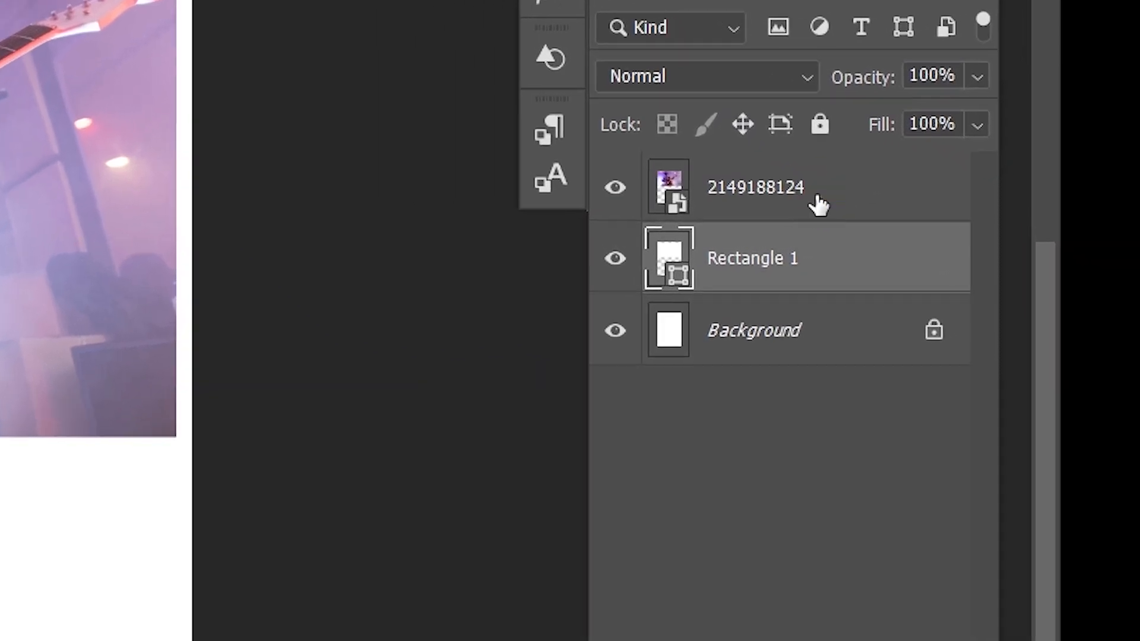
{"action": "left_click", "coordinate": [1036, 218]}
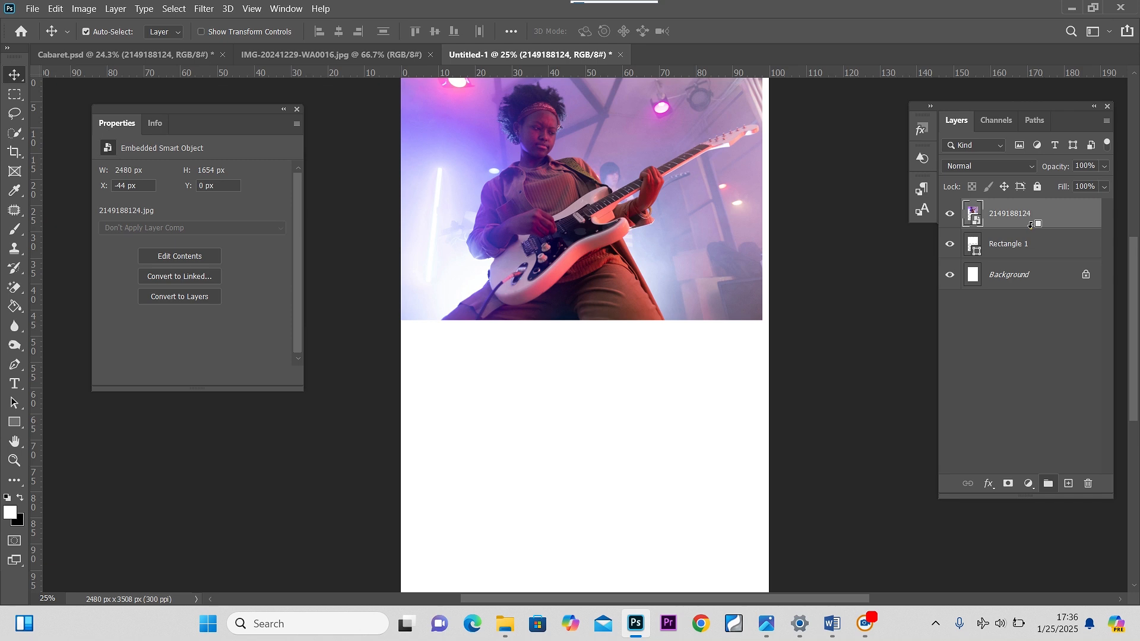
{"action": "left_click", "coordinate": [738, 211], "text": "alt"}
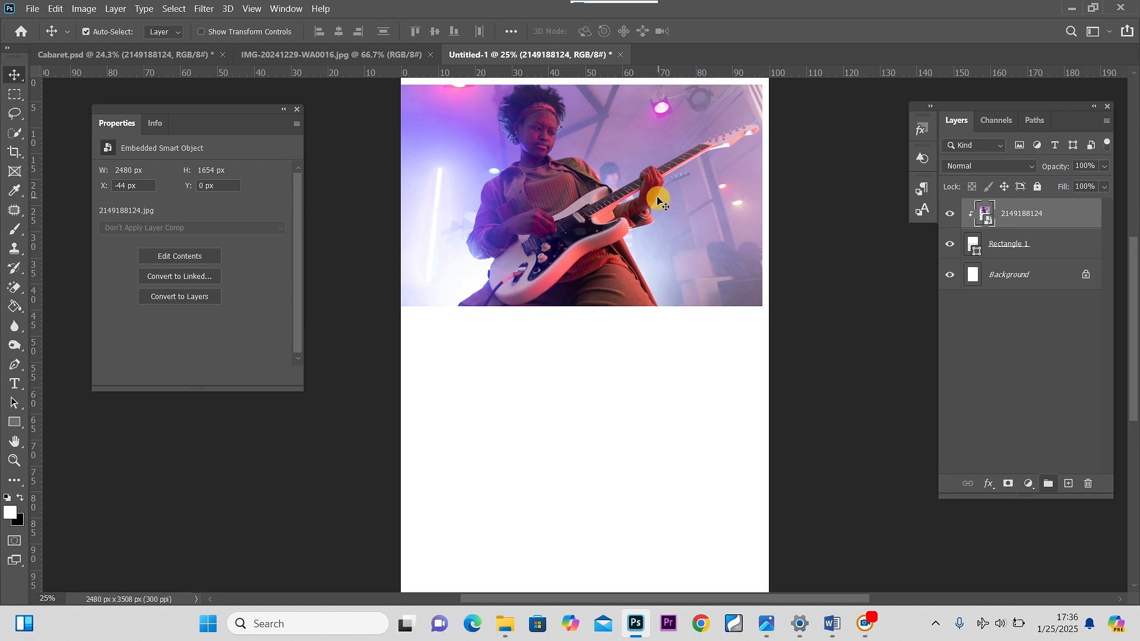
Scale the rectangle up to about 131% with Free Transform so it extends further down the page
{"action": "left_click", "coordinate": [998, 249]}
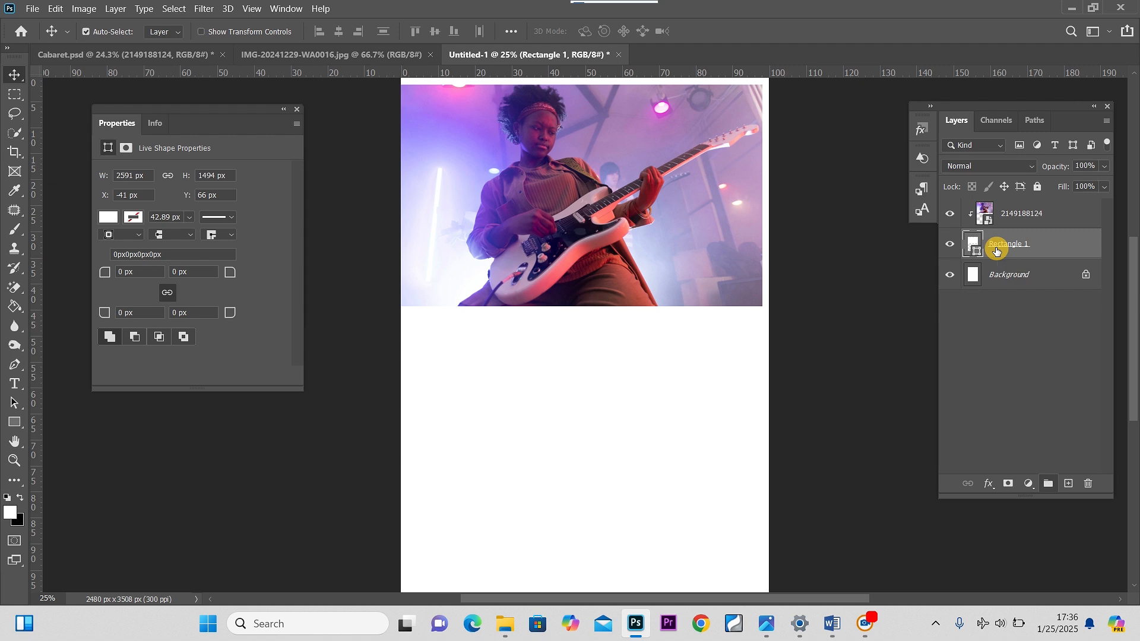
{"action": "key", "text": "t"}
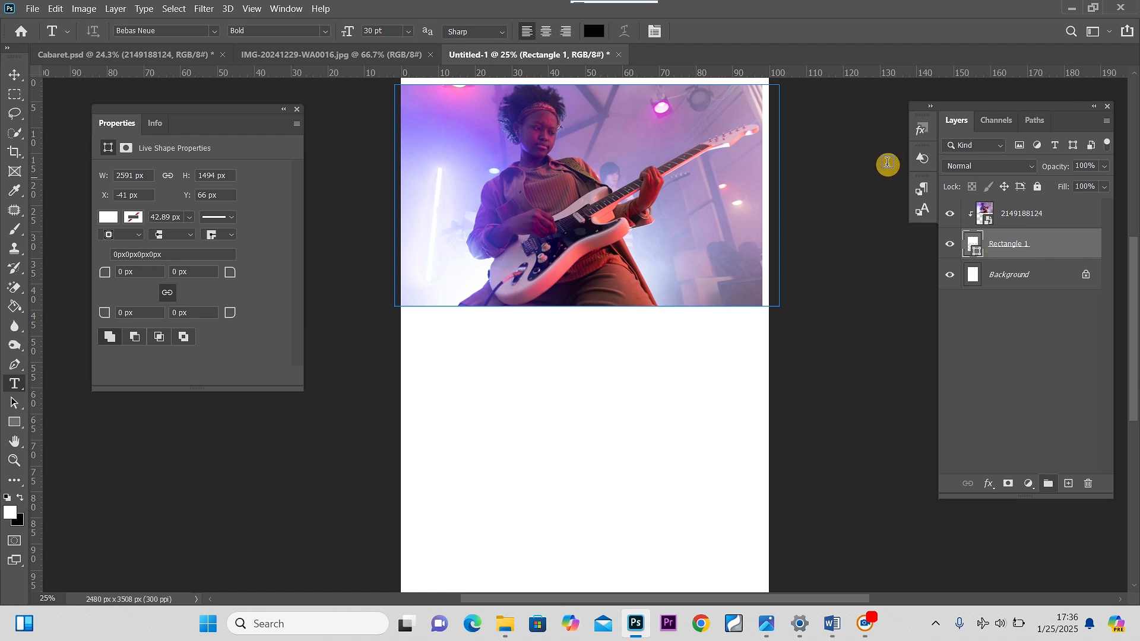
{"action": "left_click", "coordinate": [14, 74]}
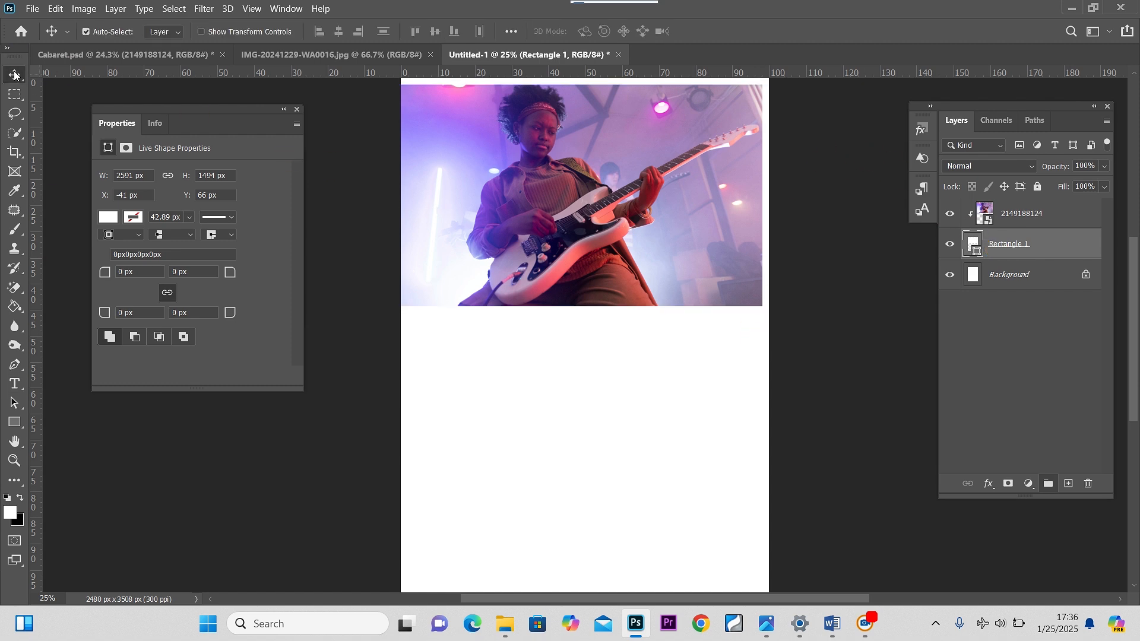
{"action": "key", "text": "ctrl+t"}
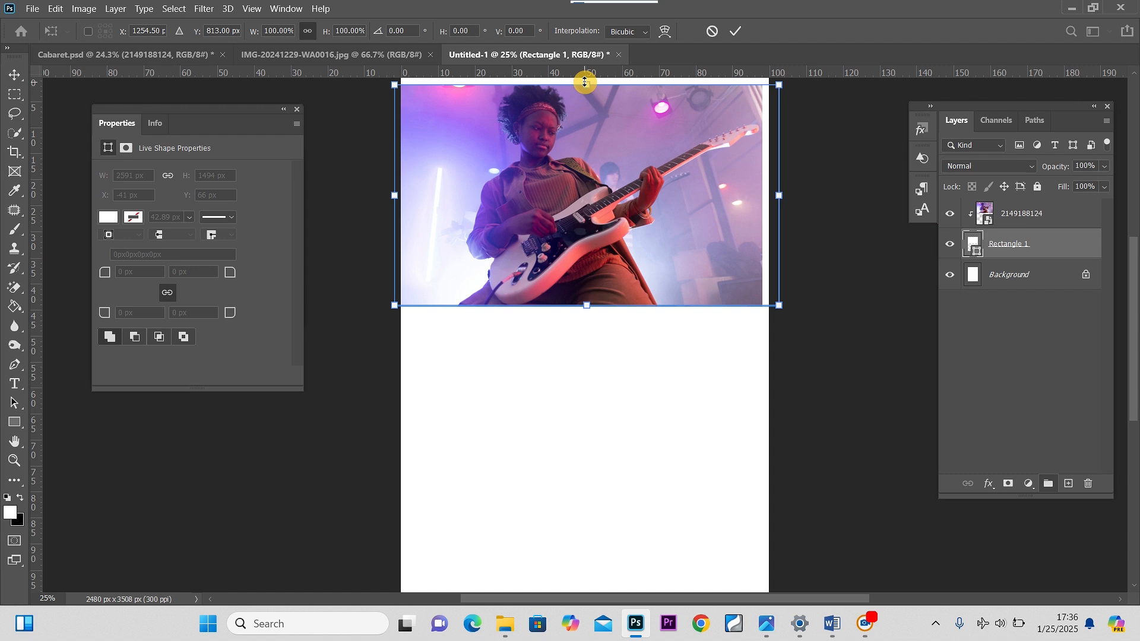
{"action": "left_click_drag", "start_coordinate": [585, 82], "coordinate": [600, 79]}
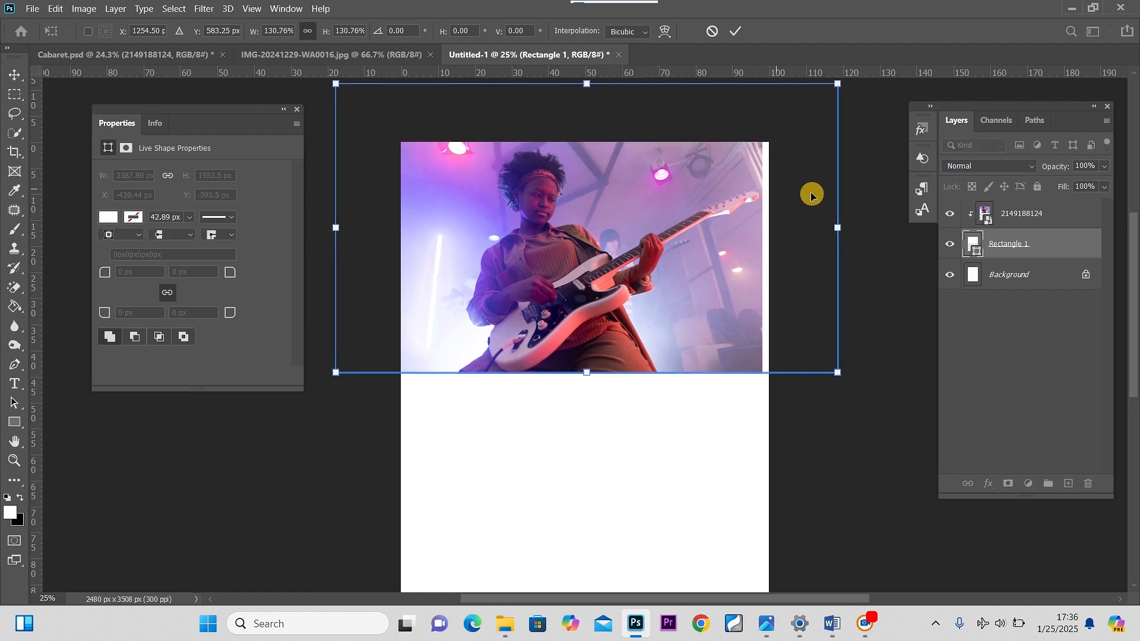
{"action": "left_click", "coordinate": [15, 76]}
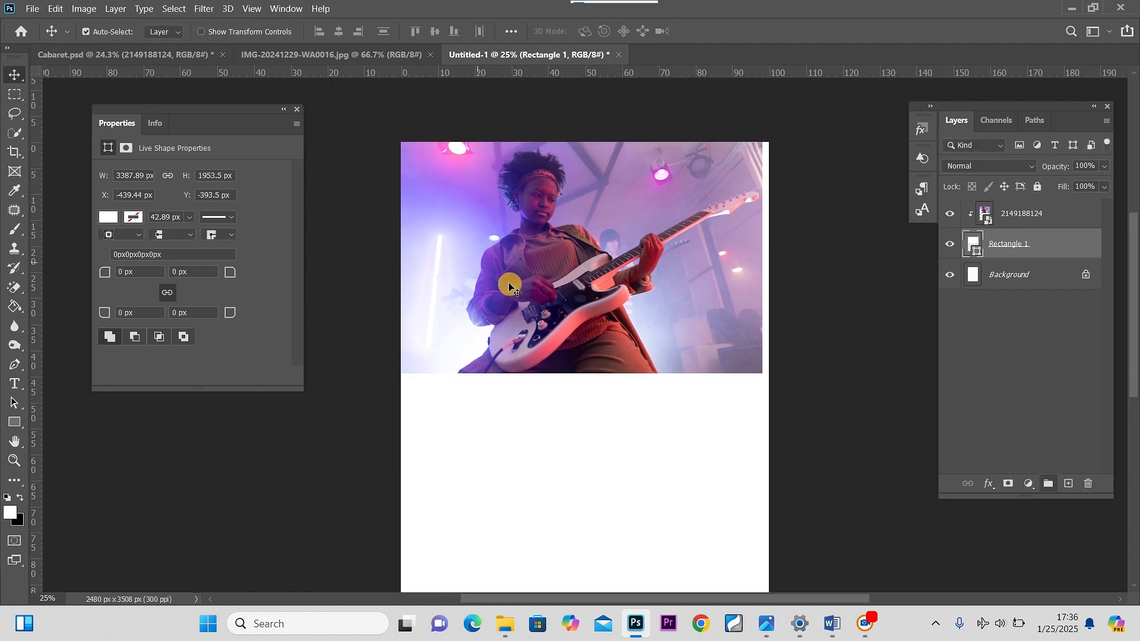
Enlarge the clipped guitarist photo to about 92% and reposition it inside the rectangle
{"action": "left_click", "coordinate": [538, 292]}
{"action": "key", "text": "ctrl+t"}
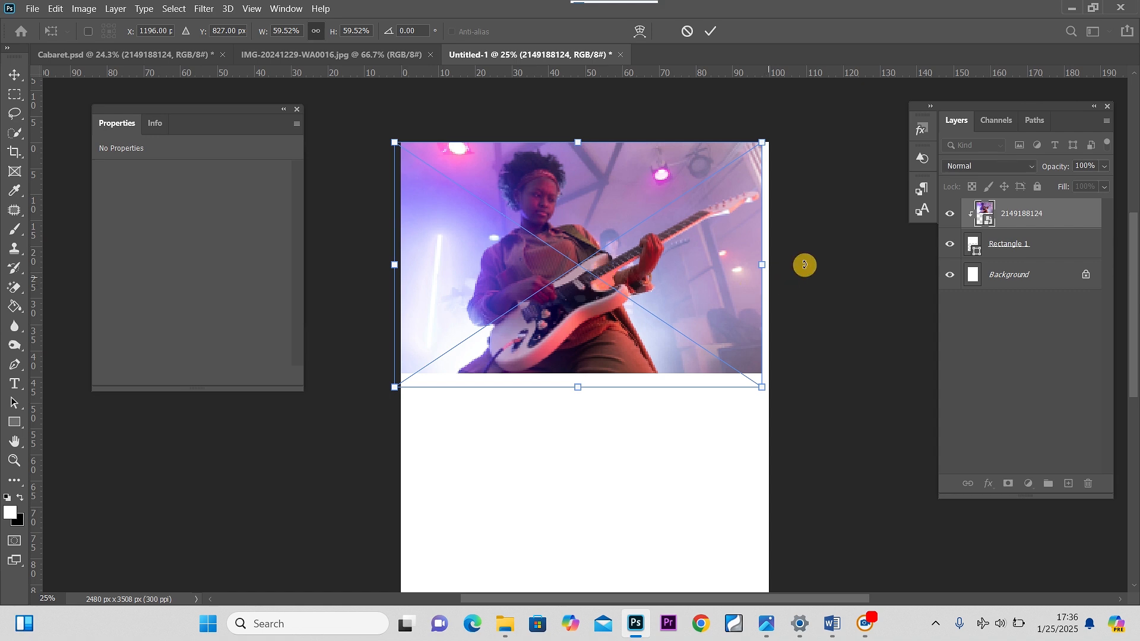
{"action": "left_click_drag", "start_coordinate": [766, 266], "coordinate": [969, 270]}
{"action": "left_click_drag", "start_coordinate": [656, 254], "coordinate": [567, 257]}
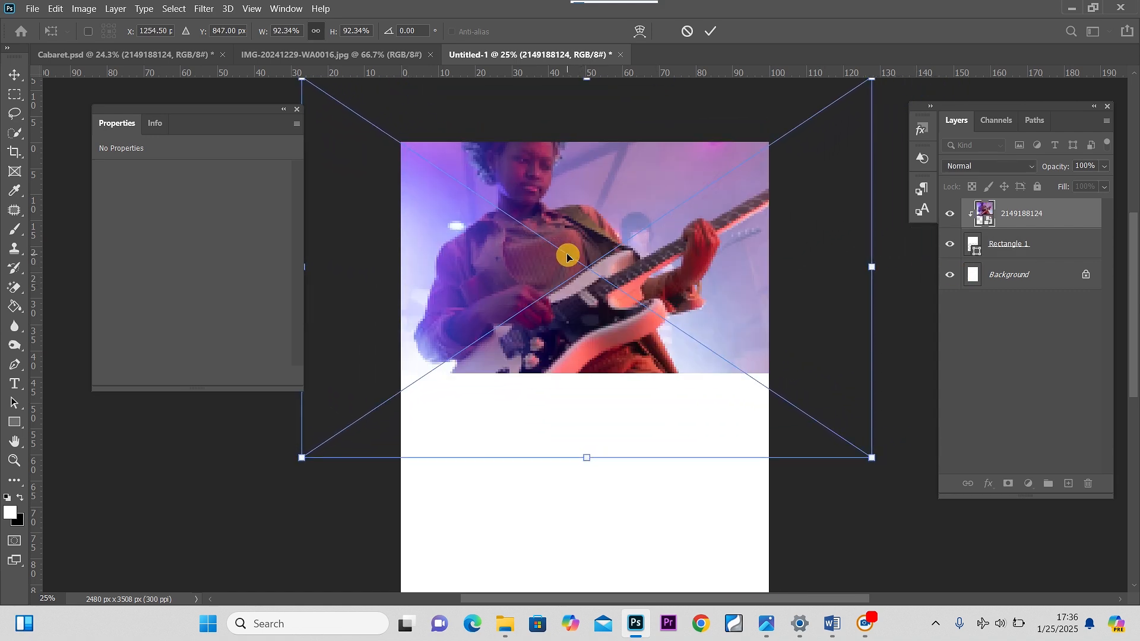
{"action": "left_click", "coordinate": [16, 73]}
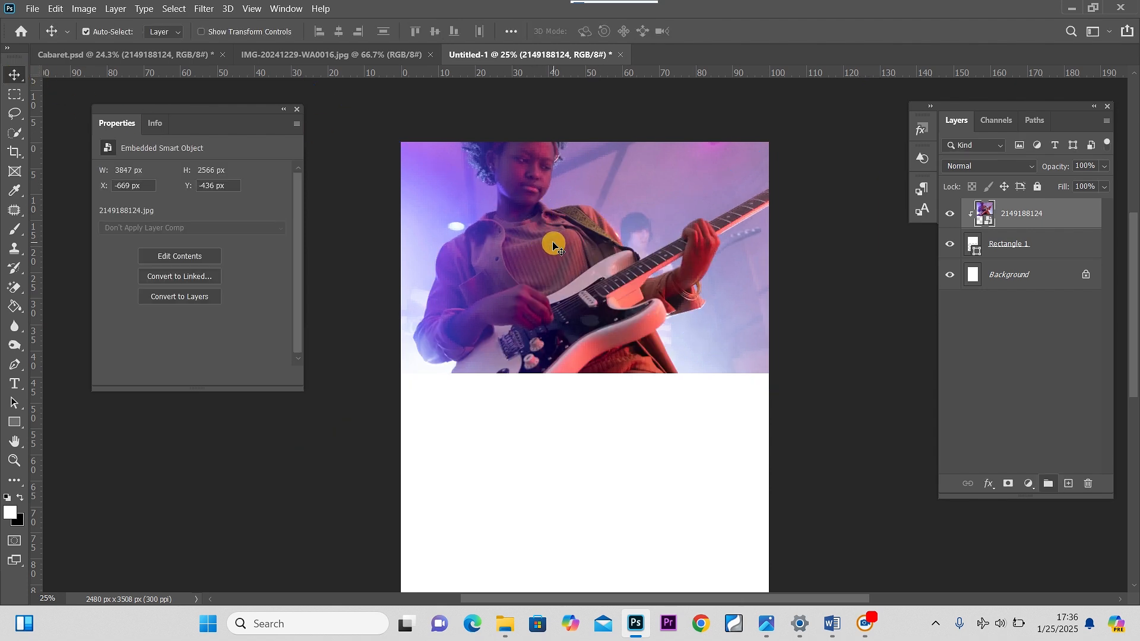
Open the Camera Raw Filter on the photo and raise Contrast to +51
{"action": "left_click", "coordinate": [207, 9]}
{"action": "left_click", "coordinate": [271, 94]}
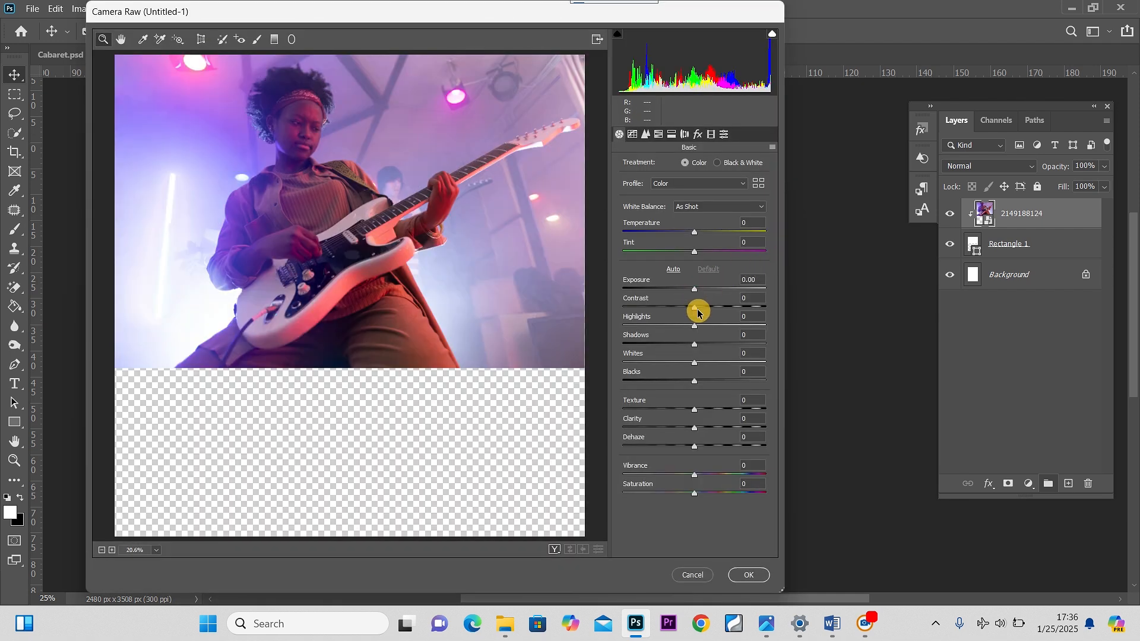
{"action": "left_click_drag", "start_coordinate": [696, 310], "coordinate": [732, 314]}
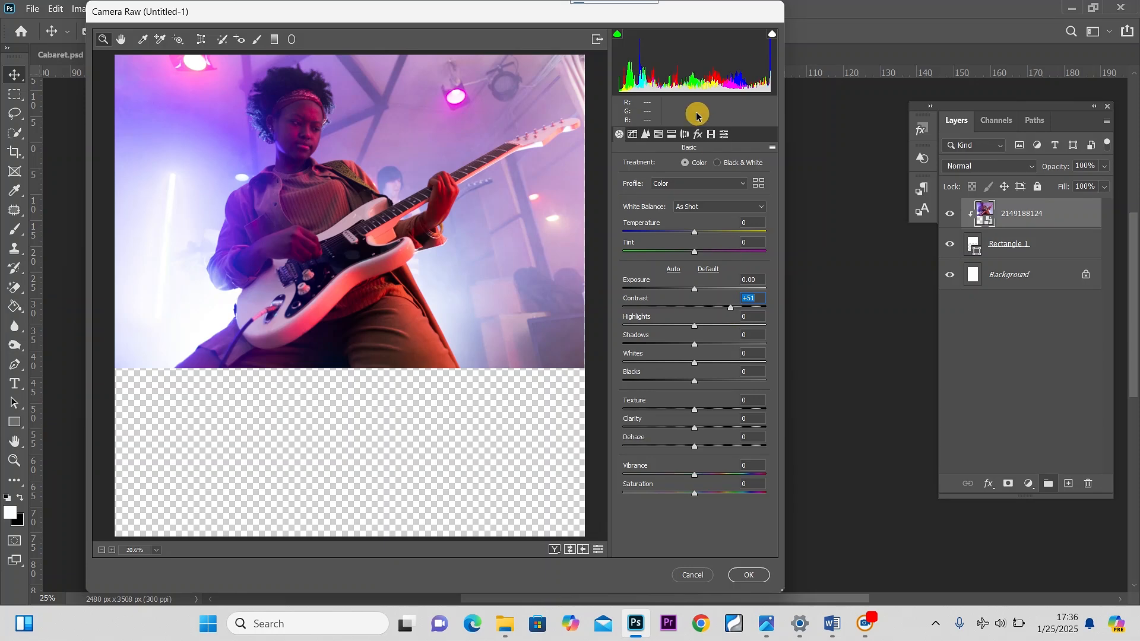
Set Clarity to +20 and Dehaze to +10 in the Camera Raw Filter and apply it
{"action": "left_click", "coordinate": [646, 134]}
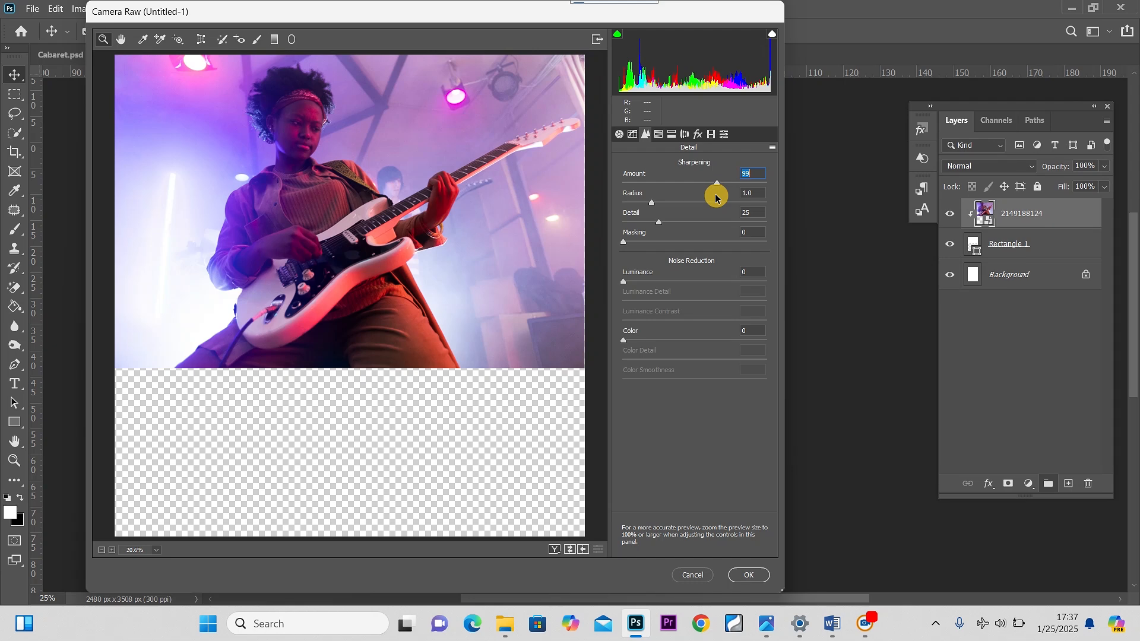
{"action": "left_click", "coordinate": [619, 135]}
{"action": "left_click", "coordinate": [690, 426]}
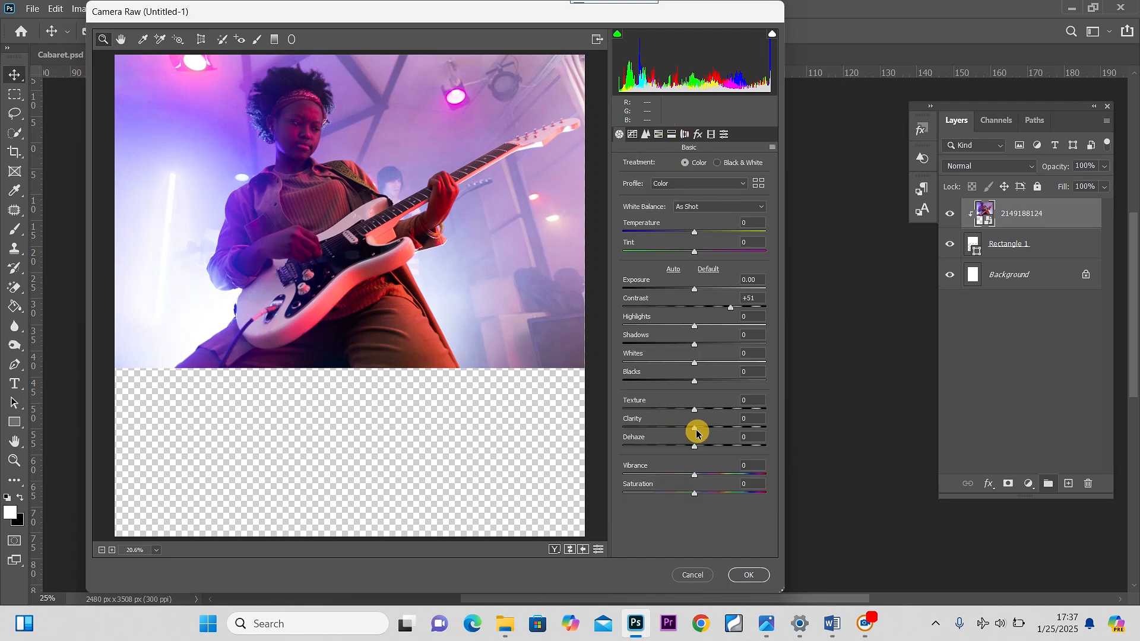
{"action": "left_click_drag", "start_coordinate": [696, 429], "coordinate": [713, 429]}
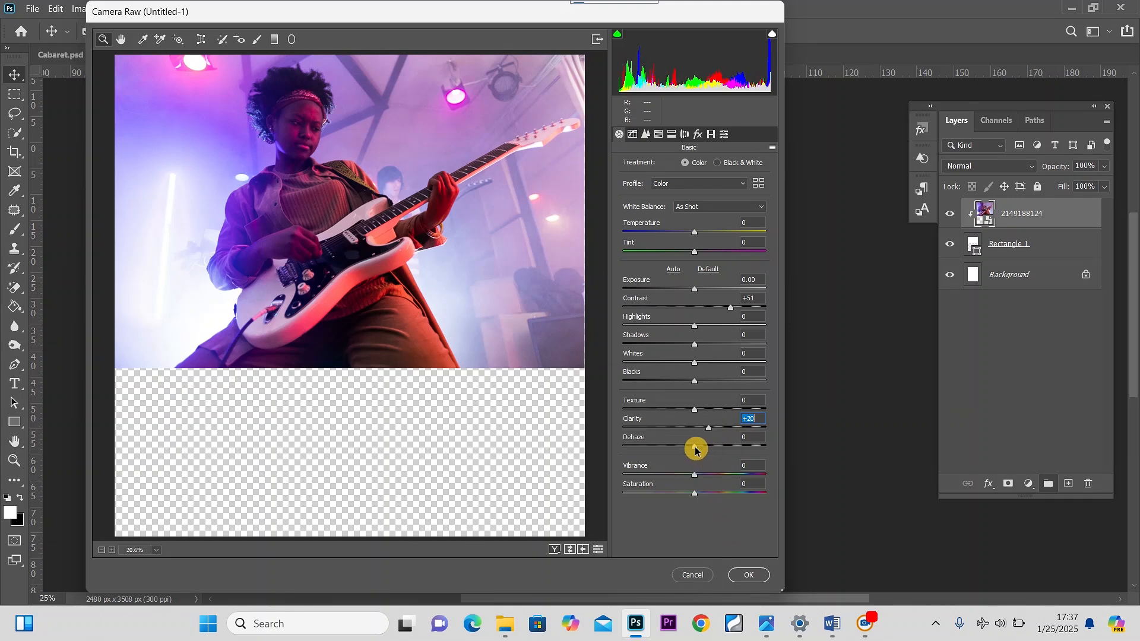
{"action": "left_click_drag", "start_coordinate": [704, 449], "coordinate": [709, 450]}
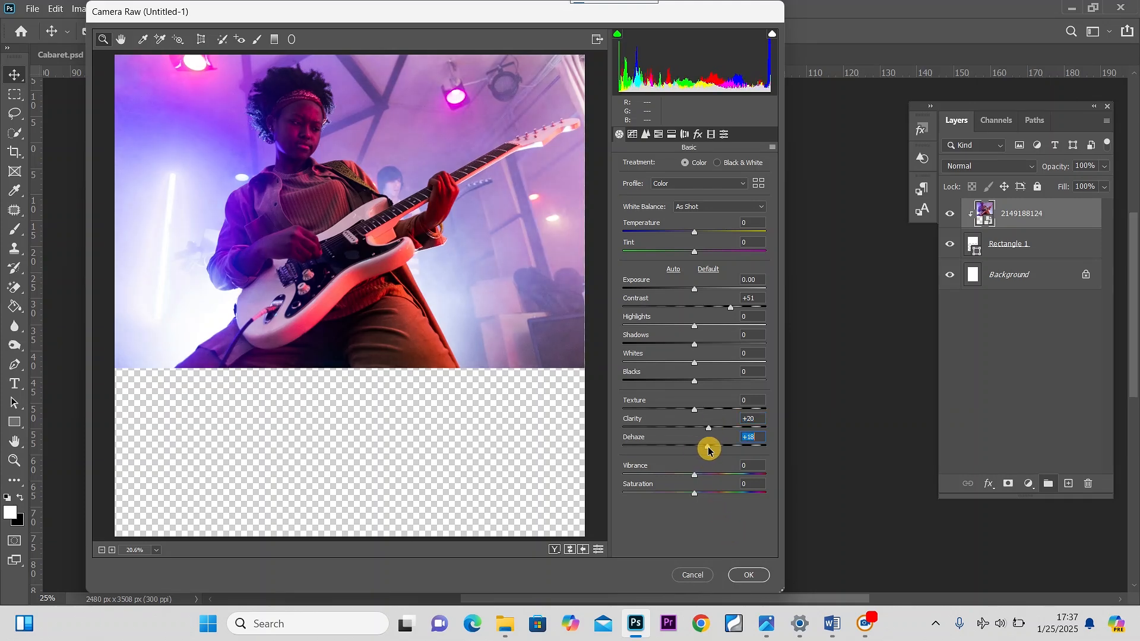
{"action": "left_click", "coordinate": [746, 575]}
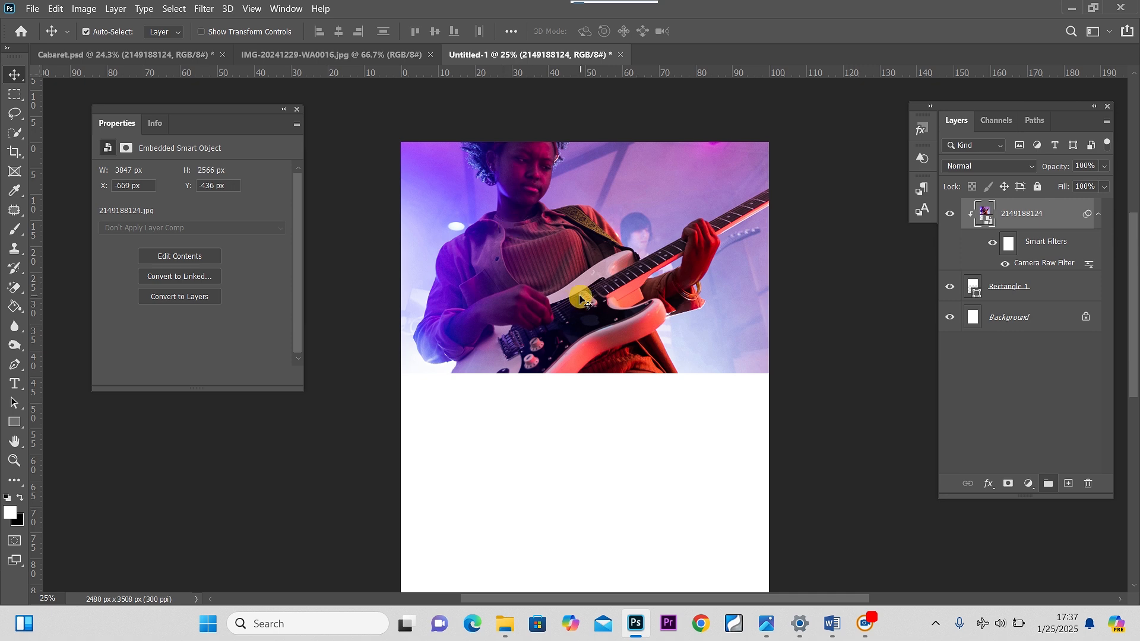
Copy the first sentence from the Word document and paste it into a new text box drawn over the photo
{"action": "mouse_move", "coordinate": [831, 623]}
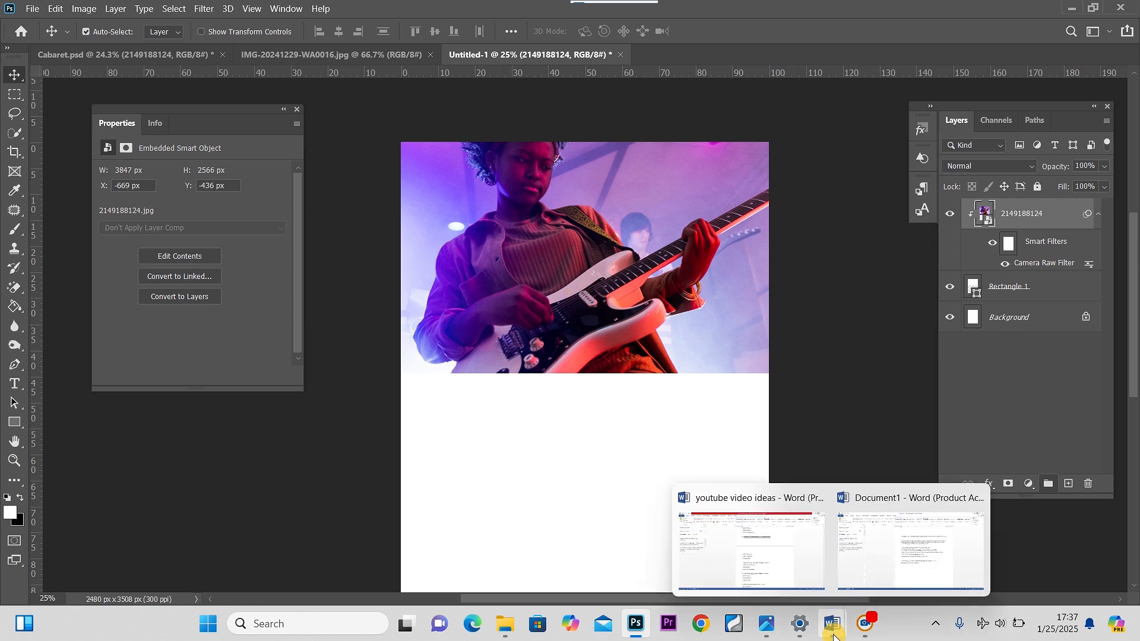
{"action": "left_click", "coordinate": [886, 567]}
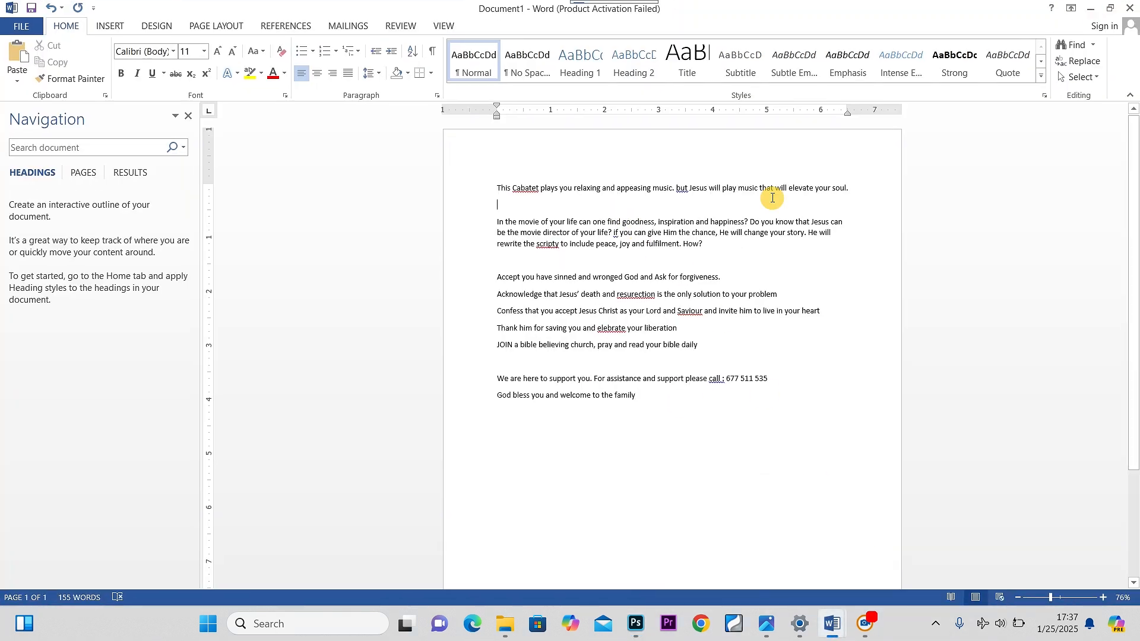
{"action": "left_click_drag", "start_coordinate": [855, 189], "coordinate": [497, 172]}
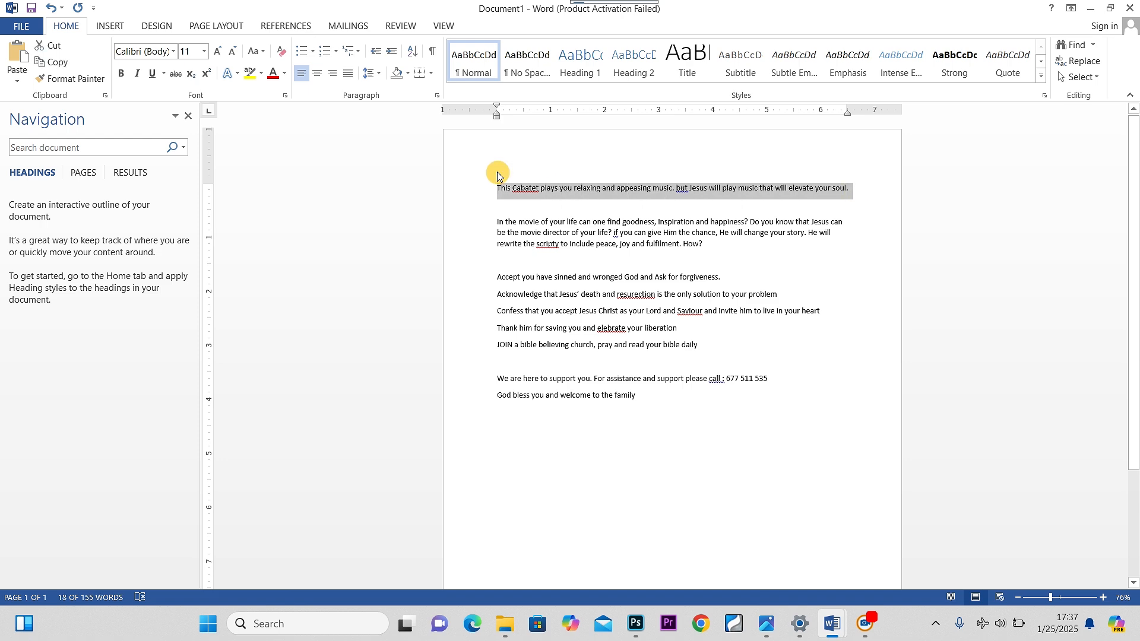
{"action": "left_click", "coordinate": [634, 627]}
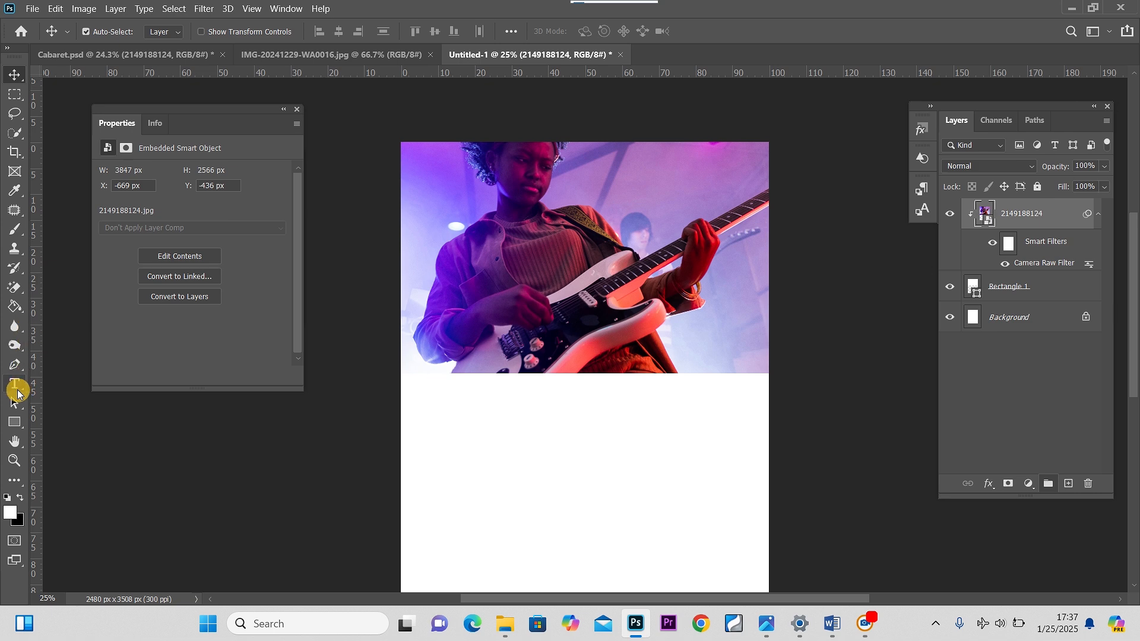
{"action": "left_click", "coordinate": [16, 388]}
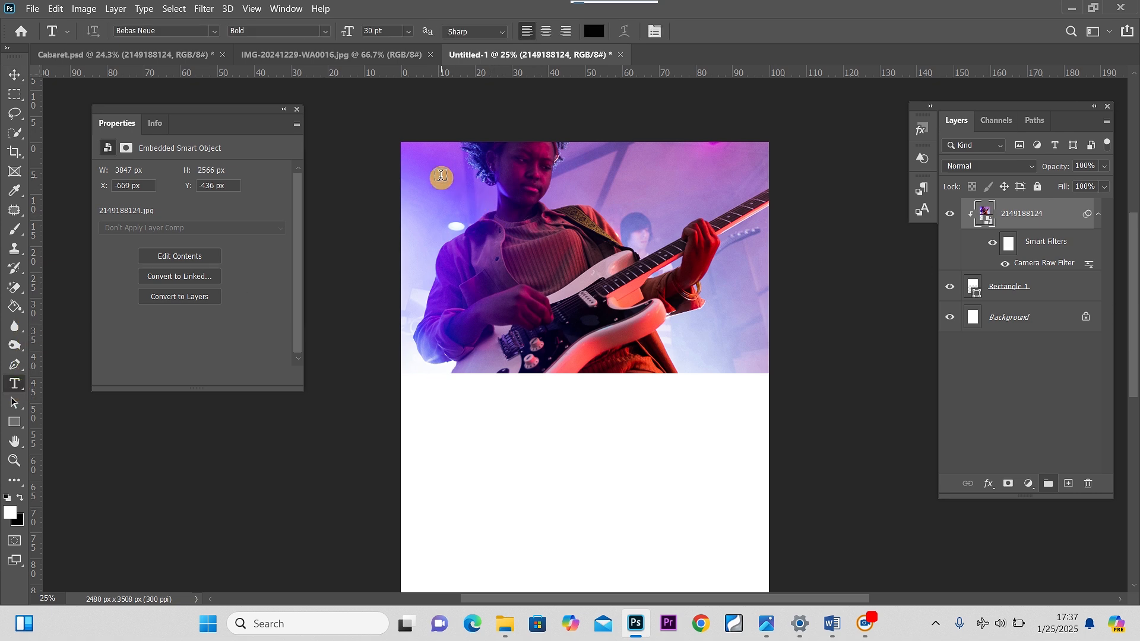
{"action": "left_click_drag", "start_coordinate": [441, 178], "coordinate": [646, 332]}
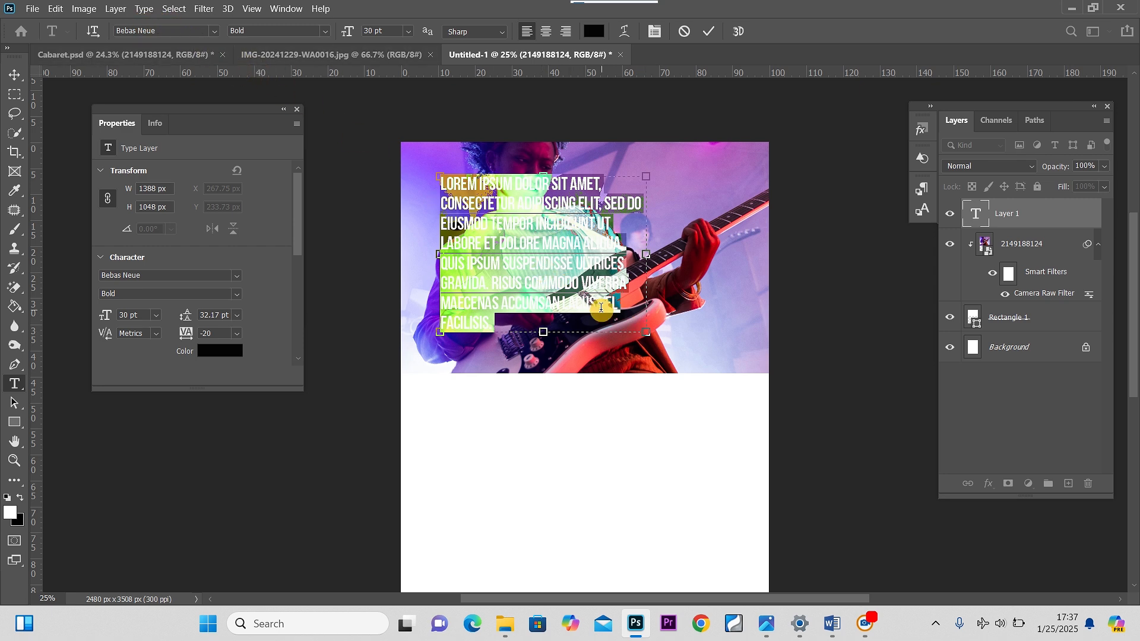
{"action": "type", "text": "THIS CABATET PLAYS YOU RELAXING AND APPEASING MUSIC. BUT JESUS WILL PLAY MUSIC THAT WILL ELEVATE YOUR SOUL."}
{"action": "key", "text": "ctrl+s"}
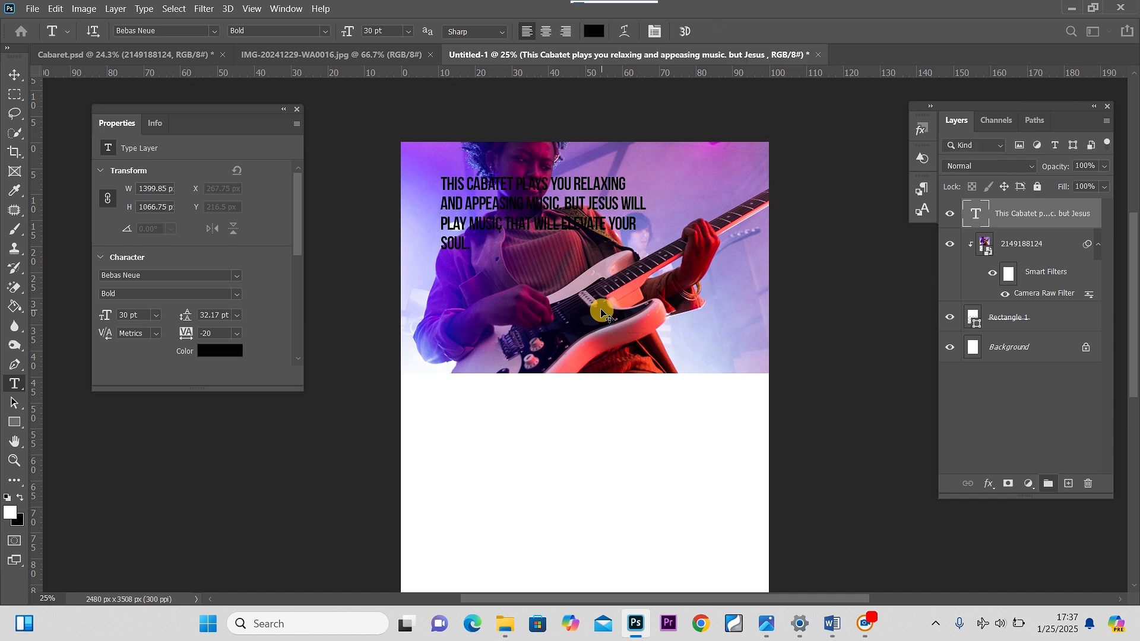
{"action": "left_click", "coordinate": [818, 66]}
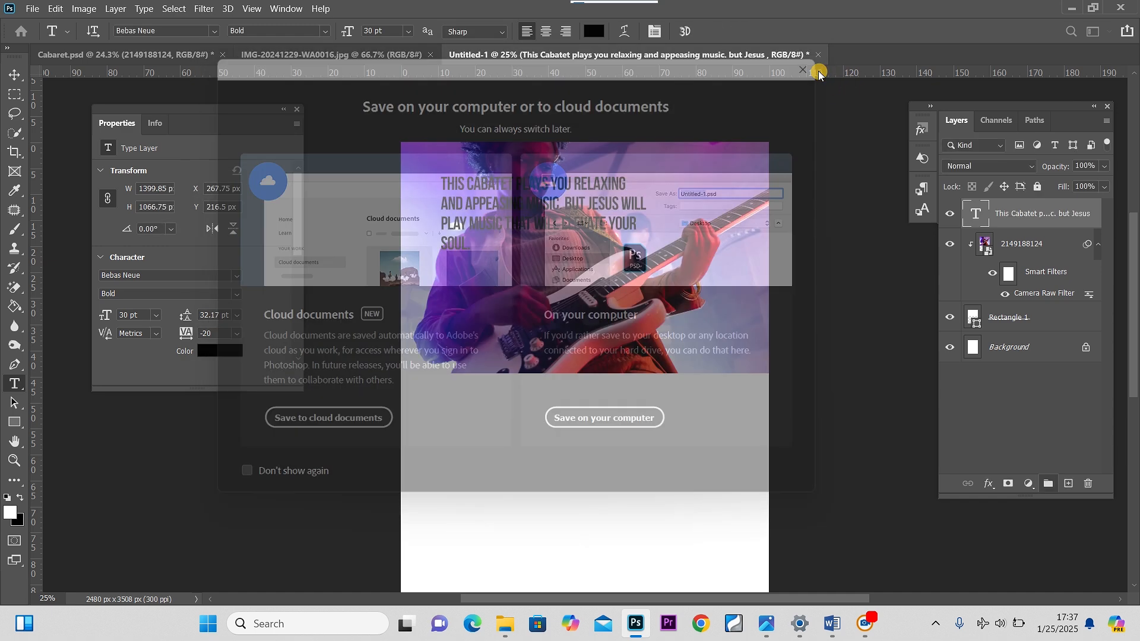
{"action": "left_click", "coordinate": [548, 190]}
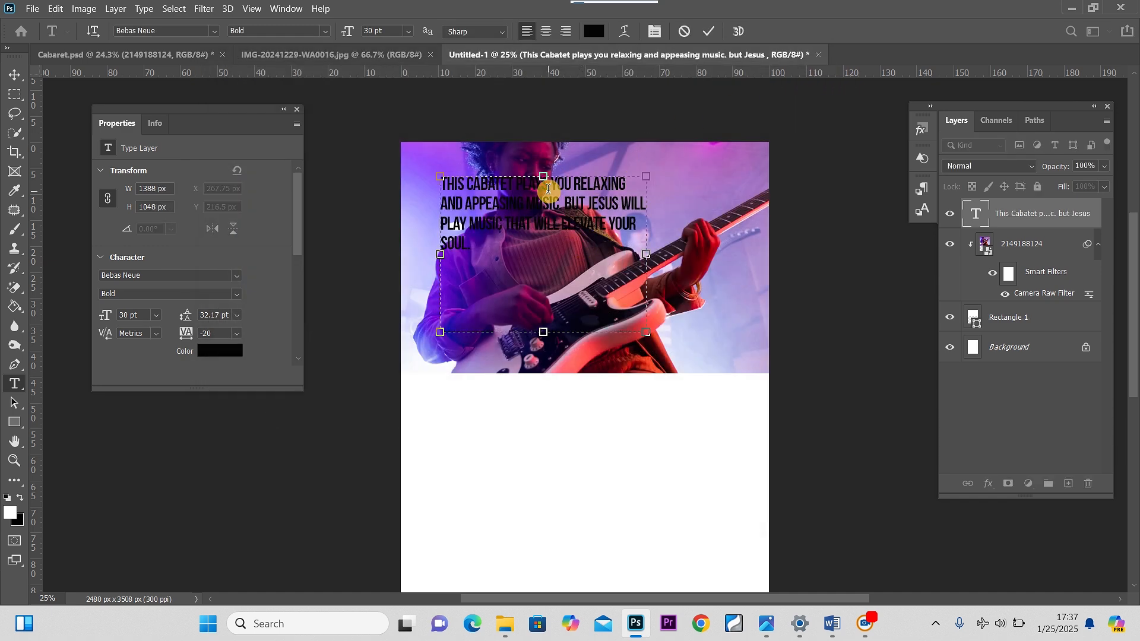
Select all the pasted text and change its colour to white
{"action": "key", "text": "ctrl+a"}
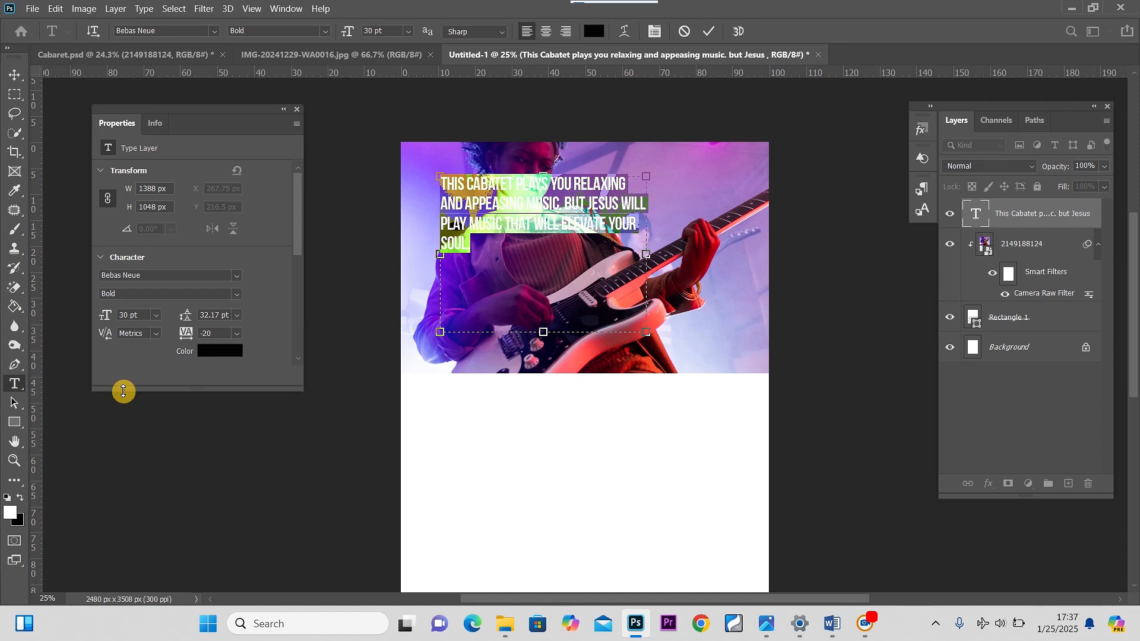
{"action": "left_click", "coordinate": [21, 502]}
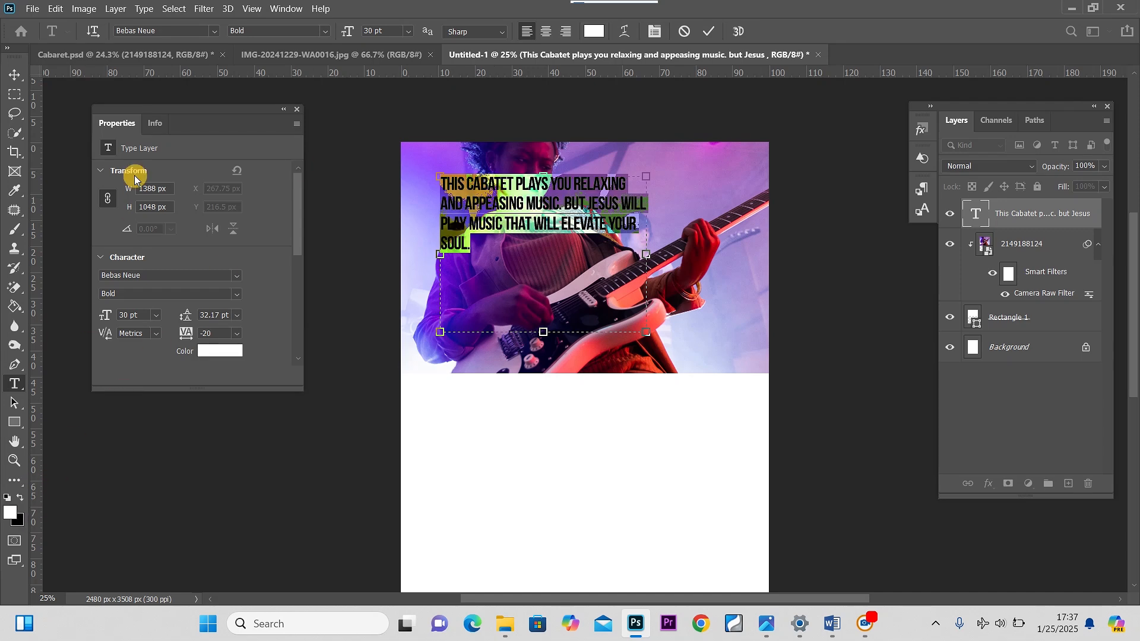
{"action": "left_click", "coordinate": [17, 75]}
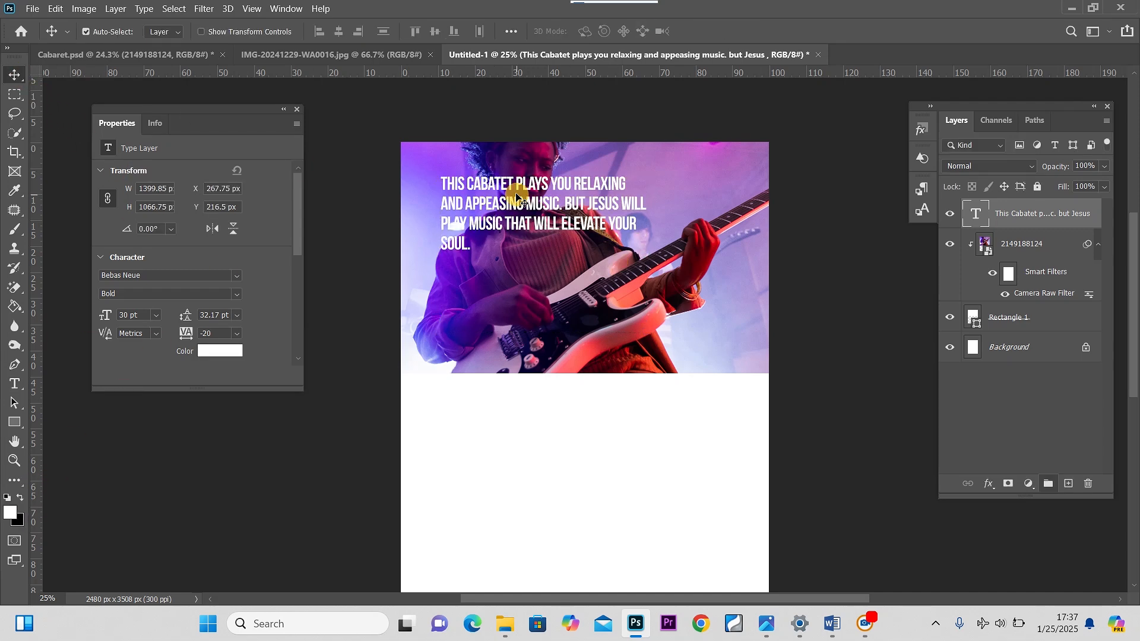
Move the paragraph lower on the photo and narrow its text box to about 1172 px wide
{"action": "left_click_drag", "start_coordinate": [516, 214], "coordinate": [517, 272]}
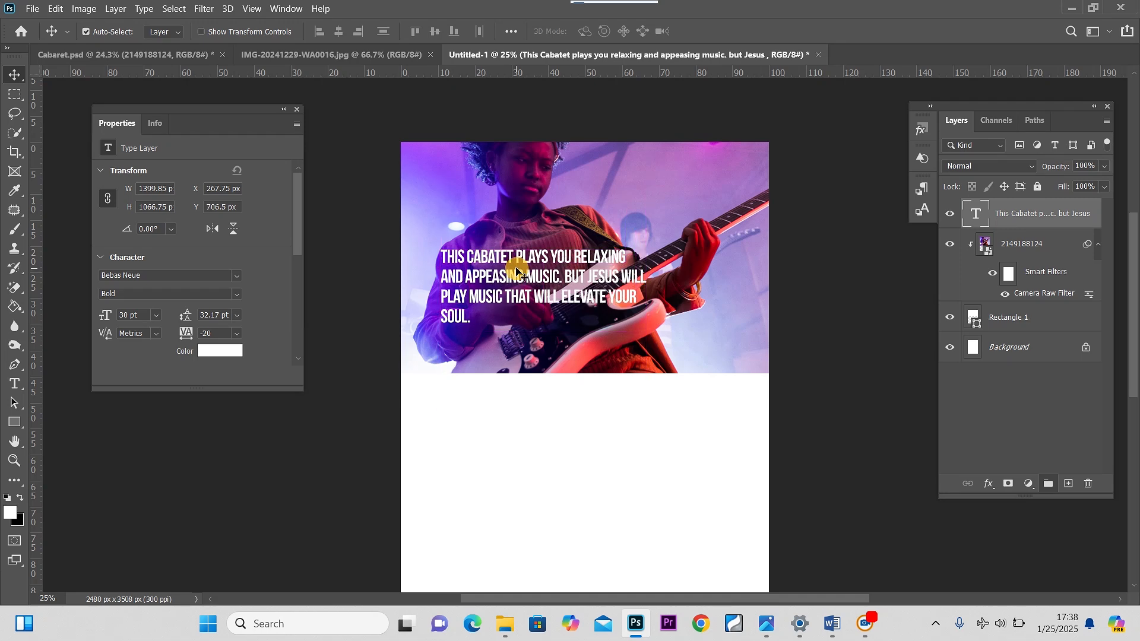
{"action": "double_click", "coordinate": [517, 271]}
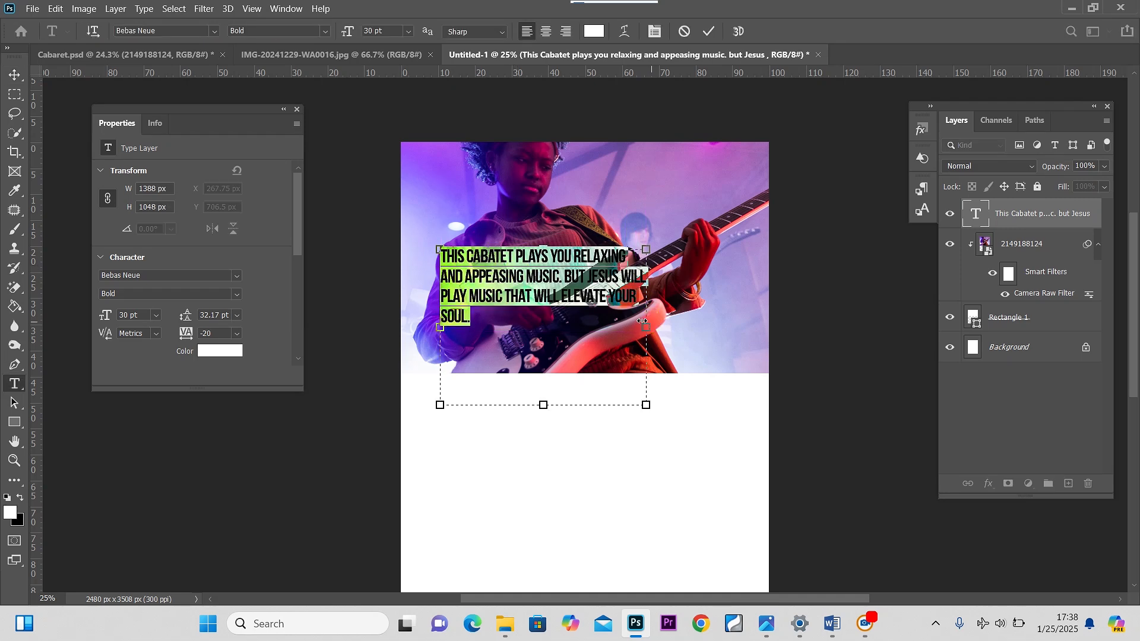
{"action": "left_click_drag", "start_coordinate": [643, 321], "coordinate": [619, 319]}
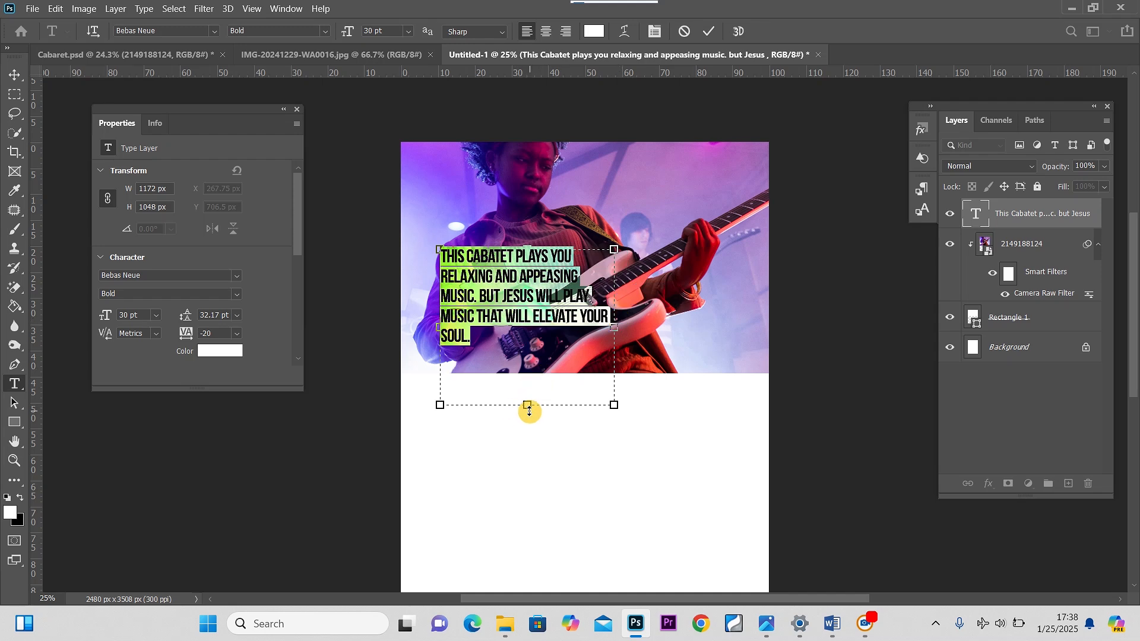
{"action": "left_click_drag", "start_coordinate": [529, 408], "coordinate": [525, 357]}
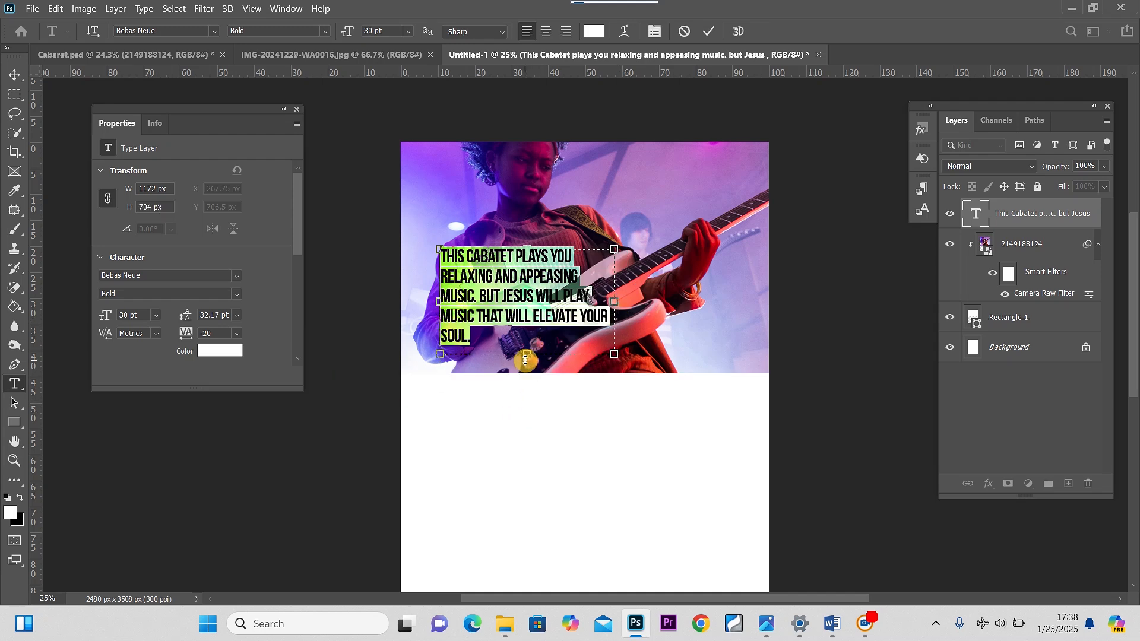
{"action": "left_click", "coordinate": [15, 75]}
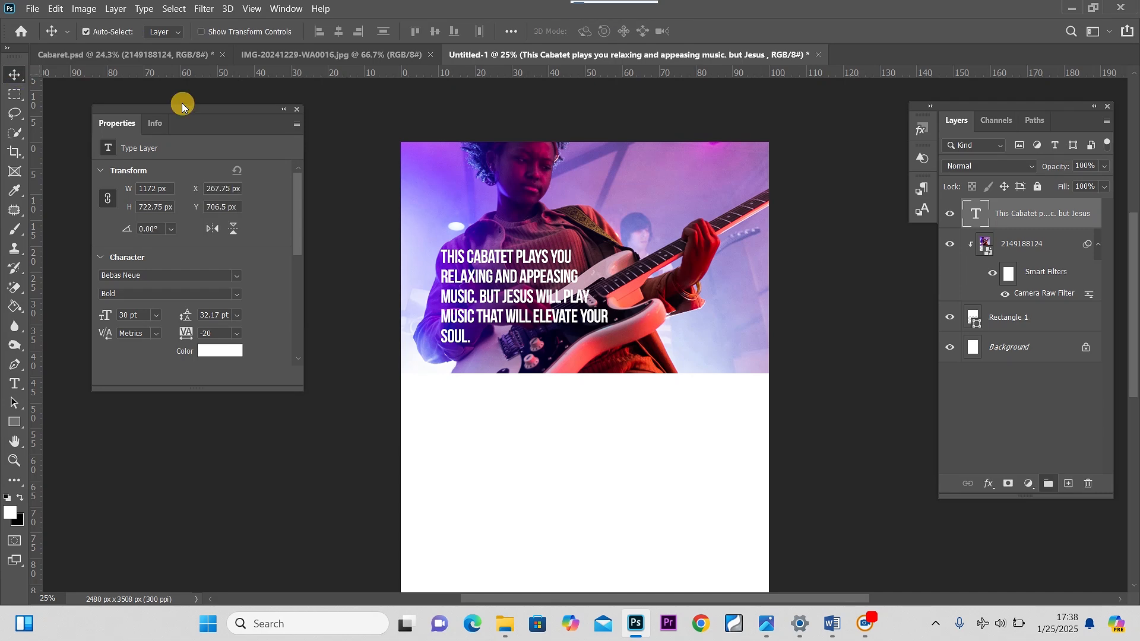
{"action": "left_click_drag", "start_coordinate": [499, 285], "coordinate": [502, 272]}
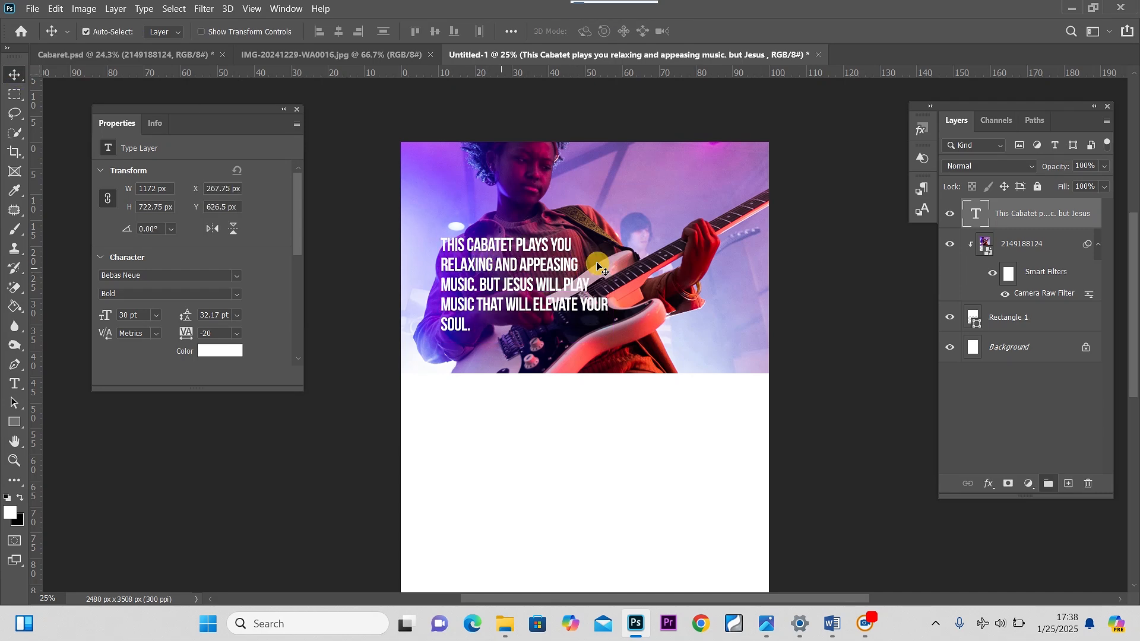
Add a Drop Shadow layer style to the text layer and apply it
{"action": "double_click", "coordinate": [1076, 226]}
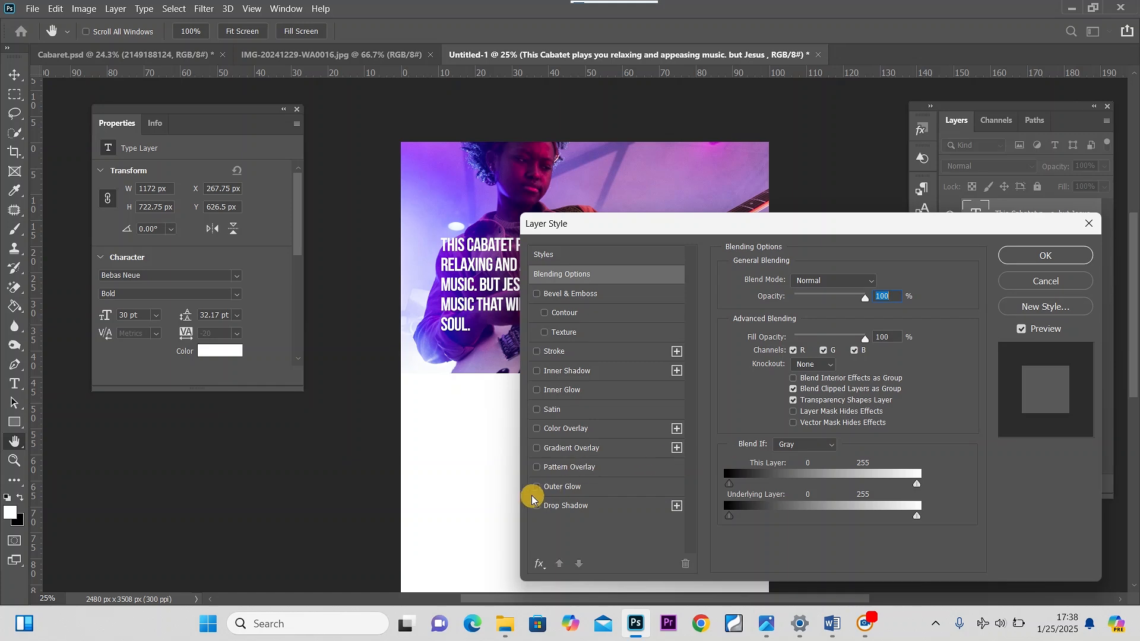
{"action": "left_click", "coordinate": [579, 507]}
{"action": "left_click_drag", "start_coordinate": [740, 228], "coordinate": [768, 323]}
{"action": "left_click_drag", "start_coordinate": [820, 407], "coordinate": [866, 400]}
{"action": "left_click", "coordinate": [1060, 350]}
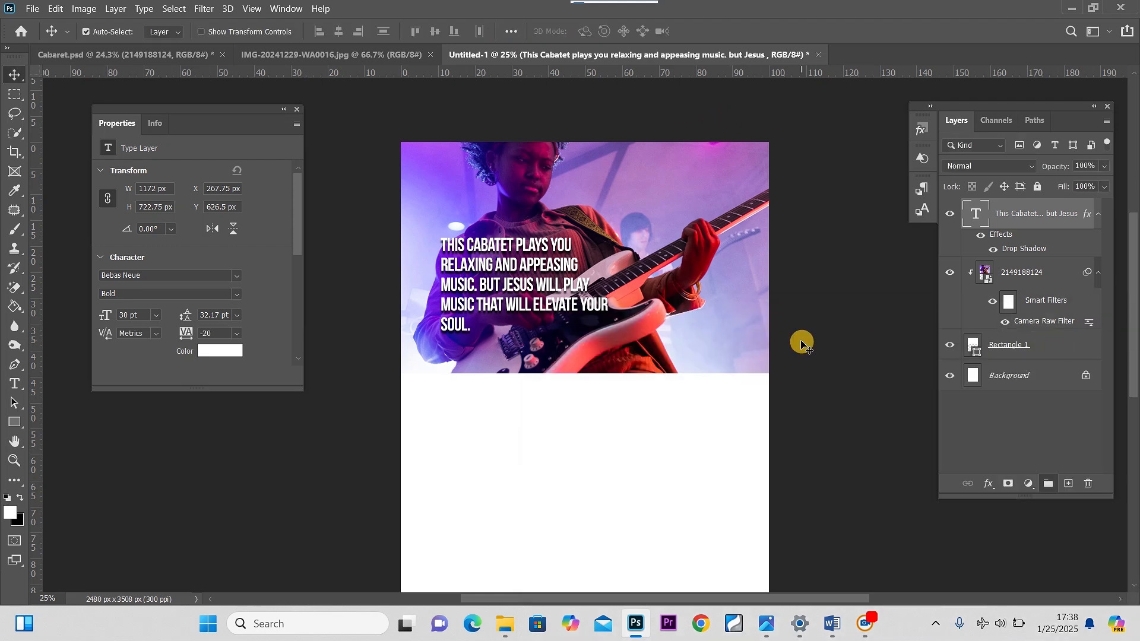
Fit the page on screen and move Rectangle 1 slightly up with Free Transform
{"action": "key", "text": "ctrl+0"}
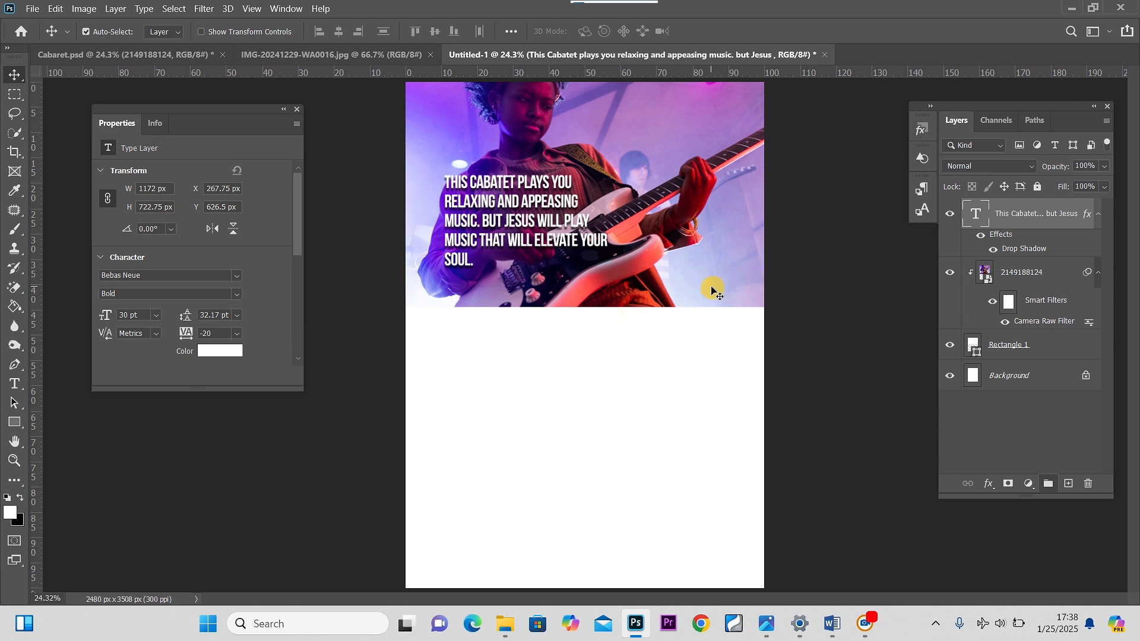
{"action": "left_click", "coordinate": [1041, 278]}
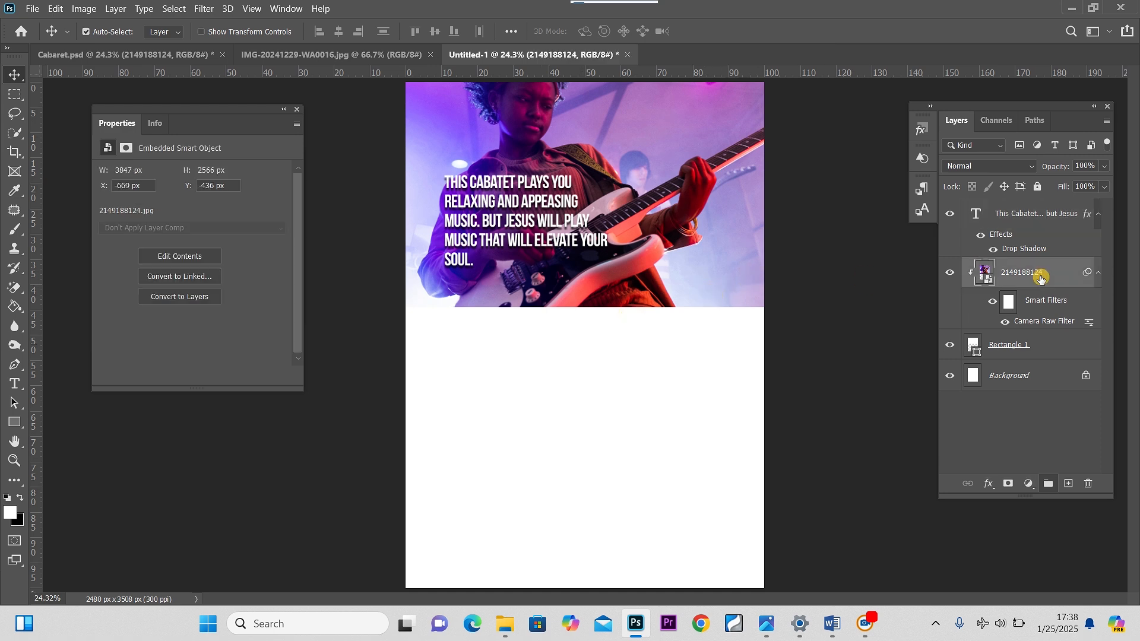
{"action": "left_click", "coordinate": [1003, 345]}
{"action": "key", "text": "ctrl+t"}
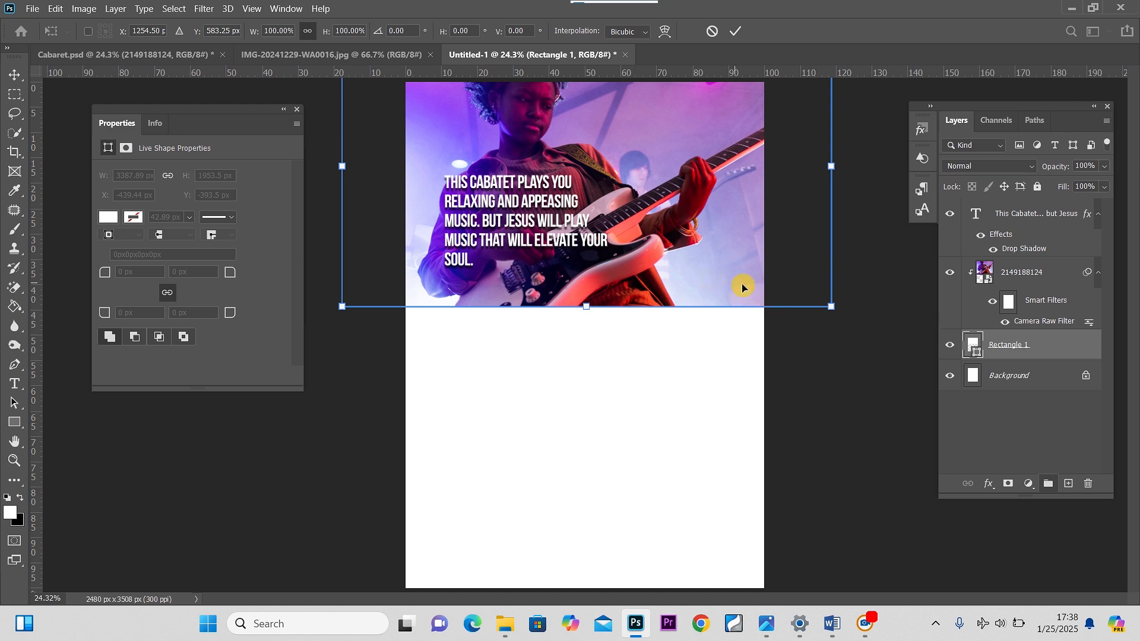
{"action": "mouse_move", "coordinate": [743, 288]}
{"action": "left_mouse_down"}
{"action": "mouse_move", "coordinate": [745, 274]}
{"action": "mouse_move", "coordinate": [733, 273]}
{"action": "left_mouse_up"}
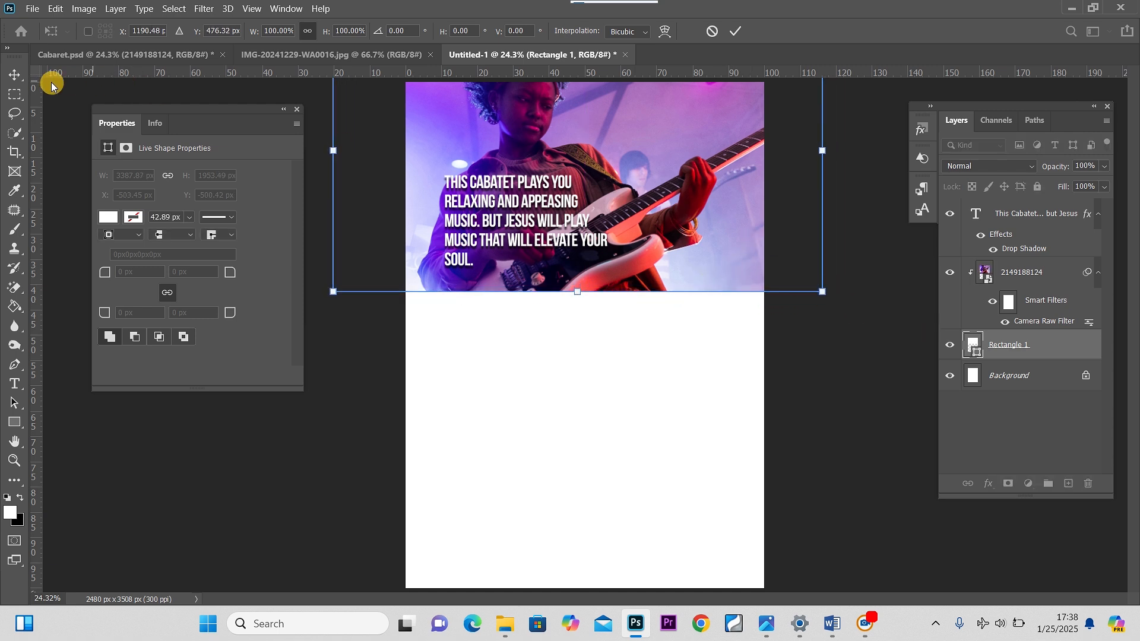
{"action": "left_click", "coordinate": [24, 79]}
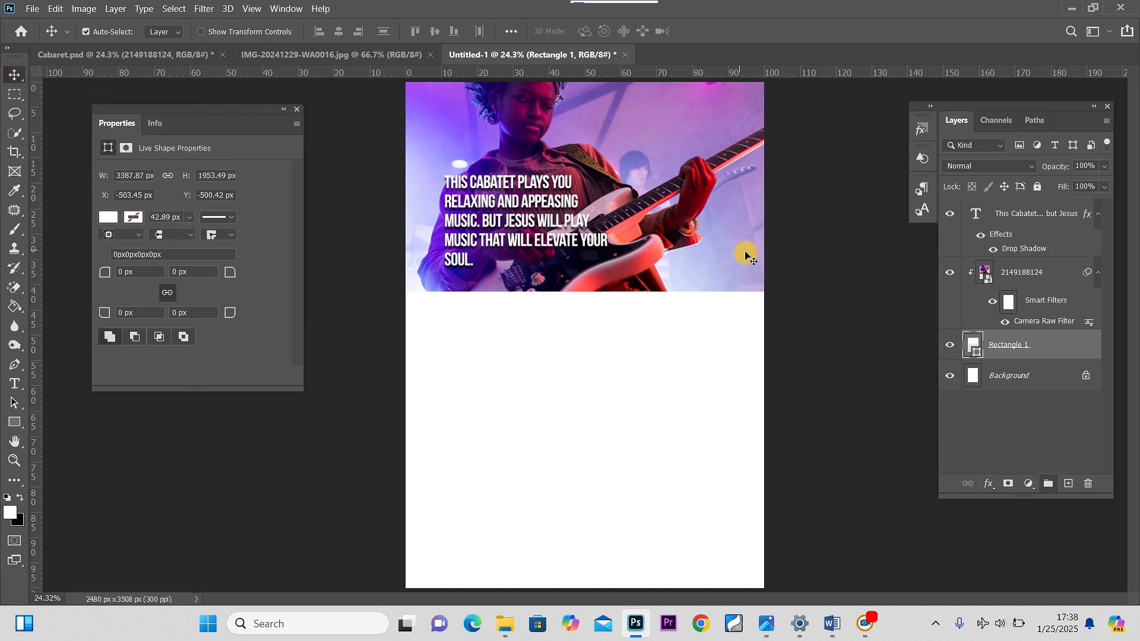
Compare with the Cabaret reference, then copy the paragraph about the movie of your life from the Word document
{"action": "left_click", "coordinate": [186, 59]}
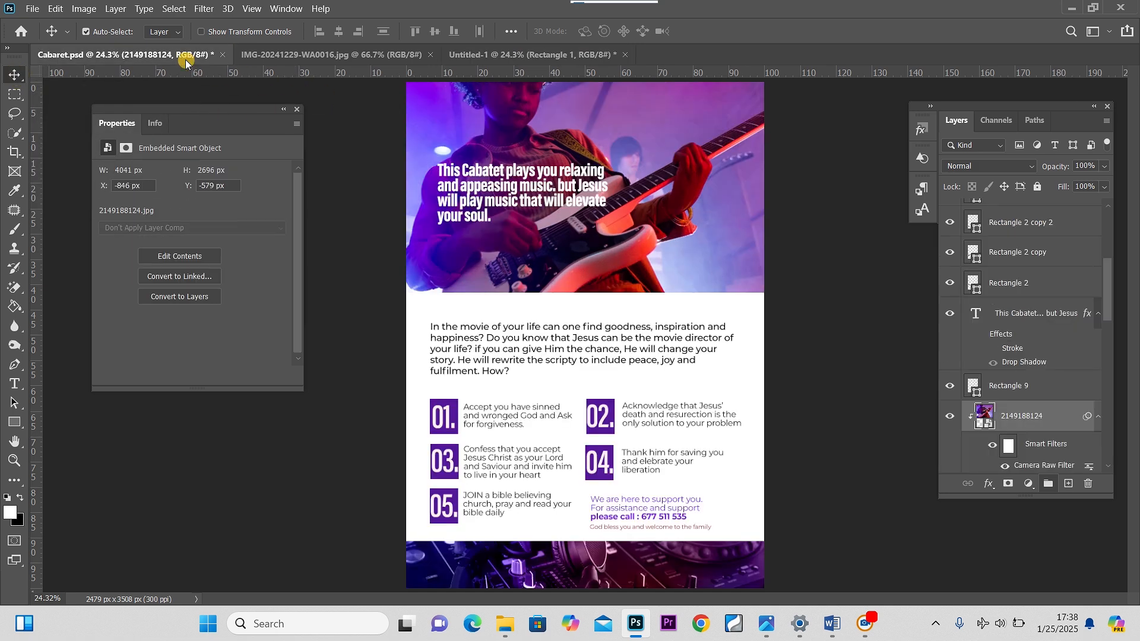
{"action": "left_click", "coordinate": [497, 56]}
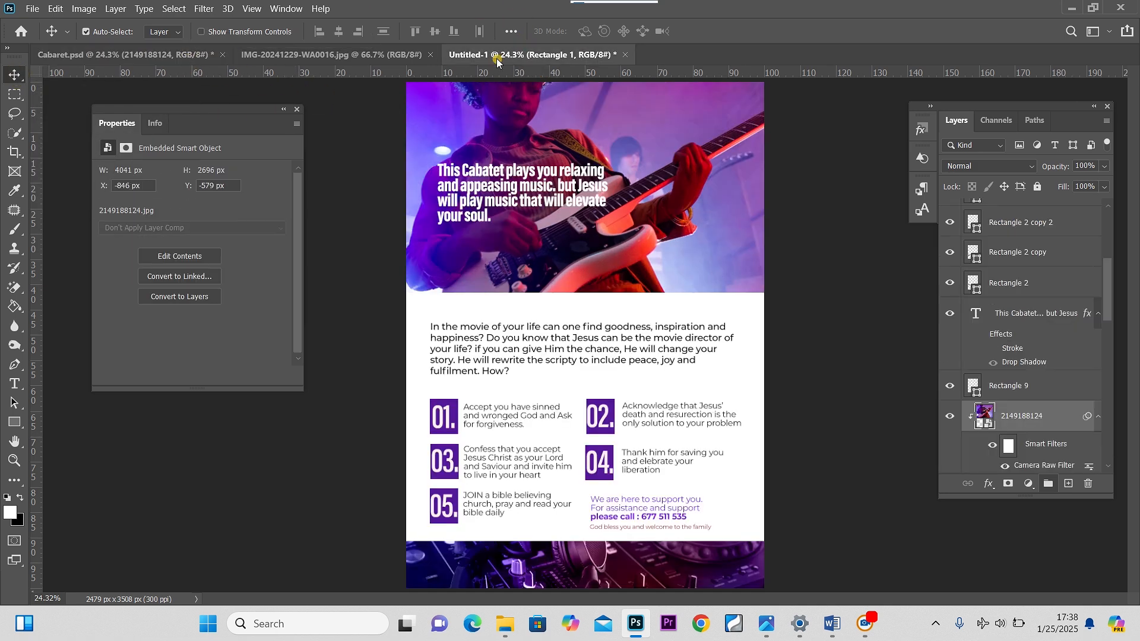
{"action": "mouse_move", "coordinate": [833, 635]}
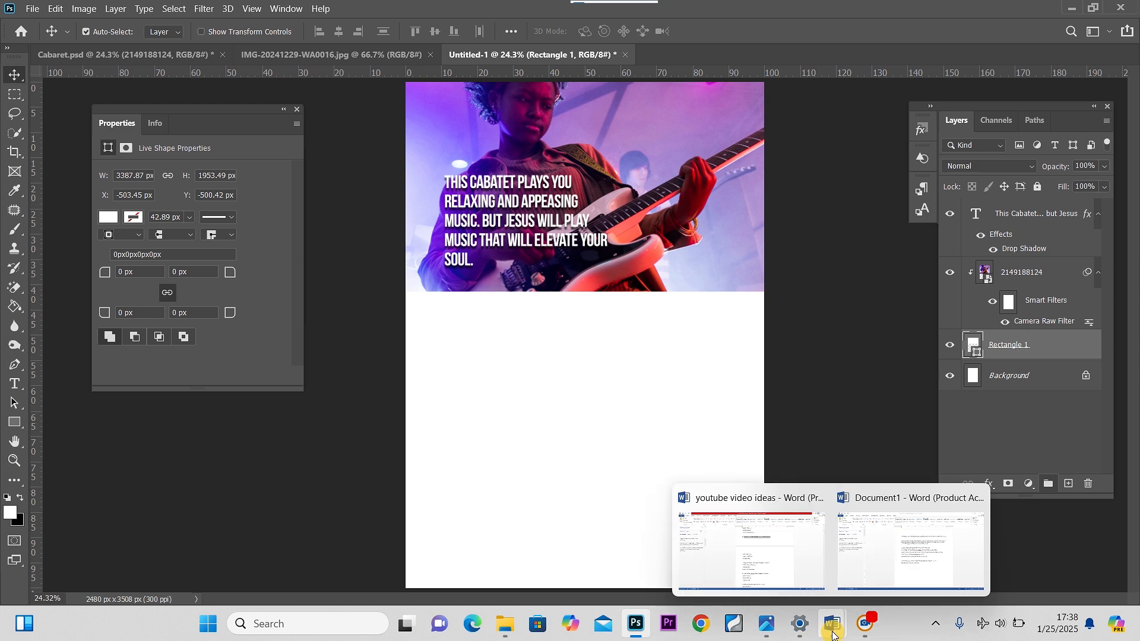
{"action": "left_click", "coordinate": [895, 555]}
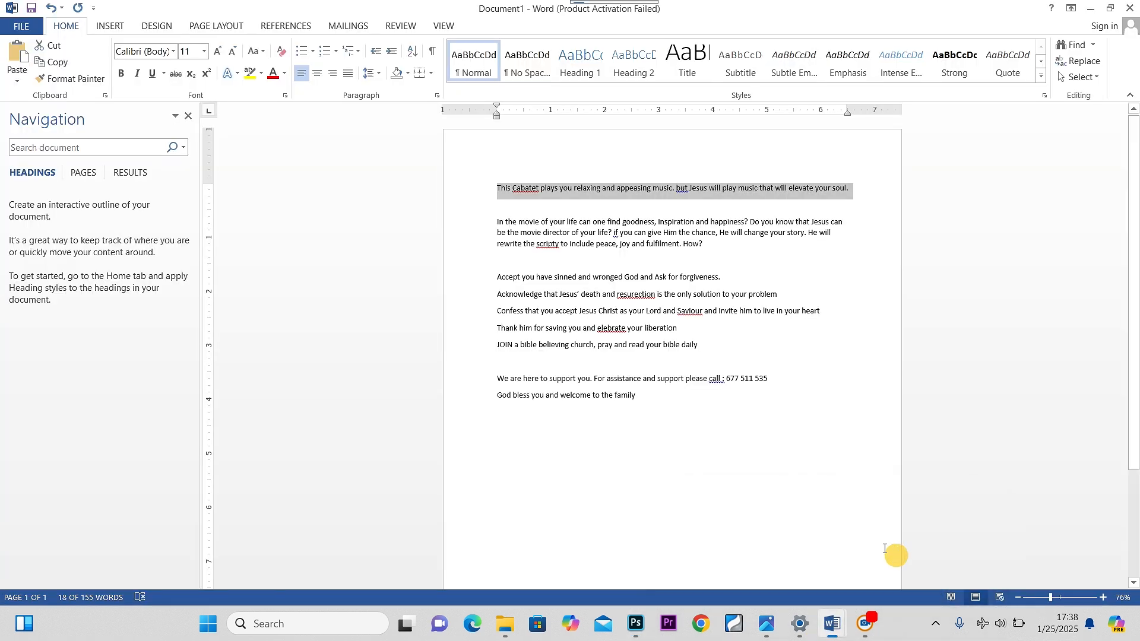
{"action": "left_click_drag", "start_coordinate": [706, 244], "coordinate": [497, 224]}
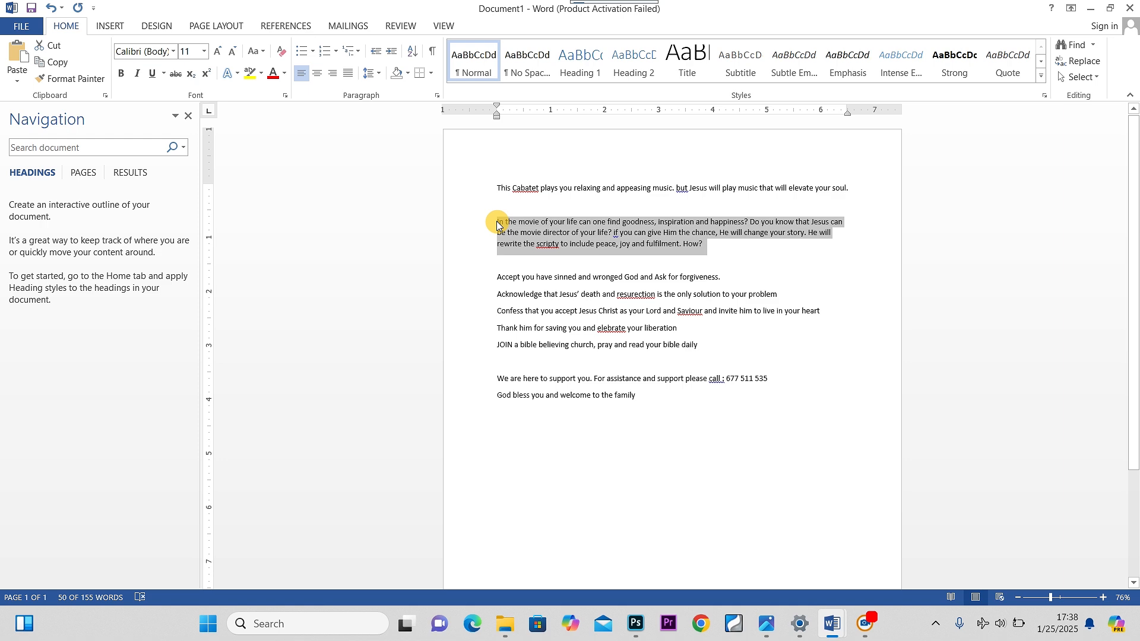
{"action": "left_click", "coordinate": [636, 623]}
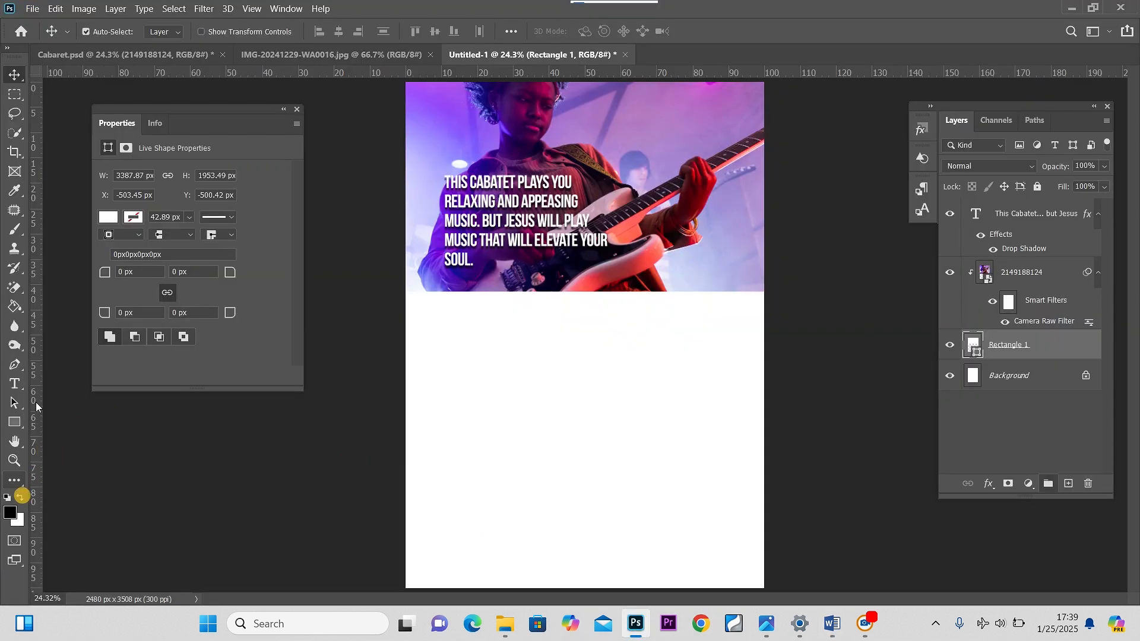
Create a paragraph text box below the photo, paste the copied paragraph into it, and move its layer to the top of the stack
{"action": "left_click", "coordinate": [15, 384]}
{"action": "left_click", "coordinate": [130, 177]}
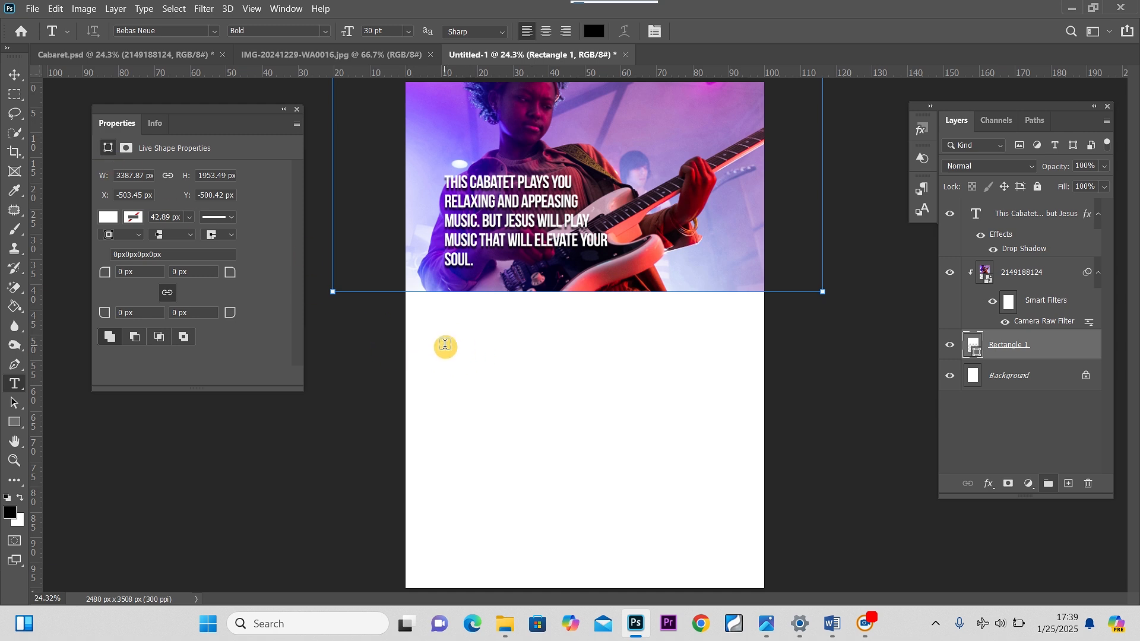
{"action": "left_click_drag", "start_coordinate": [445, 345], "coordinate": [720, 413]}
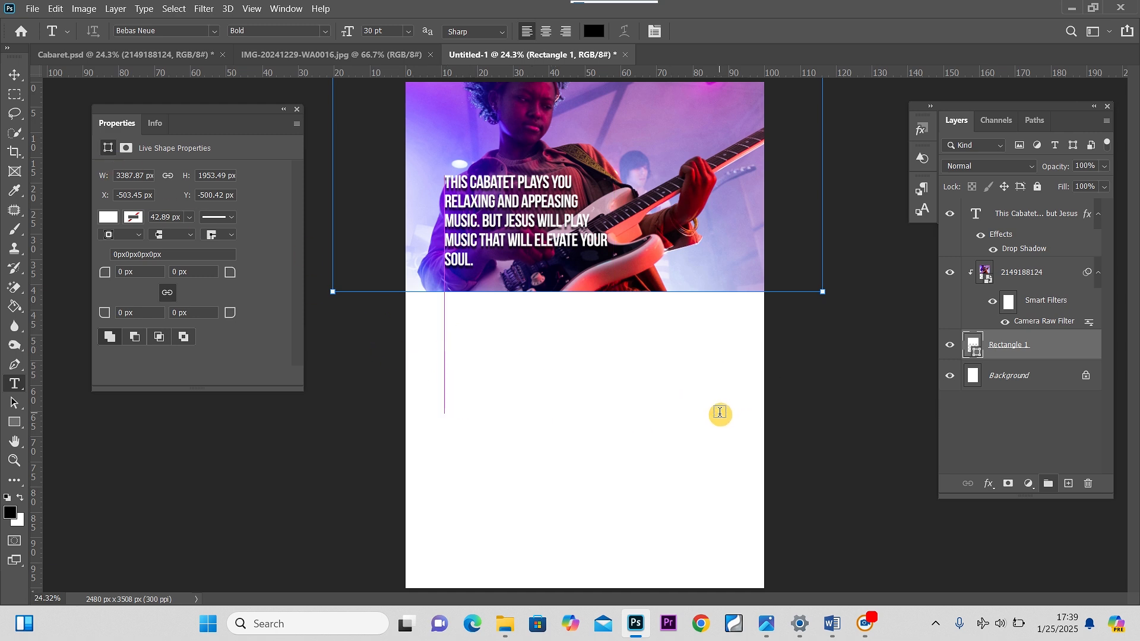
{"action": "key", "text": "BackSpace"}
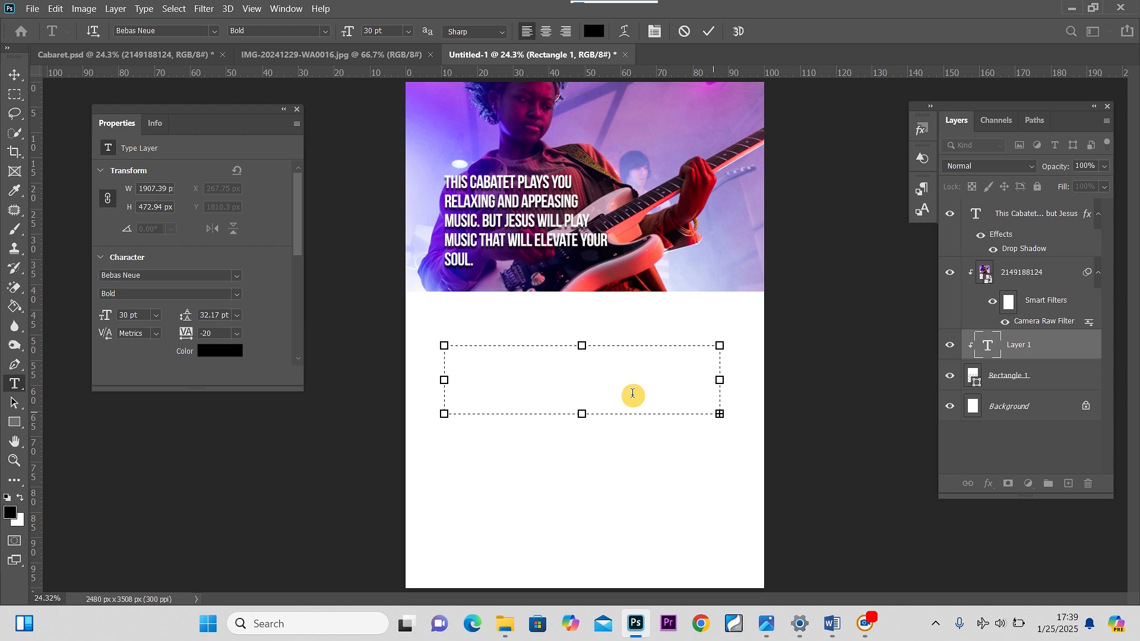
{"action": "key", "text": "ctrl+z"}
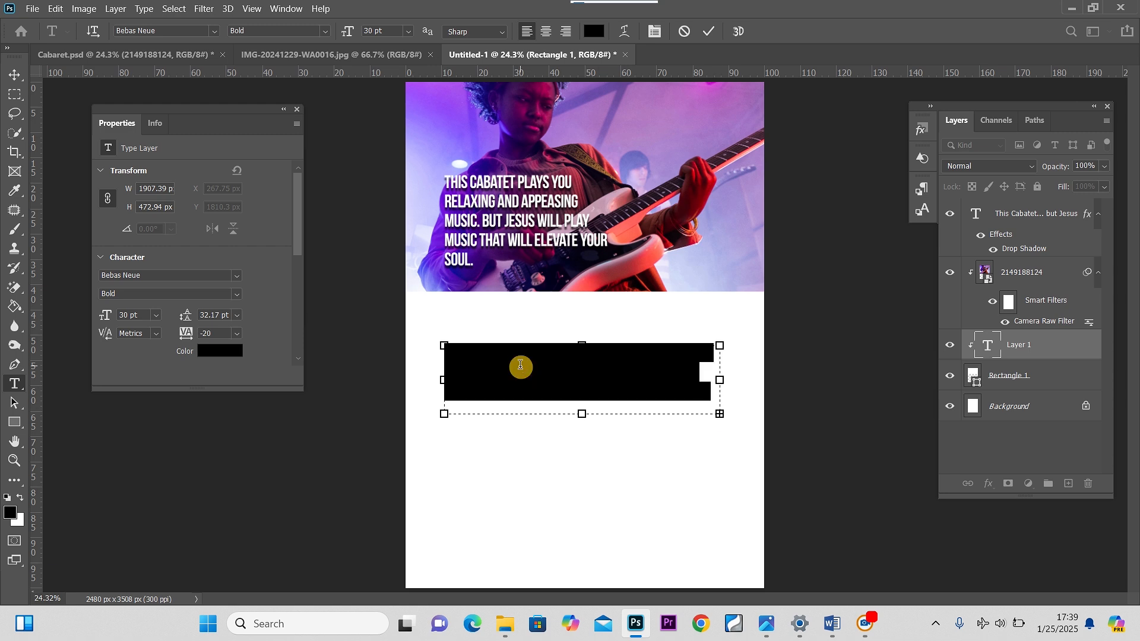
{"action": "left_click", "coordinate": [19, 496]}
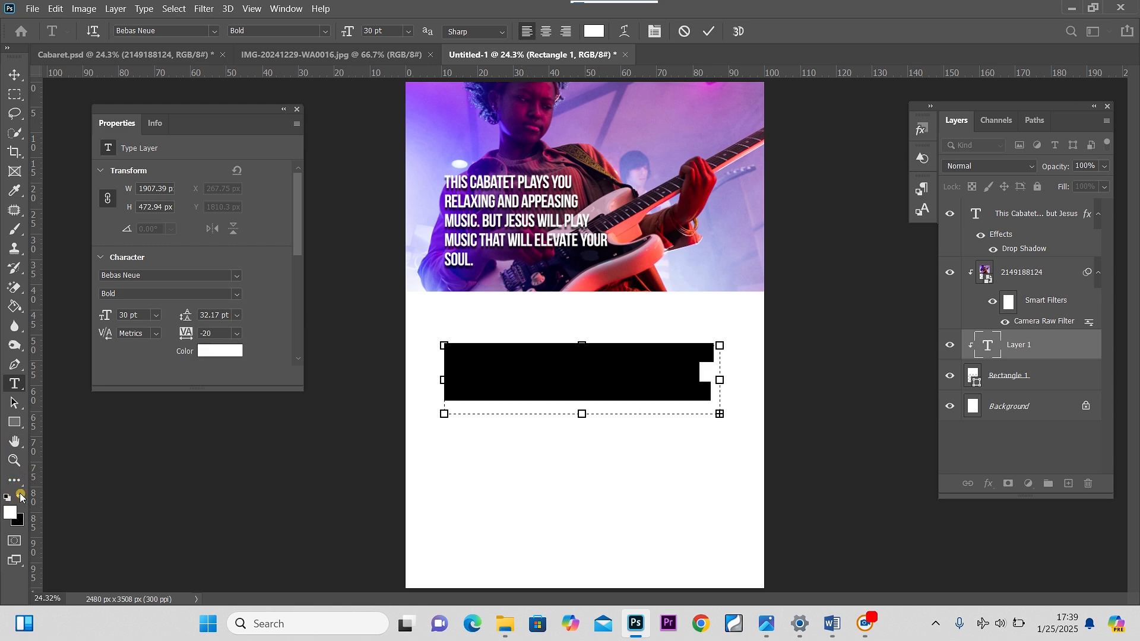
{"action": "left_click", "coordinate": [20, 496]}
{"action": "left_click", "coordinate": [14, 73]}
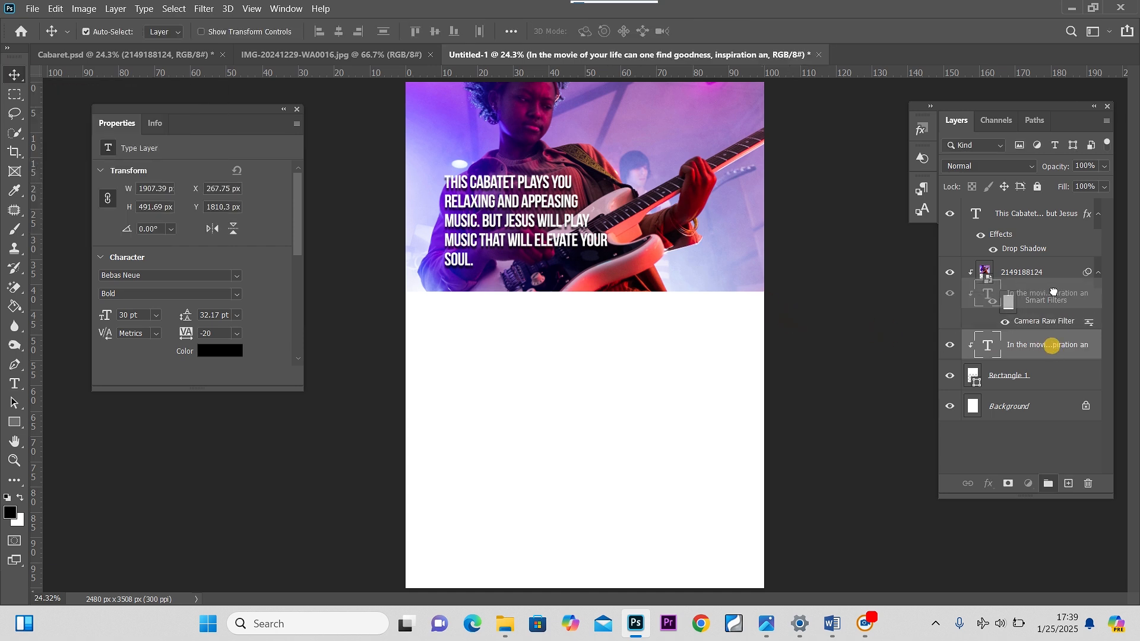
{"action": "left_click_drag", "start_coordinate": [1031, 209], "coordinate": [1031, 211]}
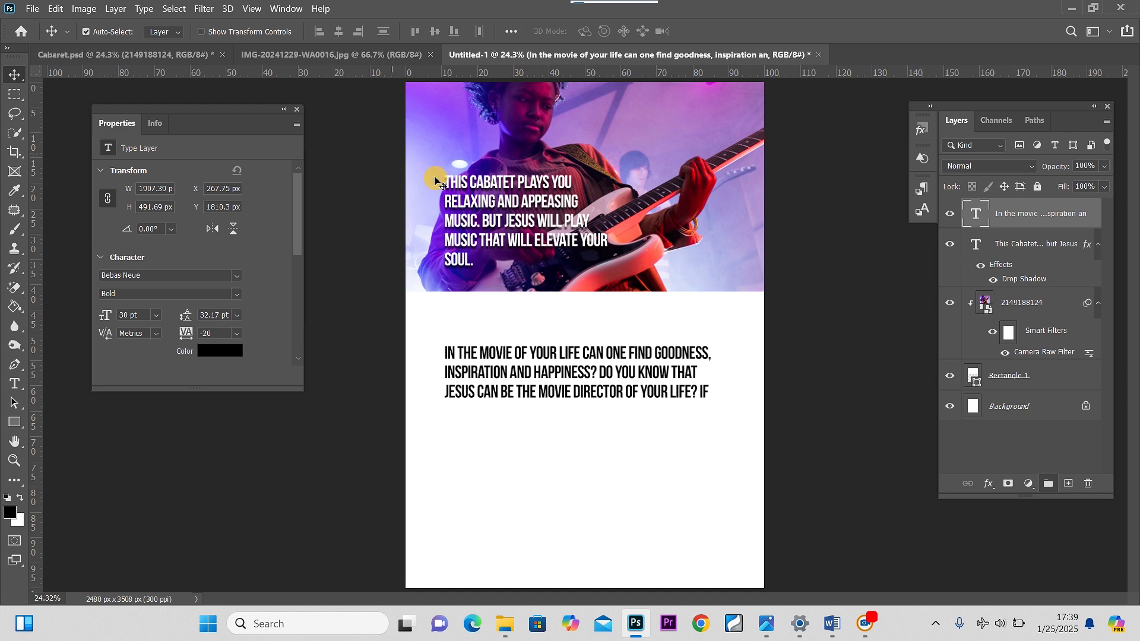
Set the paragraph's font to Montserrat Regular at 16 pt
{"action": "double_click", "coordinate": [542, 366]}
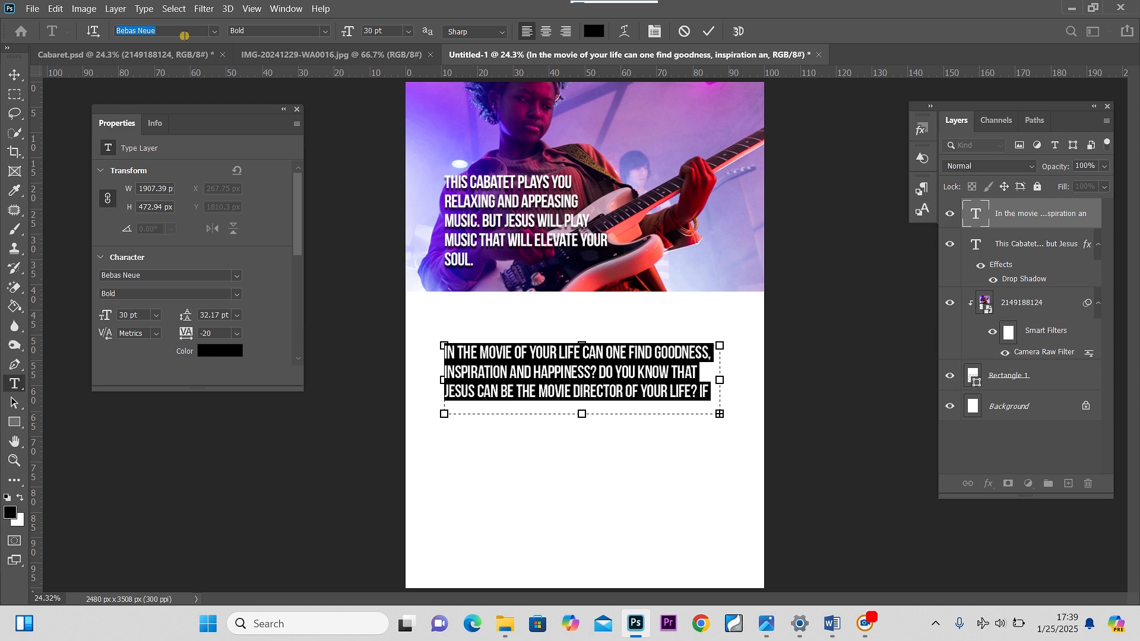
{"action": "type", "text": "MONT"}
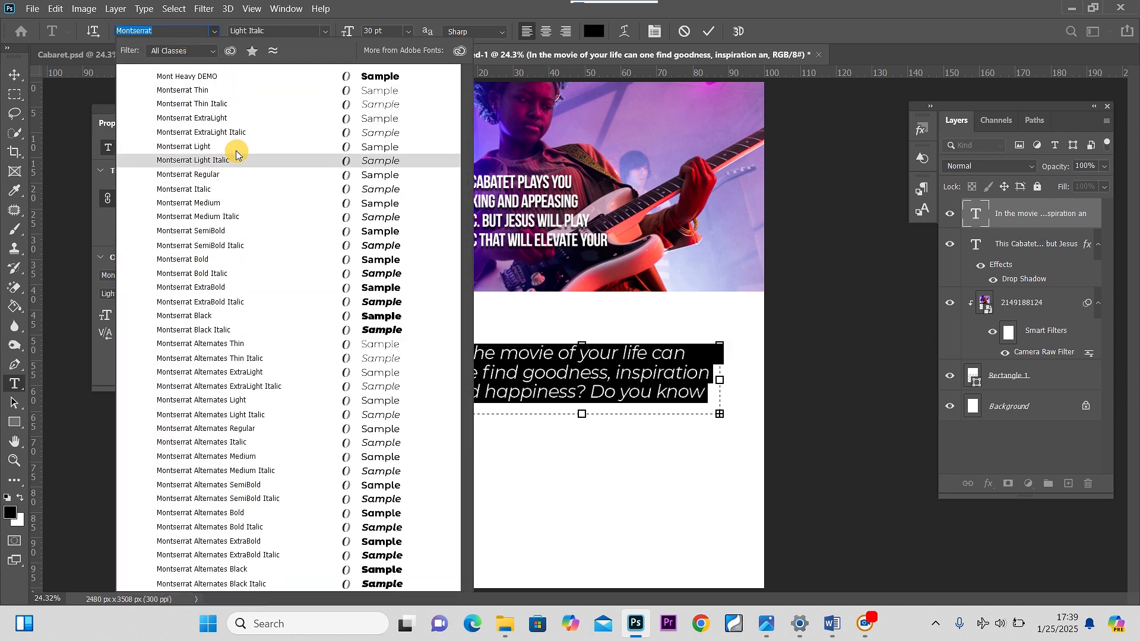
{"action": "left_click", "coordinate": [226, 175]}
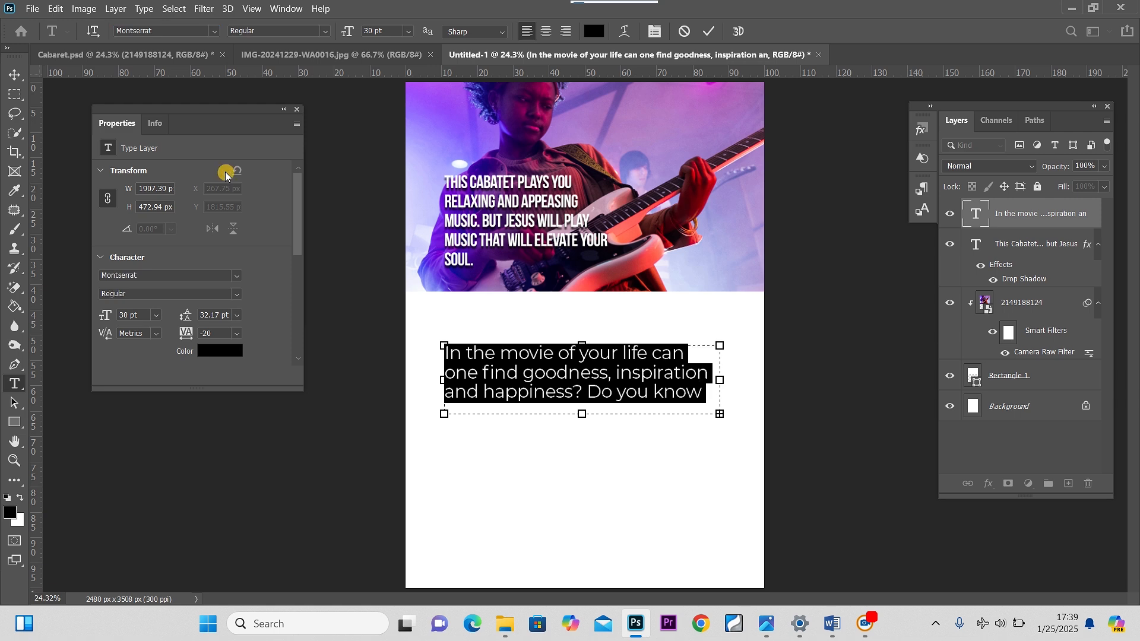
{"action": "left_click", "coordinate": [407, 32]}
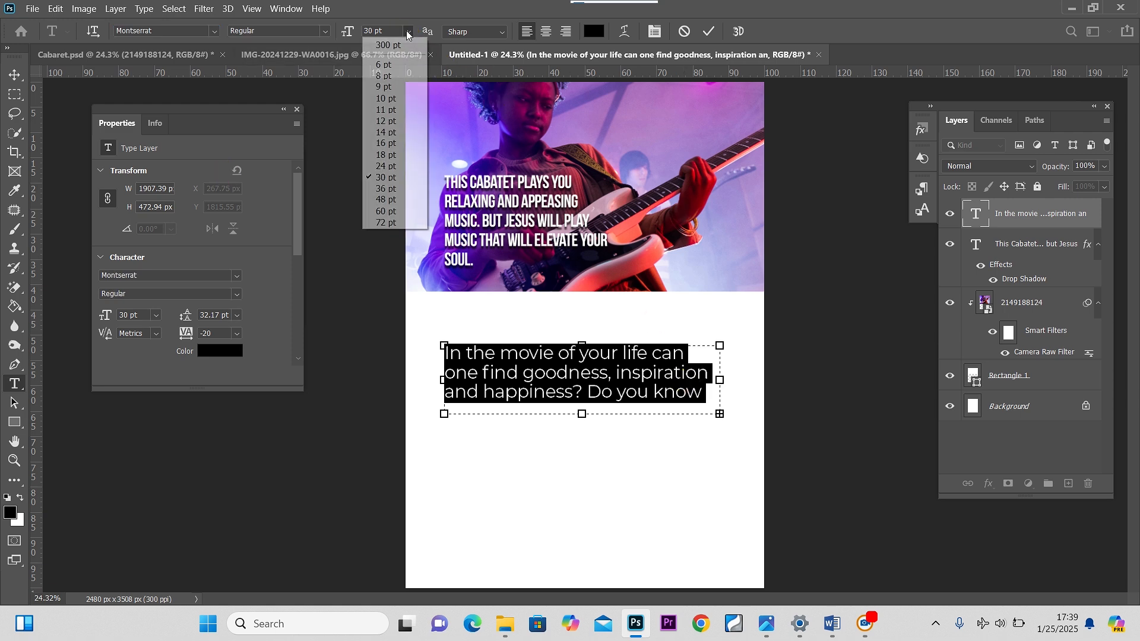
{"action": "left_click", "coordinate": [391, 147]}
{"action": "key", "text": "ctrl+Return"}
{"action": "key", "text": "v"}
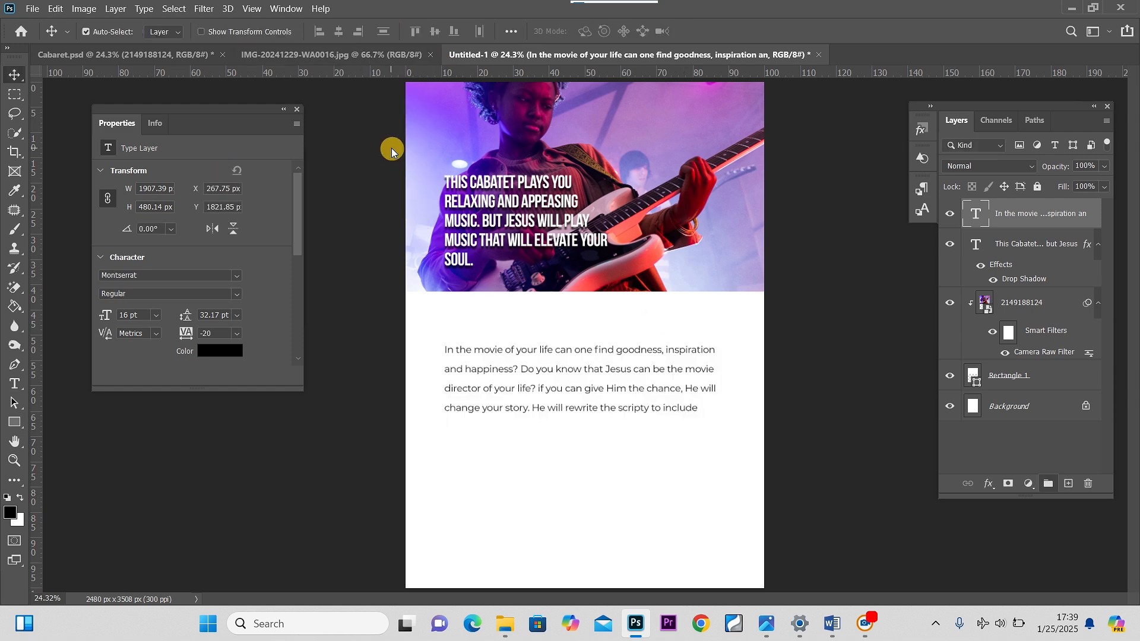
Tighten the paragraph's leading to 20.17 pt and widen its text box to about 2108 px
{"action": "double_click", "coordinate": [598, 381]}
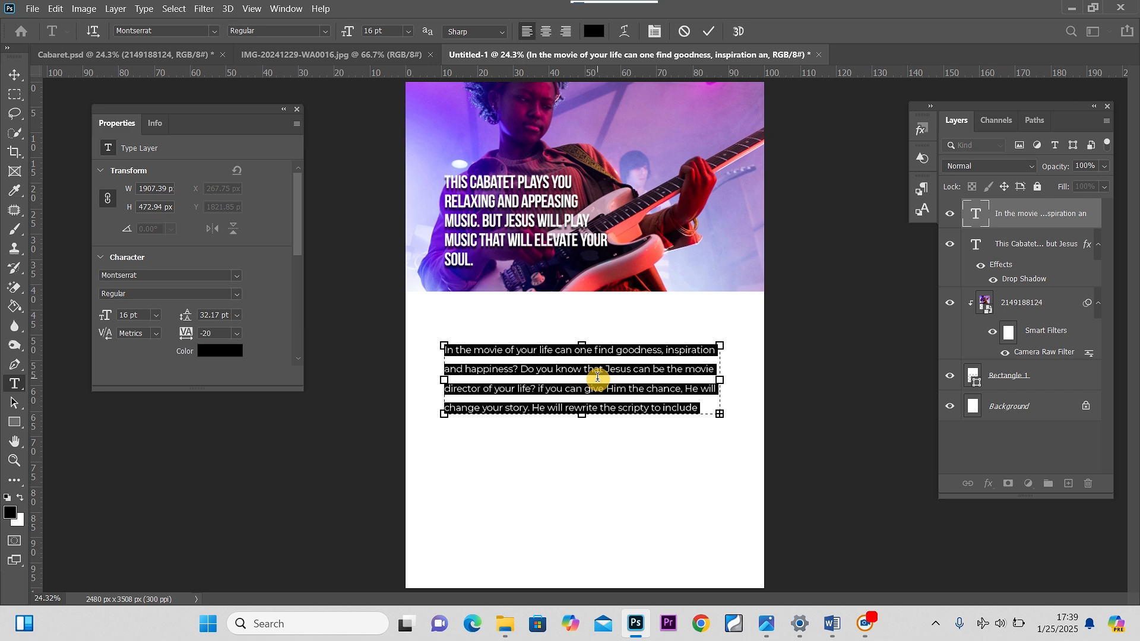
{"action": "key", "text": "alt+Up"}
{"action": "key", "text": "alt+Up"}
{"action": "key", "text": "alt+Up"}
{"action": "key", "text": "alt+Up"}
{"action": "key", "text": "alt+Up"}
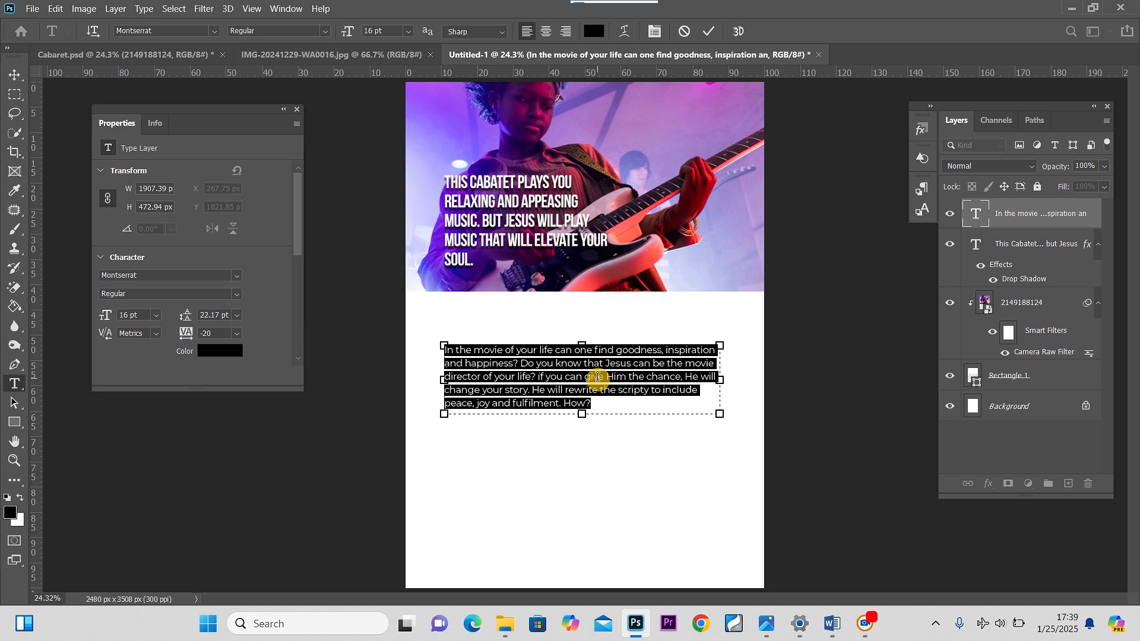
{"action": "key", "text": "alt+Up"}
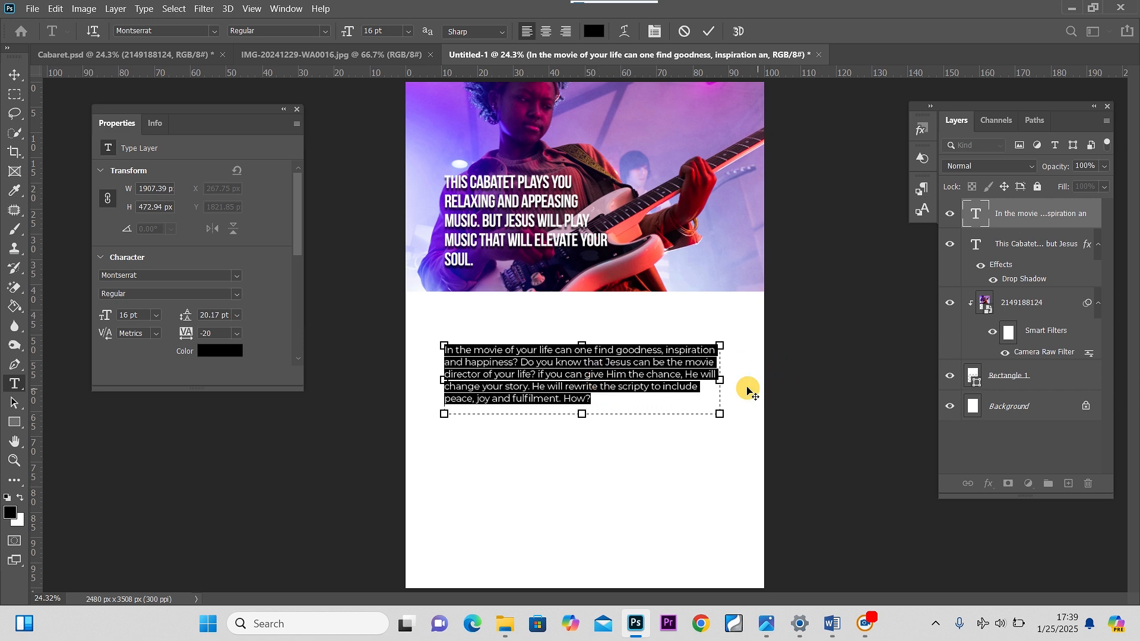
{"action": "left_click_drag", "start_coordinate": [724, 380], "coordinate": [750, 380]}
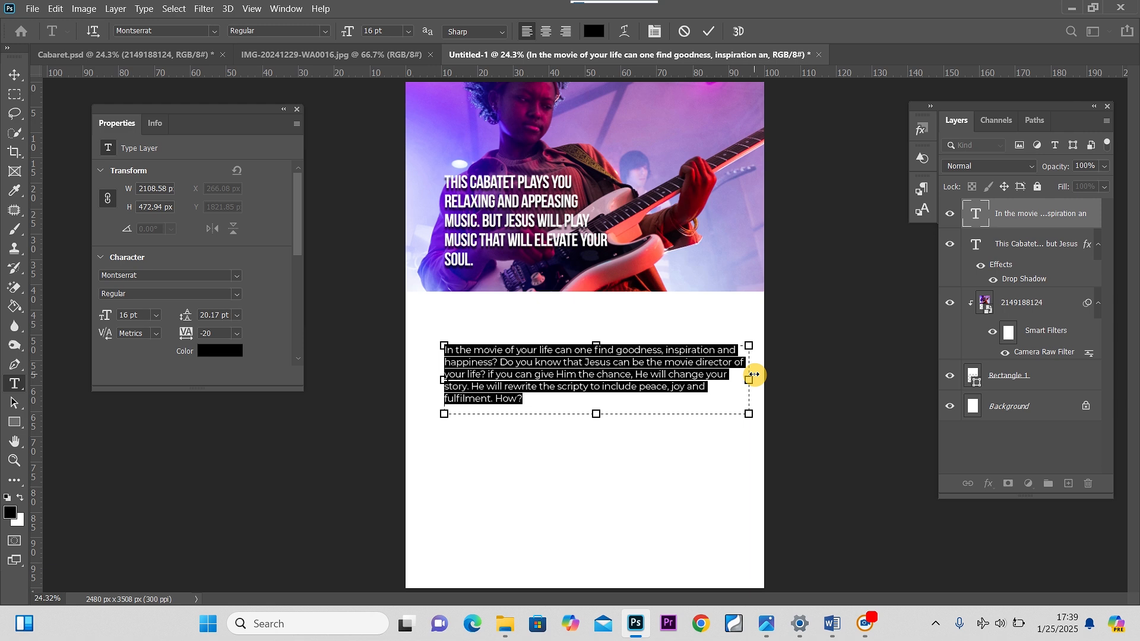
{"action": "left_click", "coordinate": [15, 75]}
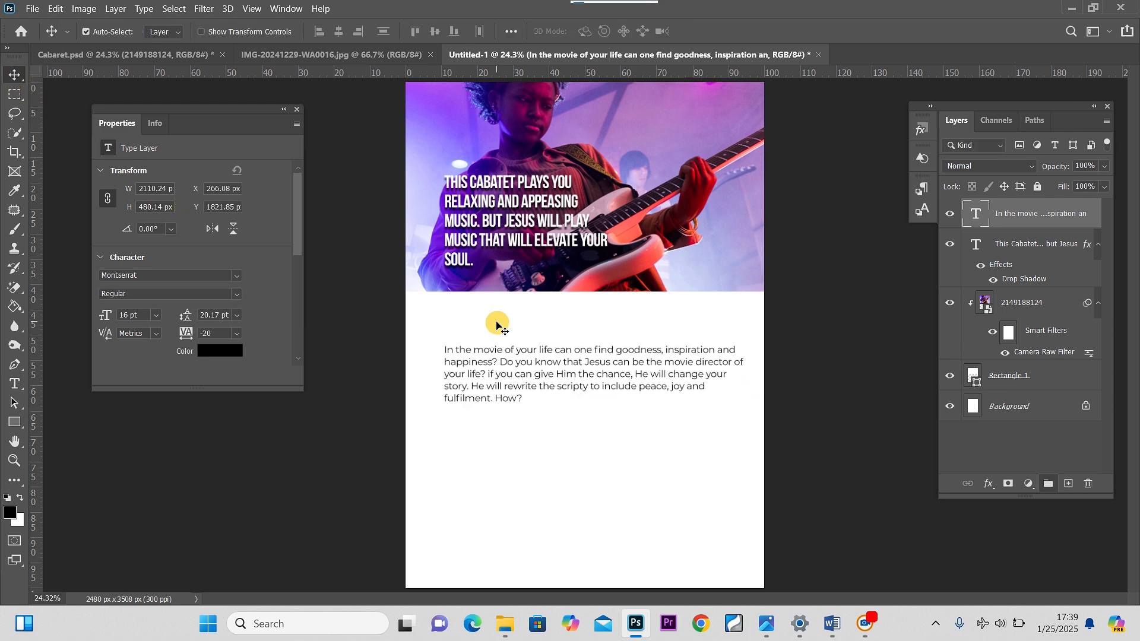
Change the paragraph's weight to Medium and position it just below the photo
{"action": "left_click_drag", "start_coordinate": [543, 364], "coordinate": [533, 332]}
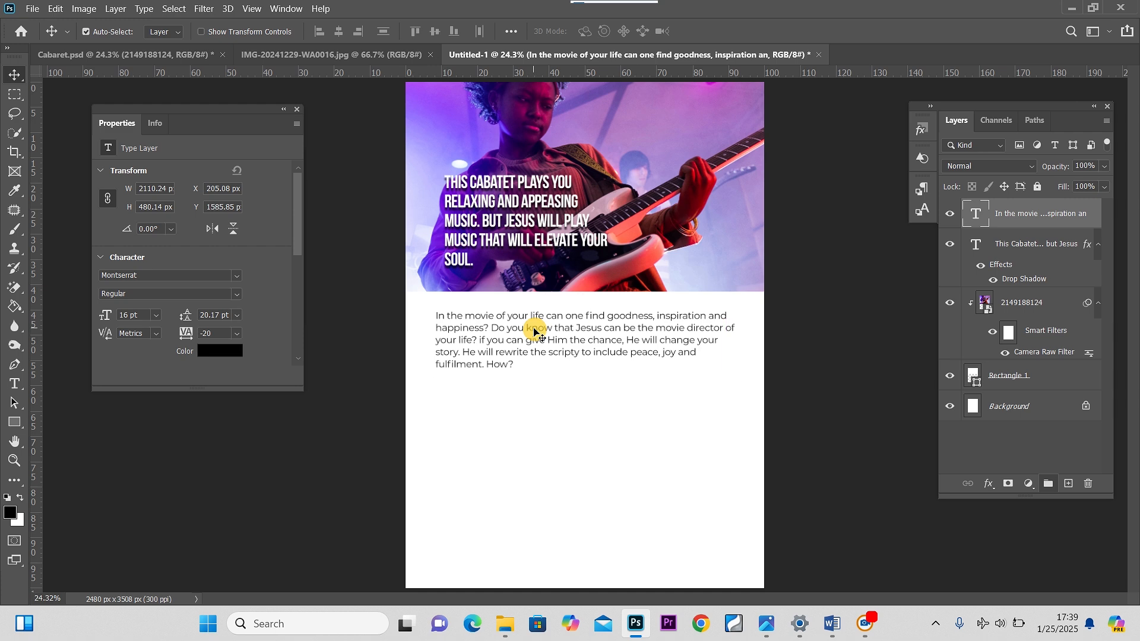
{"action": "double_click", "coordinate": [533, 333]}
{"action": "left_click", "coordinate": [328, 37]}
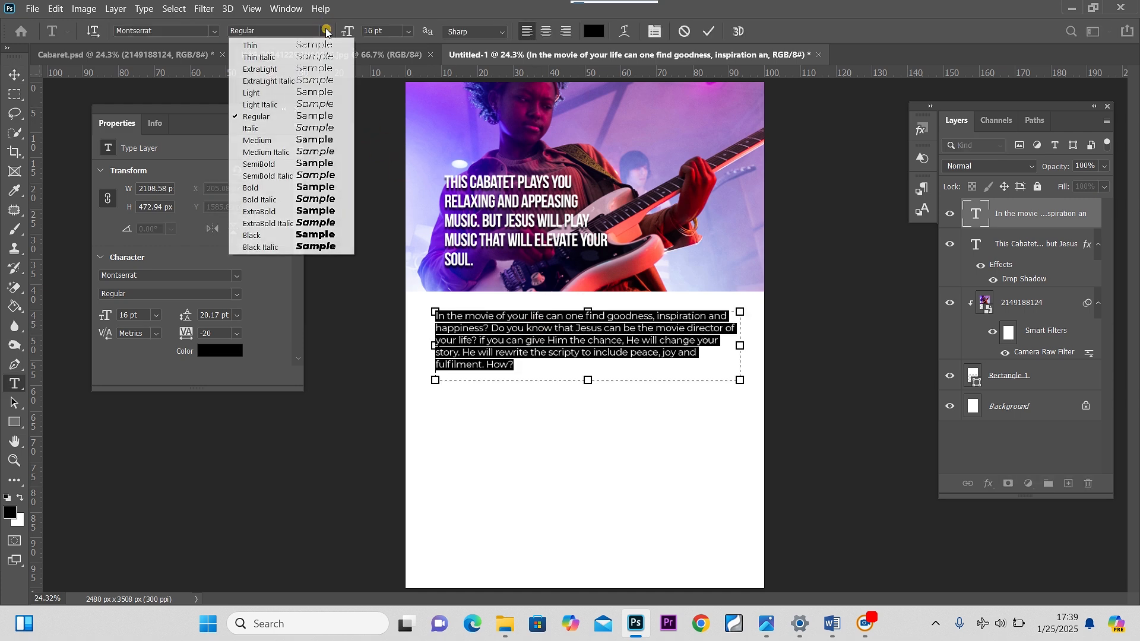
{"action": "left_click", "coordinate": [276, 141]}
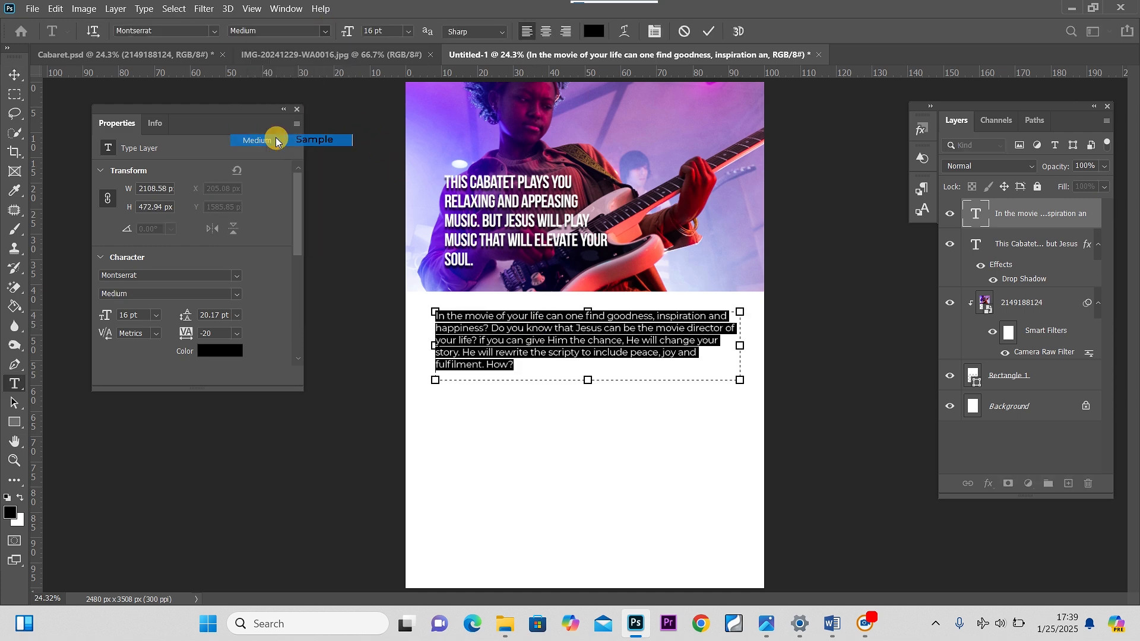
{"action": "left_click", "coordinate": [13, 73]}
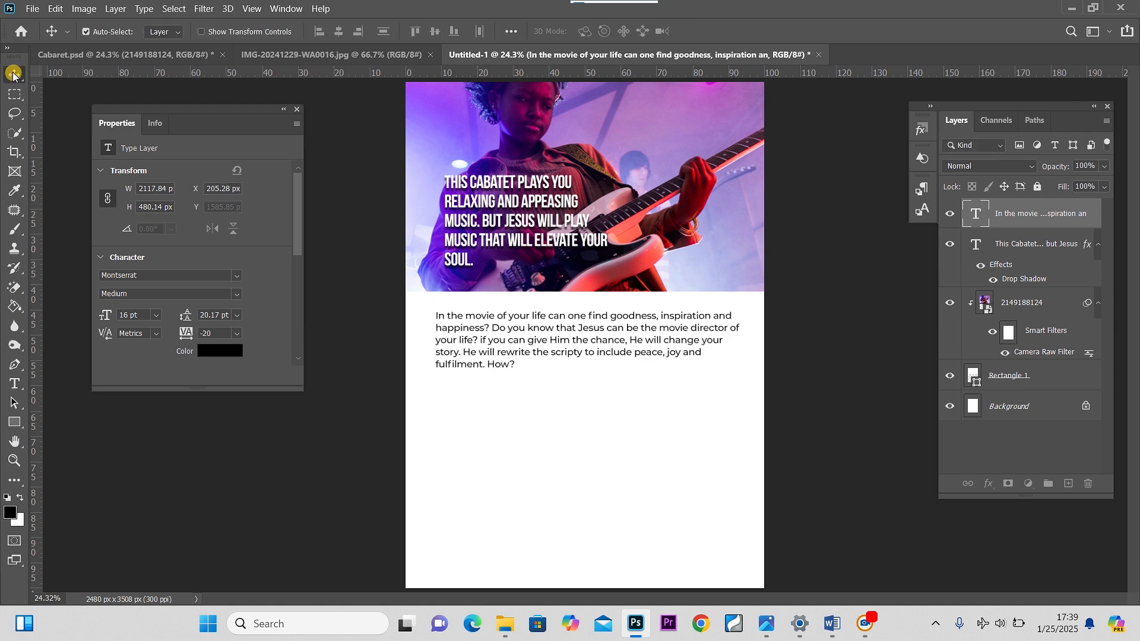
{"action": "left_click_drag", "start_coordinate": [543, 336], "coordinate": [550, 330]}
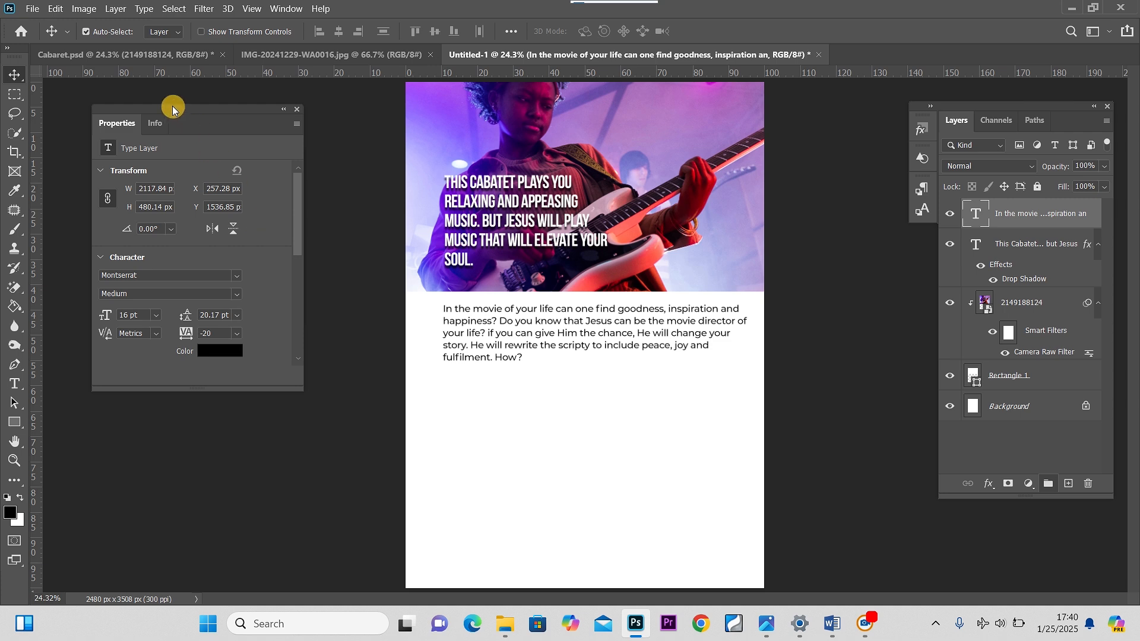
Compare the layout against the Cabaret reference document
{"action": "left_click", "coordinate": [124, 55]}
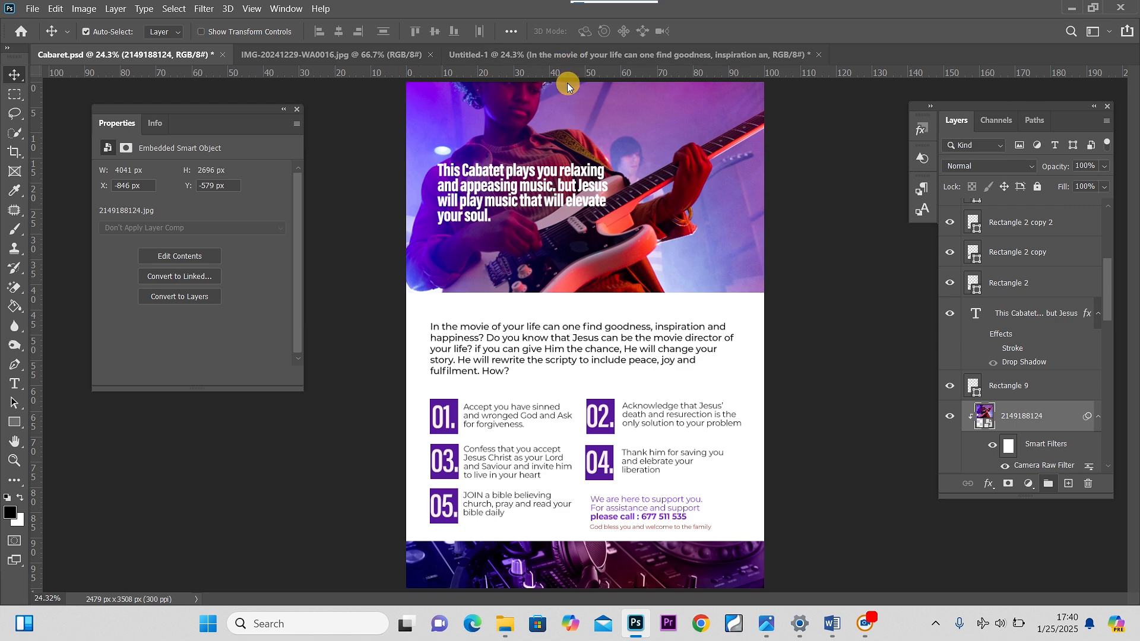
{"action": "left_click", "coordinate": [453, 57]}
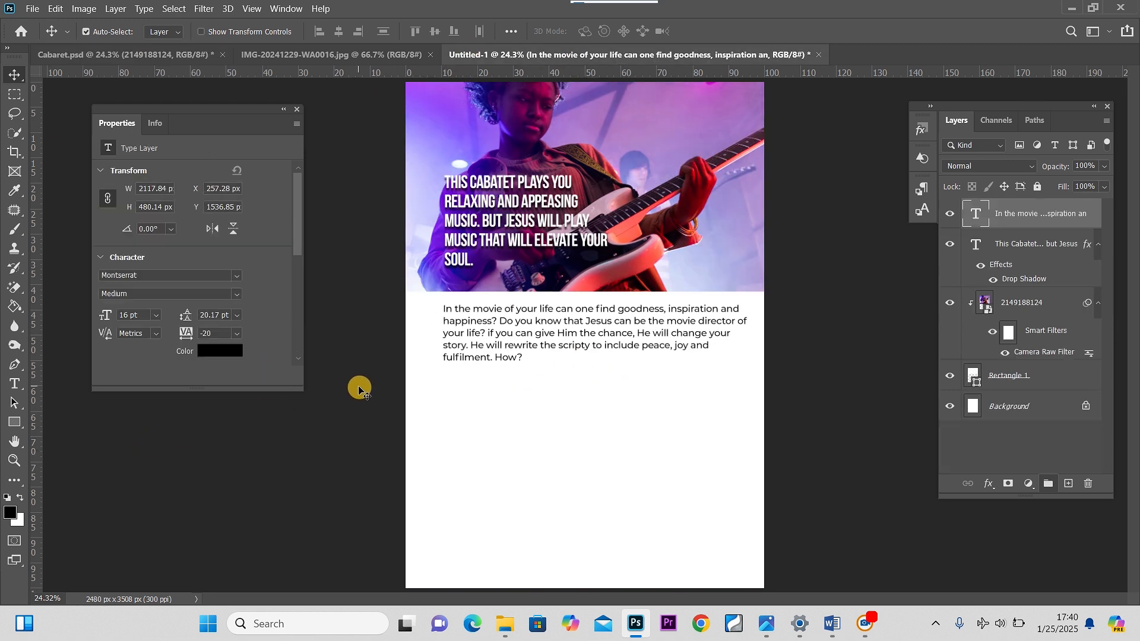
{"action": "left_click", "coordinate": [129, 55]}
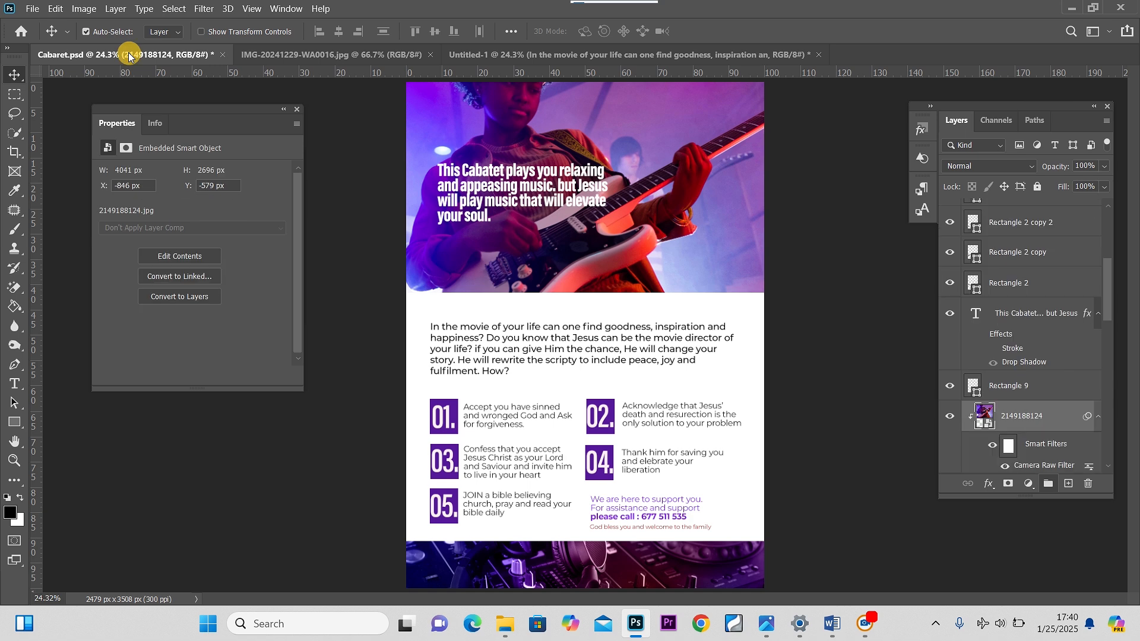
{"action": "left_click", "coordinate": [575, 54]}
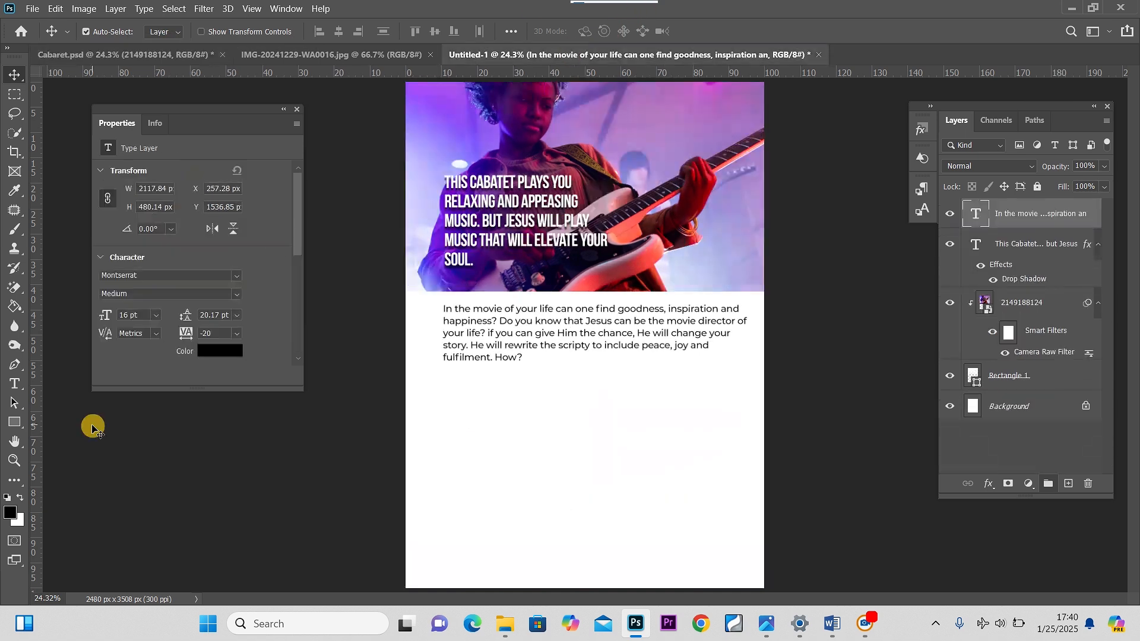
Draw a square about 250 × 246 px filled with #6530ef below the paragraph
{"action": "left_click", "coordinate": [16, 423]}
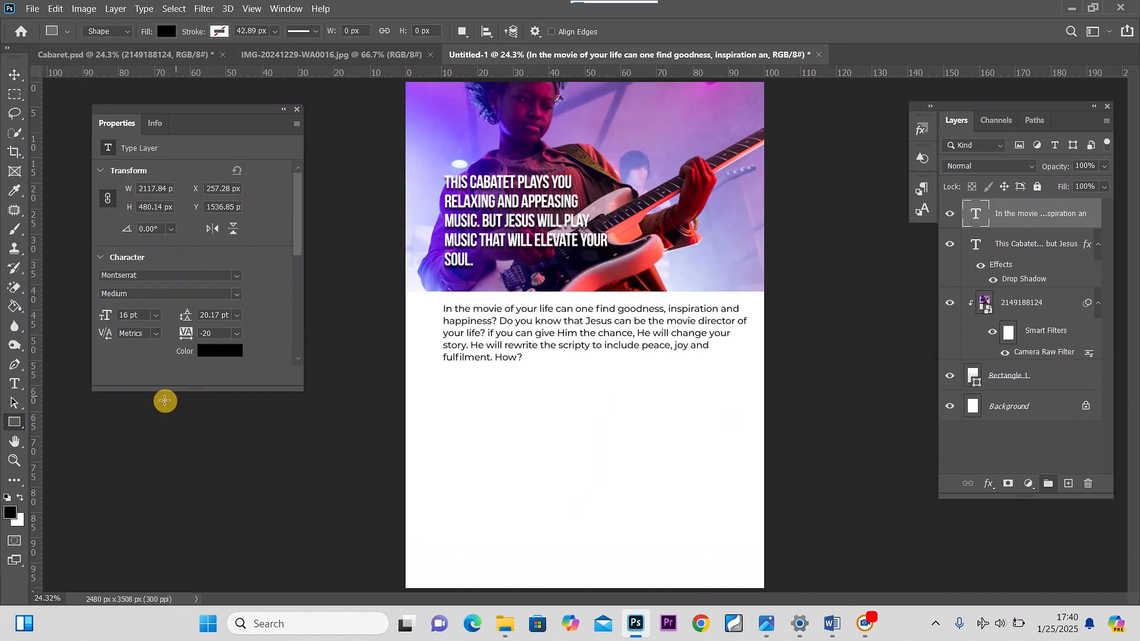
{"action": "left_click", "coordinate": [13, 512]}
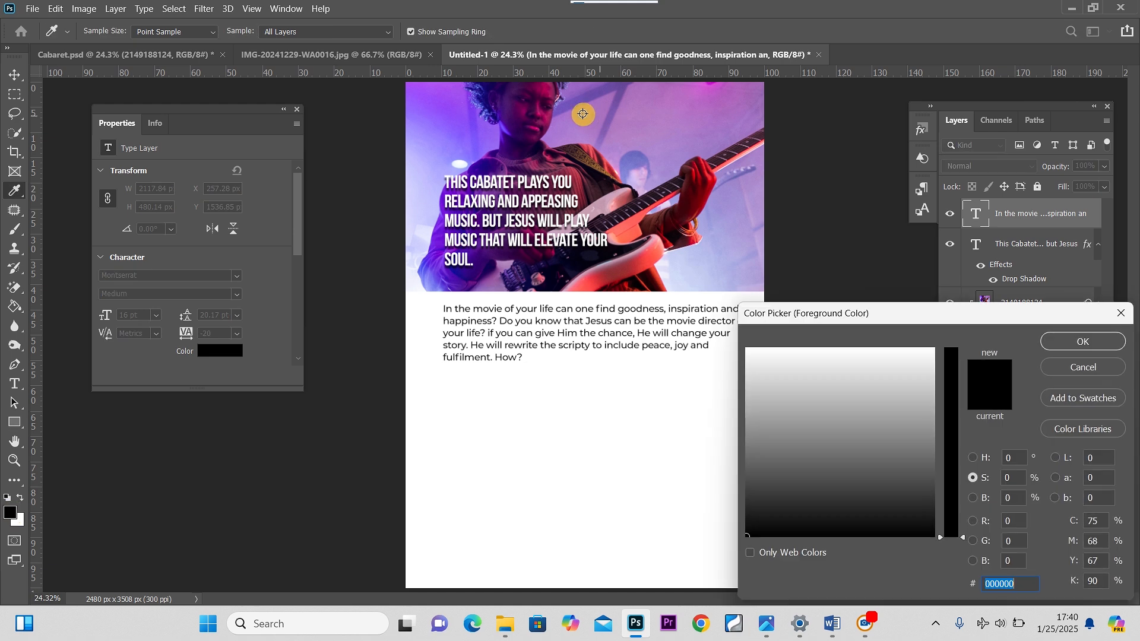
{"action": "type", "text": "6530ef"}
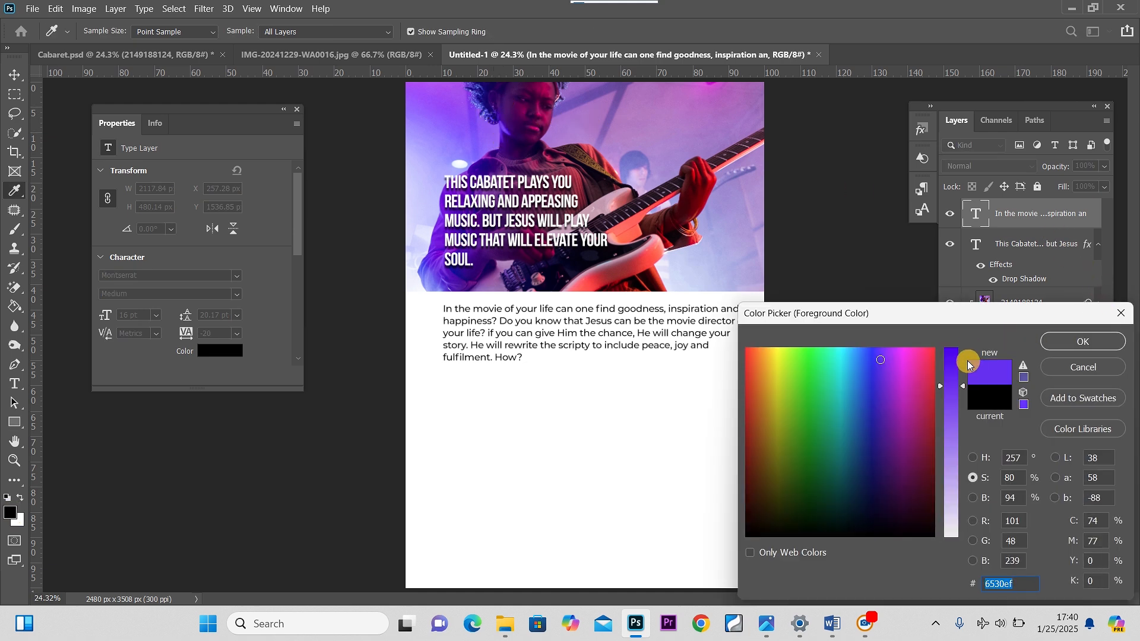
{"action": "left_click", "coordinate": [1047, 349]}
{"action": "key", "text": "u"}
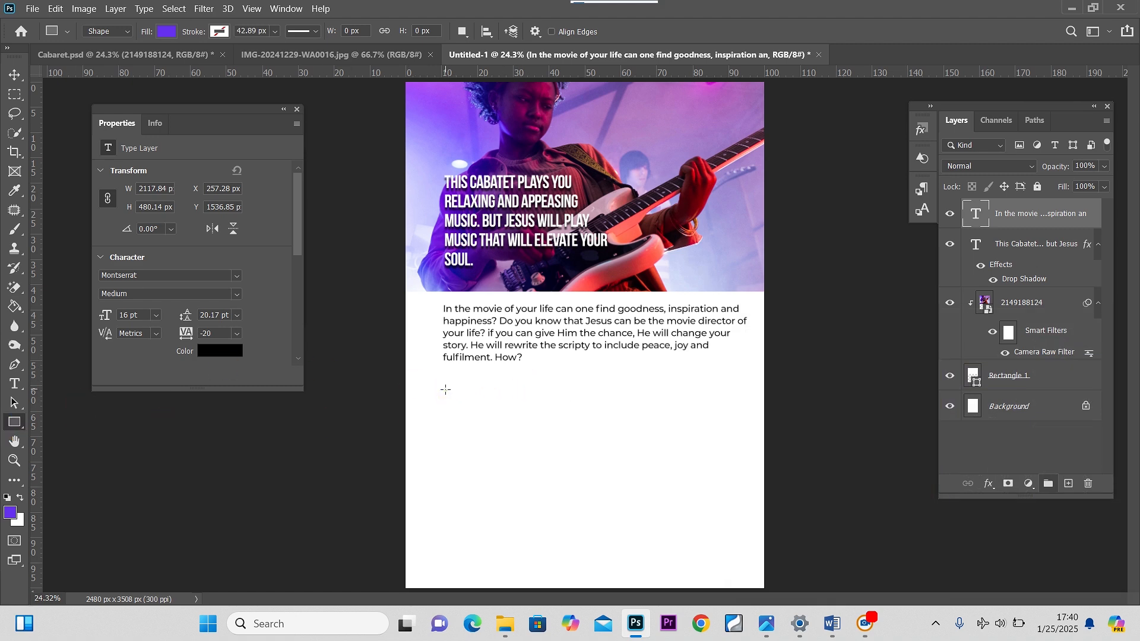
{"action": "left_click_drag", "start_coordinate": [445, 390], "coordinate": [482, 425]}
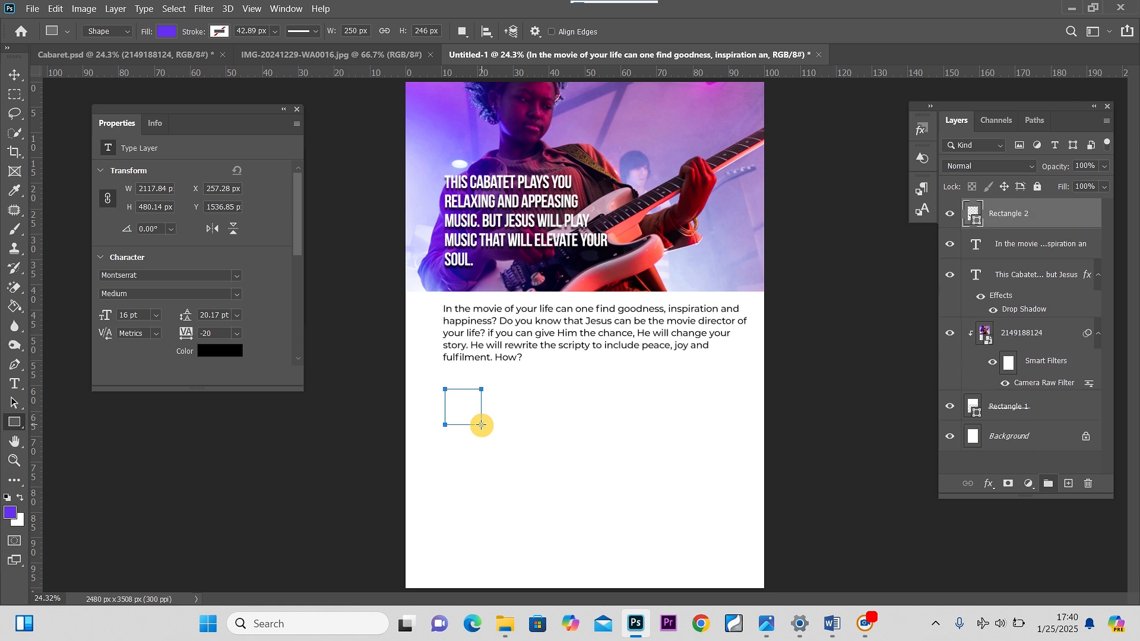
{"action": "left_click", "coordinate": [11, 78]}
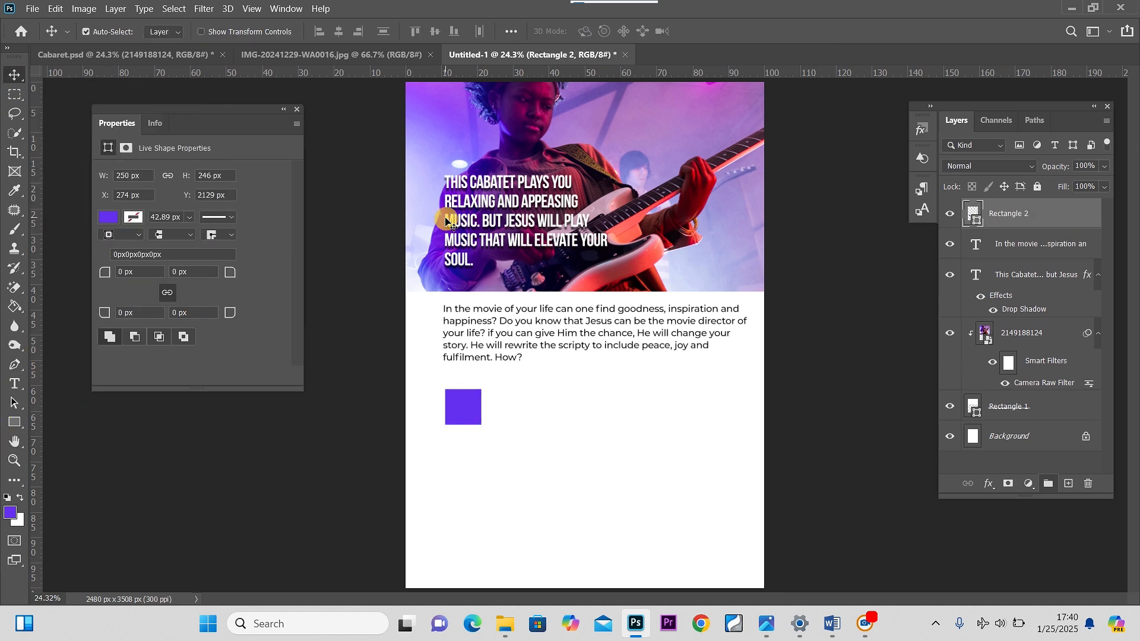
Add a text layer reading 01. to the right of the purple square
{"action": "left_click", "coordinate": [20, 387]}
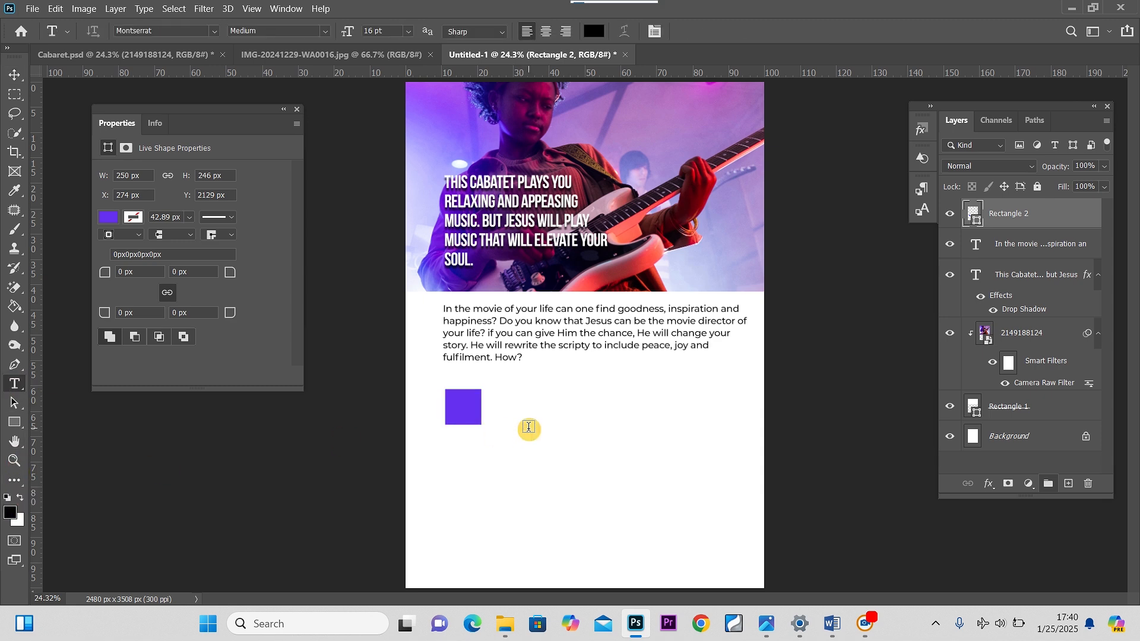
{"action": "left_click", "coordinate": [528, 427]}
{"action": "type", "text": "O"}
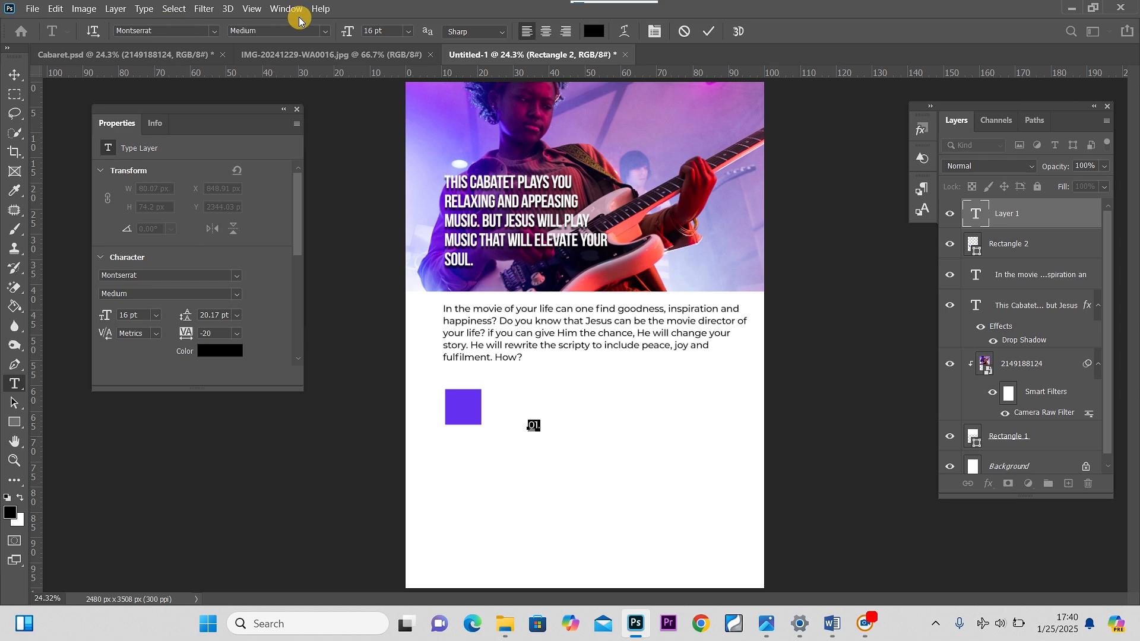
Style the 01. text as Bebas Neue Bold 60 pt and place it over the purple square
{"action": "left_click", "coordinate": [212, 35]}
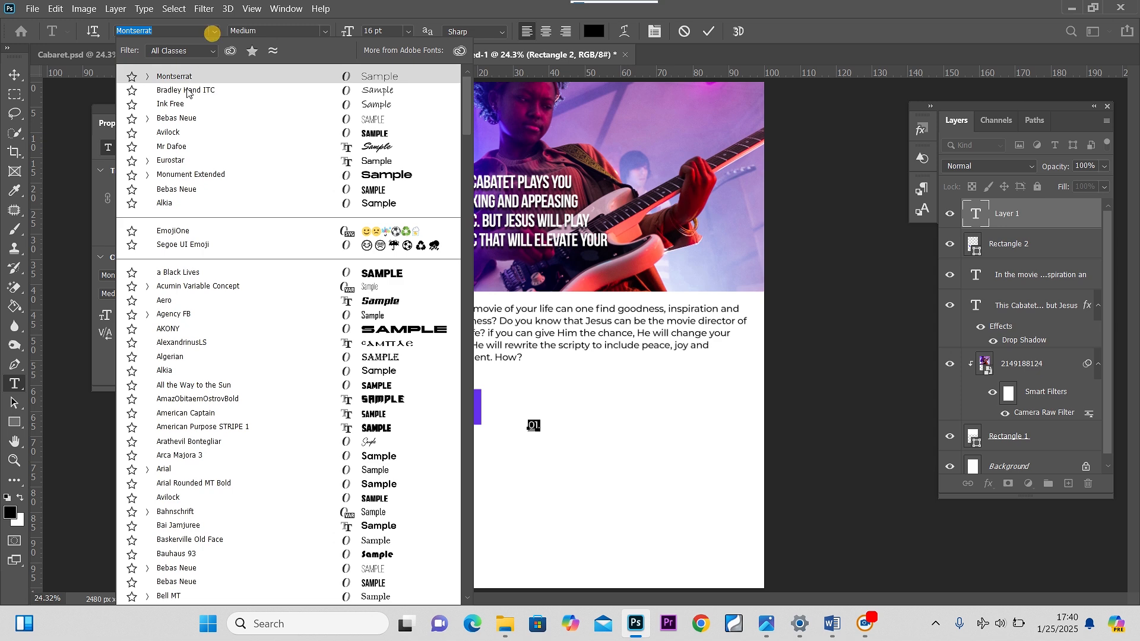
{"action": "left_click", "coordinate": [178, 117]}
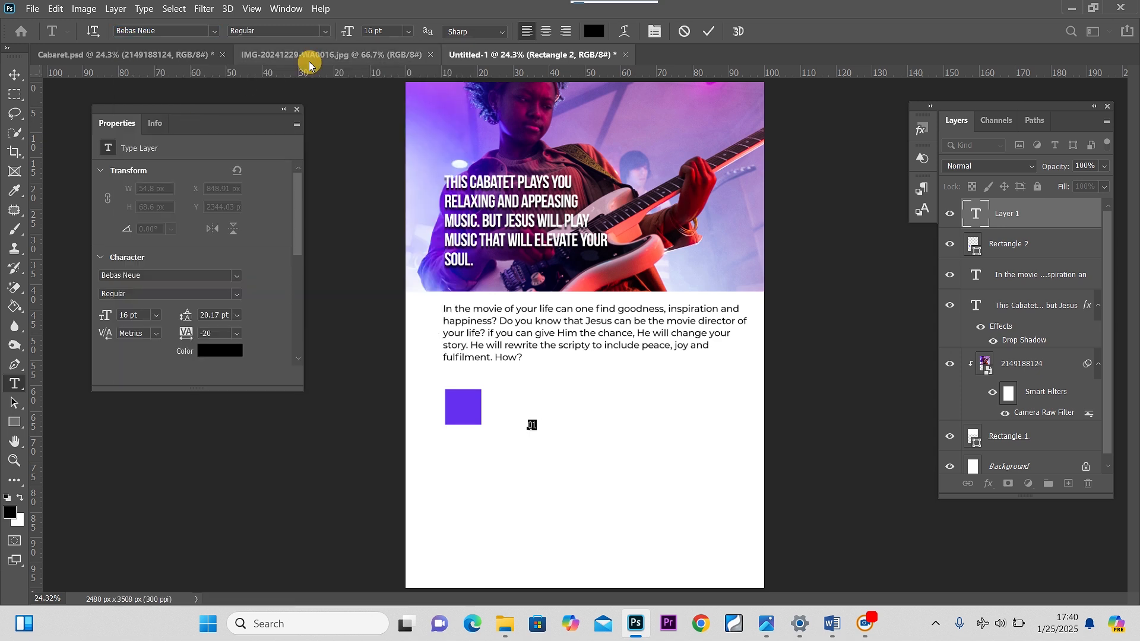
{"action": "left_click", "coordinate": [328, 32]}
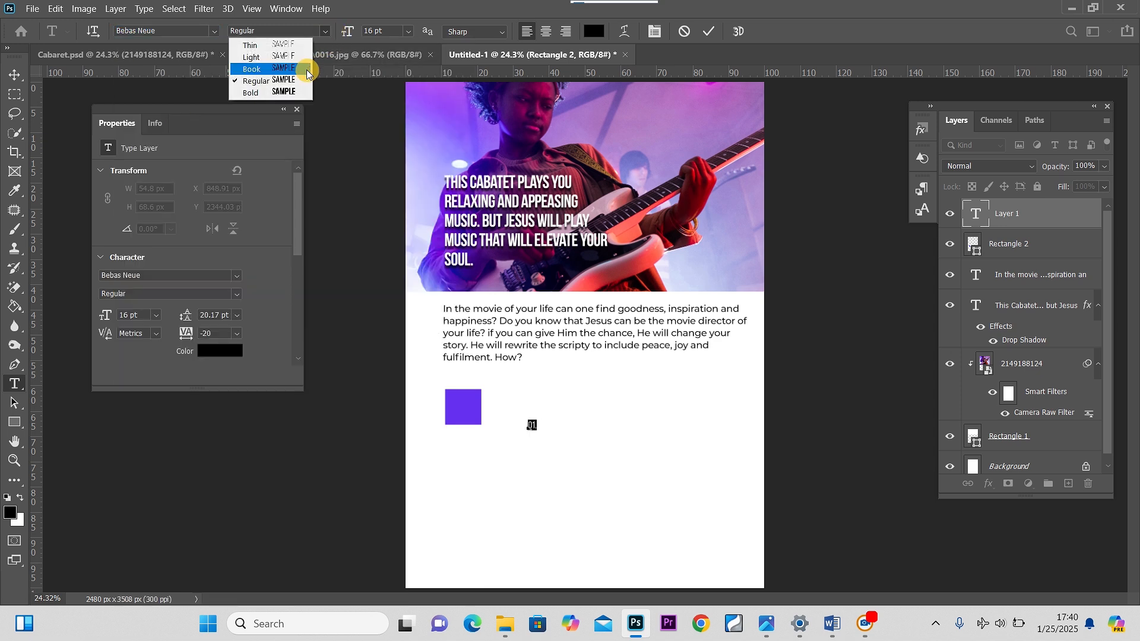
{"action": "left_click", "coordinate": [290, 93]}
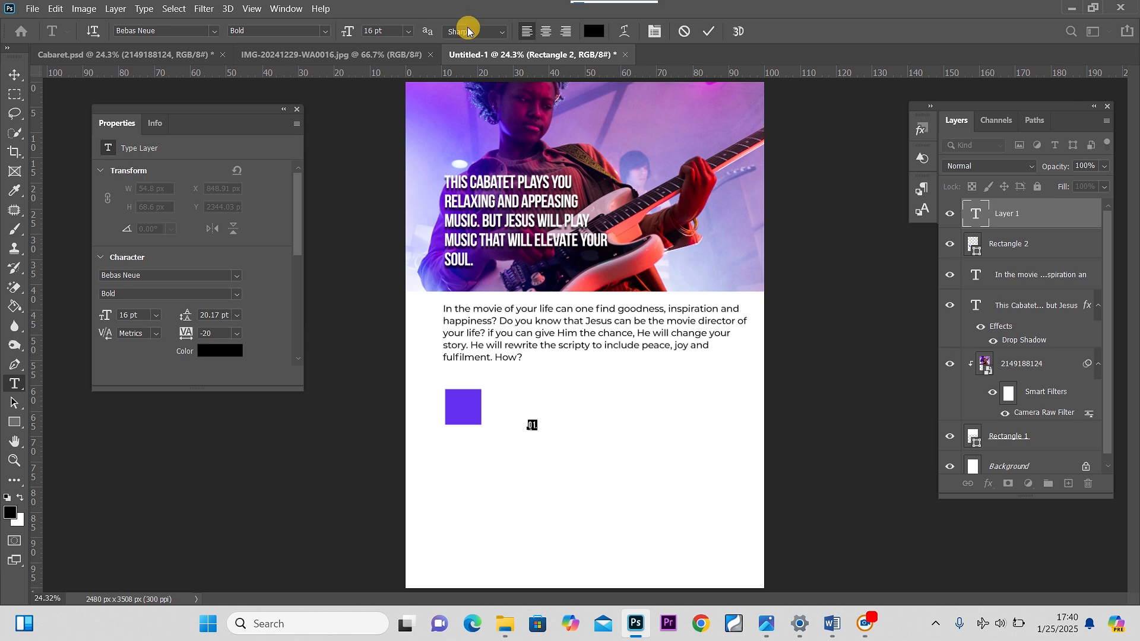
{"action": "left_click", "coordinate": [409, 31]}
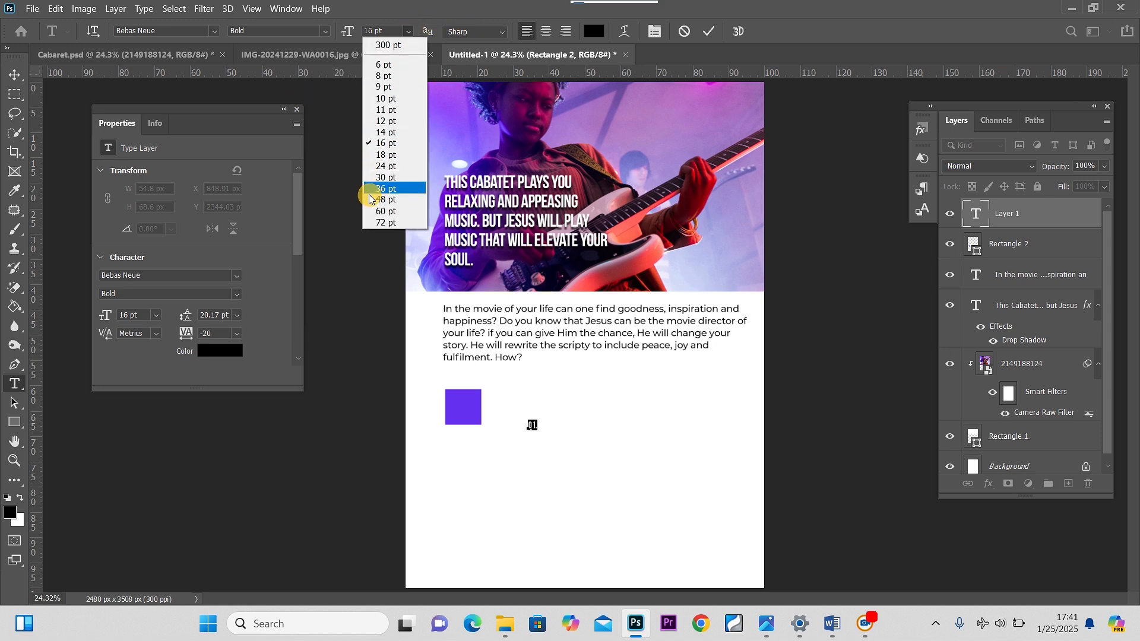
{"action": "left_click", "coordinate": [372, 210]}
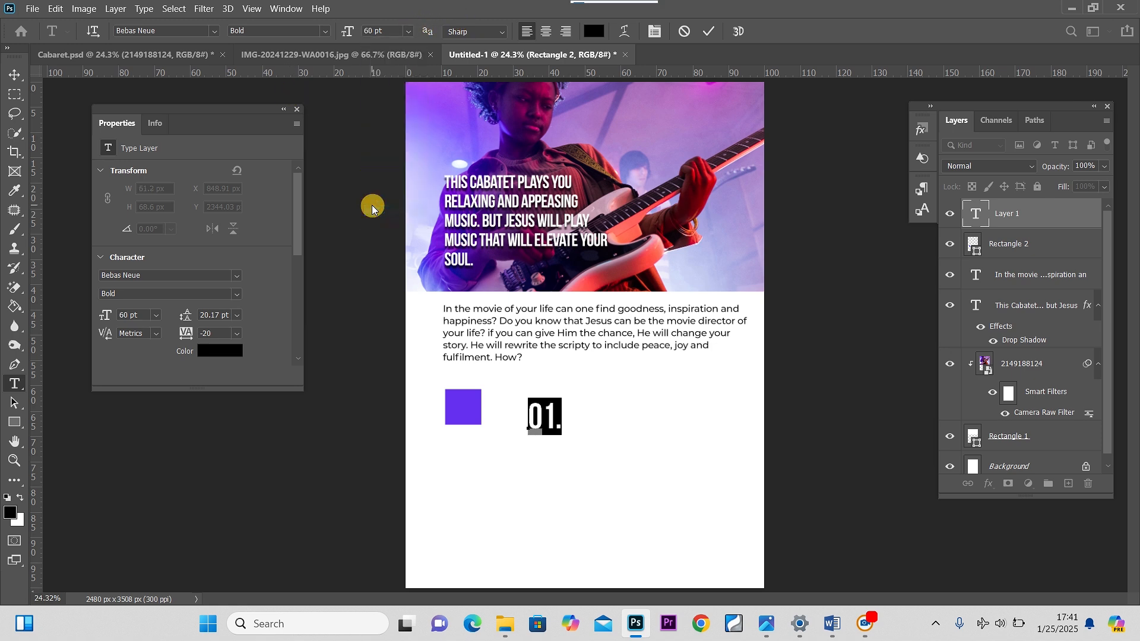
{"action": "left_click", "coordinate": [15, 74]}
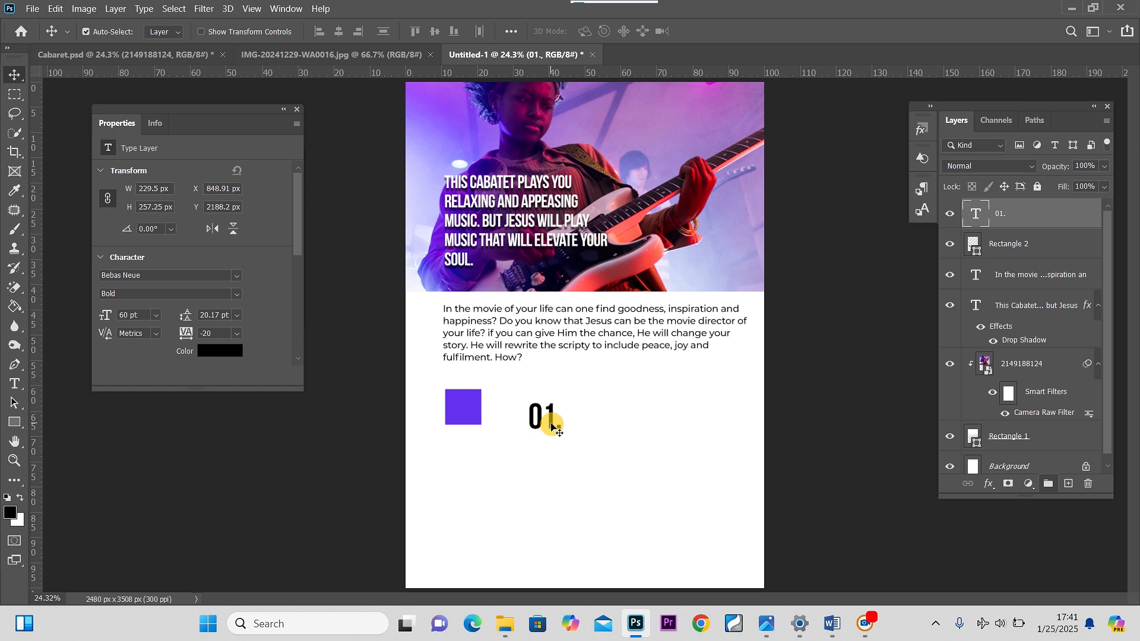
{"action": "left_click_drag", "start_coordinate": [551, 427], "coordinate": [472, 418]}
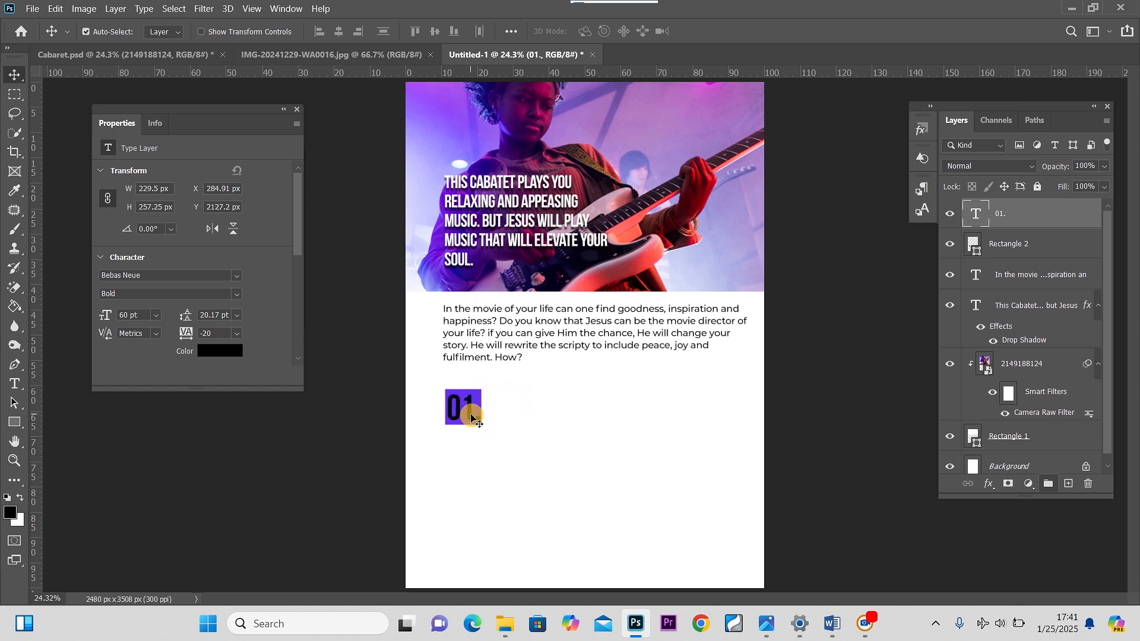
Make the 01. text white and scale it down to about 95% on the square
{"action": "double_click", "coordinate": [980, 222]}
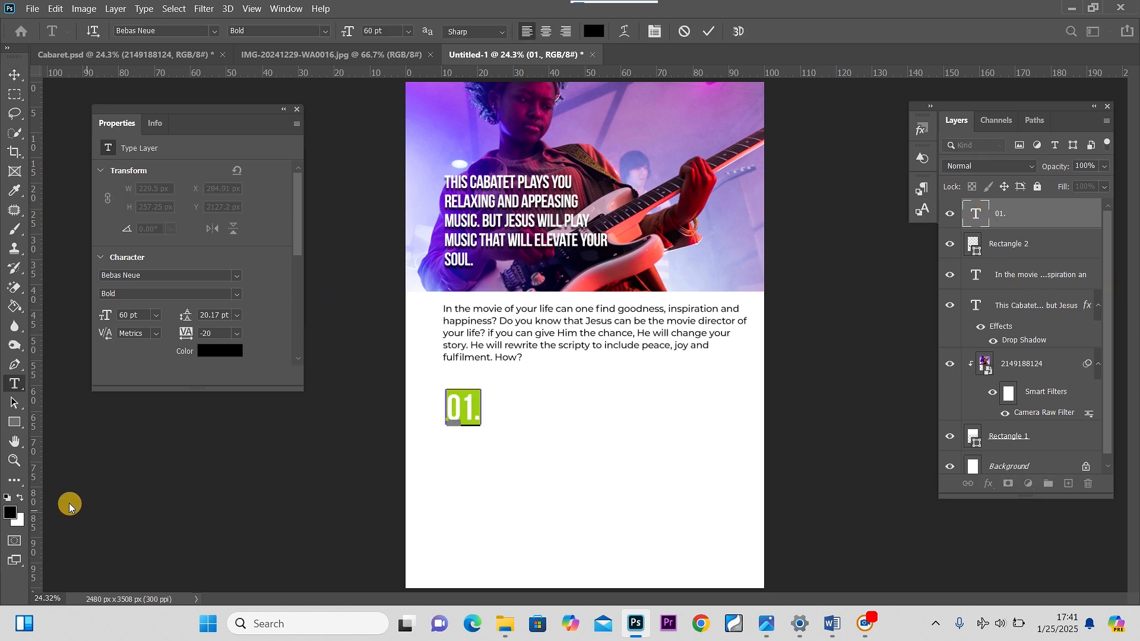
{"action": "left_click", "coordinate": [23, 496]}
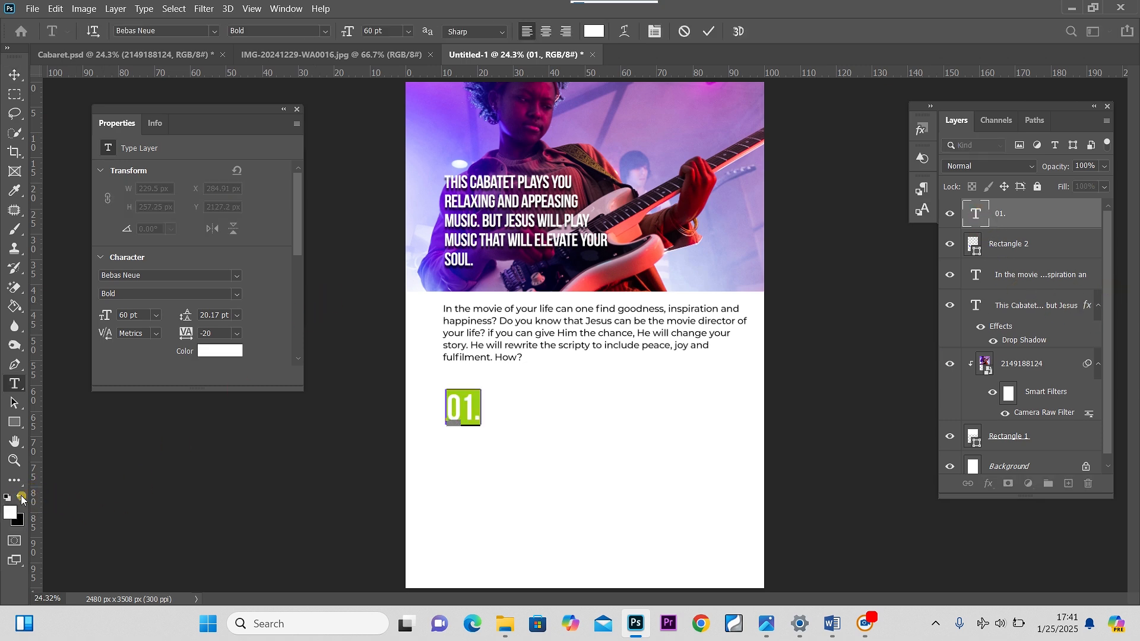
{"action": "left_click", "coordinate": [22, 77]}
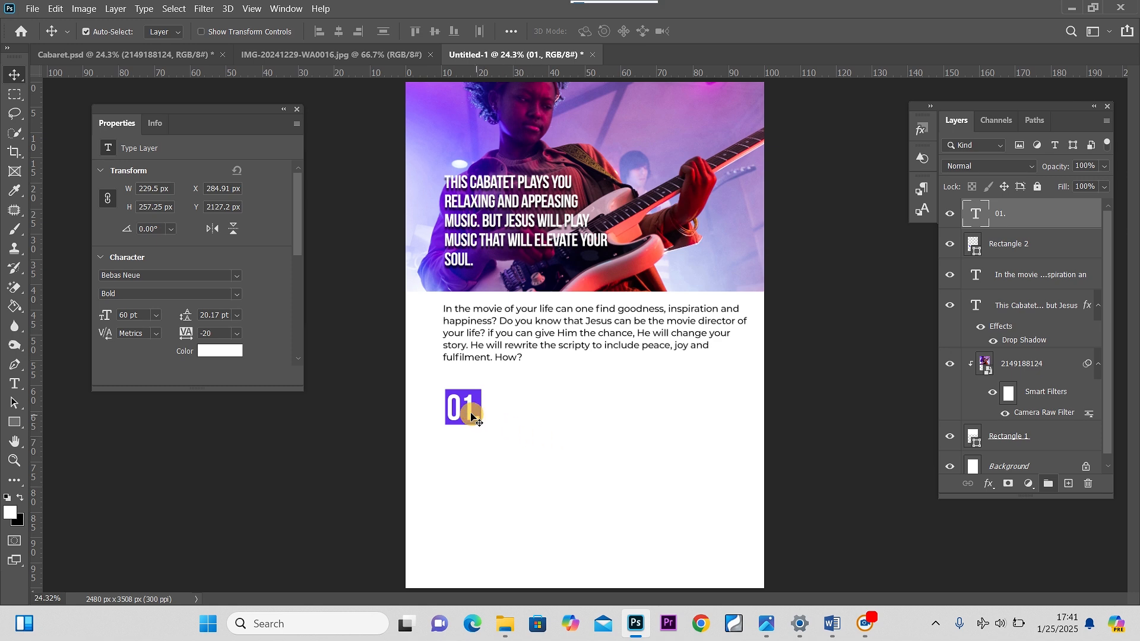
{"action": "key", "text": "ctrl+t"}
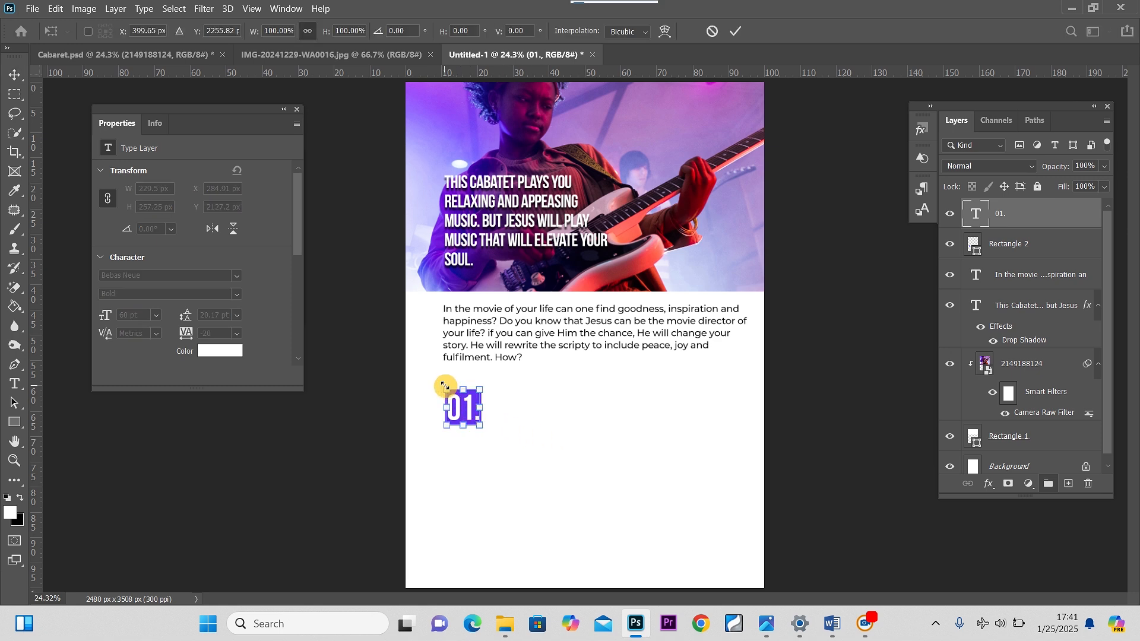
{"action": "left_click_drag", "start_coordinate": [447, 390], "coordinate": [449, 391]}
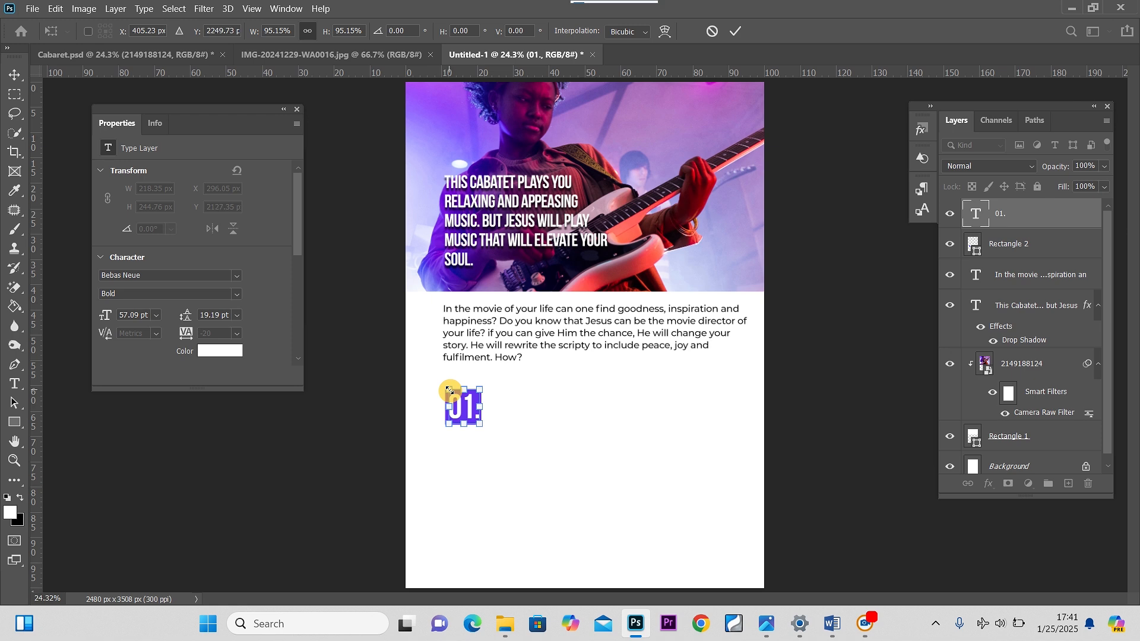
{"action": "left_click", "coordinate": [16, 76]}
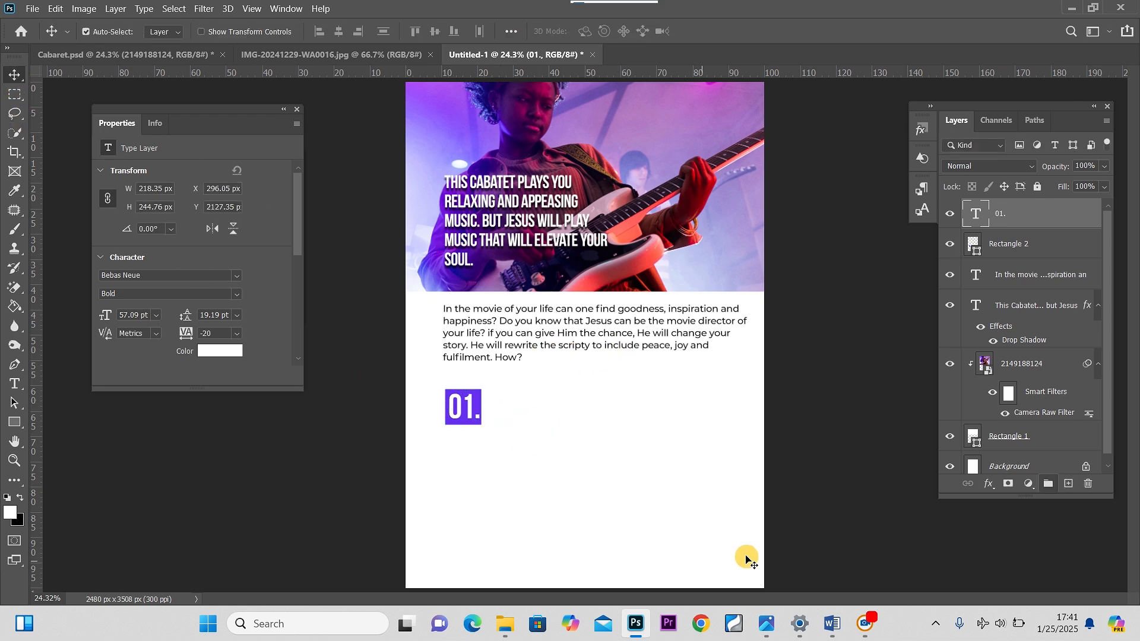
Copy the line 'Accept you have sinned and wronged God and Ask for forgiveness.' from the Word document
{"action": "mouse_move", "coordinate": [830, 625]}
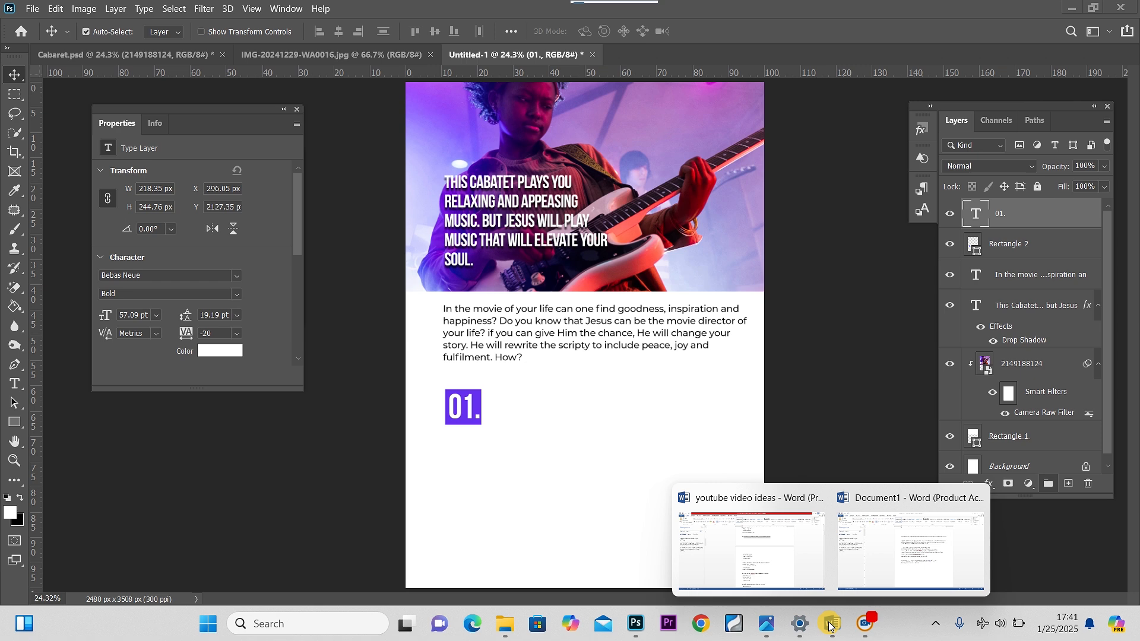
{"action": "left_click", "coordinate": [883, 561]}
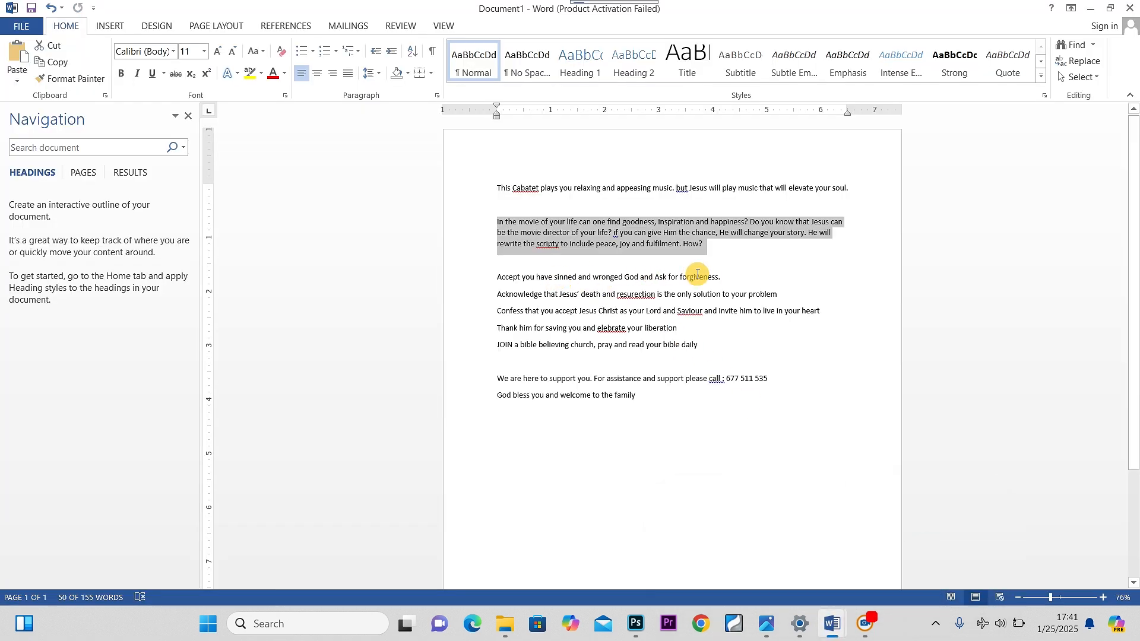
{"action": "left_click_drag", "start_coordinate": [727, 277], "coordinate": [506, 280]}
{"action": "key", "text": "ctrl+c"}
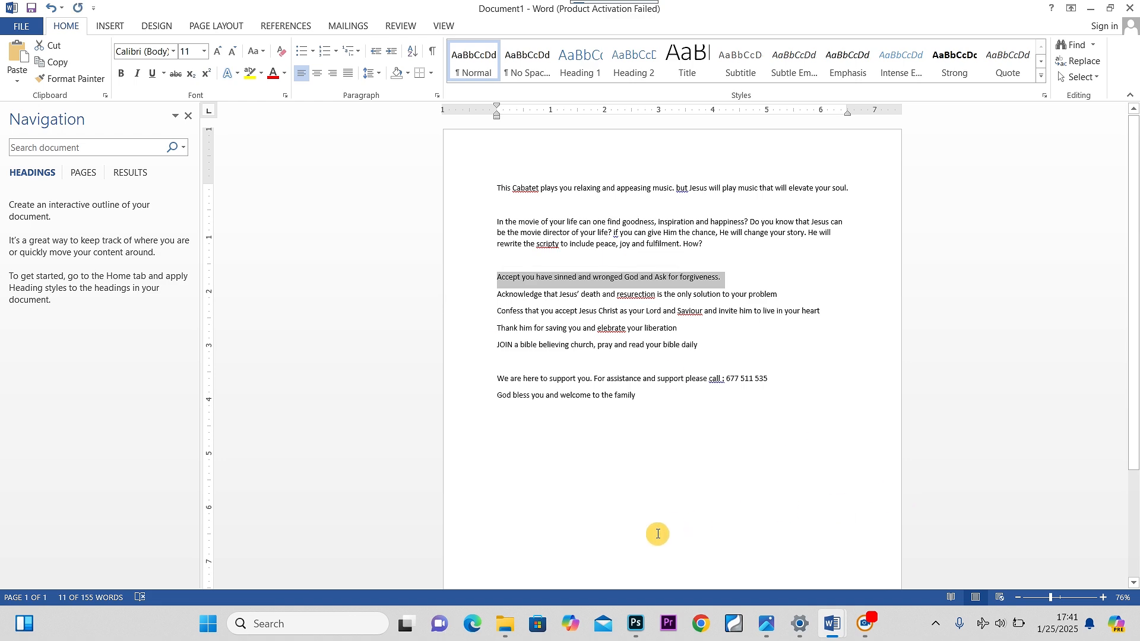
{"action": "left_click", "coordinate": [635, 620]}
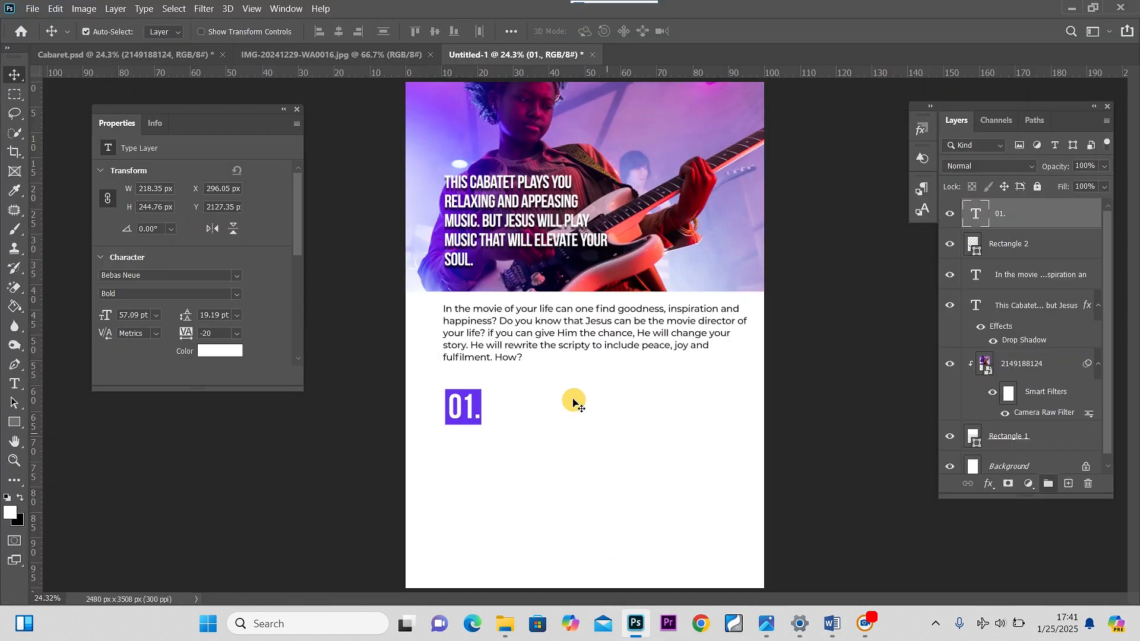
Duplicate the paragraph beside the 01. square, paste the copied line into it and narrow its box to about 714 px
{"action": "left_click", "coordinate": [523, 341]}
{"action": "left_click_drag", "start_coordinate": [523, 340], "coordinate": [576, 436]}
{"action": "double_click", "coordinate": [567, 424]}
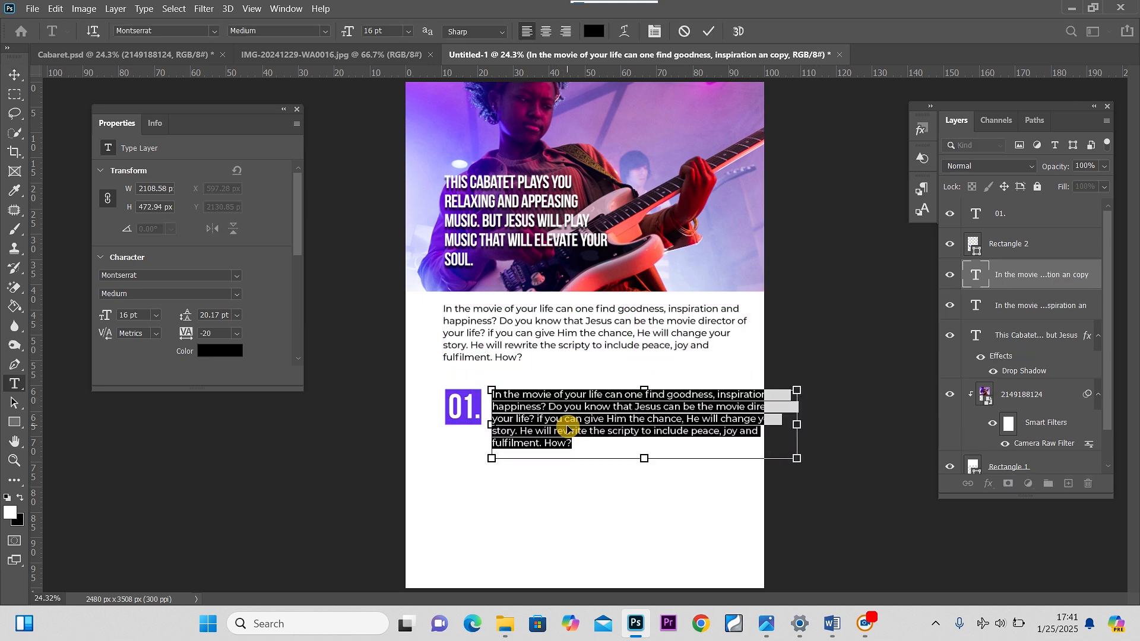
{"action": "key", "text": "ctrl+v"}
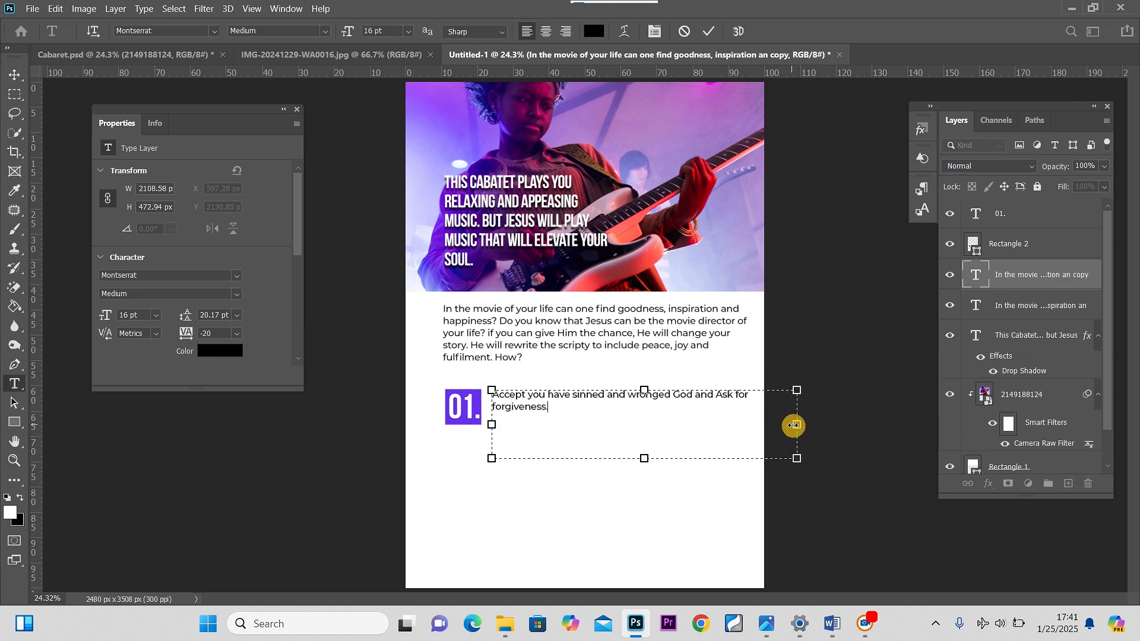
{"action": "left_click_drag", "start_coordinate": [794, 426], "coordinate": [590, 415]}
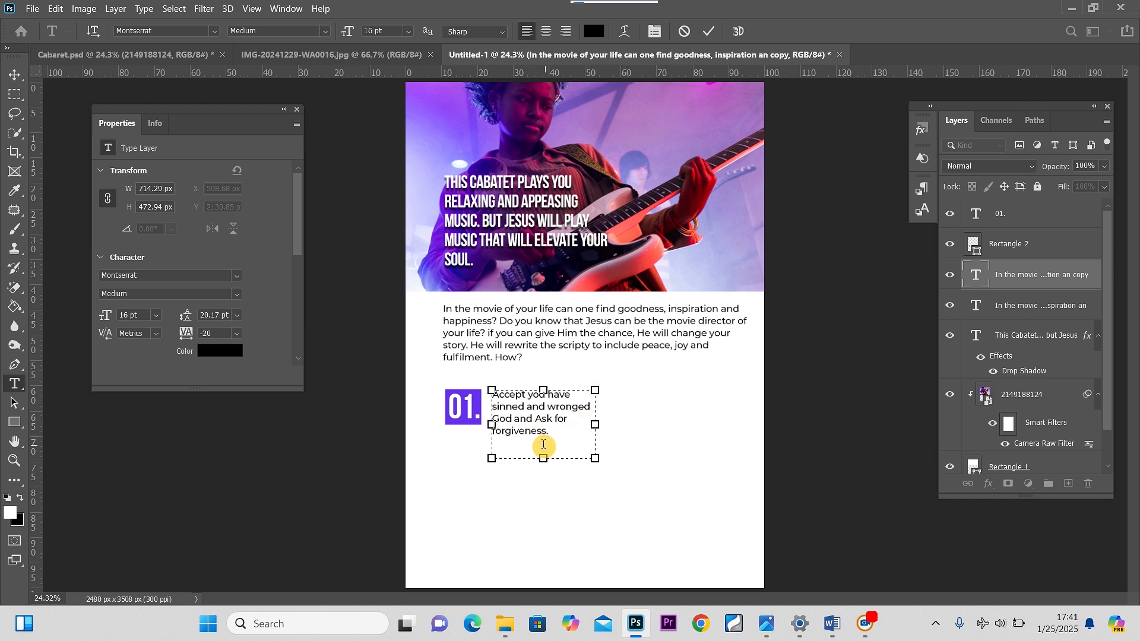
Set the step text to Regular weight with 17.17 pt leading and align it beside the 01. square
{"action": "key", "text": "ctrl+a"}
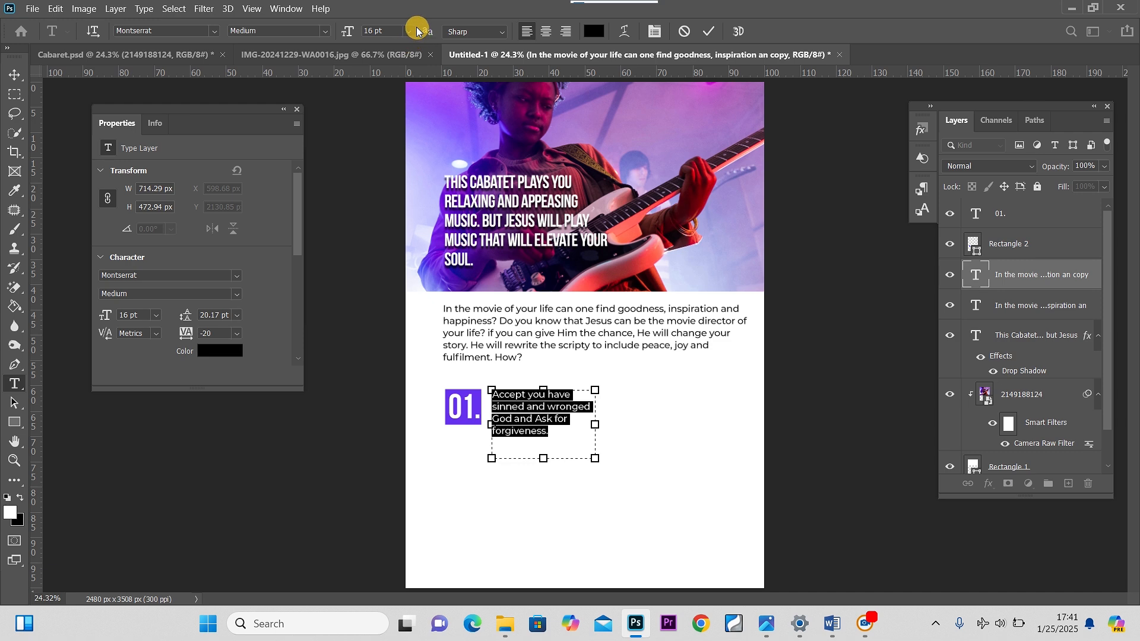
{"action": "left_click", "coordinate": [327, 33]}
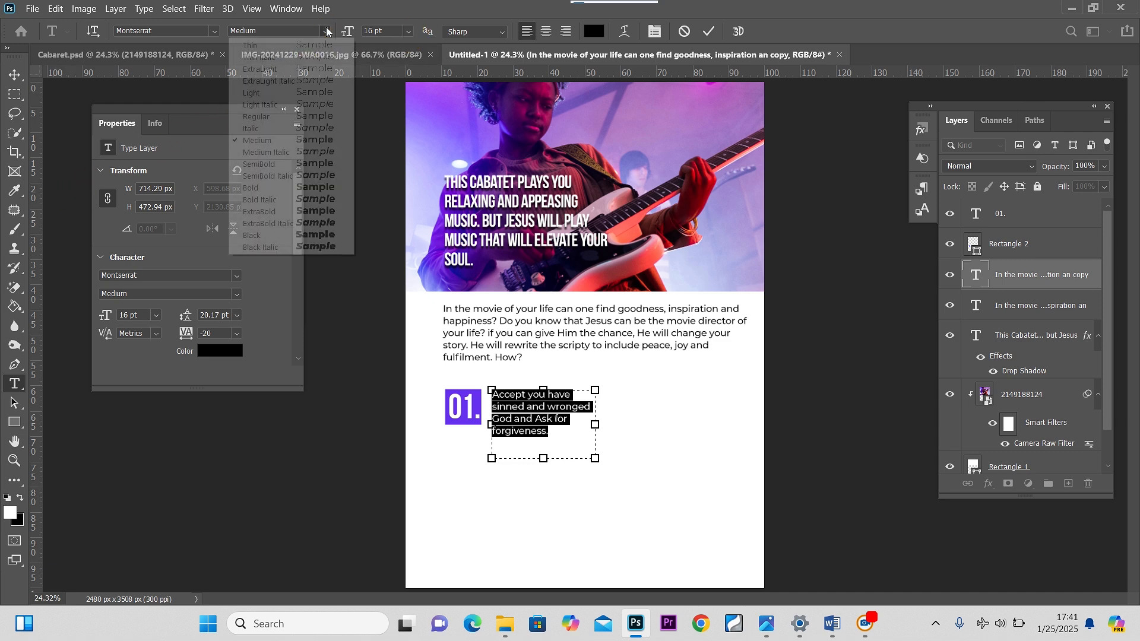
{"action": "left_click", "coordinate": [256, 116]}
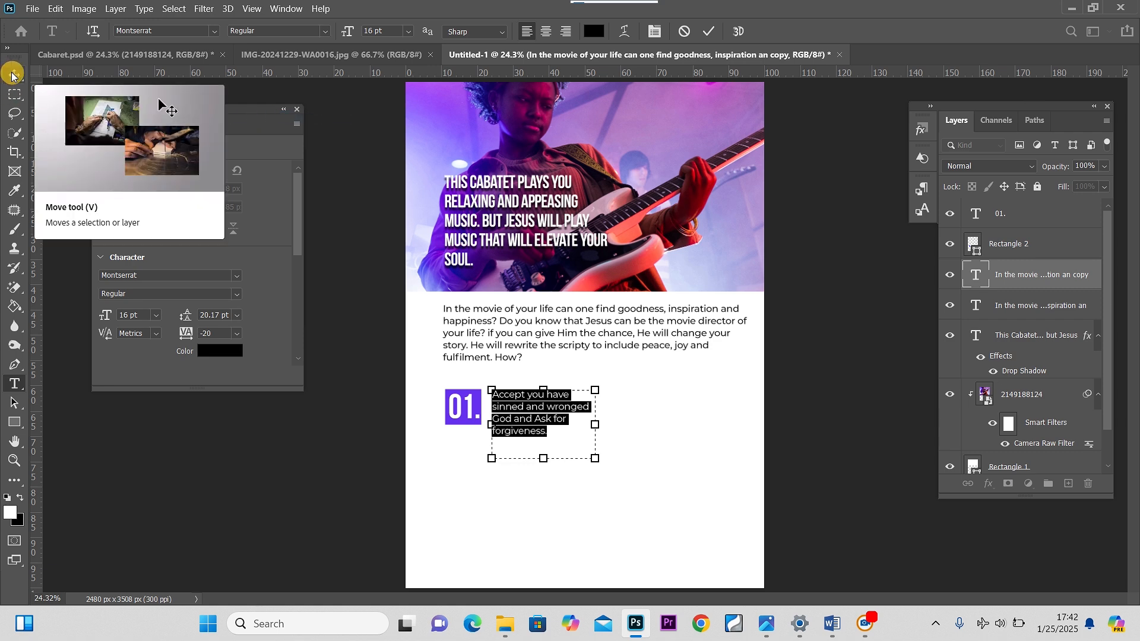
{"action": "key", "text": "alt+Down"}
{"action": "key", "text": "alt+Down"}
{"action": "key", "text": "alt+Down"}
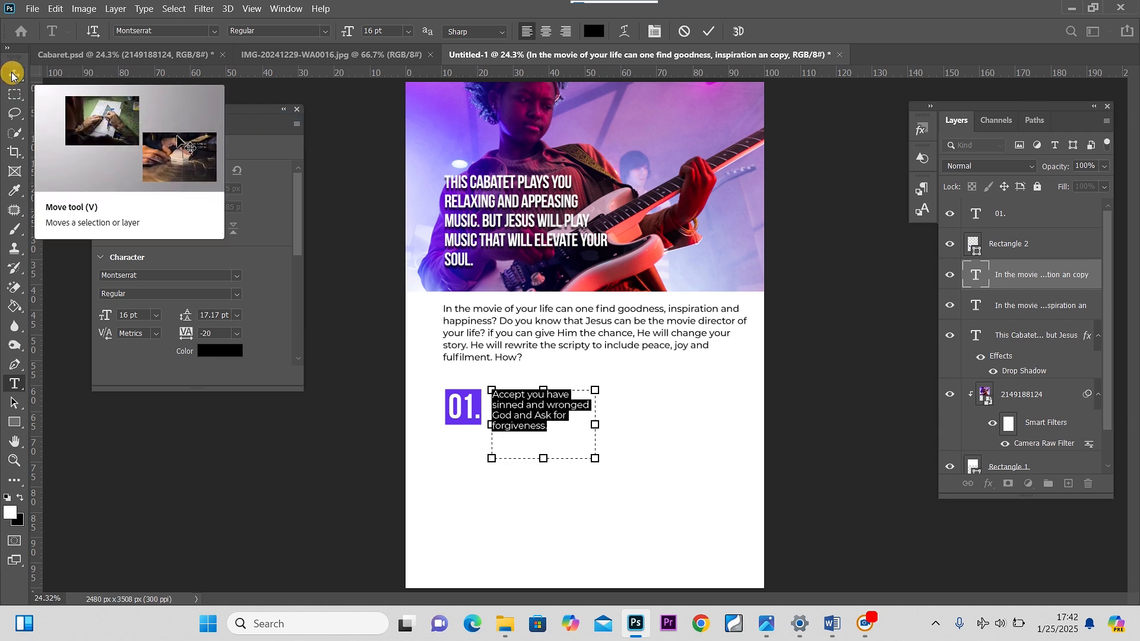
{"action": "left_click", "coordinate": [12, 75]}
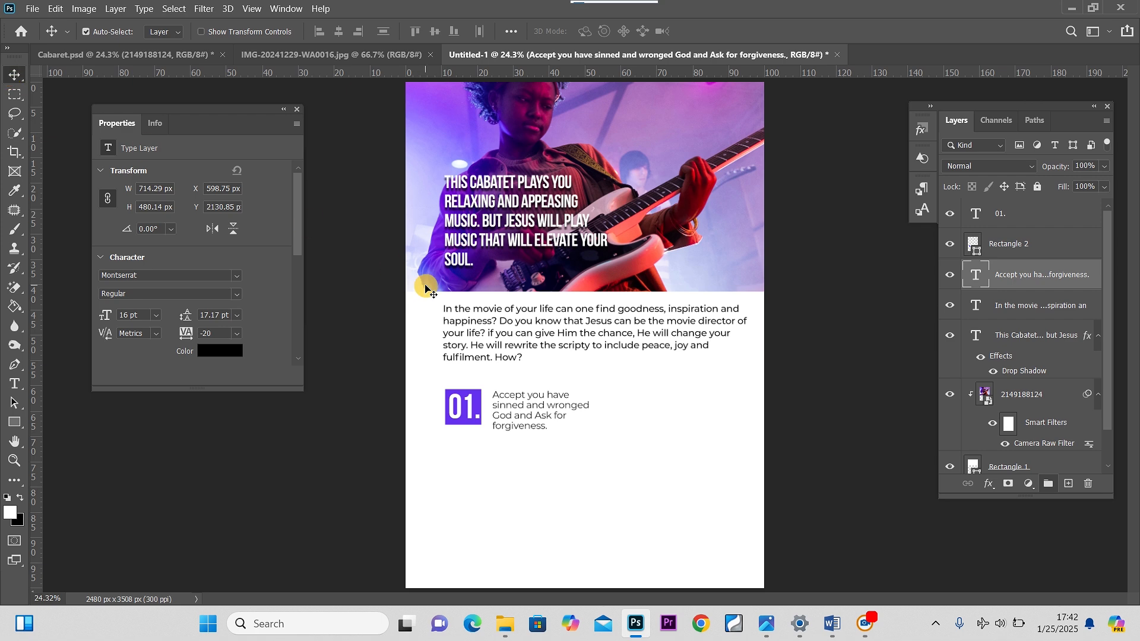
{"action": "left_click_drag", "start_coordinate": [543, 407], "coordinate": [547, 405]}
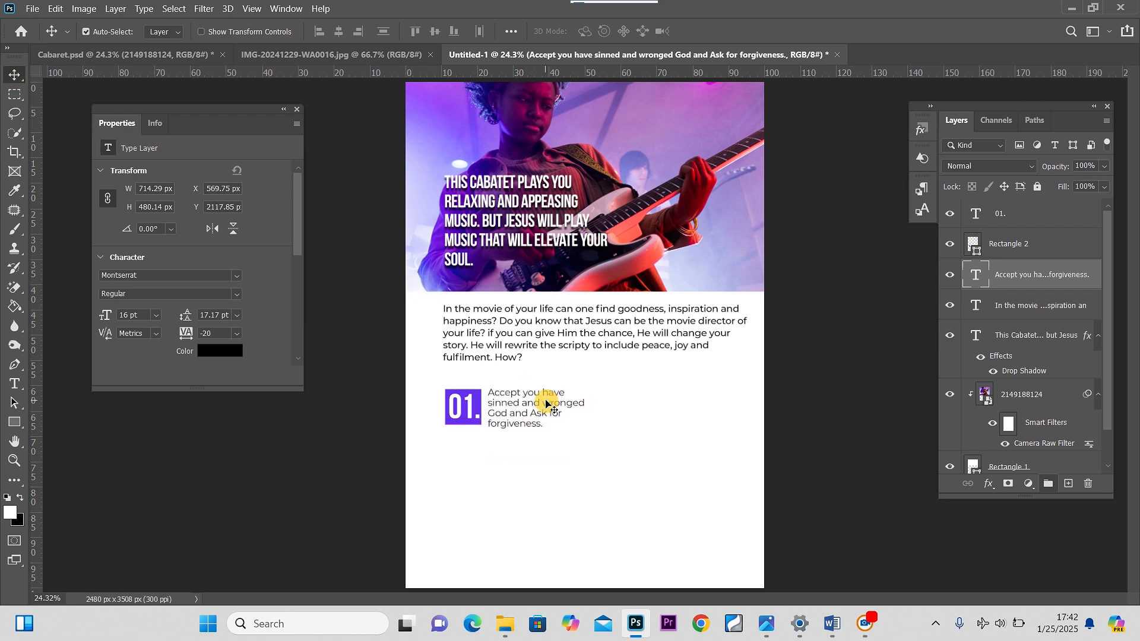
Make the main paragraph SemiBold and narrow its text box to about 1932 px
{"action": "double_click", "coordinate": [540, 331]}
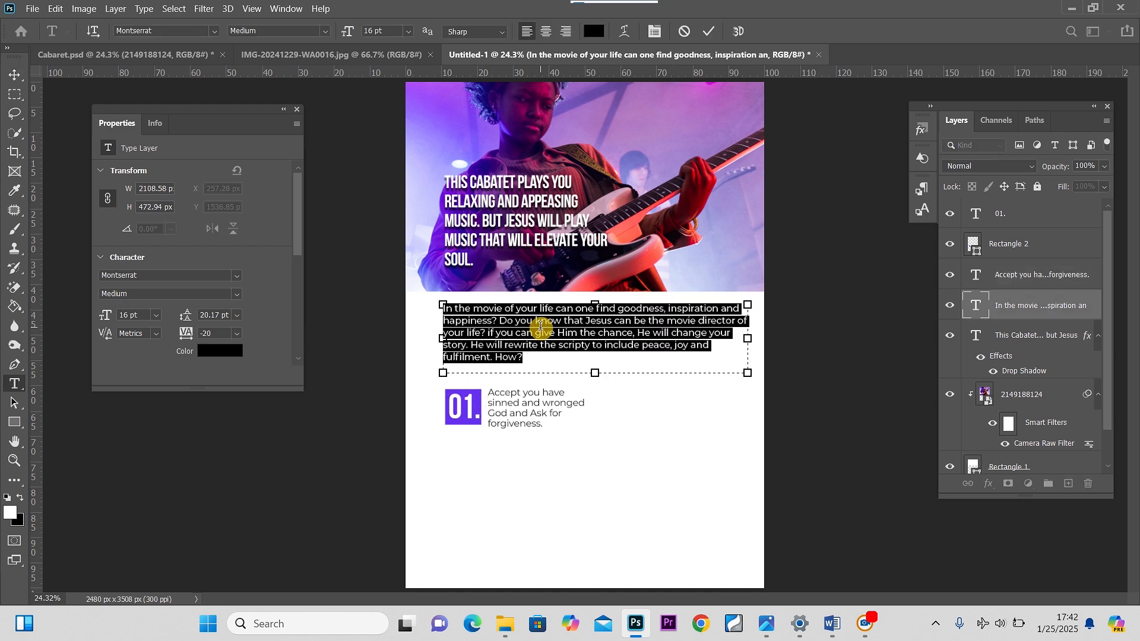
{"action": "left_click", "coordinate": [326, 31]}
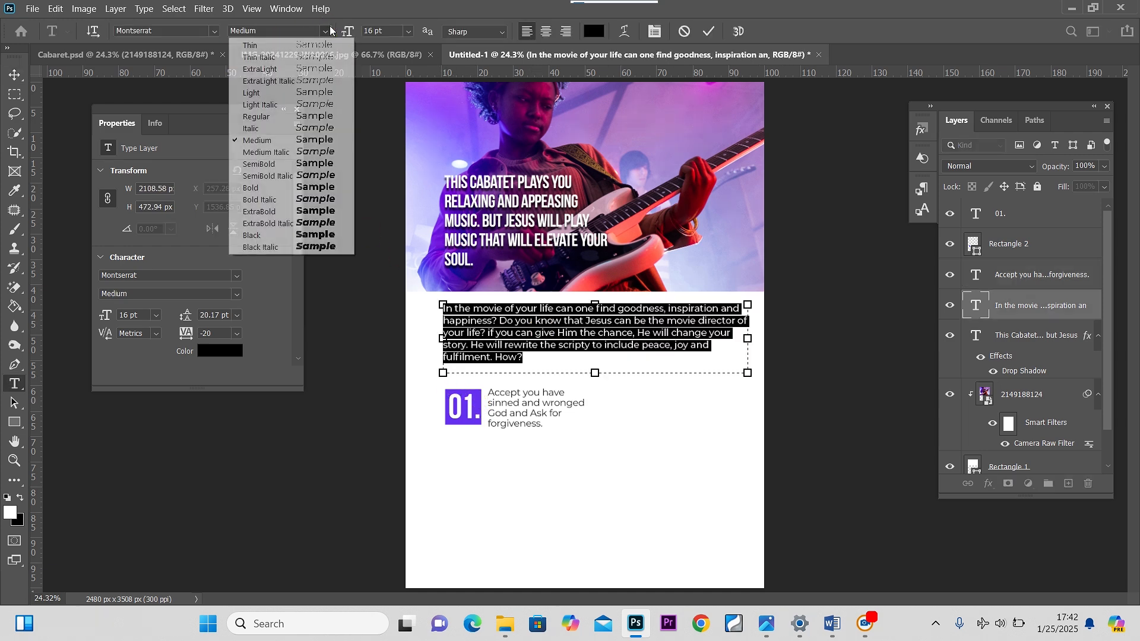
{"action": "left_click", "coordinate": [293, 165]}
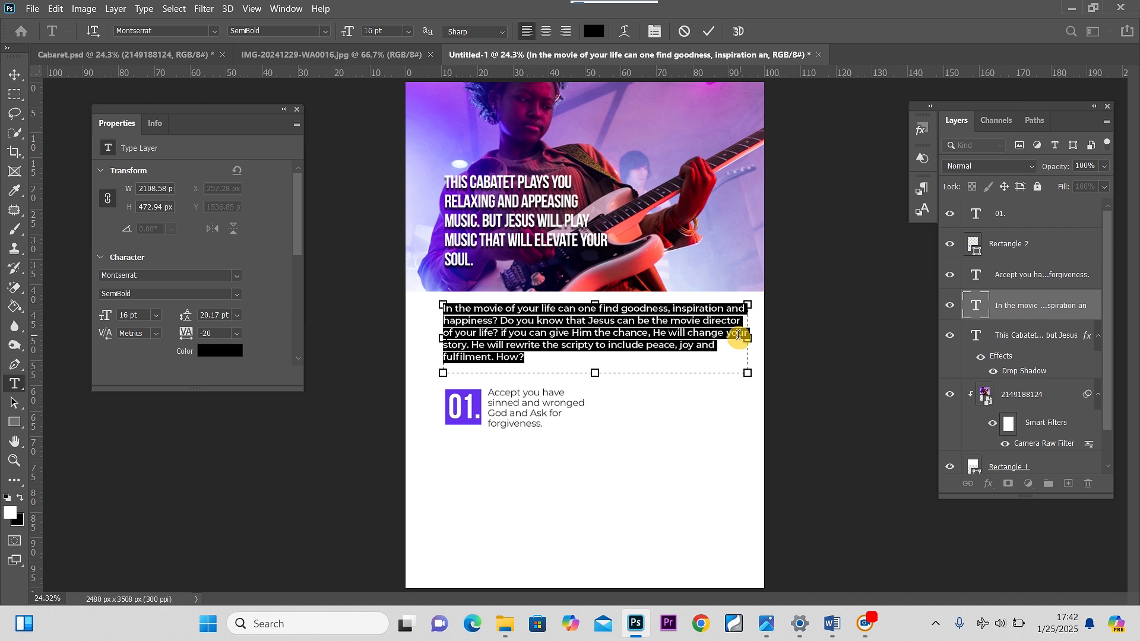
{"action": "left_click_drag", "start_coordinate": [748, 340], "coordinate": [723, 344]}
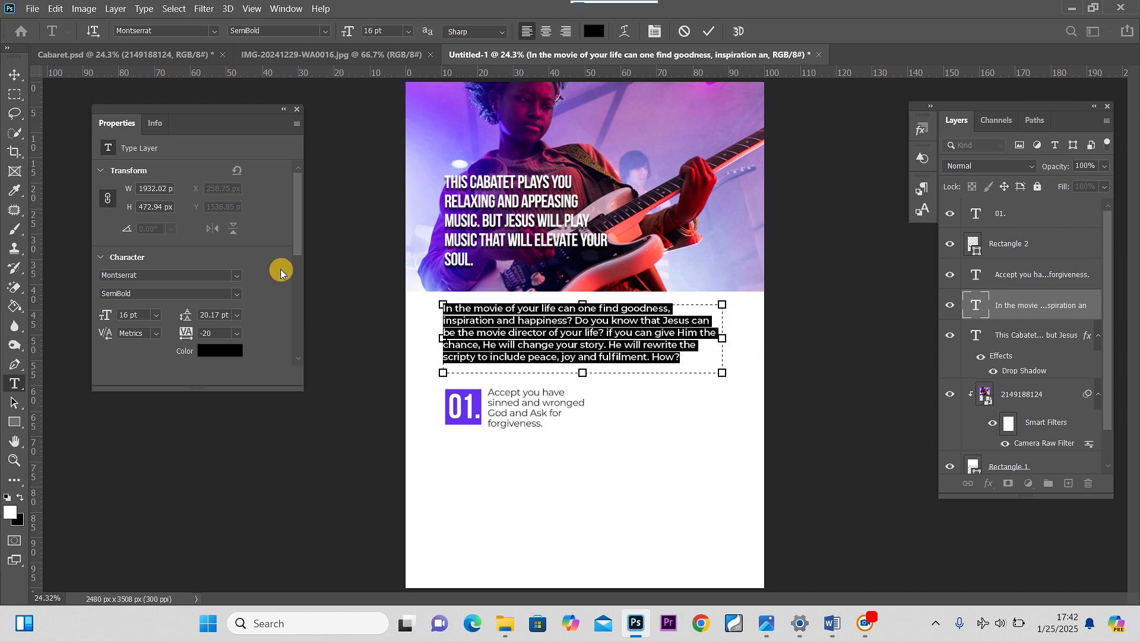
{"action": "left_click", "coordinate": [9, 69]}
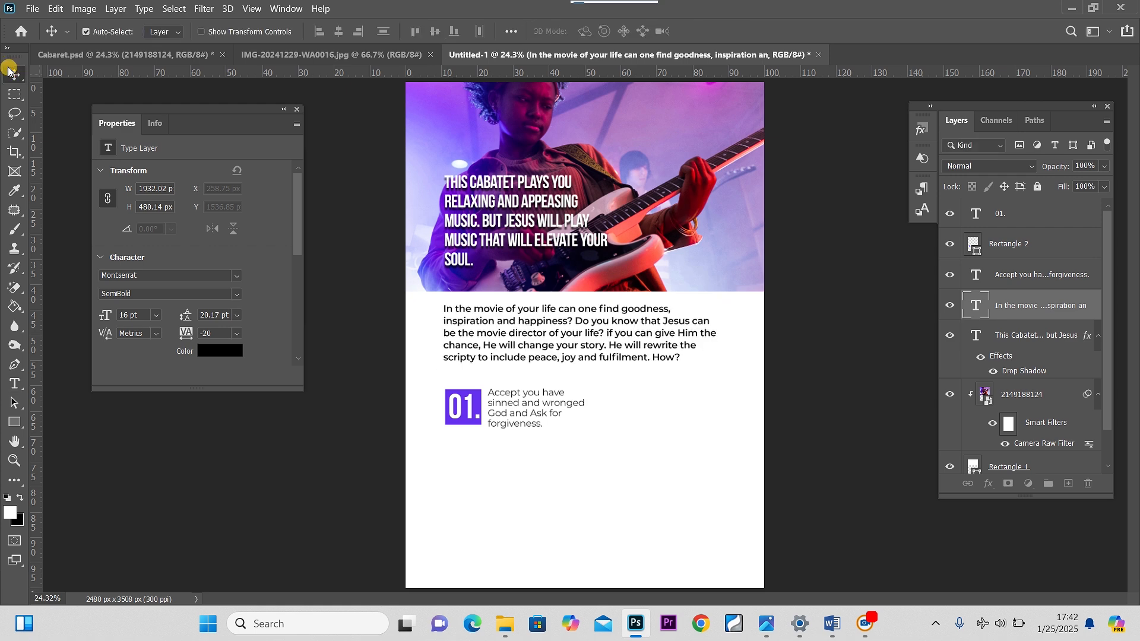
{"action": "left_click", "coordinate": [474, 408]}
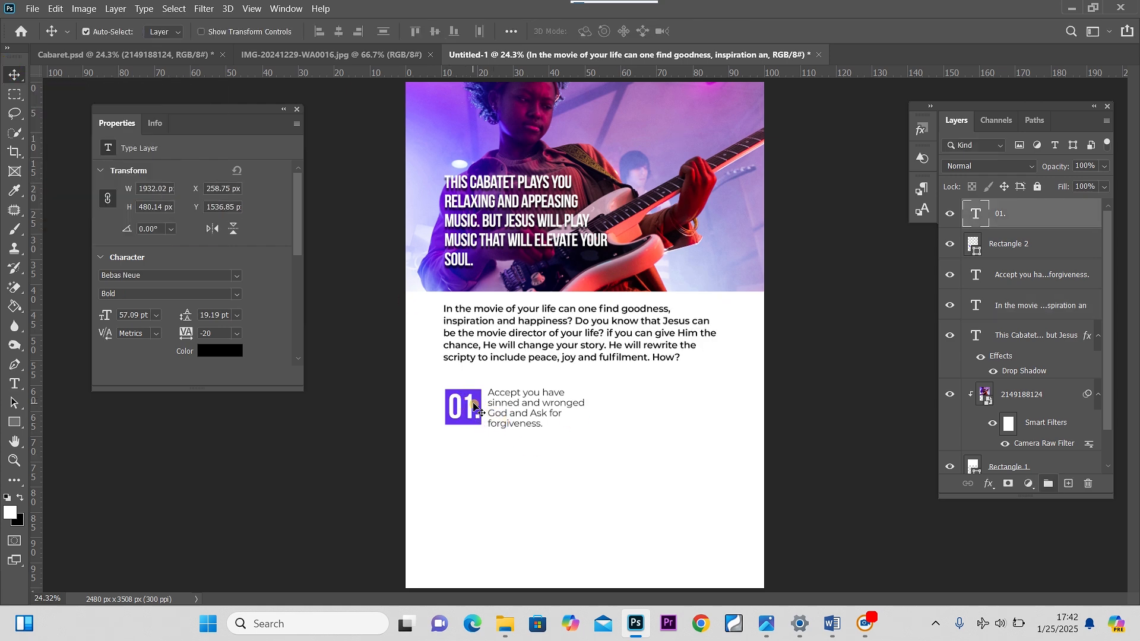
Duplicate the purple 01. square together with its number and move the copy to the right of the first step
{"action": "left_click", "coordinate": [1018, 246], "text": "shift"}
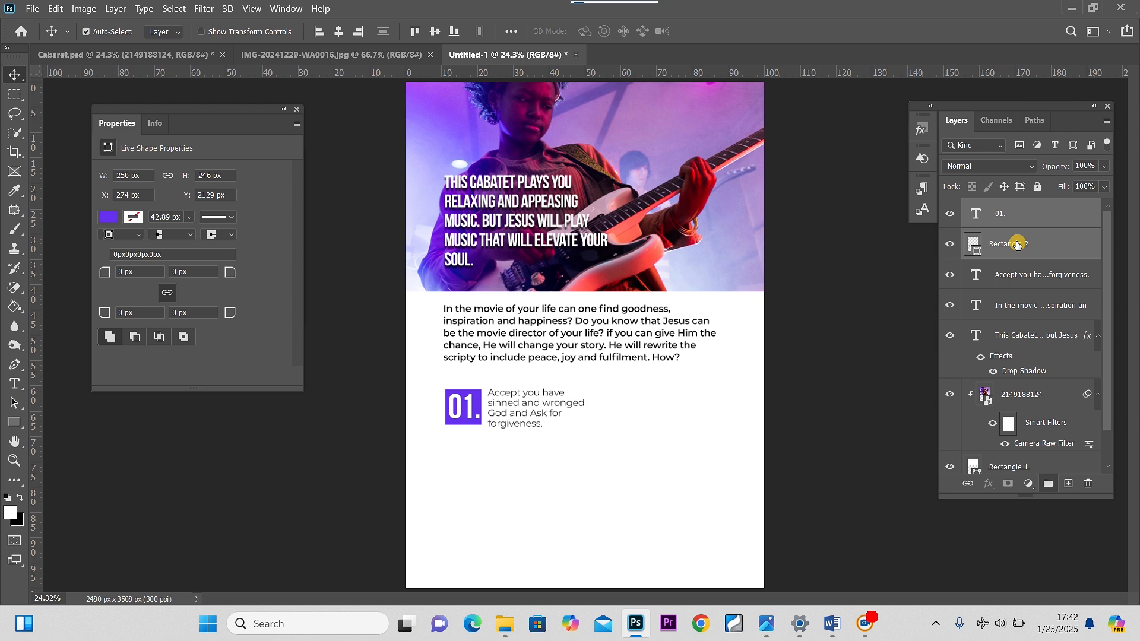
{"action": "key", "text": "ctrl+j"}
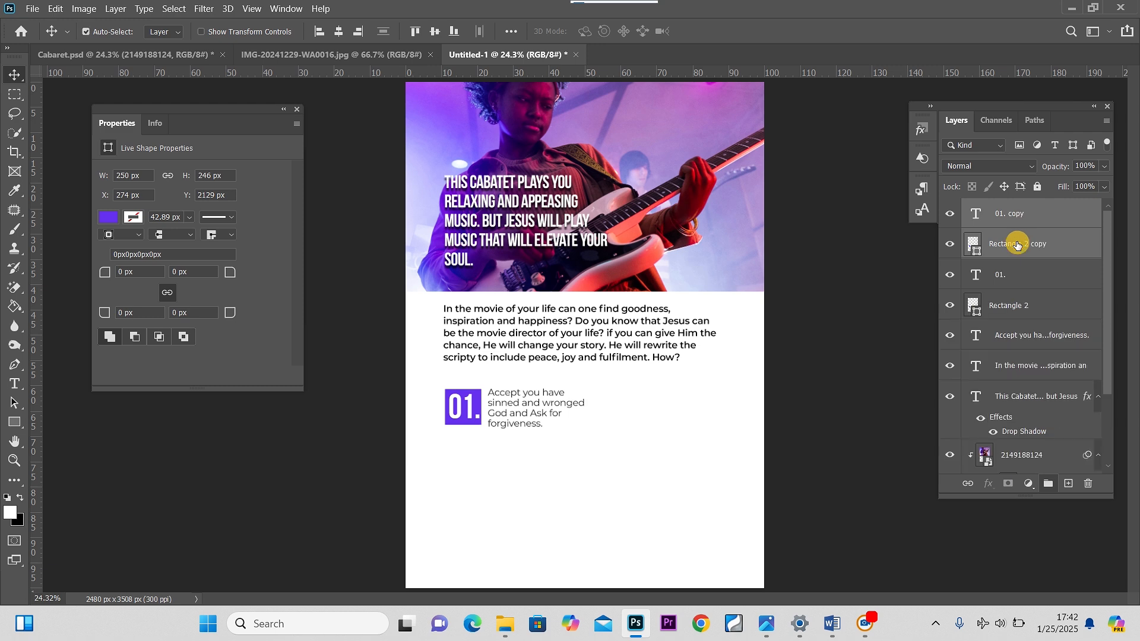
{"action": "key", "text": "ctrl+t"}
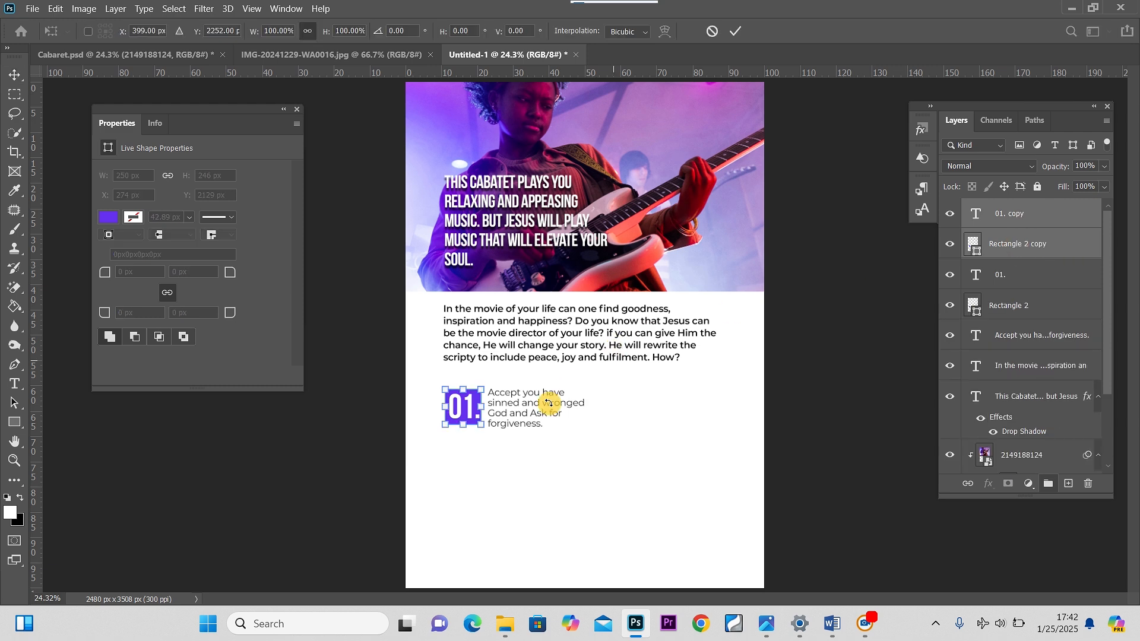
{"action": "left_click_drag", "start_coordinate": [467, 411], "coordinate": [628, 411]}
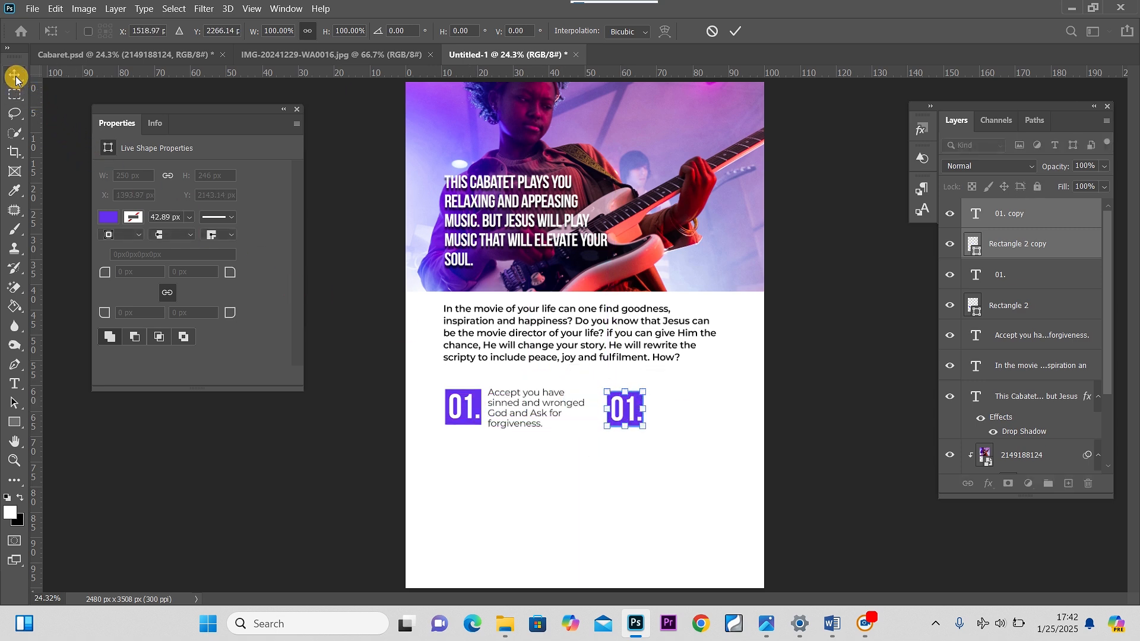
{"action": "left_click", "coordinate": [15, 77]}
{"action": "left_click", "coordinate": [618, 399]}
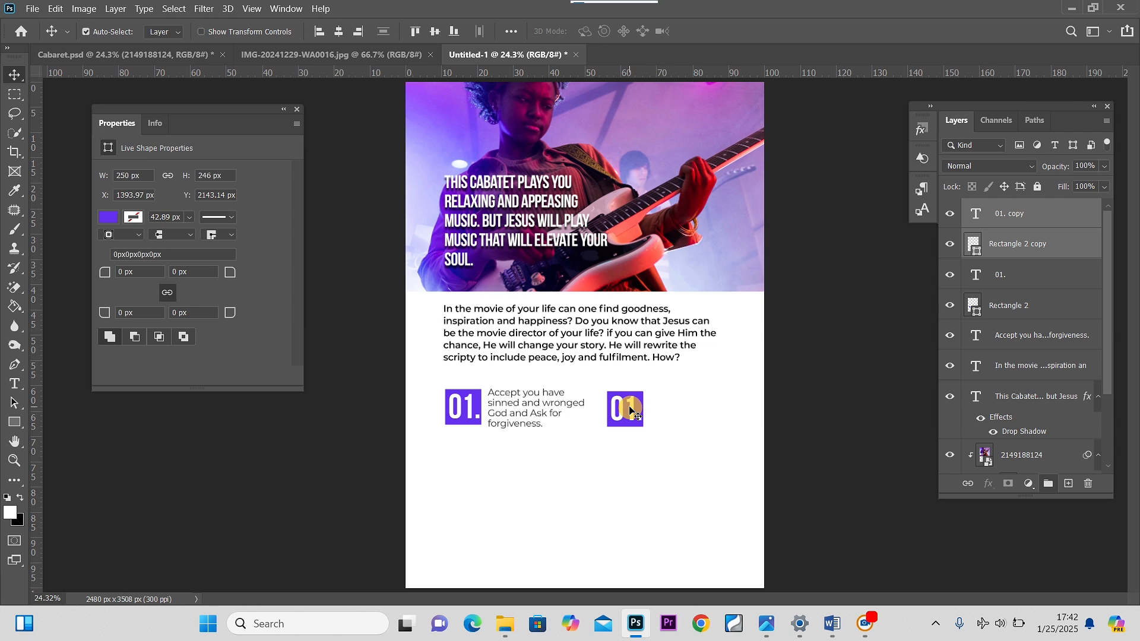
Change the copied number to 02. and duplicate the first step paragraph beside the 02. square
{"action": "left_click", "coordinate": [983, 214]}
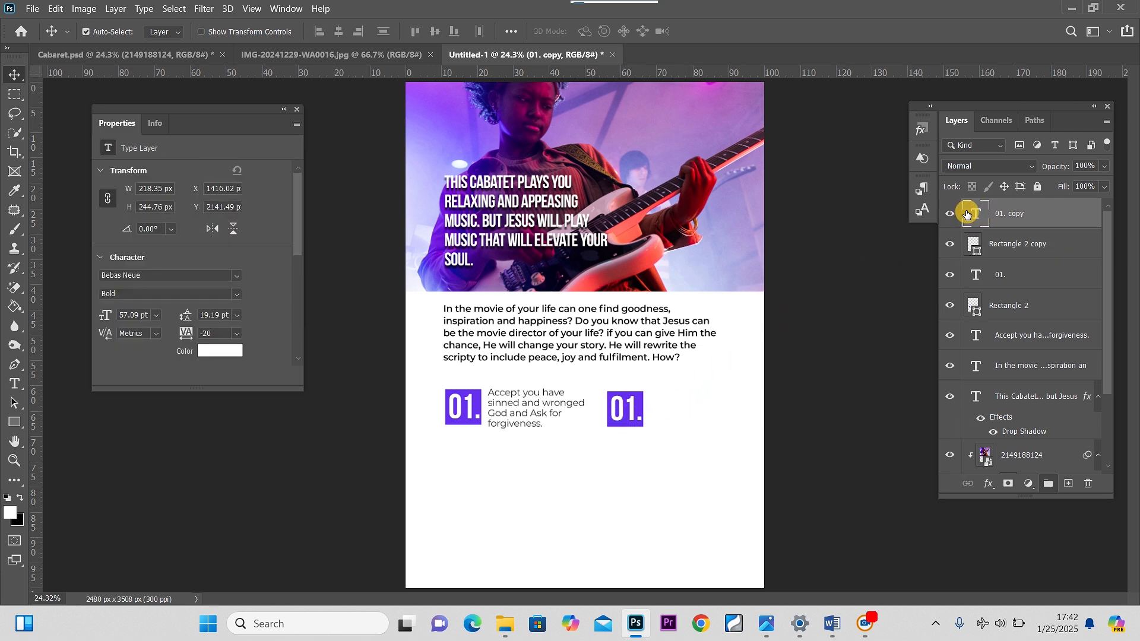
{"action": "double_click", "coordinate": [975, 215]}
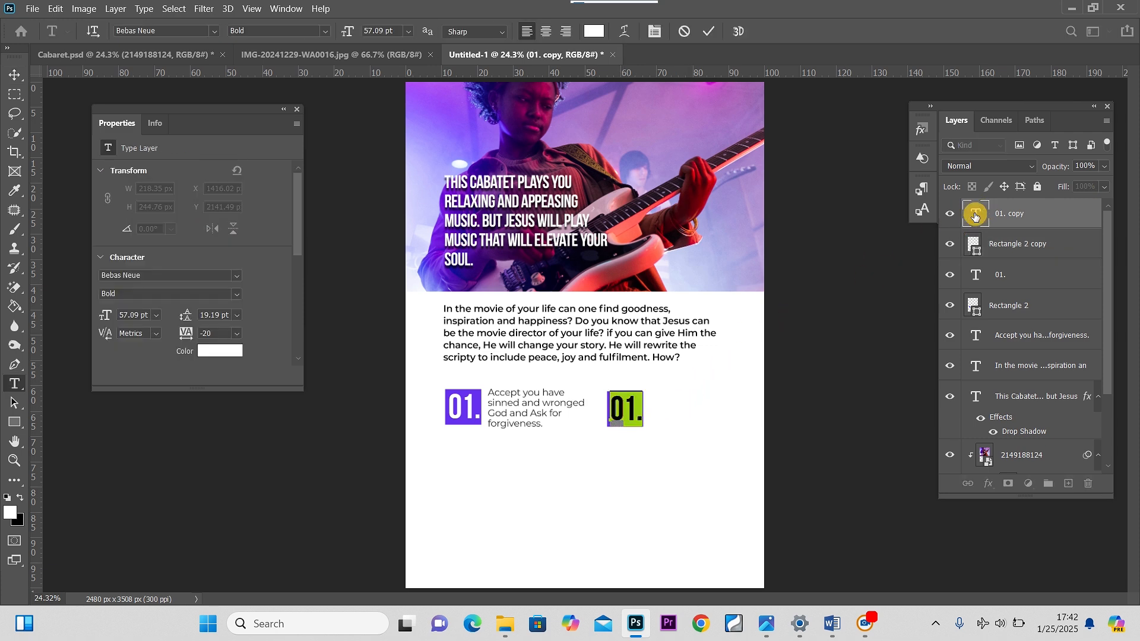
{"action": "left_click", "coordinate": [637, 405]}
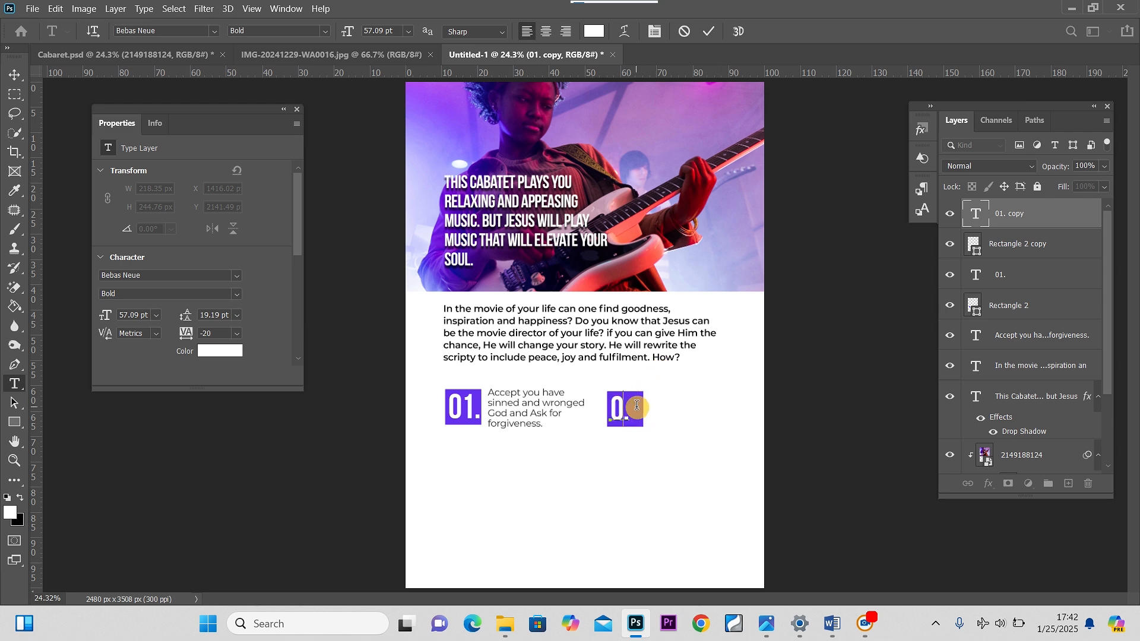
{"action": "left_click", "coordinate": [15, 75]}
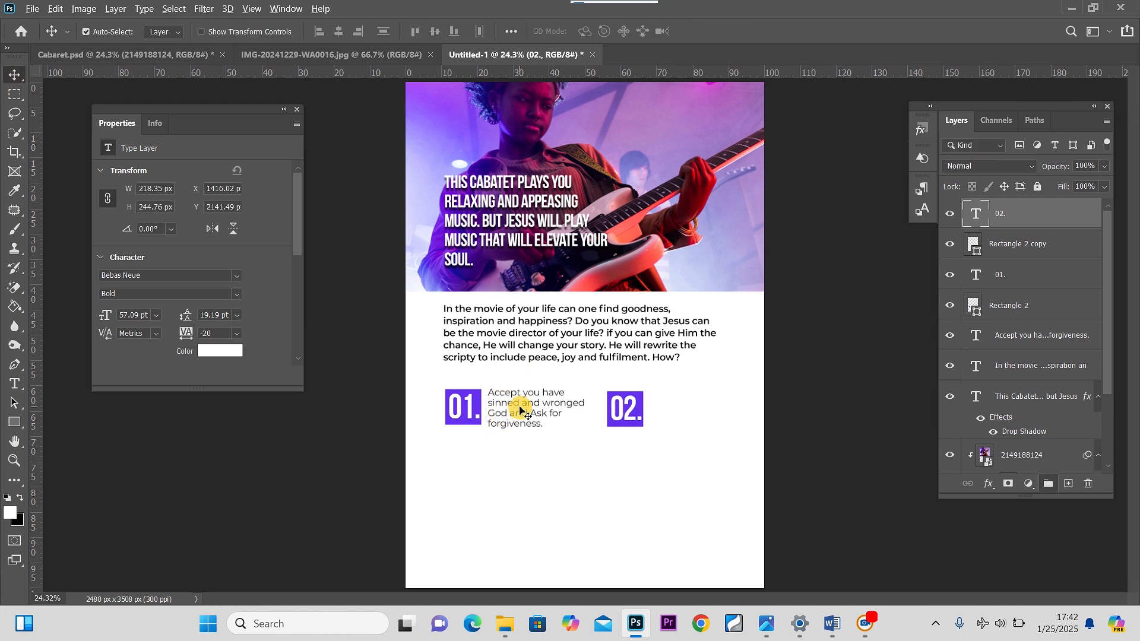
{"action": "left_click_drag", "start_coordinate": [521, 410], "coordinate": [687, 411]}
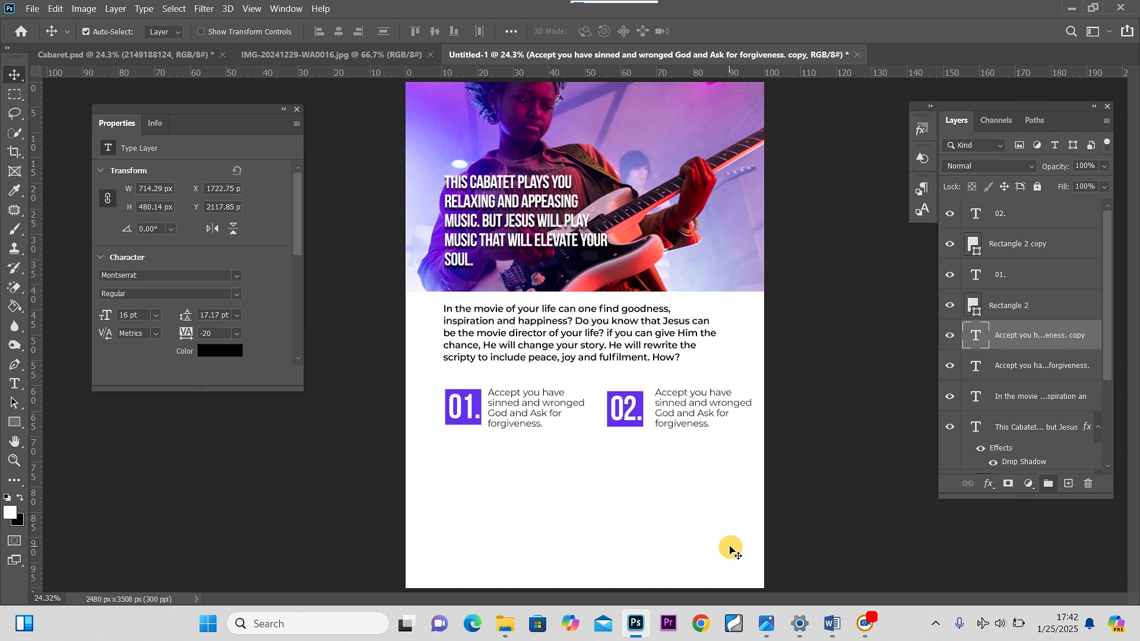
Copy the line 'Acknowledge that Jesus' death and resurection is the only solution to your problem' from the Word document
{"action": "mouse_move", "coordinate": [835, 628]}
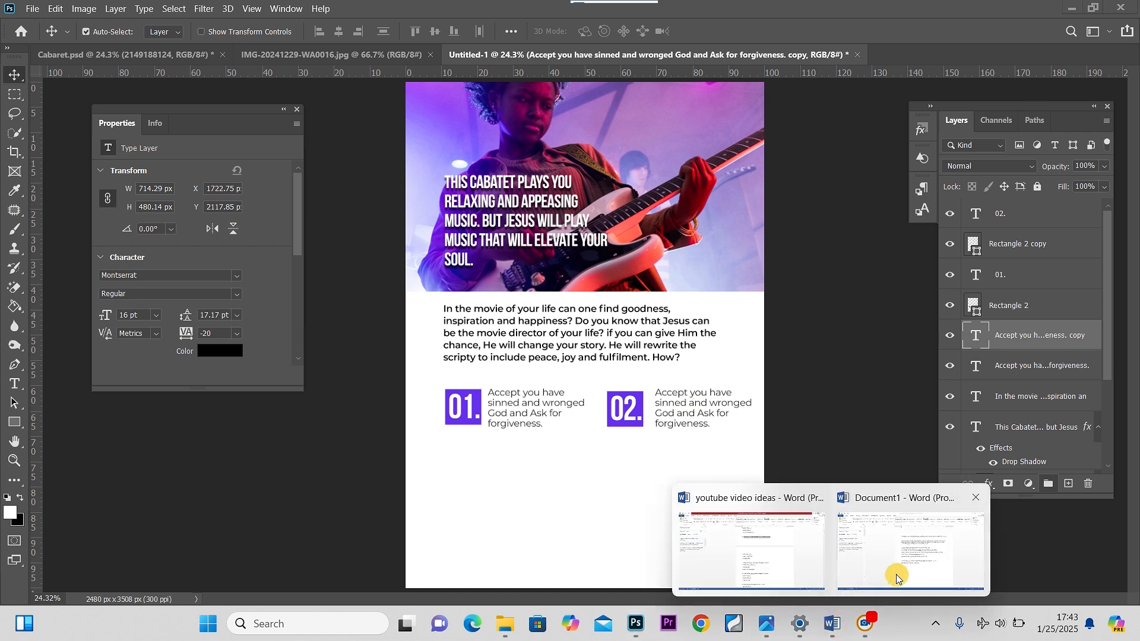
{"action": "left_click", "coordinate": [916, 566]}
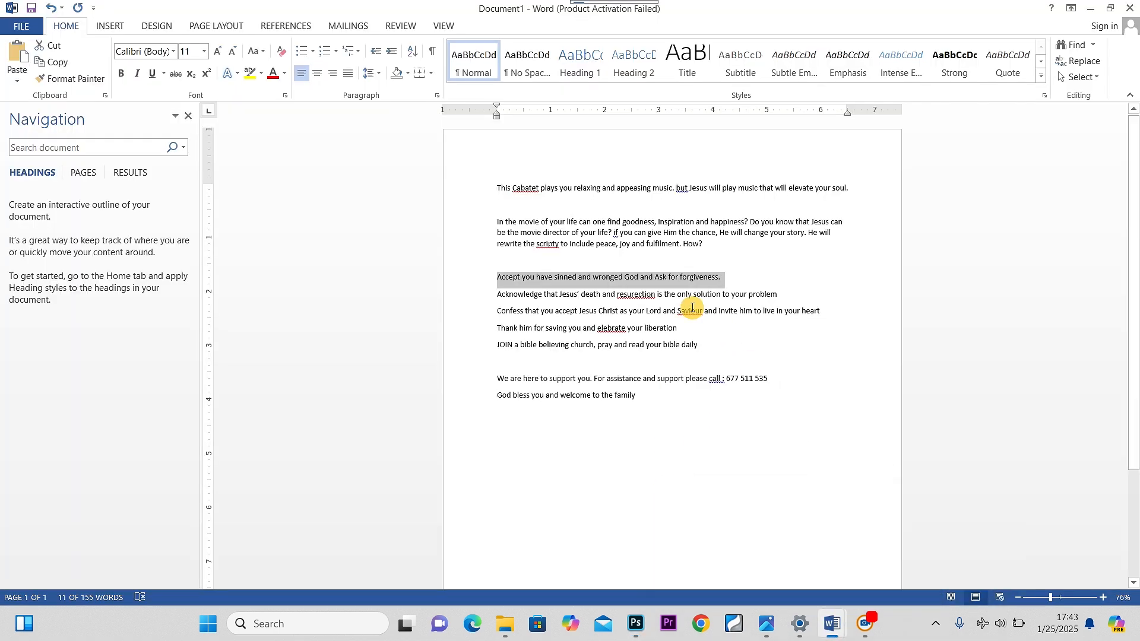
{"action": "left_click_drag", "start_coordinate": [787, 293], "coordinate": [497, 297]}
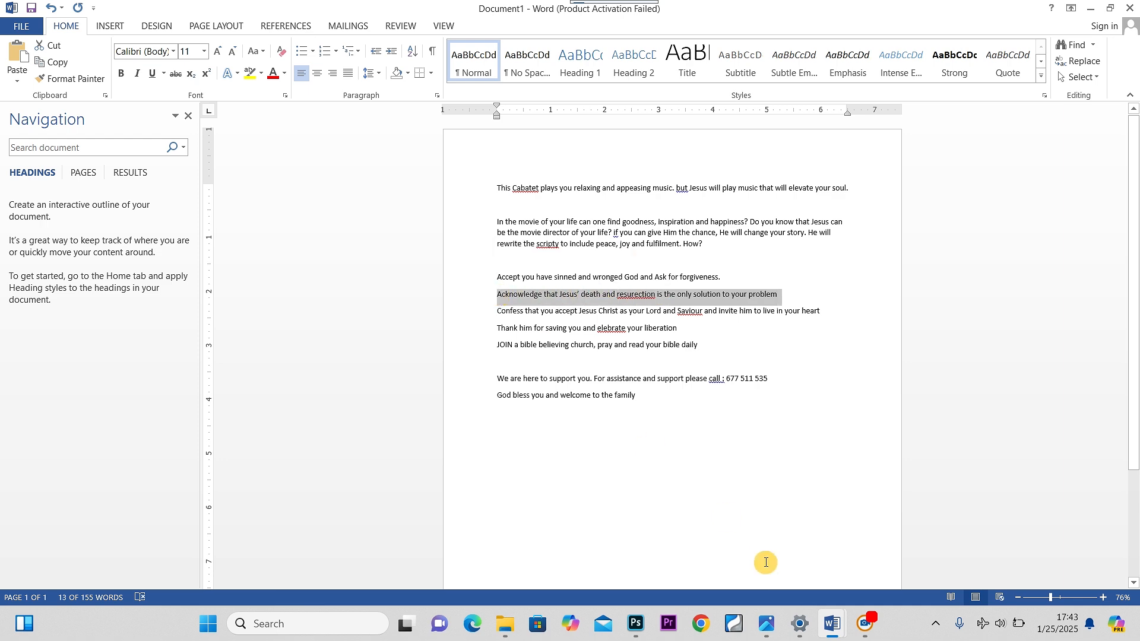
{"action": "left_click", "coordinate": [637, 623]}
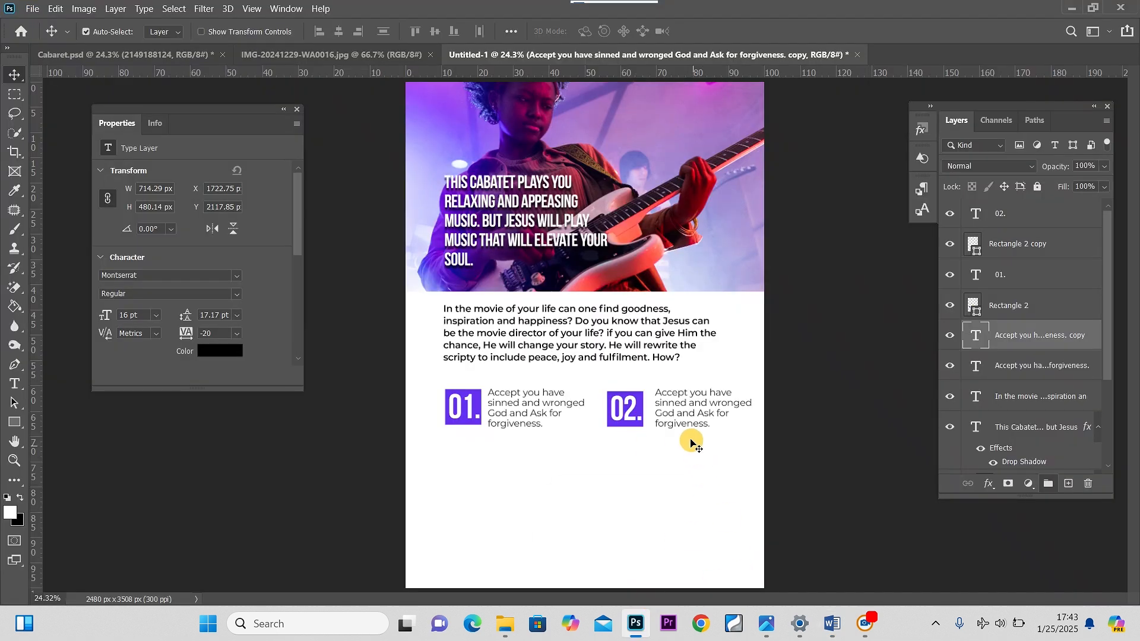
Paste the copied line into the paragraph beside 02. and widen its text box to about 928 px
{"action": "double_click", "coordinate": [683, 411]}
{"action": "type", "text": "Acknowledge that Jesus' death and resurrection is the only solution to your problem"}
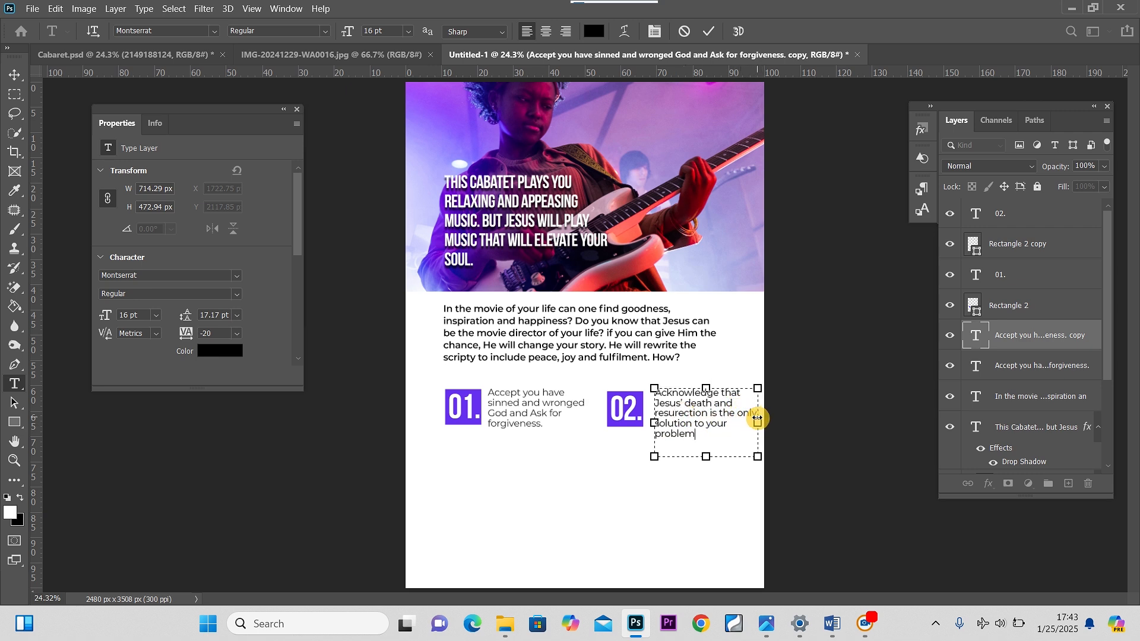
{"action": "left_click_drag", "start_coordinate": [757, 418], "coordinate": [789, 408]}
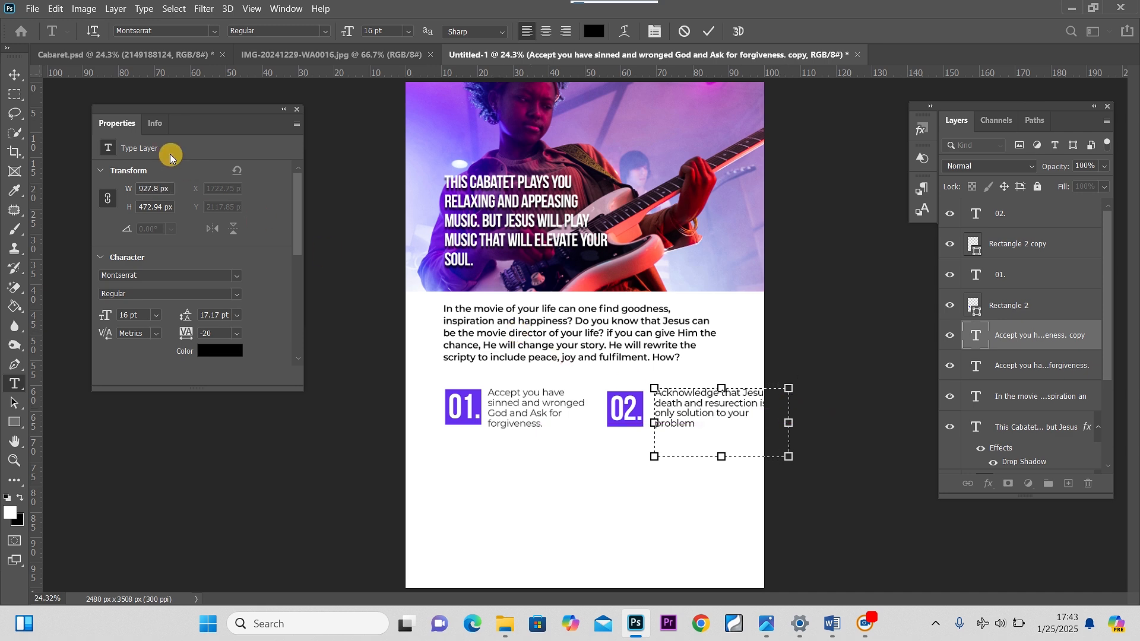
{"action": "left_click", "coordinate": [15, 74]}
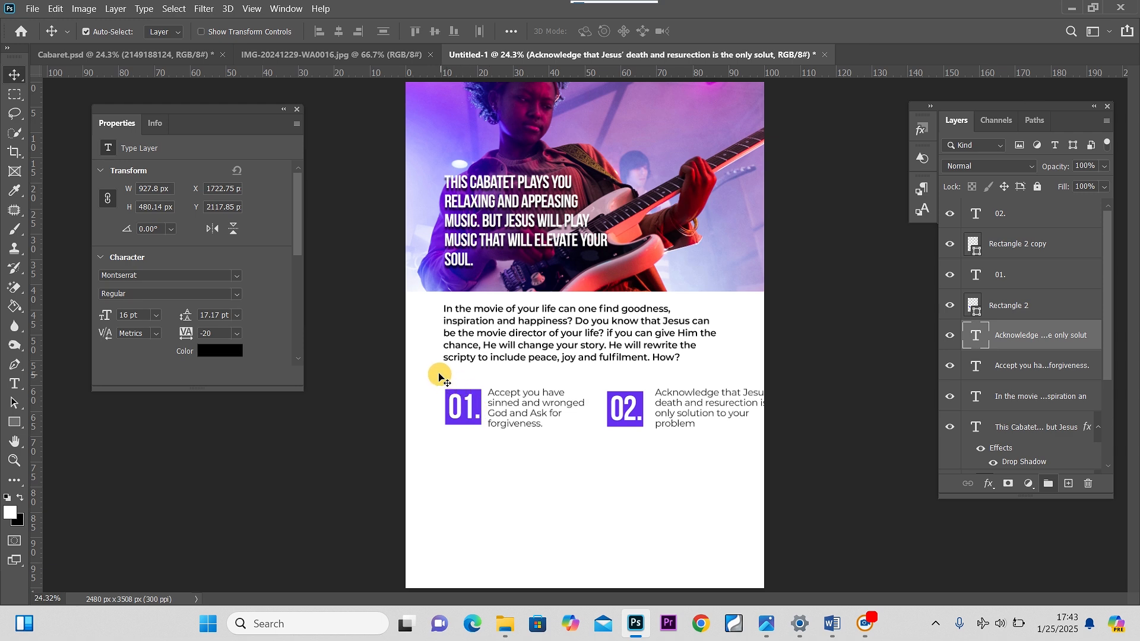
Select the main paragraph and the first step block and nudge them slightly left
{"action": "left_click_drag", "start_coordinate": [434, 373], "coordinate": [558, 439]}
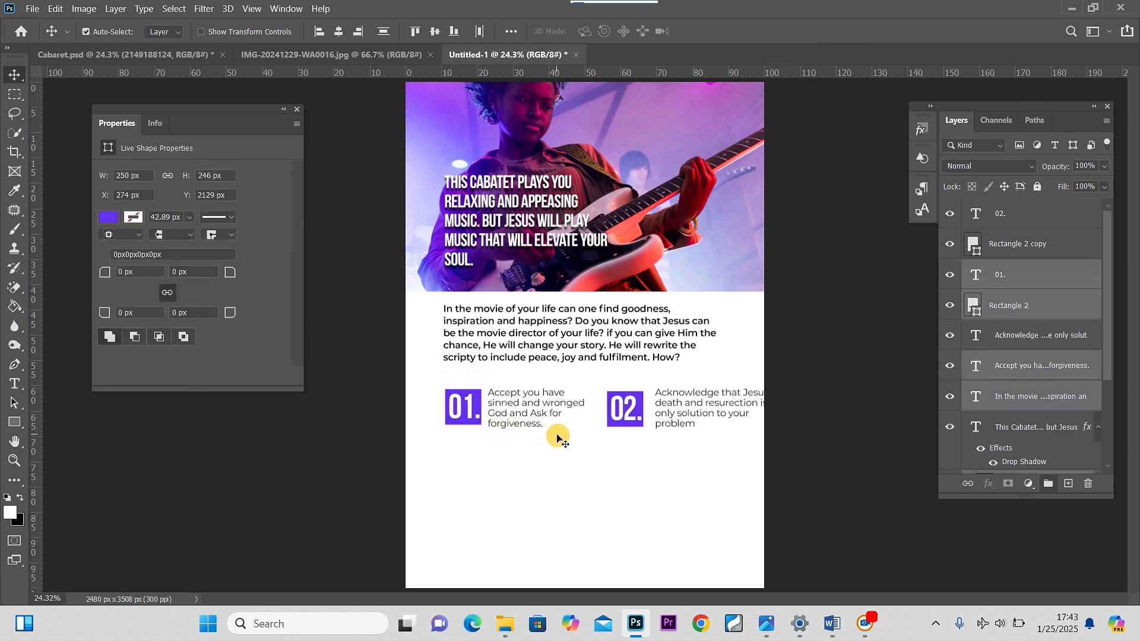
{"action": "key", "text": "Left"}
{"action": "key", "text": "Left"}
{"action": "key", "text": "Left"}
{"action": "key", "text": "Left"}
{"action": "key", "text": "Left"}
{"action": "key", "text": "Left"}
{"action": "key", "text": "Left"}
{"action": "key", "text": "Left"}
{"action": "key", "text": "Left"}
{"action": "key", "text": "Left"}
{"action": "key", "text": "Left"}
{"action": "key", "text": "Left"}
{"action": "key", "text": "Left"}
{"action": "key", "text": "Left"}
{"action": "key", "text": "Left"}
{"action": "key", "text": "Left"}
{"action": "key", "text": "Left"}
{"action": "key", "text": "Left"}
{"action": "key", "text": "Left"}
{"action": "key", "text": "Left"}
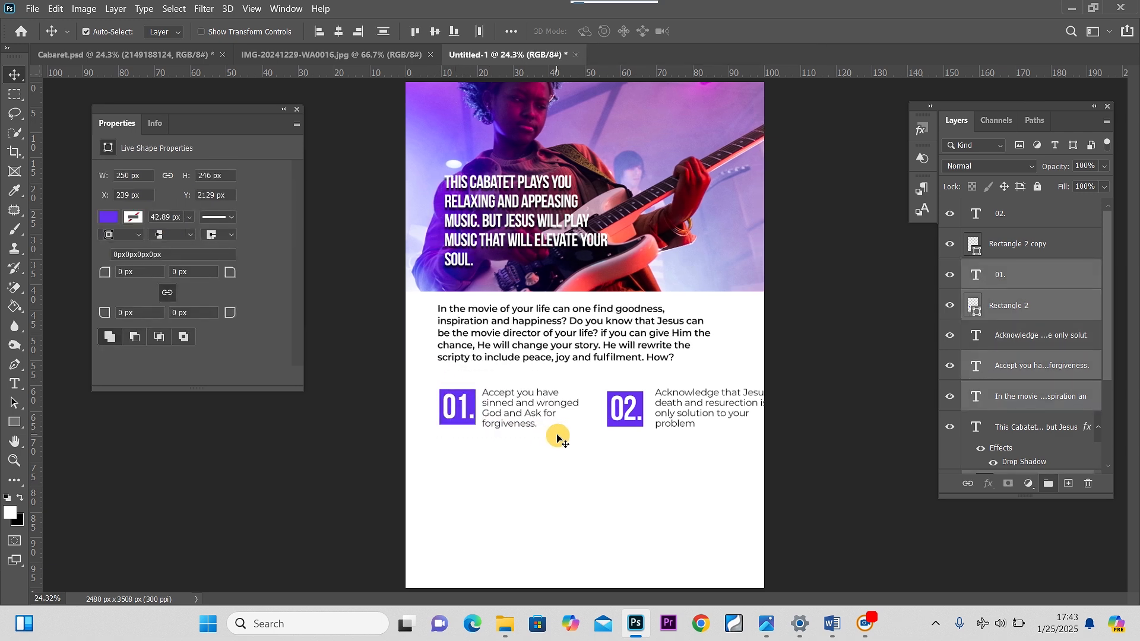
{"action": "key", "text": "Left"}
{"action": "key", "text": "Left"}
{"action": "key", "text": "Left"}
{"action": "key", "text": "Left"}
{"action": "key", "text": "Left"}
{"action": "key", "text": "Left"}
{"action": "key", "text": "Left"}
{"action": "key", "text": "Left"}
{"action": "key", "text": "Left"}
{"action": "key", "text": "Left"}
{"action": "key", "text": "Left"}
{"action": "key", "text": "Left"}
{"action": "key", "text": "Left"}
{"action": "key", "text": "Left"}
{"action": "key", "text": "Left"}
{"action": "key", "text": "Left"}
{"action": "key", "text": "Left"}
{"action": "key", "text": "Left"}
{"action": "key", "text": "Left"}
{"action": "key", "text": "Left"}
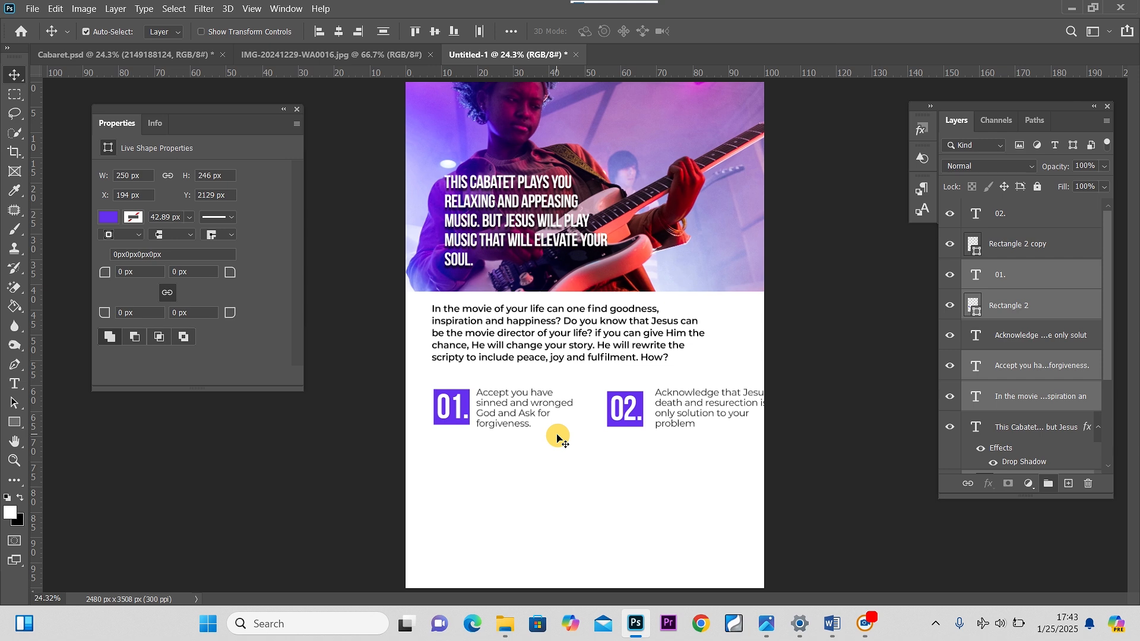
{"action": "key", "text": "Left"}
{"action": "key", "text": "Left"}
{"action": "key", "text": "Left"}
{"action": "key", "text": "Left"}
{"action": "key", "text": "Left"}
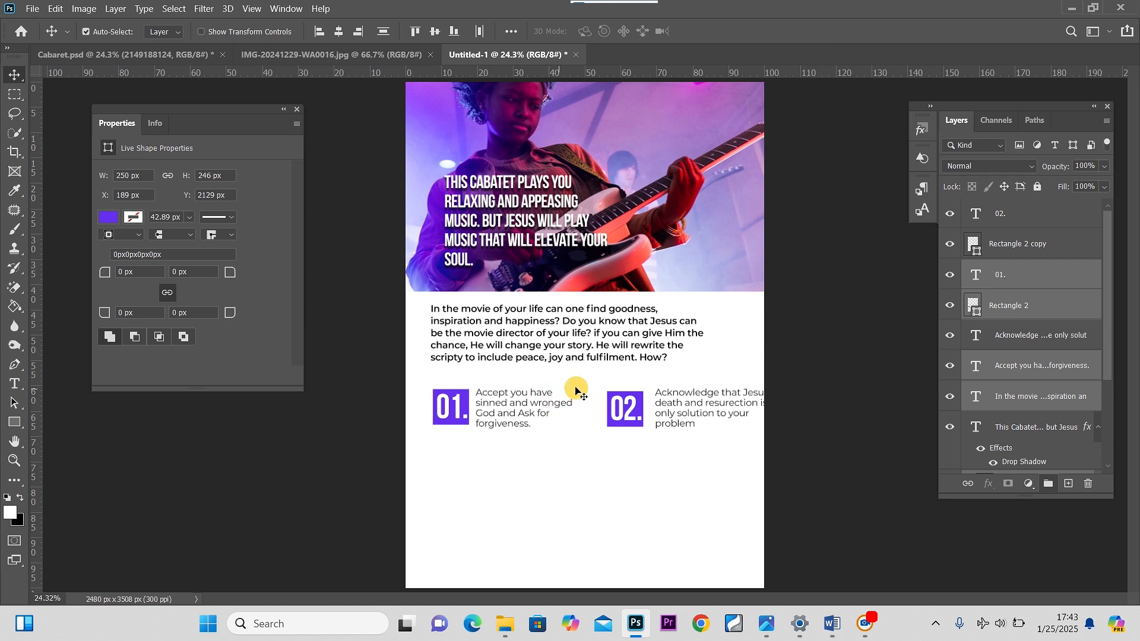
Select the second step block and nudge it left and slightly up, closer to the first step
{"action": "left_click_drag", "start_coordinate": [598, 385], "coordinate": [687, 428]}
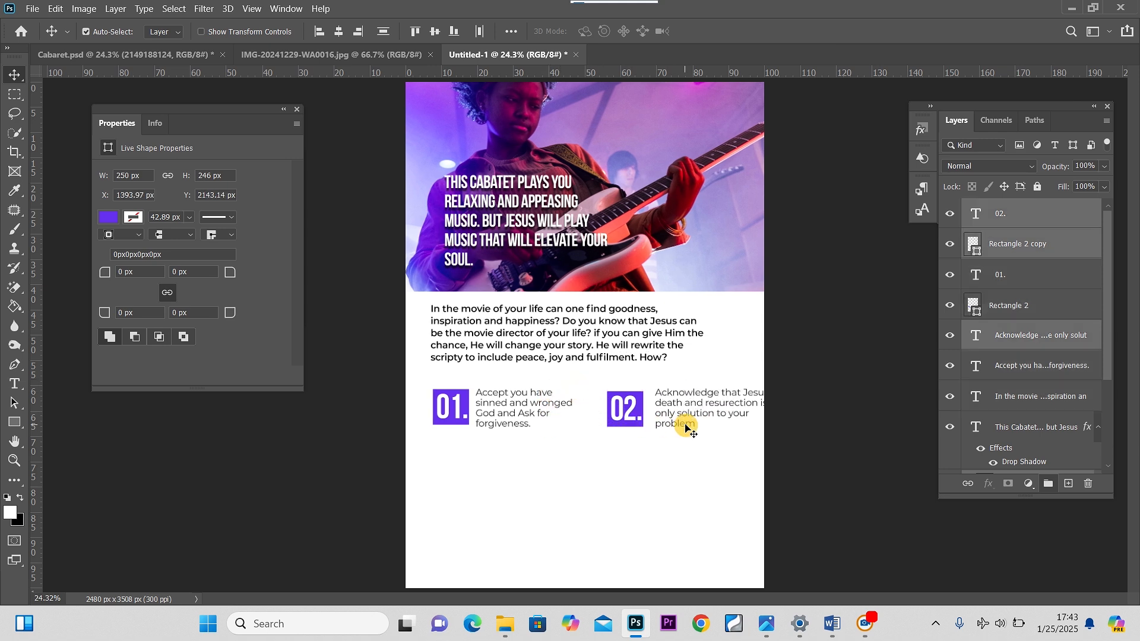
{"action": "key", "text": "shift+Left"}
{"action": "key", "text": "shift+Left"}
{"action": "key", "text": "shift+Left"}
{"action": "key", "text": "shift+Left"}
{"action": "key", "text": "shift+Left"}
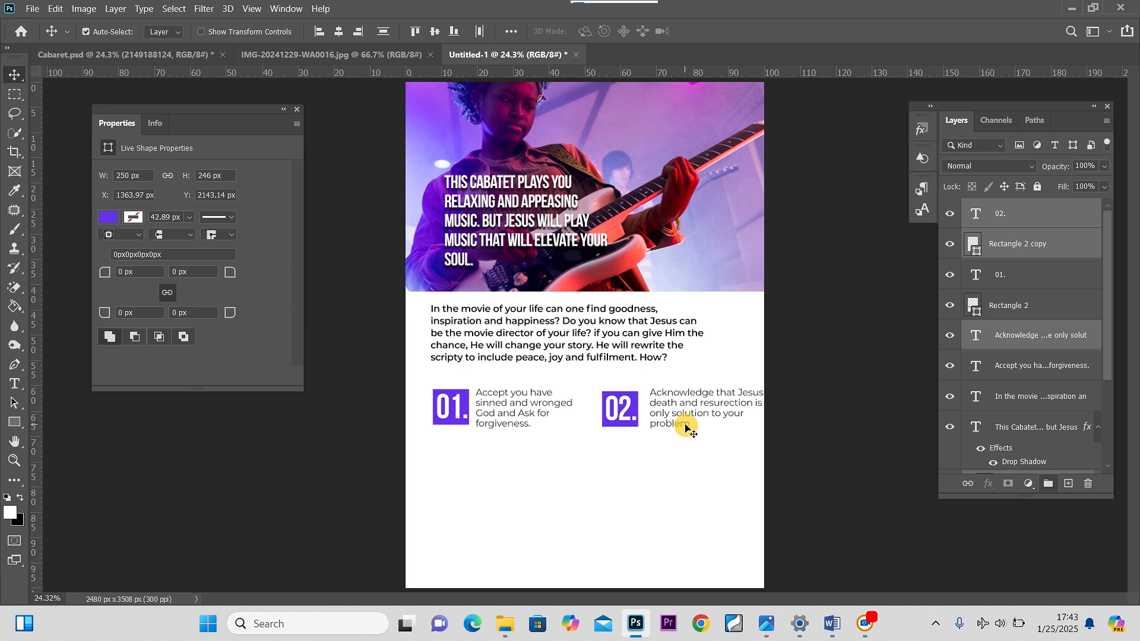
{"action": "key", "text": "shift+Left"}
{"action": "key", "text": "shift+Left"}
{"action": "key", "text": "shift+Left"}
{"action": "key", "text": "shift+Left"}
{"action": "key", "text": "shift+Left"}
{"action": "key", "text": "shift+Left"}
{"action": "key", "text": "shift+Left"}
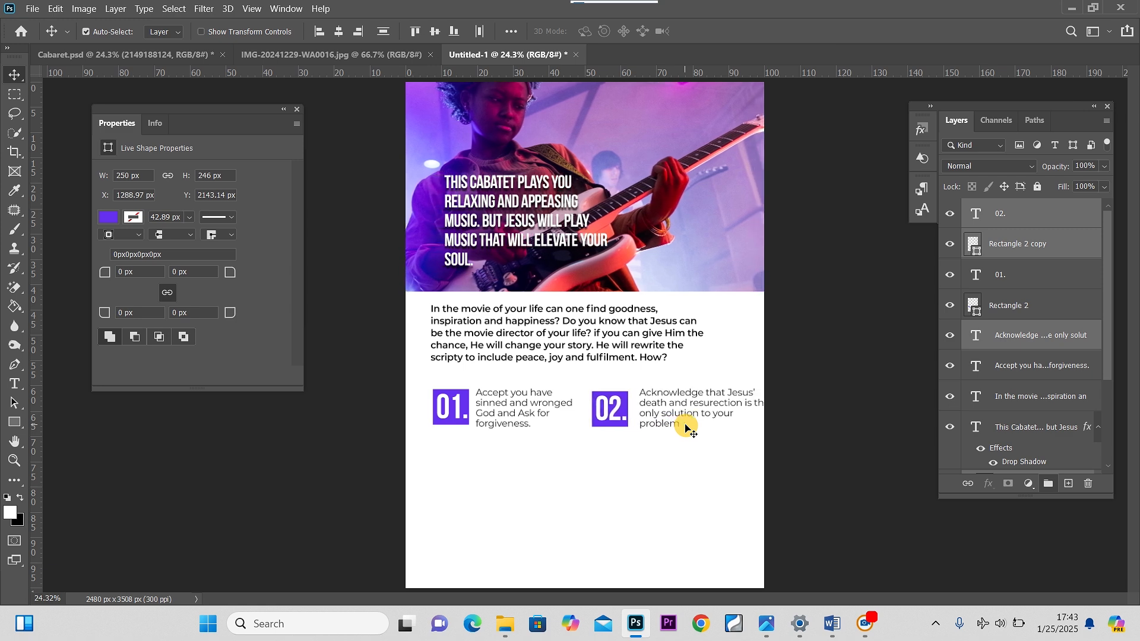
{"action": "key", "text": "shift+Left"}
{"action": "key", "text": "shift+Left"}
{"action": "key", "text": "shift+Left"}
{"action": "key", "text": "shift+Left"}
{"action": "key", "text": "Left"}
{"action": "key", "text": "Left"}
{"action": "key", "text": "Left"}
{"action": "key", "text": "Left"}
{"action": "key", "text": "Left"}
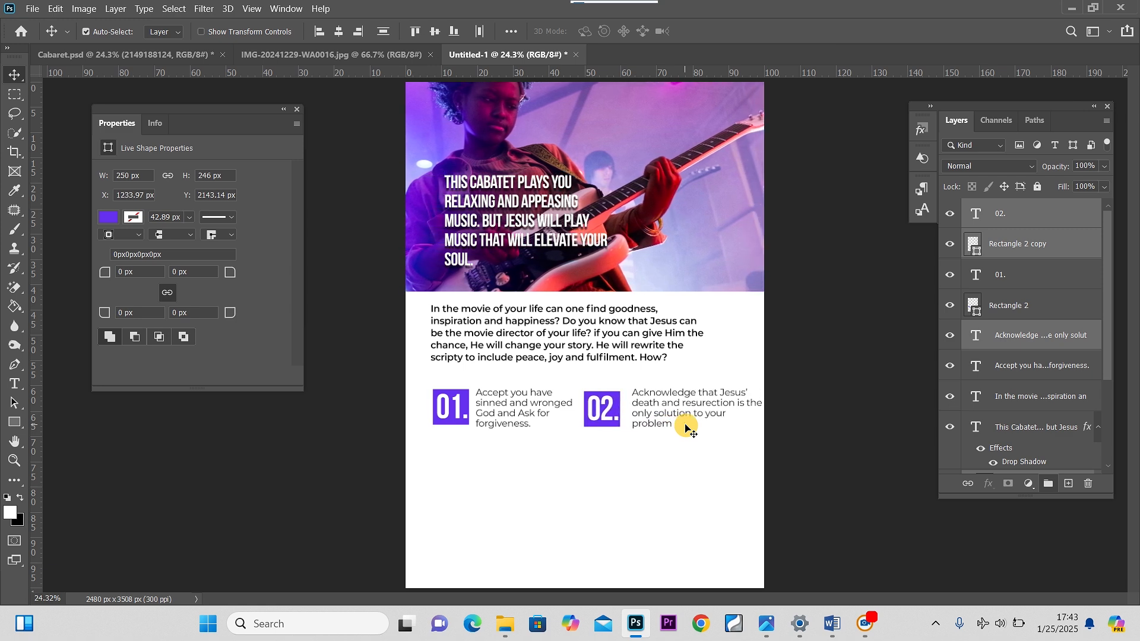
{"action": "key", "text": "shift+Left"}
{"action": "key", "text": "shift+Left"}
{"action": "key", "text": "shift+Left"}
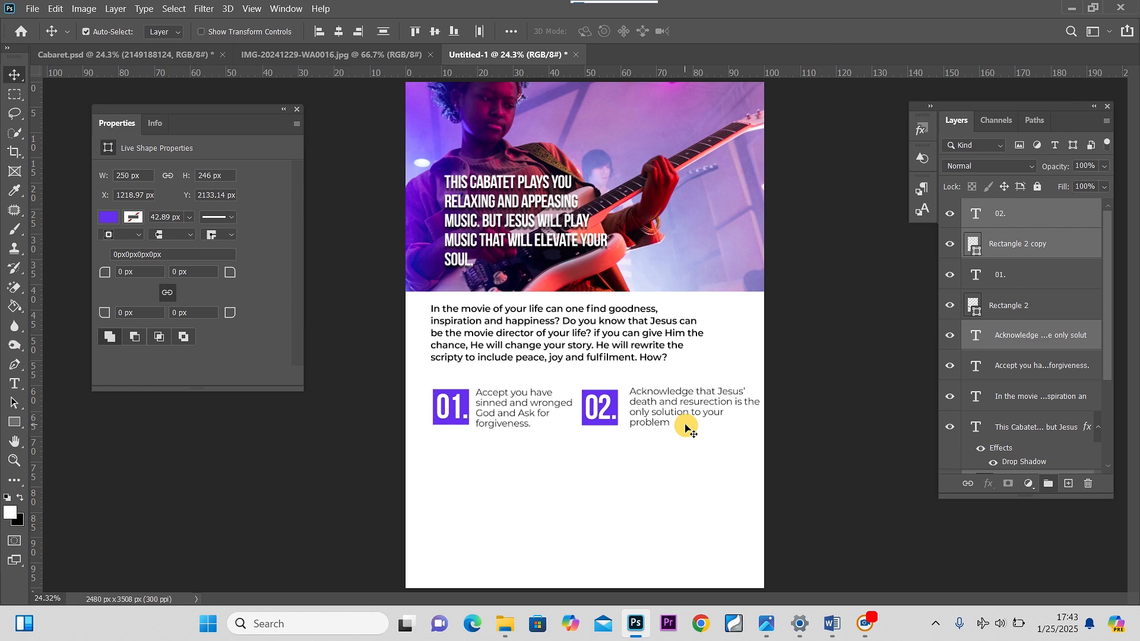
{"action": "key", "text": "shift+Up"}
{"action": "key", "text": "Left"}
{"action": "key", "text": "Left"}
{"action": "key", "text": "Left"}
{"action": "key", "text": "Left"}
{"action": "key", "text": "Left"}
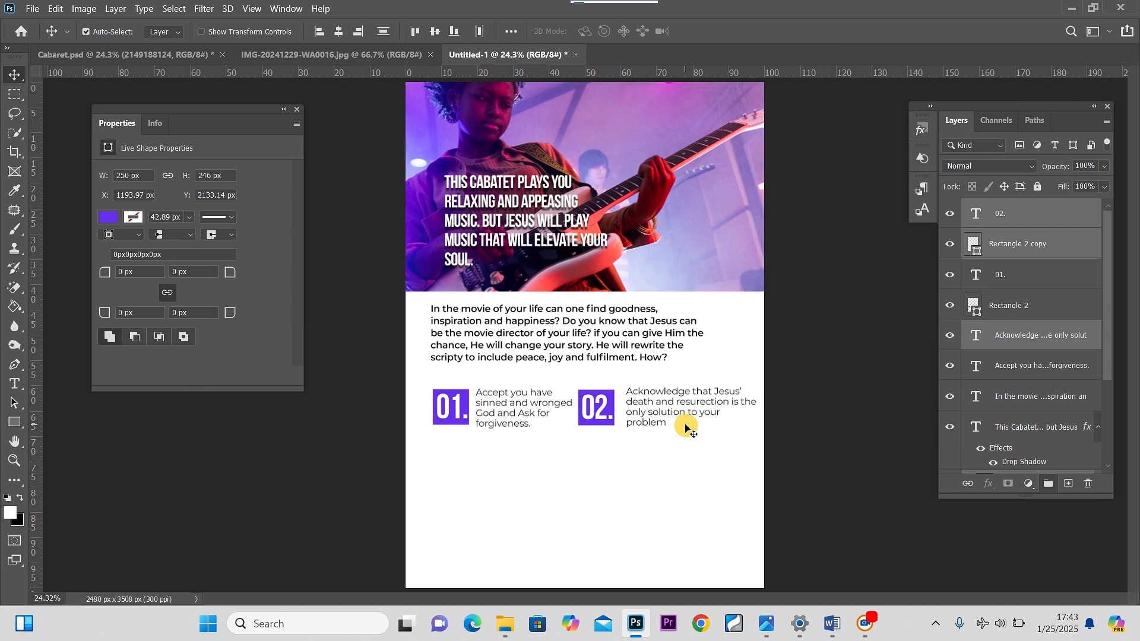
{"action": "key", "text": "shift+Right"}
{"action": "key", "text": "Right"}
{"action": "key", "text": "Right"}
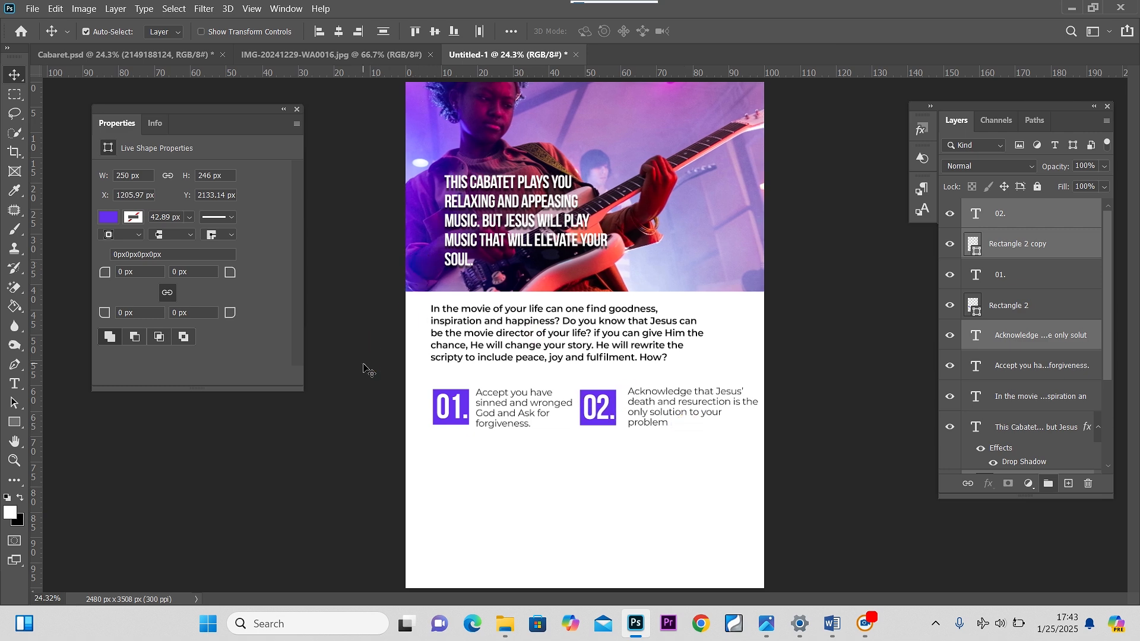
Shift the guitarist photo to the right inside its frame
{"action": "left_click", "coordinate": [363, 370]}
{"action": "left_click", "coordinate": [687, 238]}
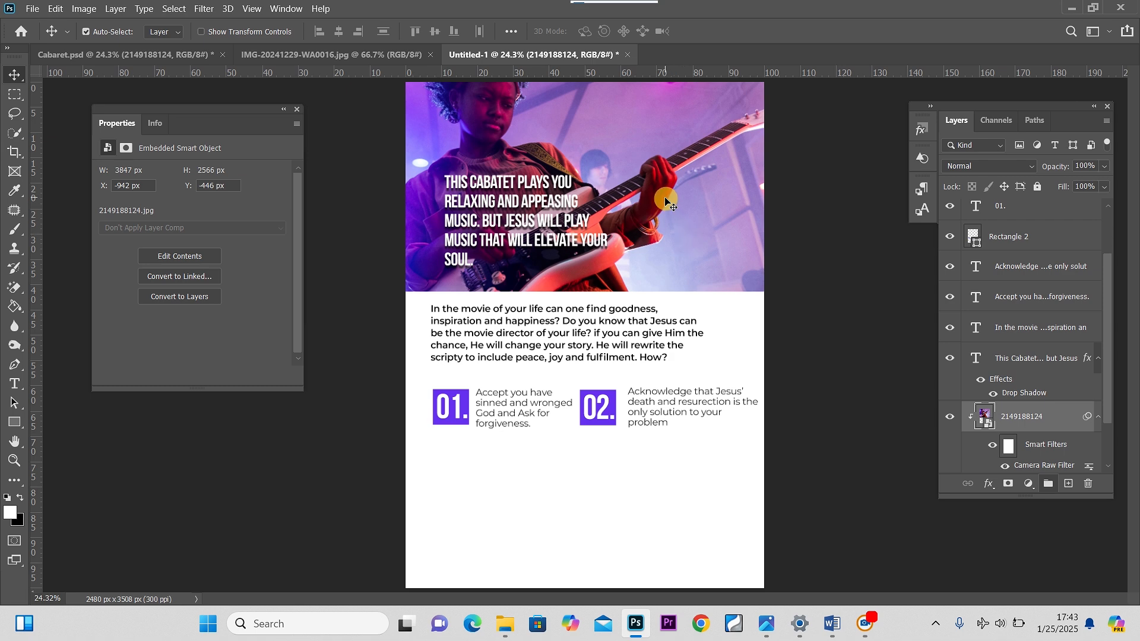
{"action": "left_click_drag", "start_coordinate": [667, 201], "coordinate": [702, 202]}
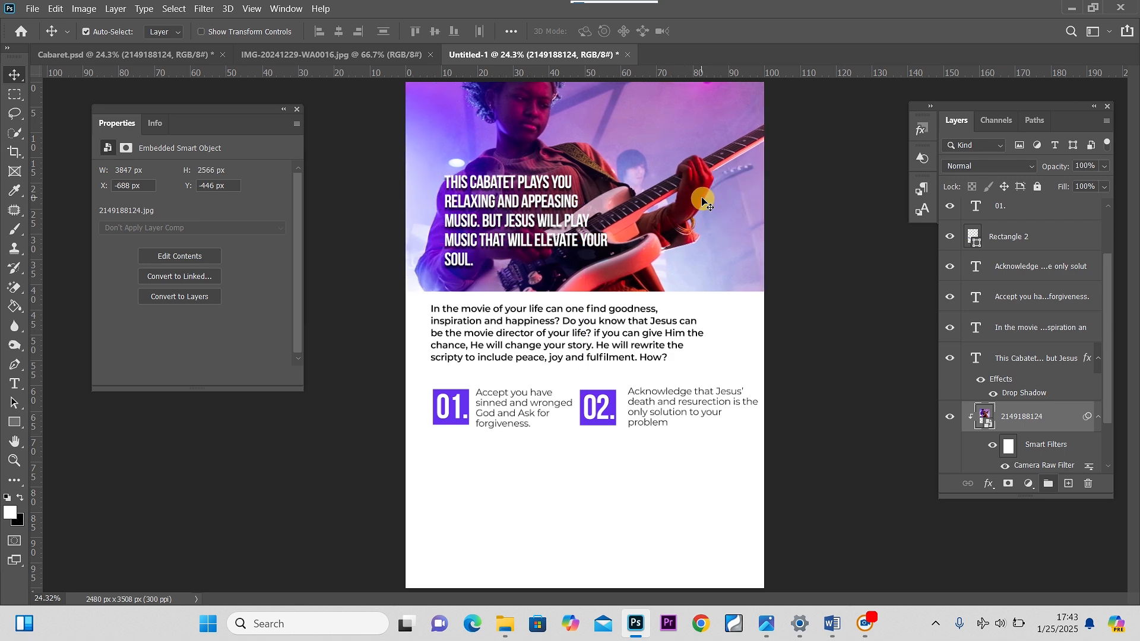
Tighten the second step text's tracking to -60 and move it closer to the 02. square
{"action": "double_click", "coordinate": [694, 395]}
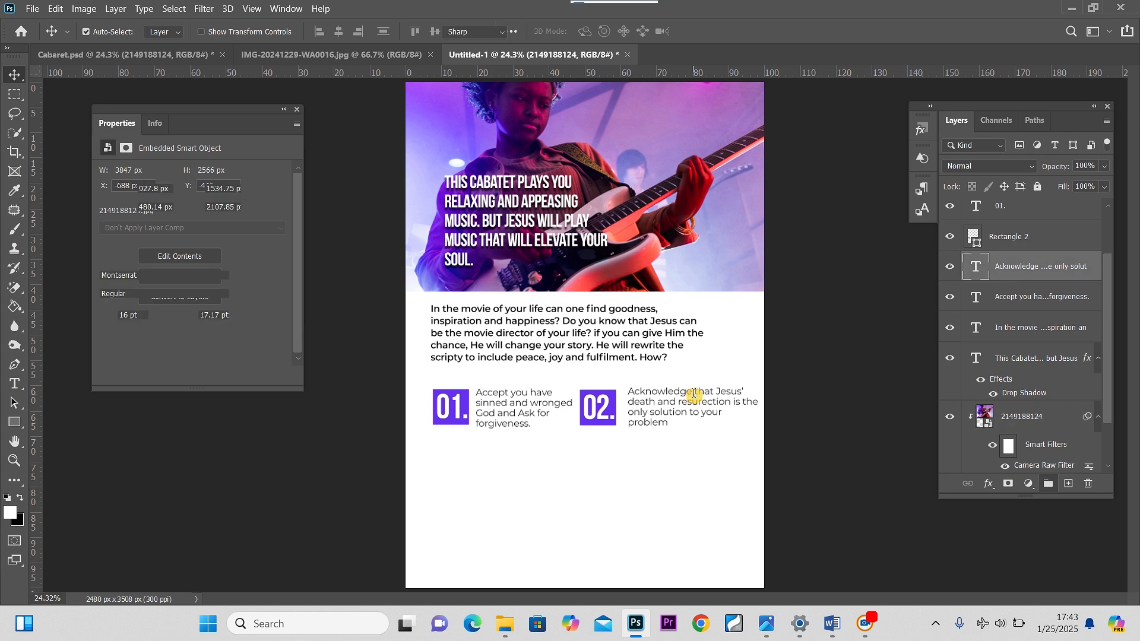
{"action": "key", "text": "alt+Left"}
{"action": "key", "text": "alt+Left"}
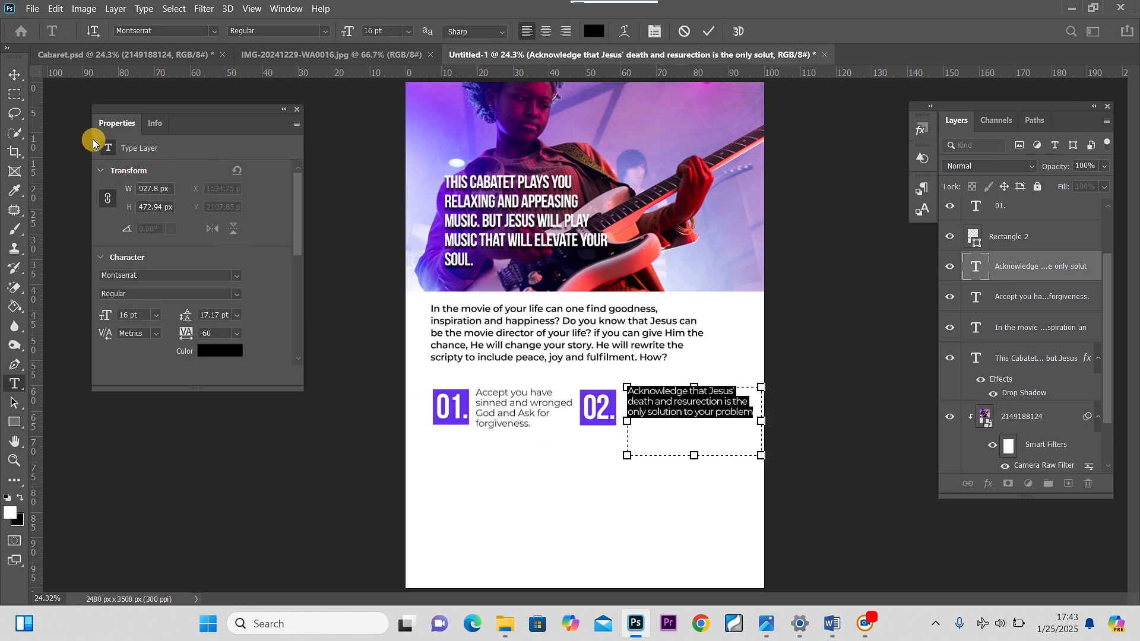
{"action": "left_click", "coordinate": [15, 76]}
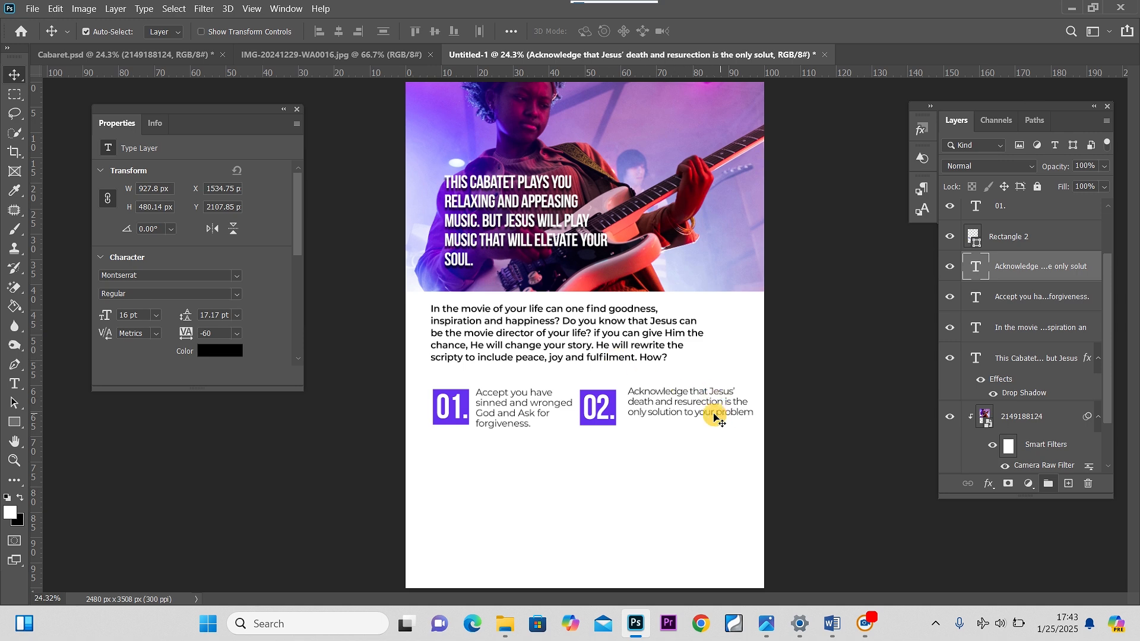
{"action": "left_click_drag", "start_coordinate": [705, 415], "coordinate": [695, 420]}
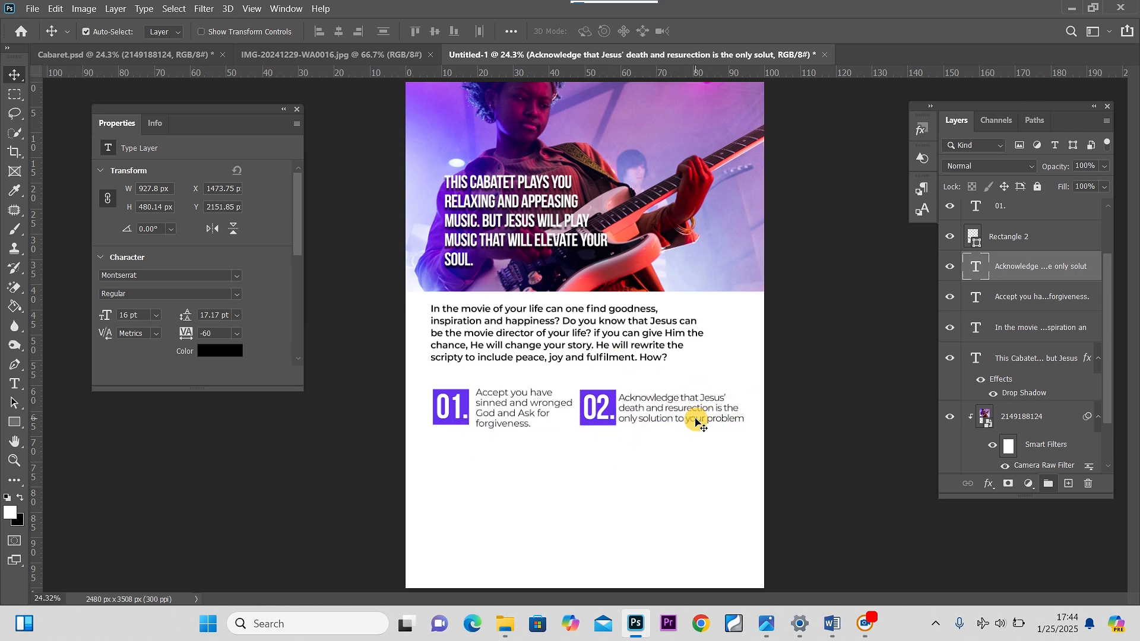
Set the first step text's leading to 15.17 pt and tracking to -60, and nudge it closer to the 01. square
{"action": "left_click", "coordinate": [506, 412]}
{"action": "double_click", "coordinate": [505, 412]}
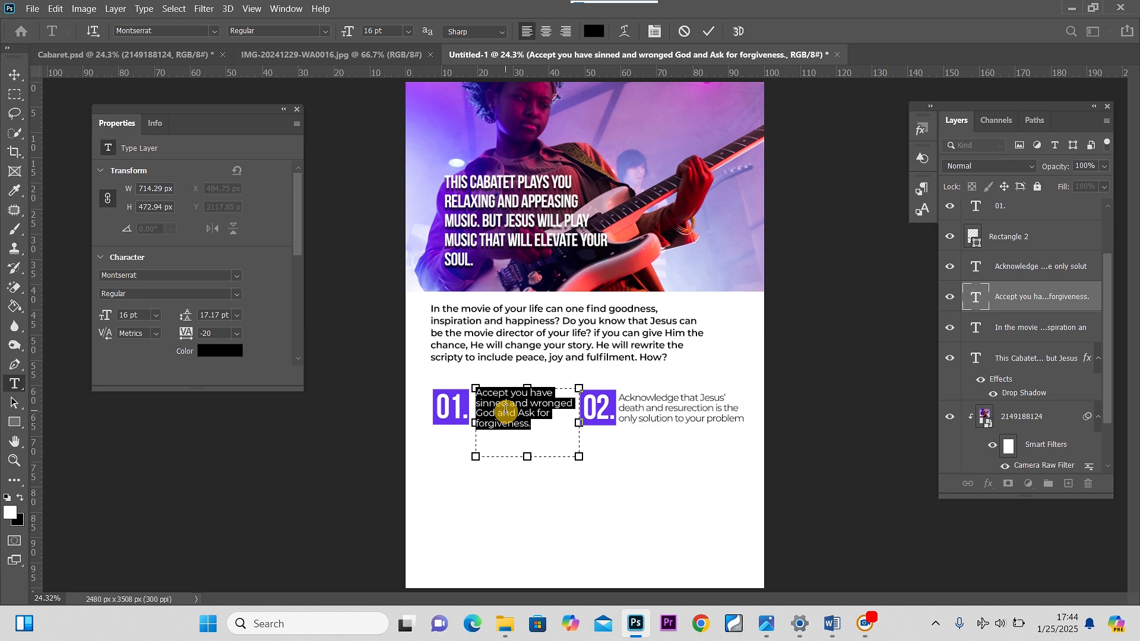
{"action": "key", "text": "alt+Up"}
{"action": "key", "text": "alt+Left"}
{"action": "key", "text": "alt+Left"}
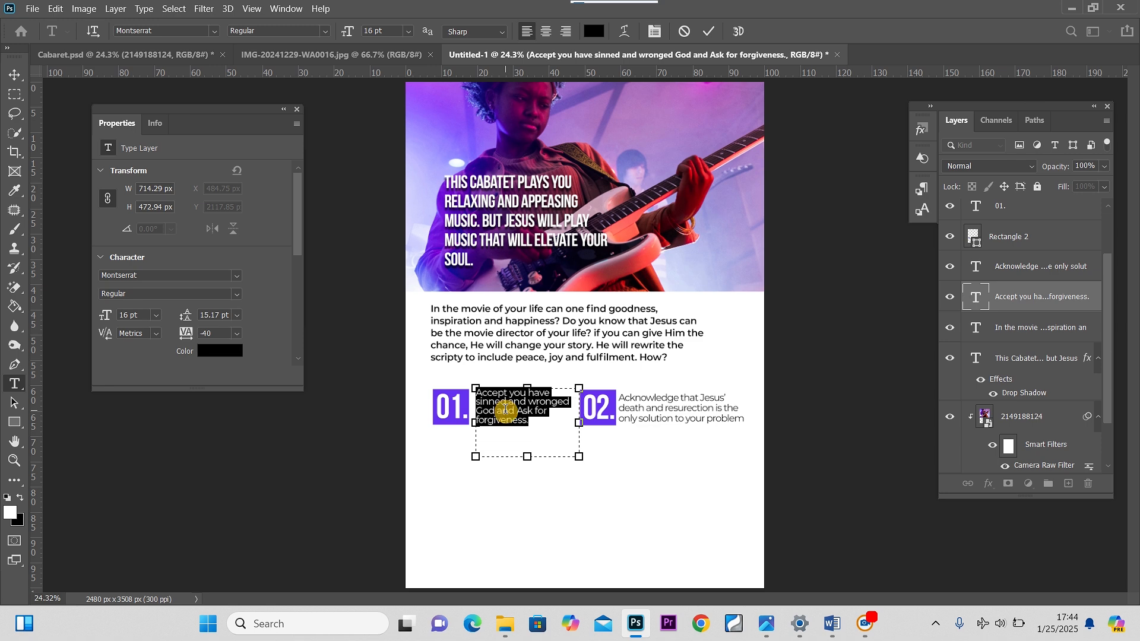
{"action": "left_click", "coordinate": [15, 75]}
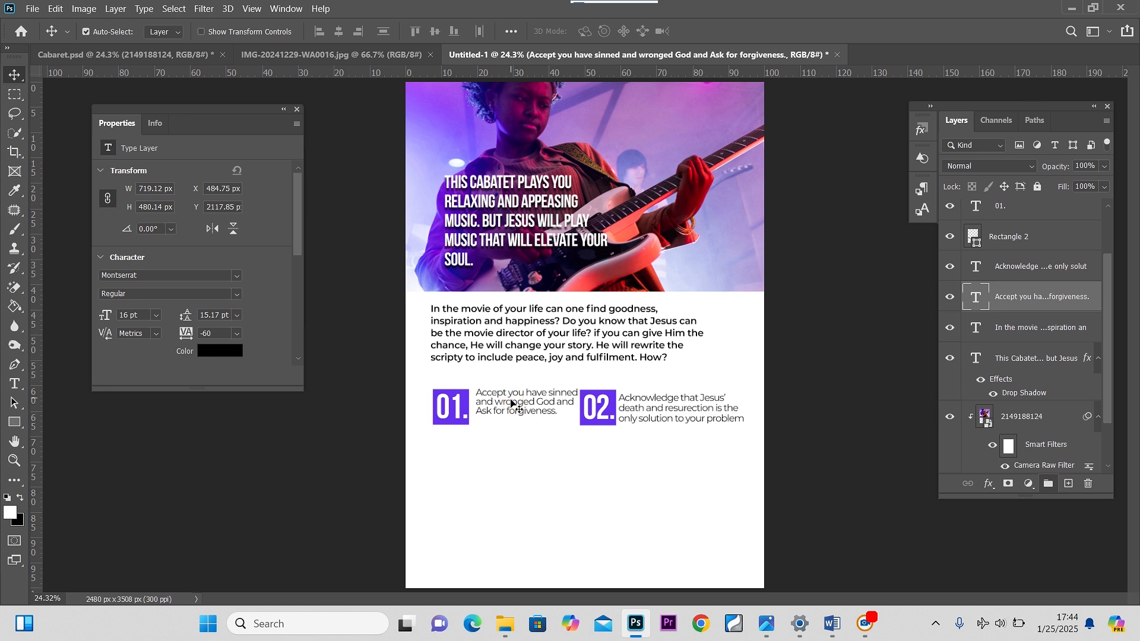
{"action": "left_click_drag", "start_coordinate": [511, 402], "coordinate": [508, 409]}
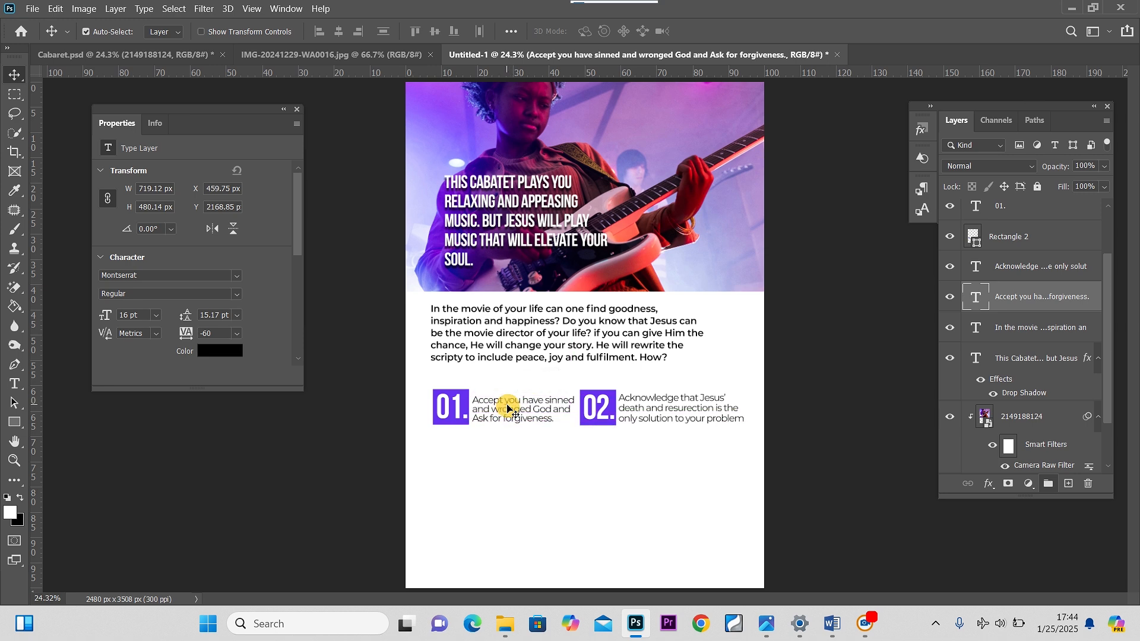
Set the second step text to 14 pt and narrow its text box slightly
{"action": "double_click", "coordinate": [687, 410]}
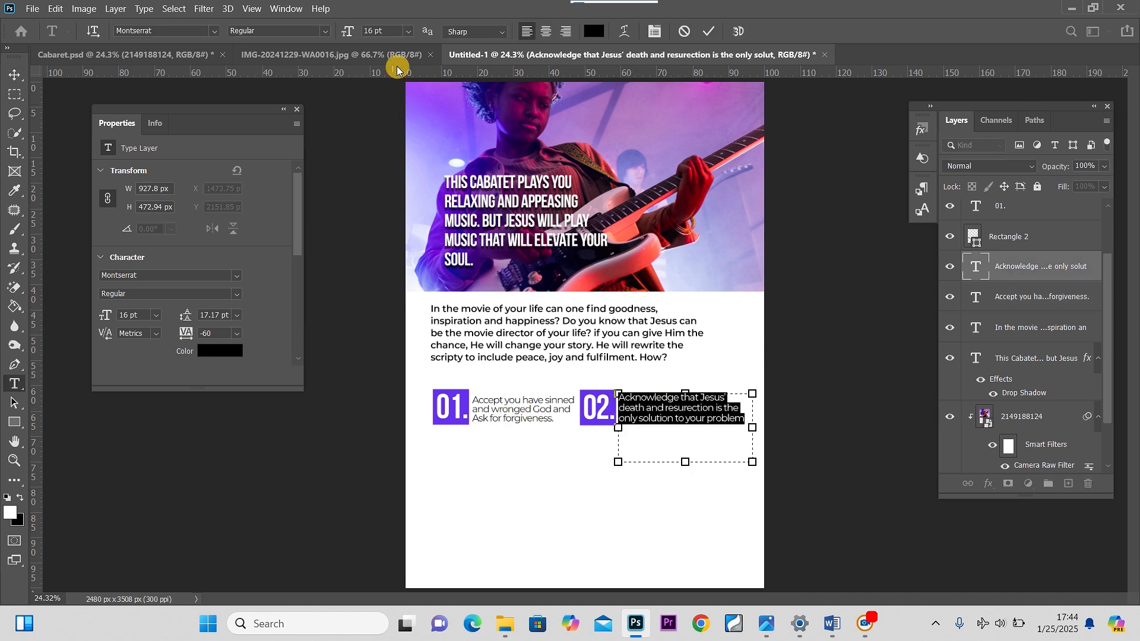
{"action": "left_click", "coordinate": [412, 34]}
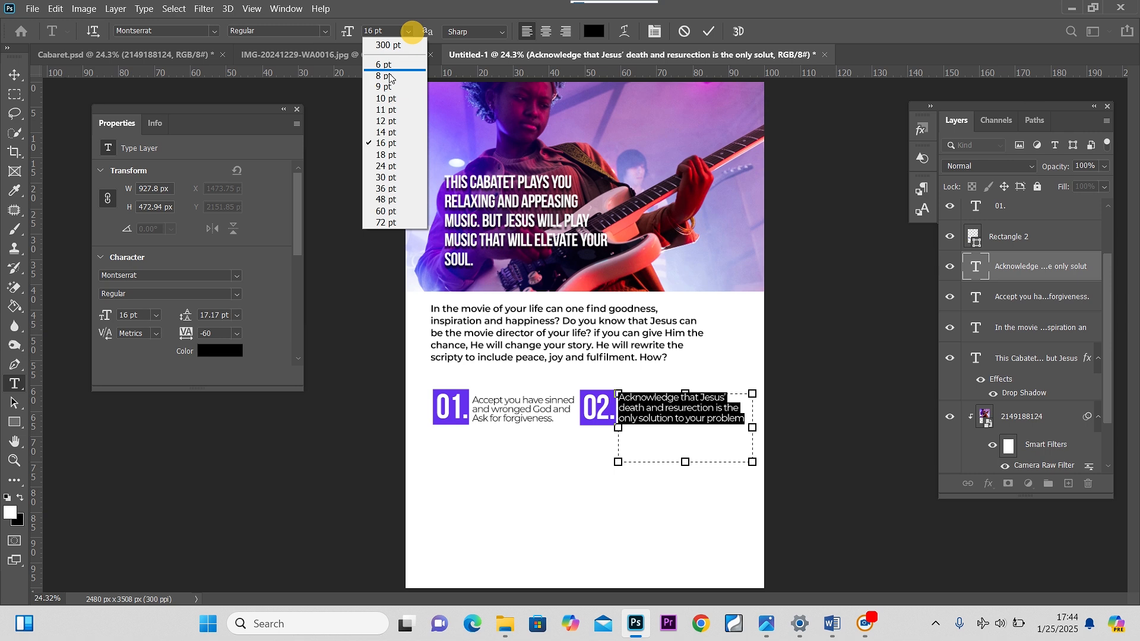
{"action": "left_click", "coordinate": [385, 135]}
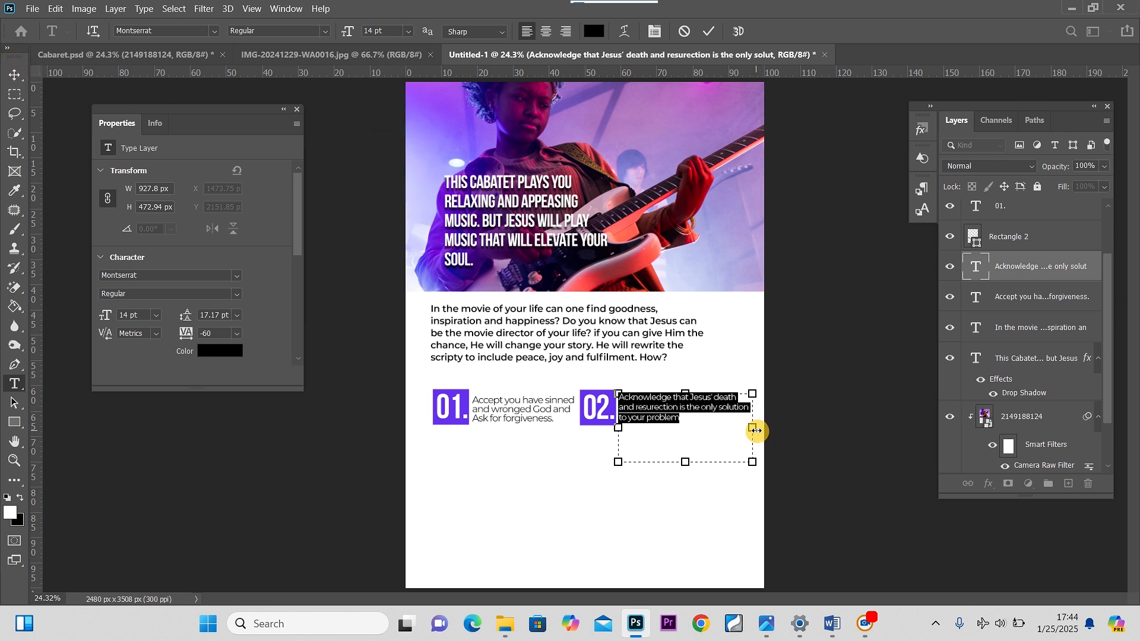
{"action": "left_click_drag", "start_coordinate": [754, 430], "coordinate": [743, 428]}
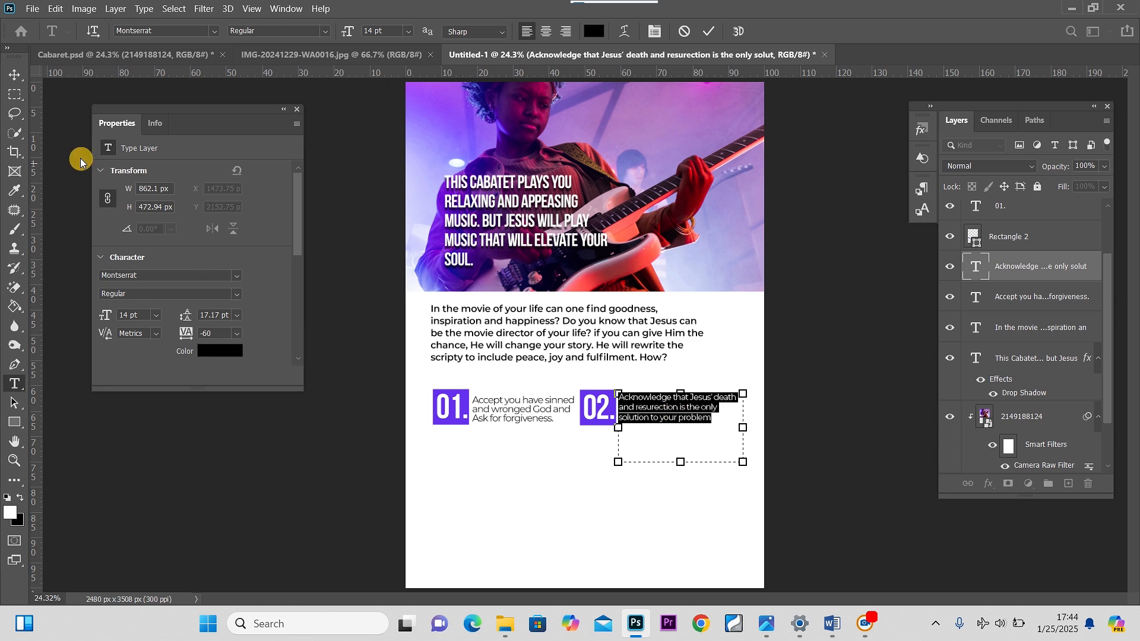
{"action": "left_click", "coordinate": [13, 76]}
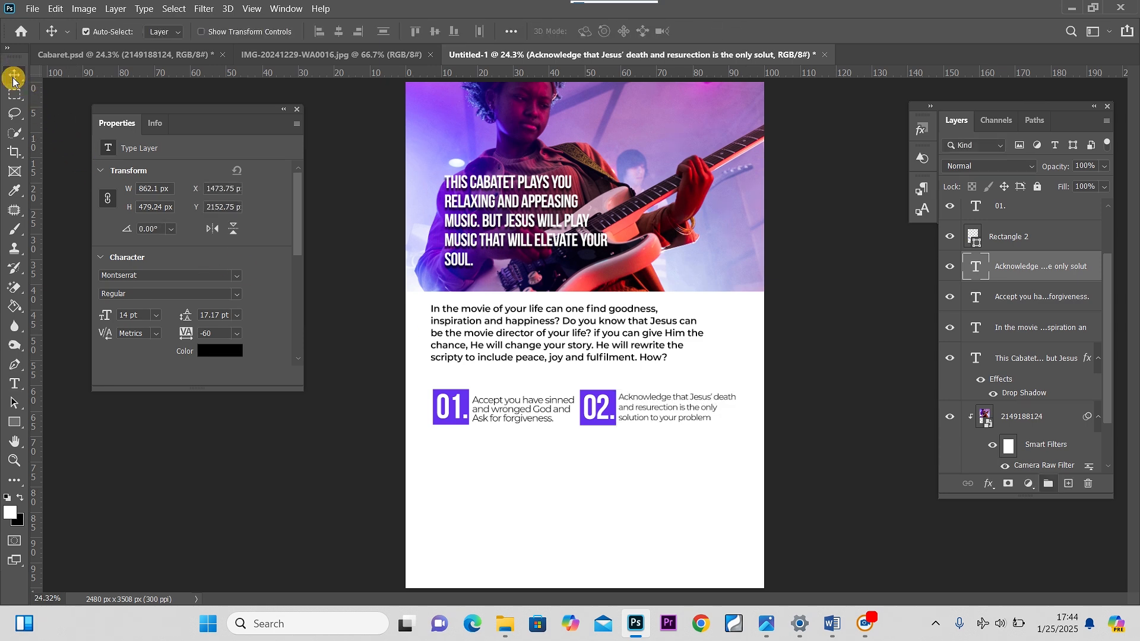
Set the first step text to 14 pt and narrow its text box slightly
{"action": "double_click", "coordinate": [515, 418]}
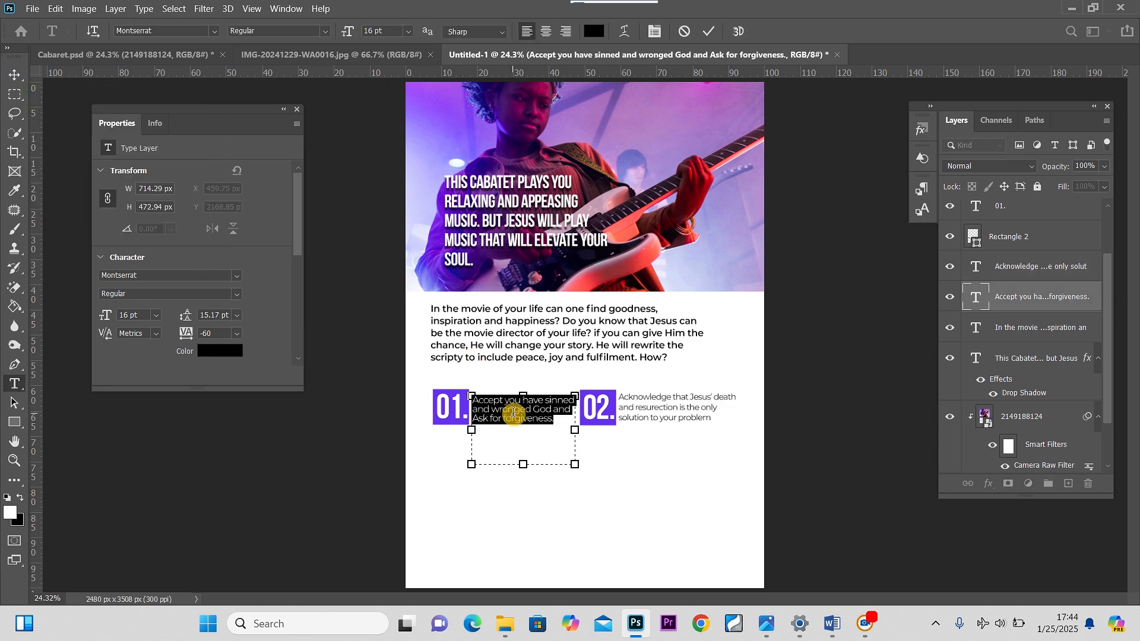
{"action": "left_click", "coordinate": [409, 32]}
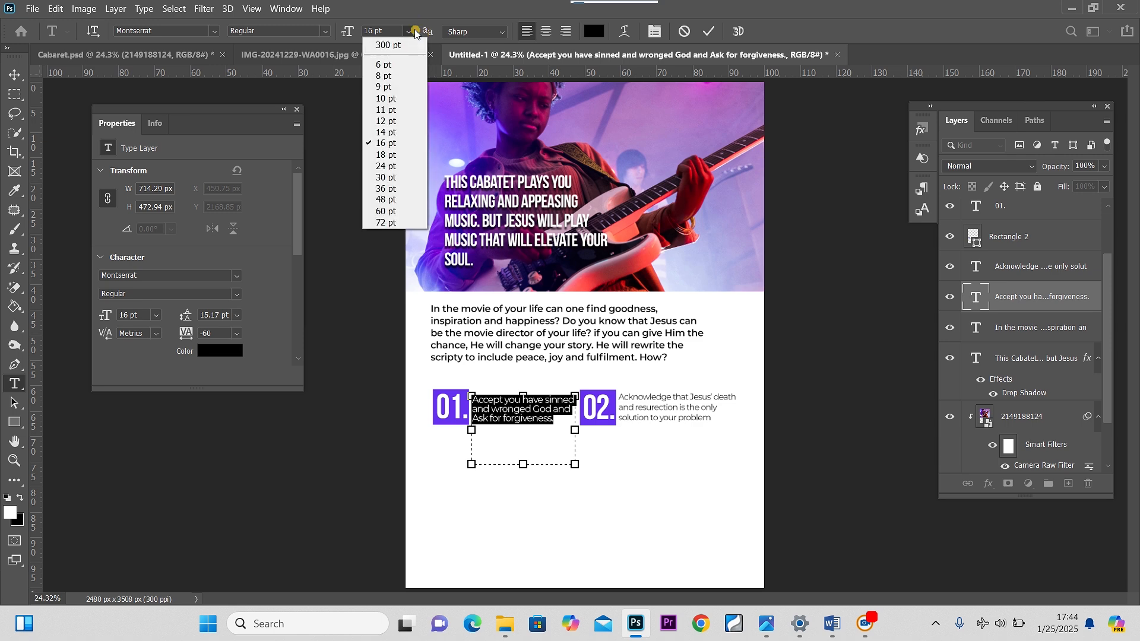
{"action": "left_click", "coordinate": [385, 131]}
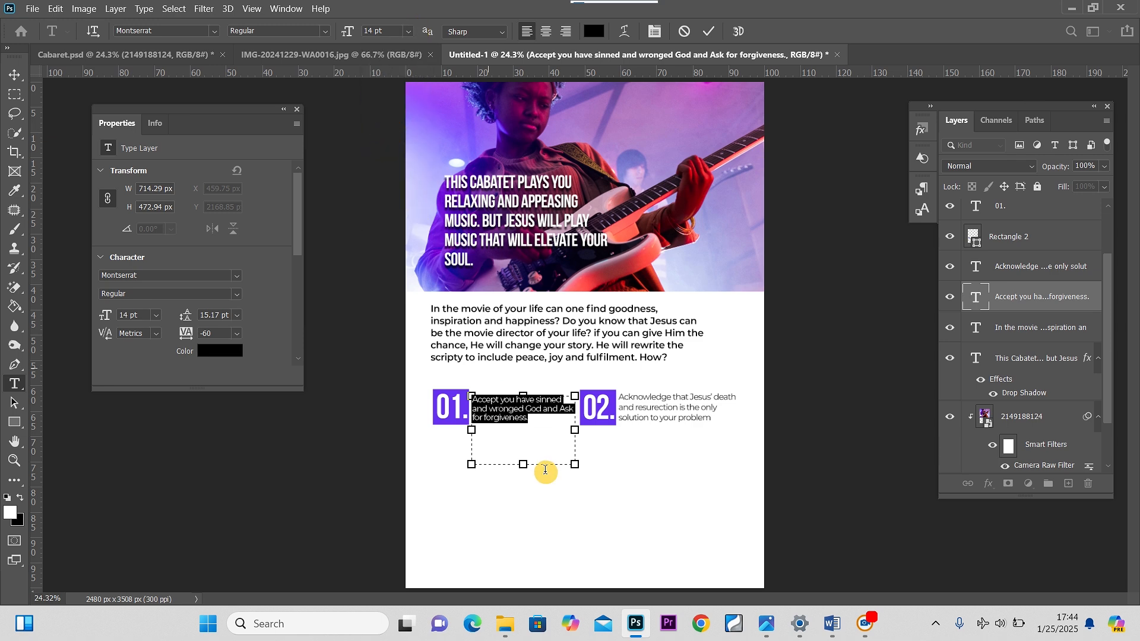
{"action": "left_click_drag", "start_coordinate": [575, 429], "coordinate": [570, 429]}
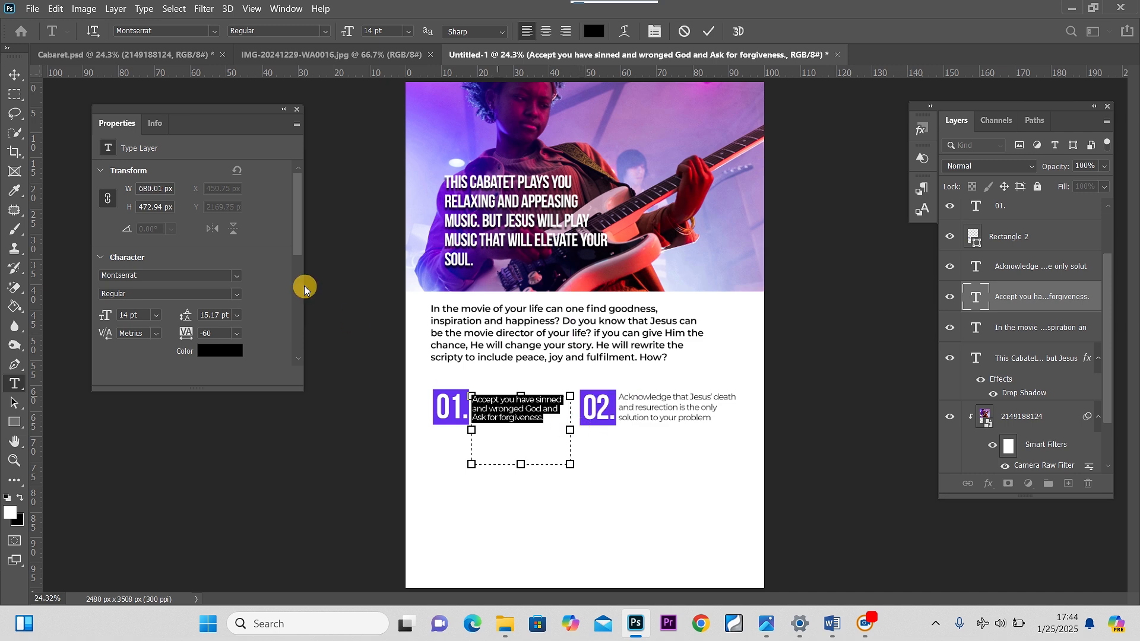
{"action": "left_click", "coordinate": [15, 74]}
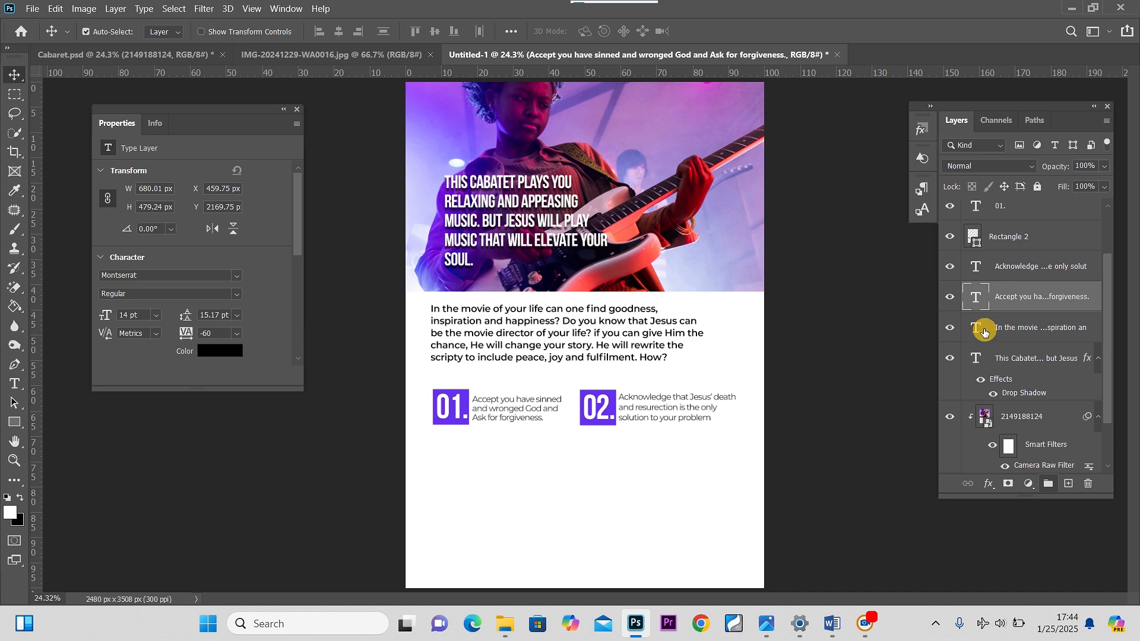
Duplicate the 02. square with its number and place the copy below the 01. block
{"action": "left_click_drag", "start_coordinate": [1104, 271], "coordinate": [1109, 229]}
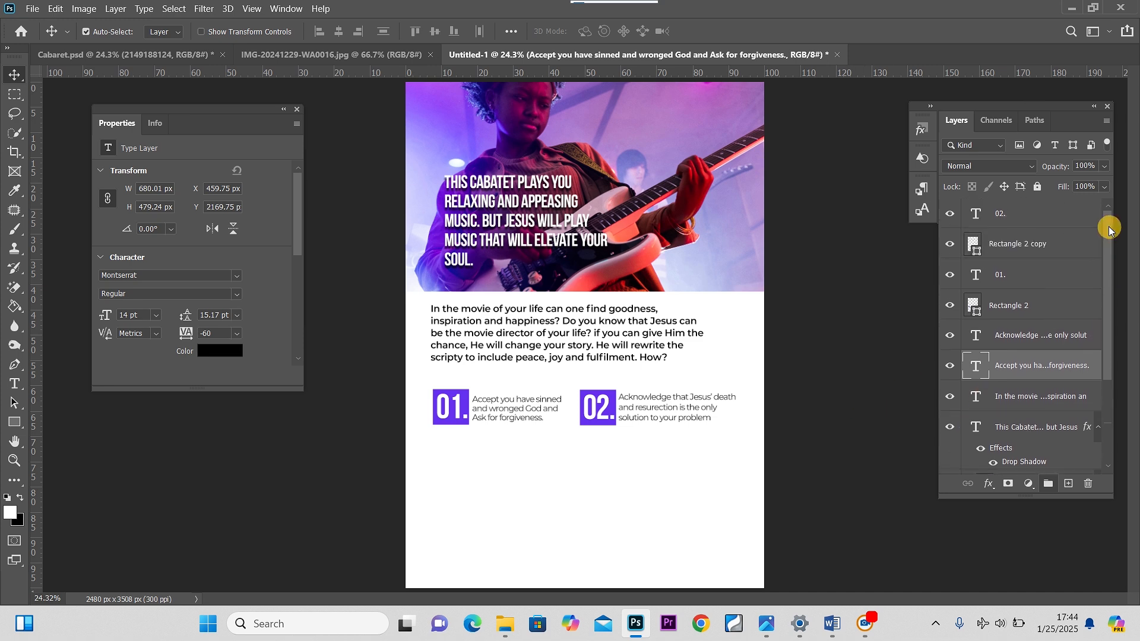
{"action": "left_click", "coordinate": [1030, 216]}
{"action": "left_click", "coordinate": [1032, 250]}
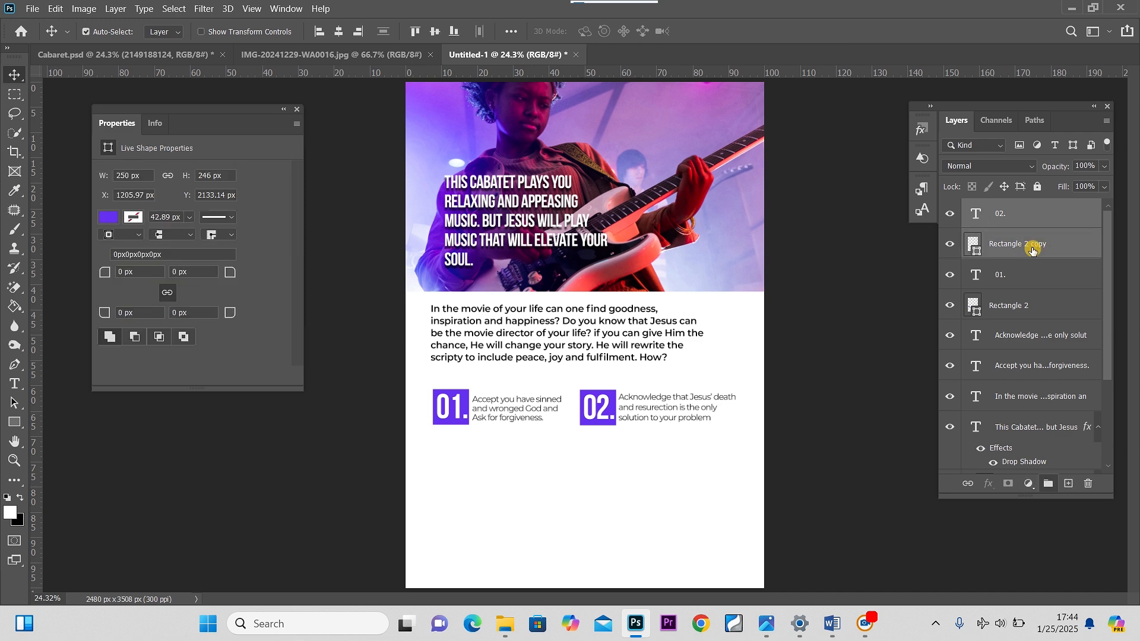
{"action": "key", "text": "ctrl+j"}
{"action": "key", "text": "ctrl+t"}
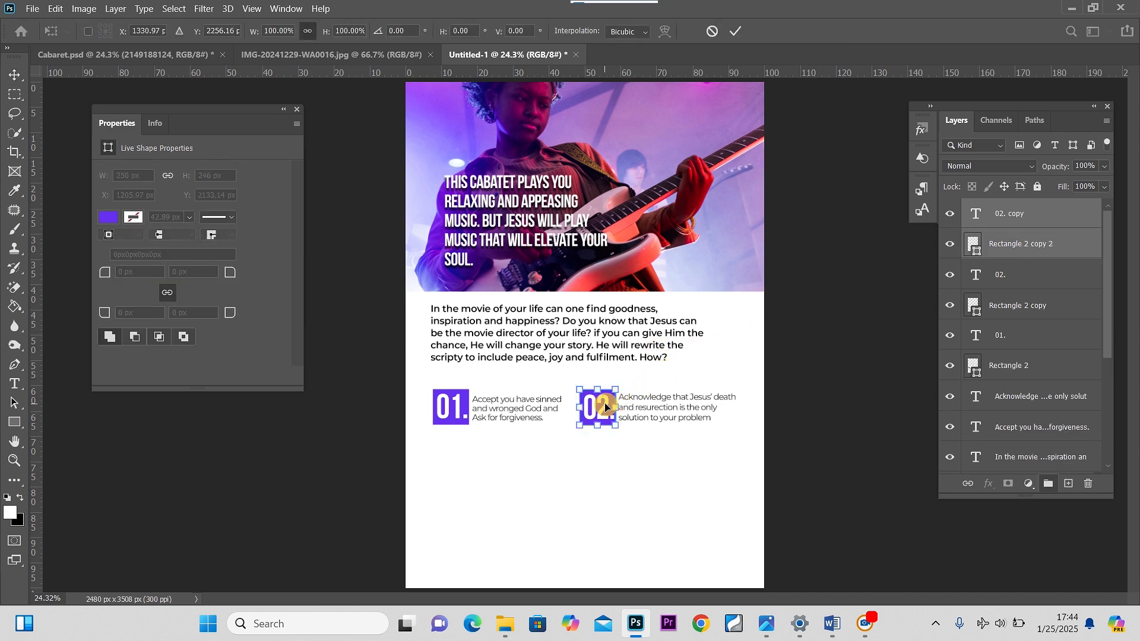
{"action": "left_click_drag", "start_coordinate": [605, 403], "coordinate": [457, 457]}
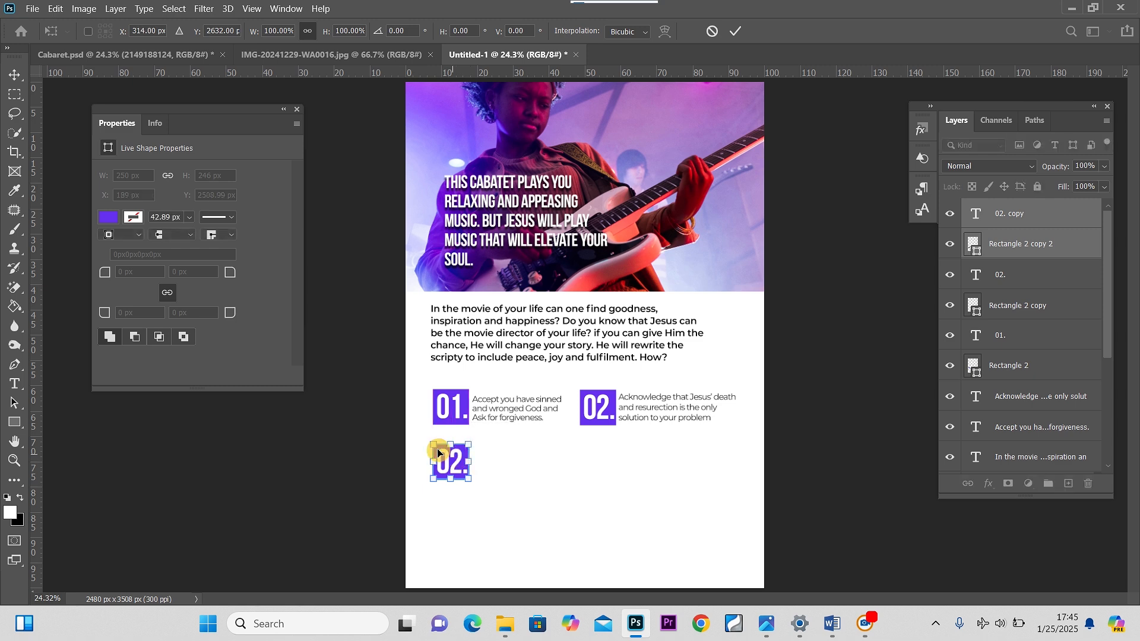
{"action": "left_click", "coordinate": [14, 76]}
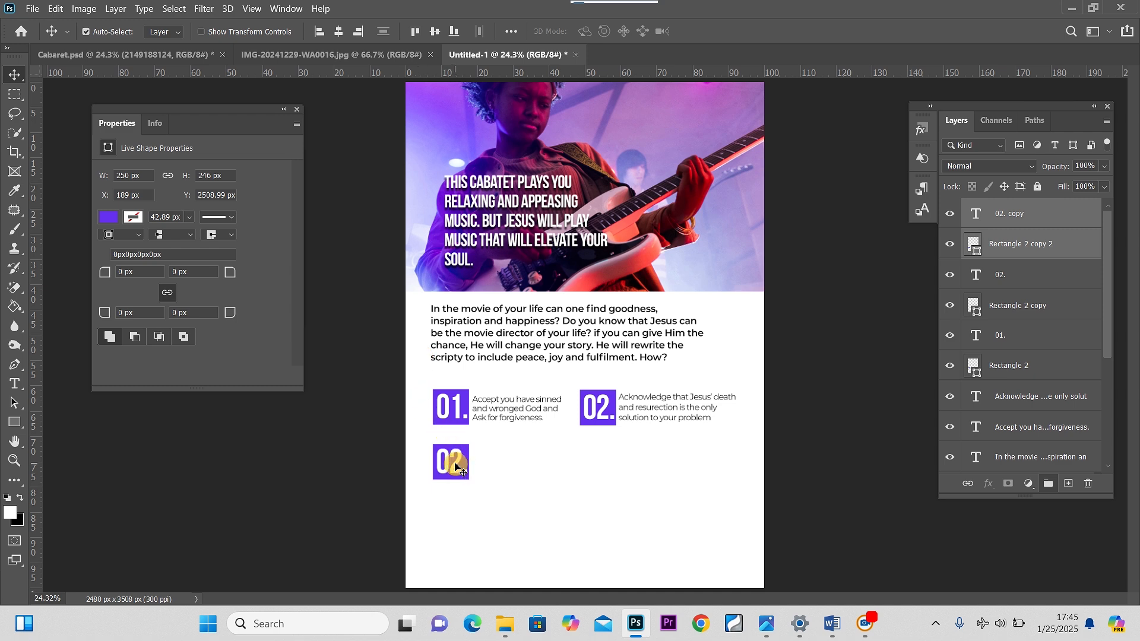
Change the copied number to 03
{"action": "double_click", "coordinate": [978, 217]}
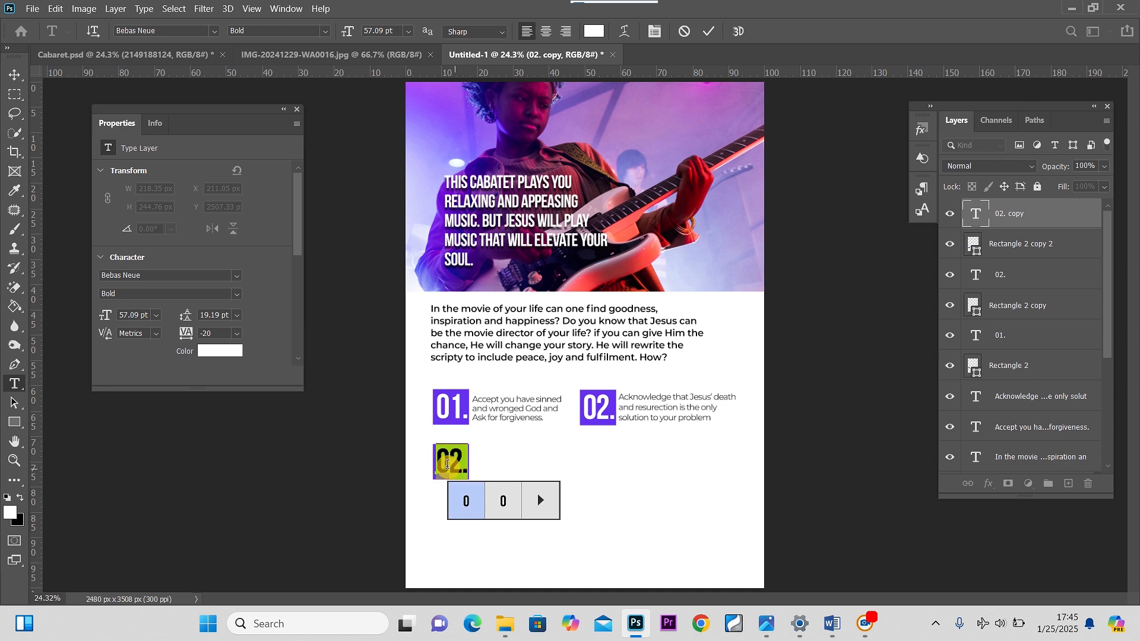
{"action": "left_click", "coordinate": [463, 460]}
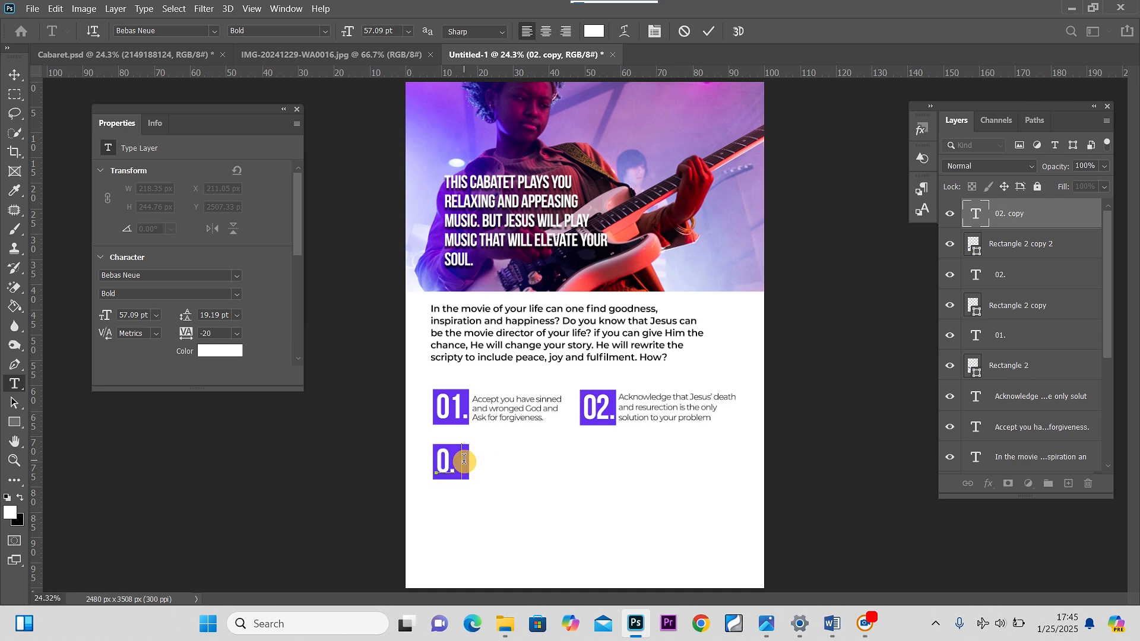
{"action": "left_click", "coordinate": [15, 76]}
Duplicate the first step text and place the copy beside the 03. square
{"action": "left_click", "coordinate": [516, 410]}
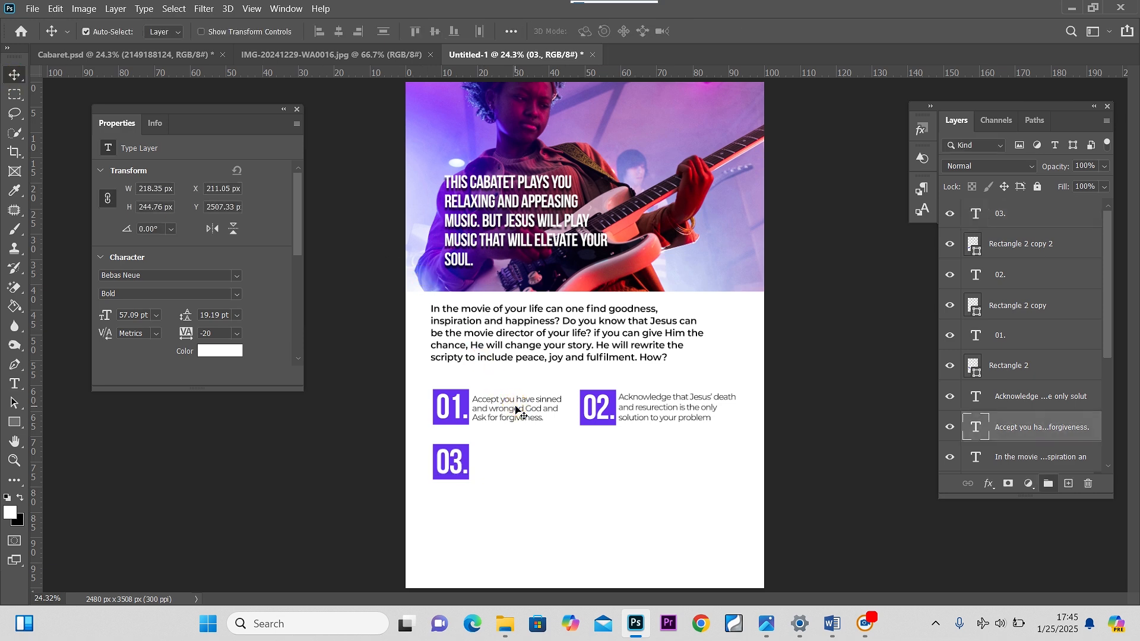
{"action": "left_click_drag", "start_coordinate": [517, 410], "coordinate": [518, 462]}
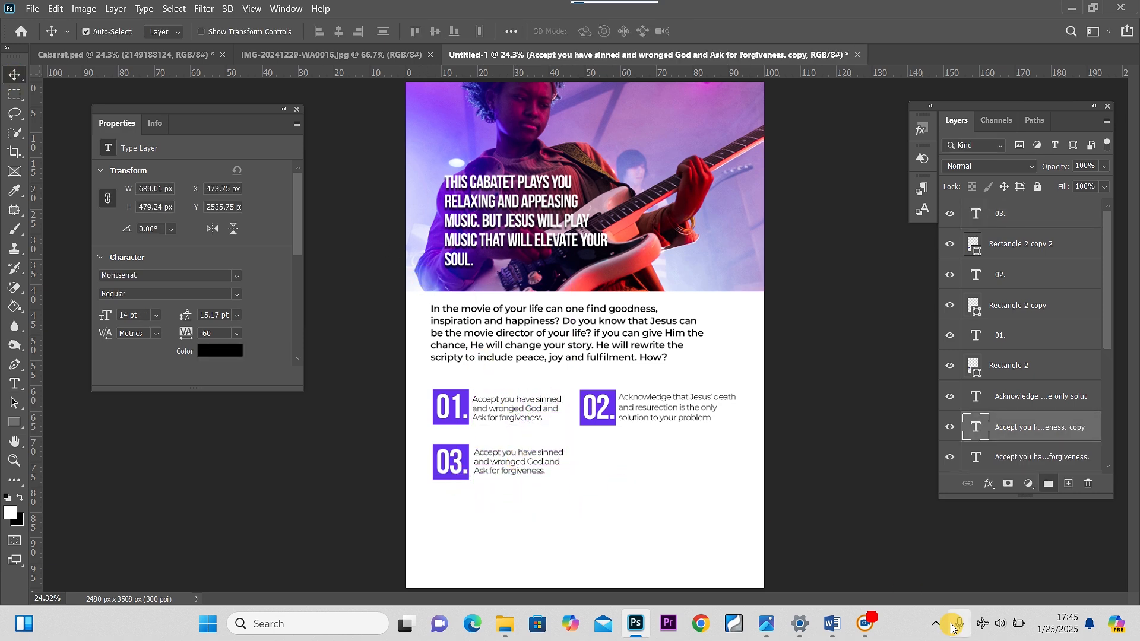
In Word, copy the line 'Confess that you accept Jesus Christ as your Lord and Saviour and invite him to live in your heart', then return to Photoshop
{"action": "left_click", "coordinate": [836, 622]}
{"action": "left_click", "coordinate": [919, 549]}
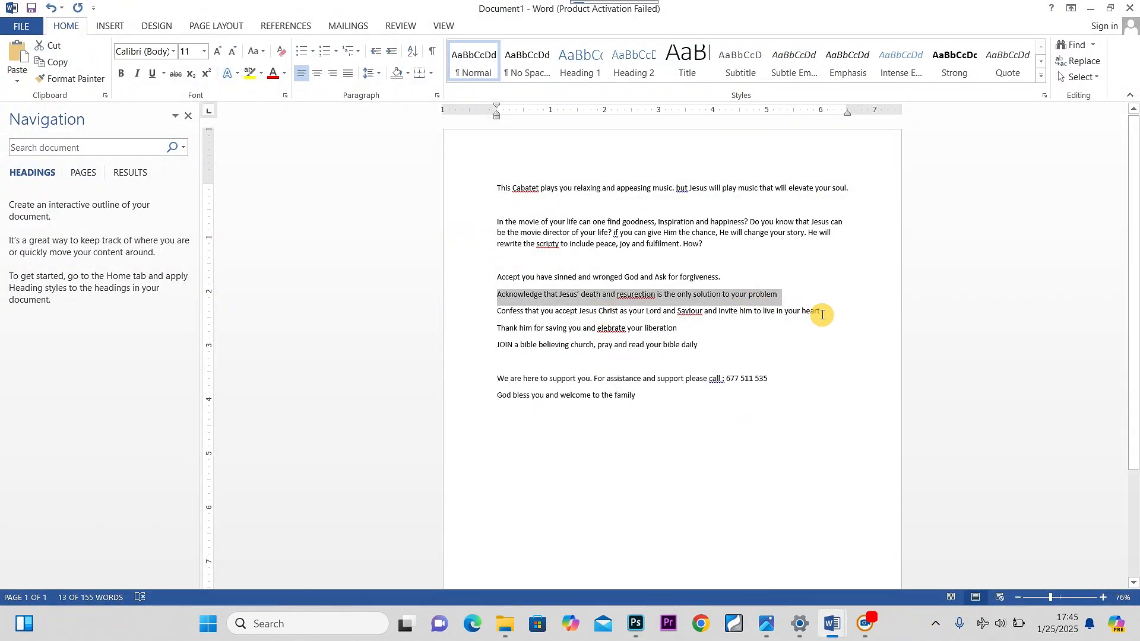
{"action": "left_click_drag", "start_coordinate": [822, 314], "coordinate": [499, 319]}
{"action": "key", "text": "ctrl+c"}
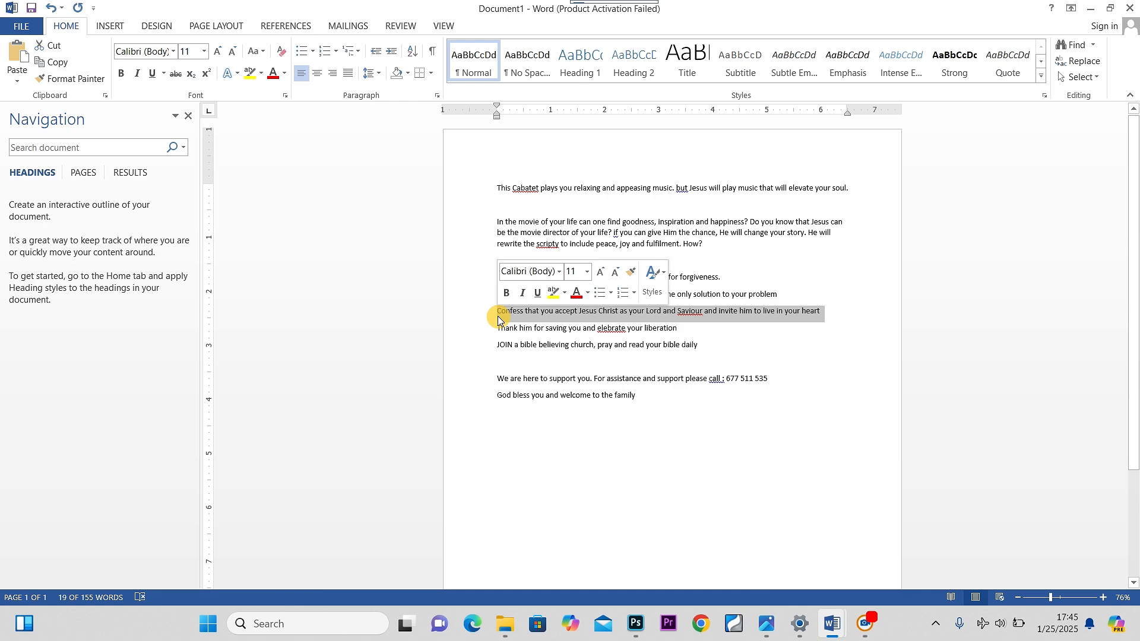
{"action": "left_click", "coordinate": [635, 624]}
Paste the copied line into the duplicated step text, shorten its text box and nudge it slightly up
{"action": "double_click", "coordinate": [490, 466]}
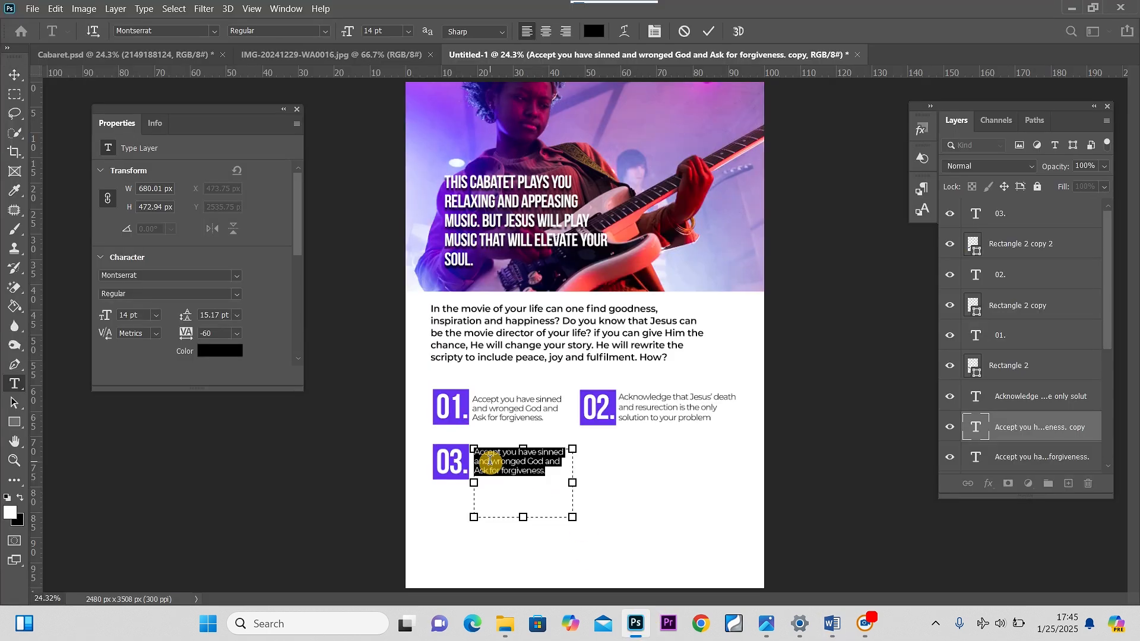
{"action": "key", "text": "ctrl+v"}
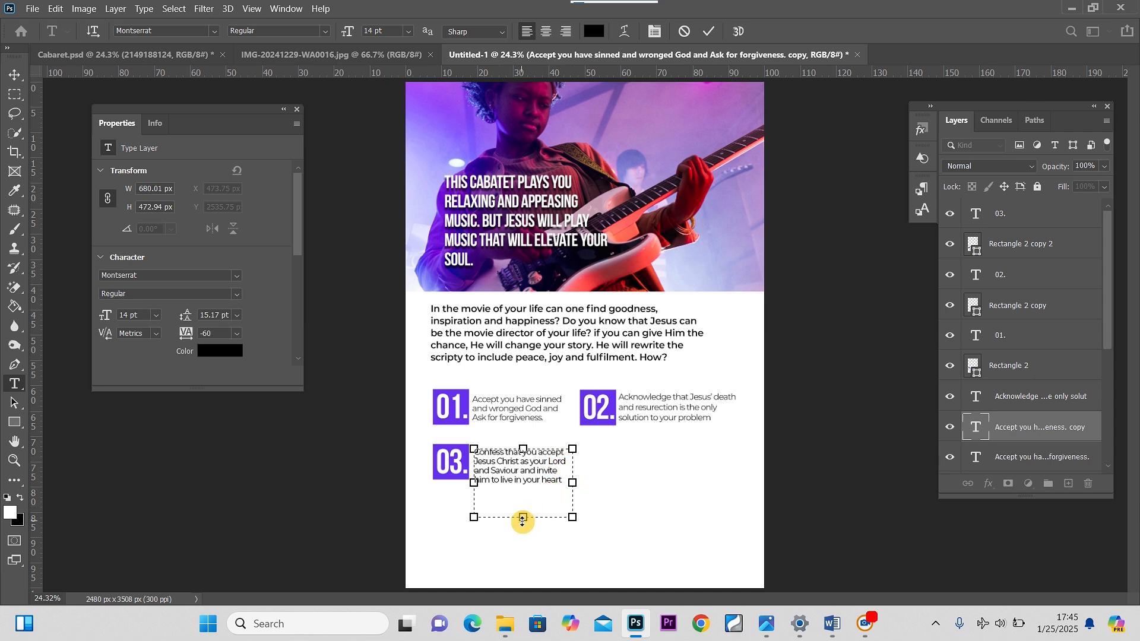
{"action": "left_click_drag", "start_coordinate": [523, 521], "coordinate": [521, 491]}
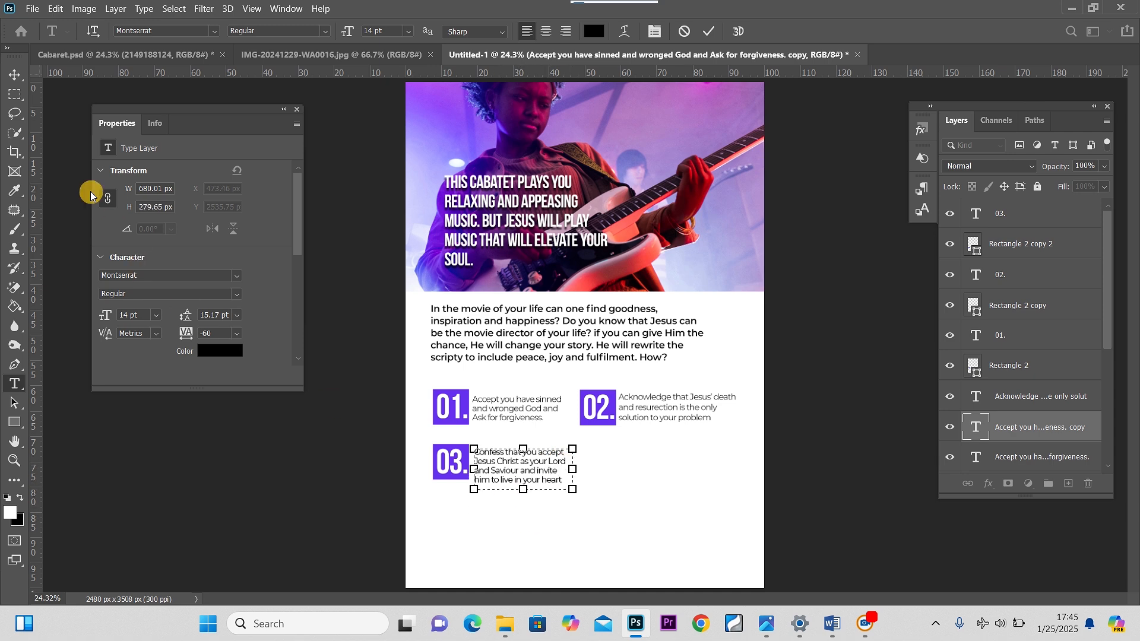
{"action": "left_click", "coordinate": [15, 75]}
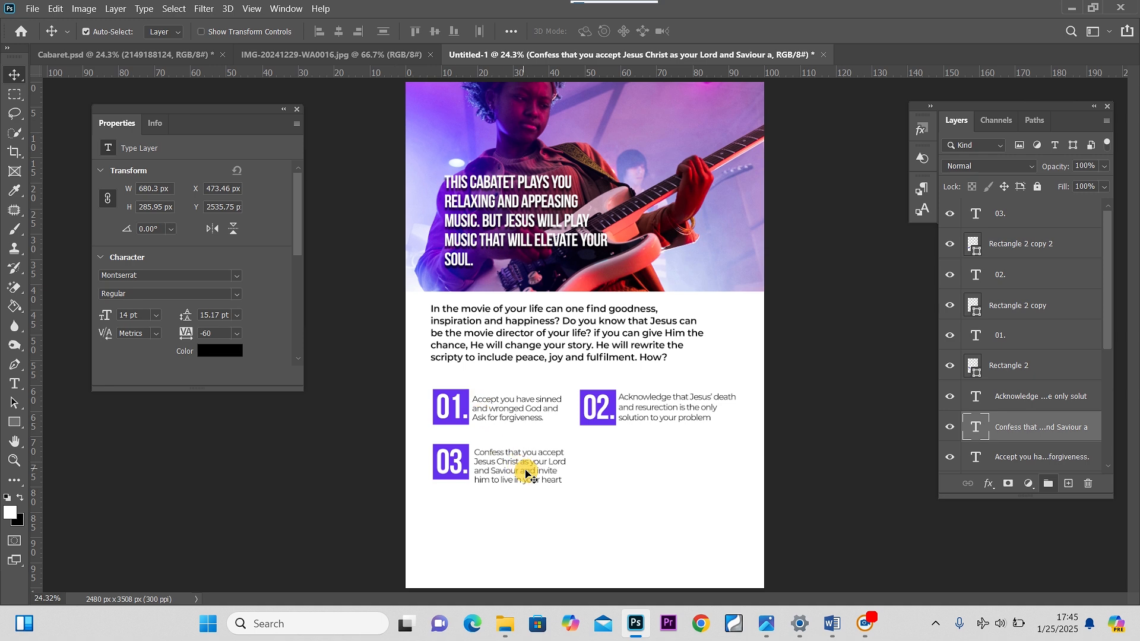
{"action": "left_click_drag", "start_coordinate": [527, 471], "coordinate": [527, 470]}
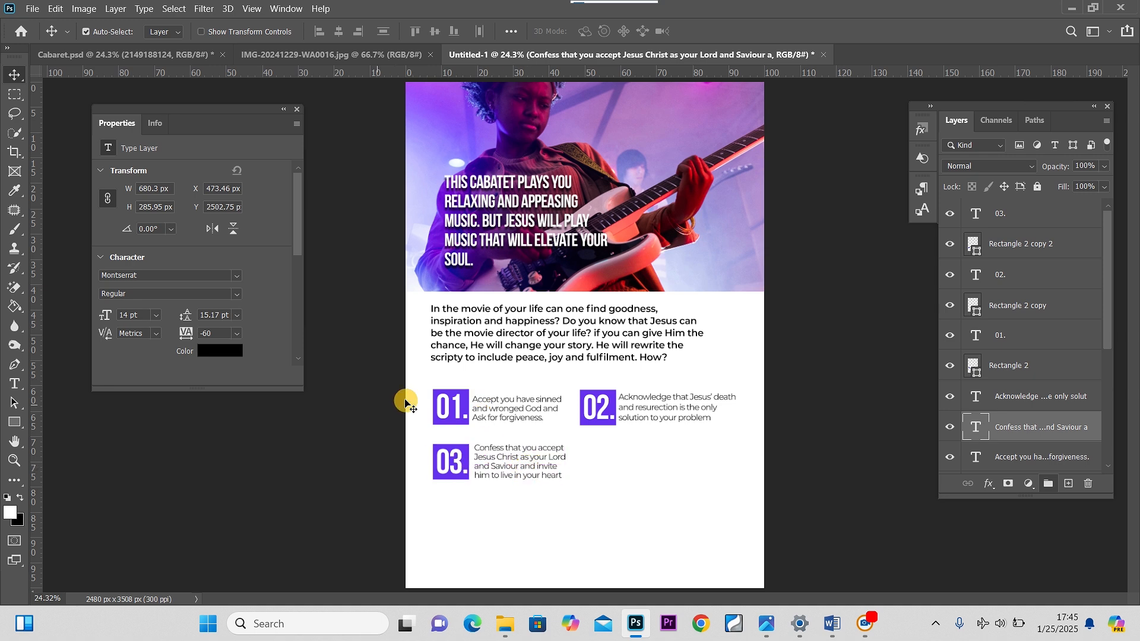
Duplicate the 03. square with its number and place the copy beside the third step text, under the 02. block
{"action": "left_click", "coordinate": [1016, 221]}
{"action": "left_click", "coordinate": [1019, 241], "text": "ctrl"}
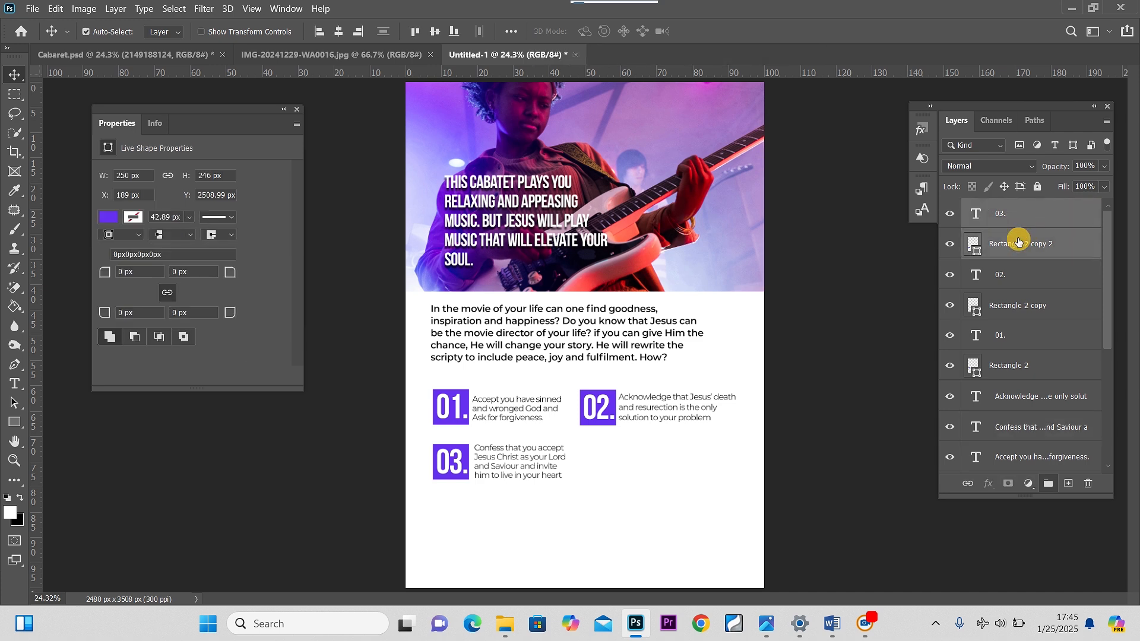
{"action": "key", "text": "ctrl+j"}
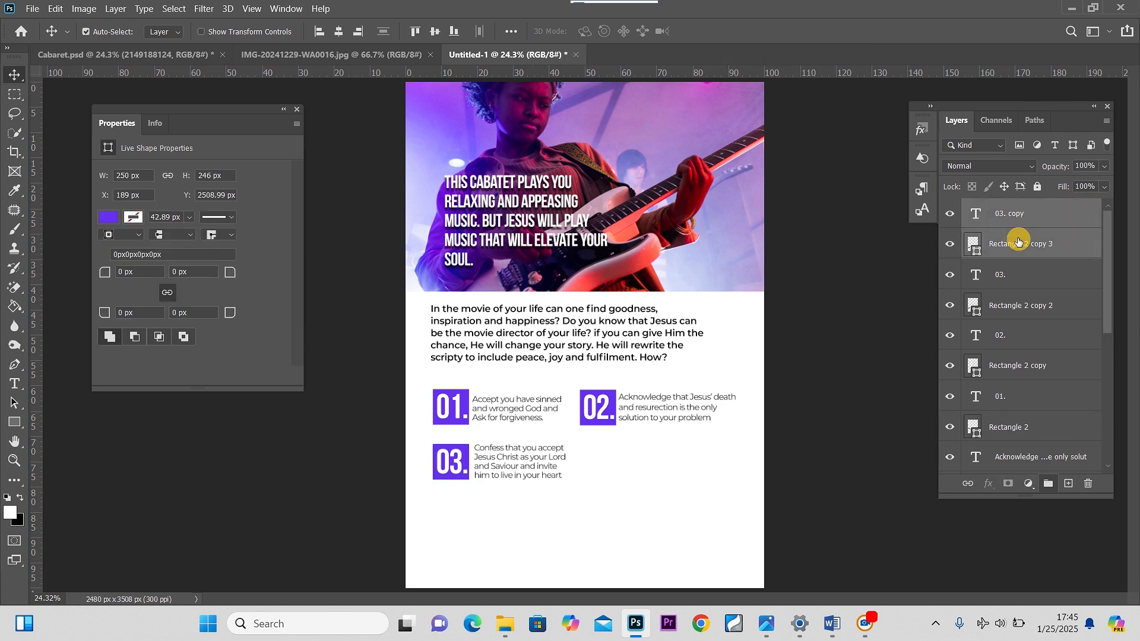
{"action": "key", "text": "ctrl+t"}
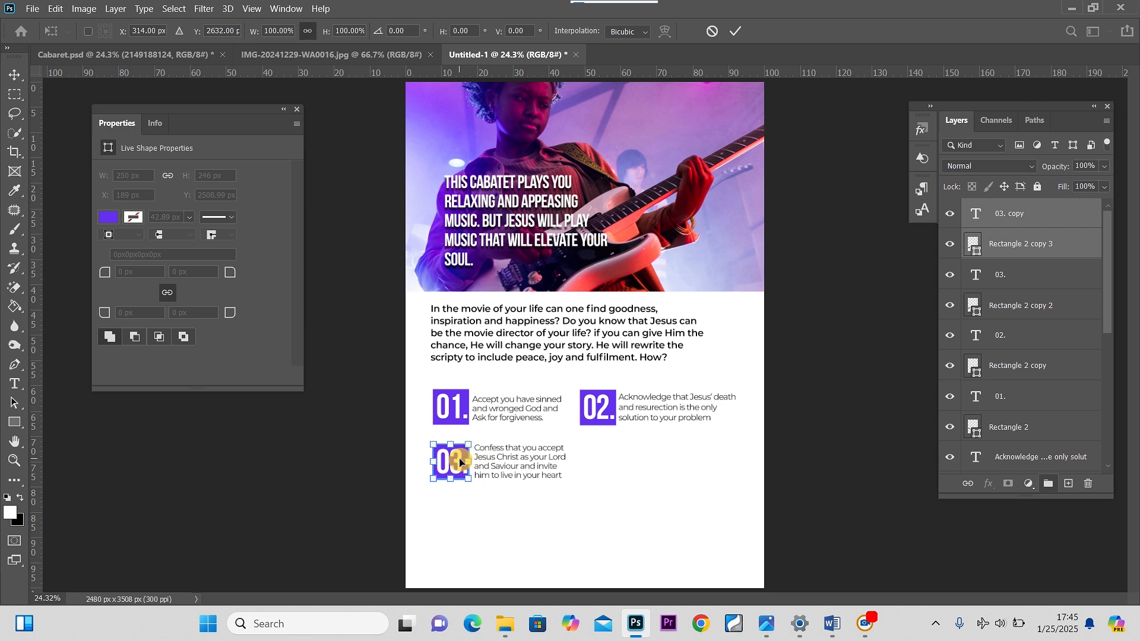
{"action": "left_click_drag", "start_coordinate": [461, 461], "coordinate": [606, 459]}
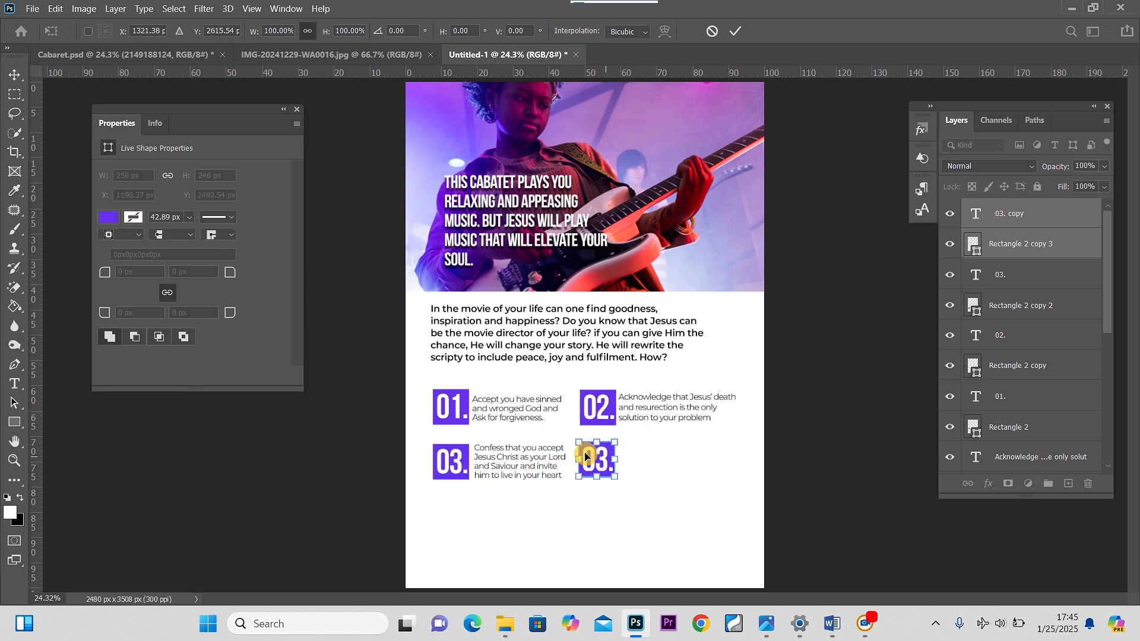
{"action": "left_click", "coordinate": [18, 79]}
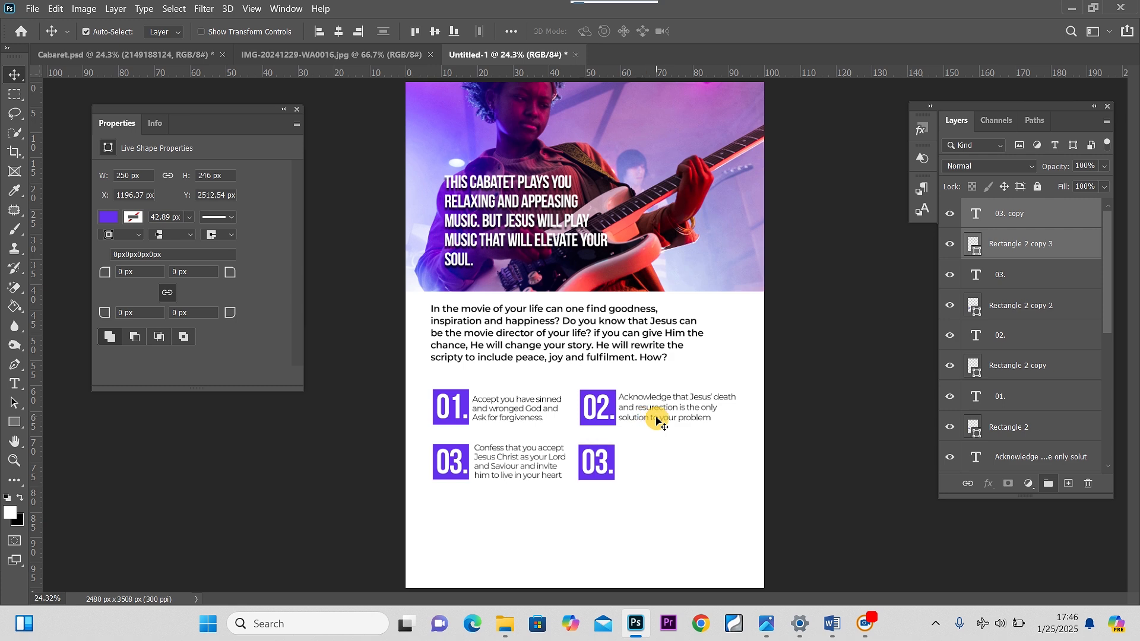
Duplicate the second step text beside the lower 03. square, and select the line 'Thank him for saving you and elebrate your liberation' in Word
{"action": "left_click_drag", "start_coordinate": [649, 413], "coordinate": [650, 467]}
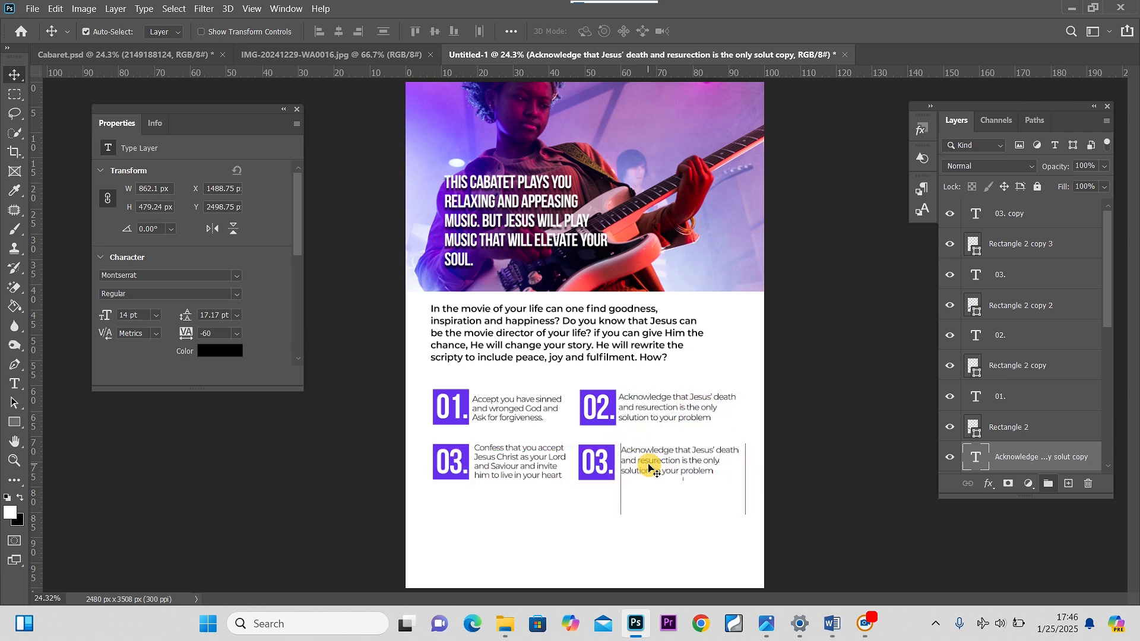
{"action": "left_click", "coordinate": [832, 623]}
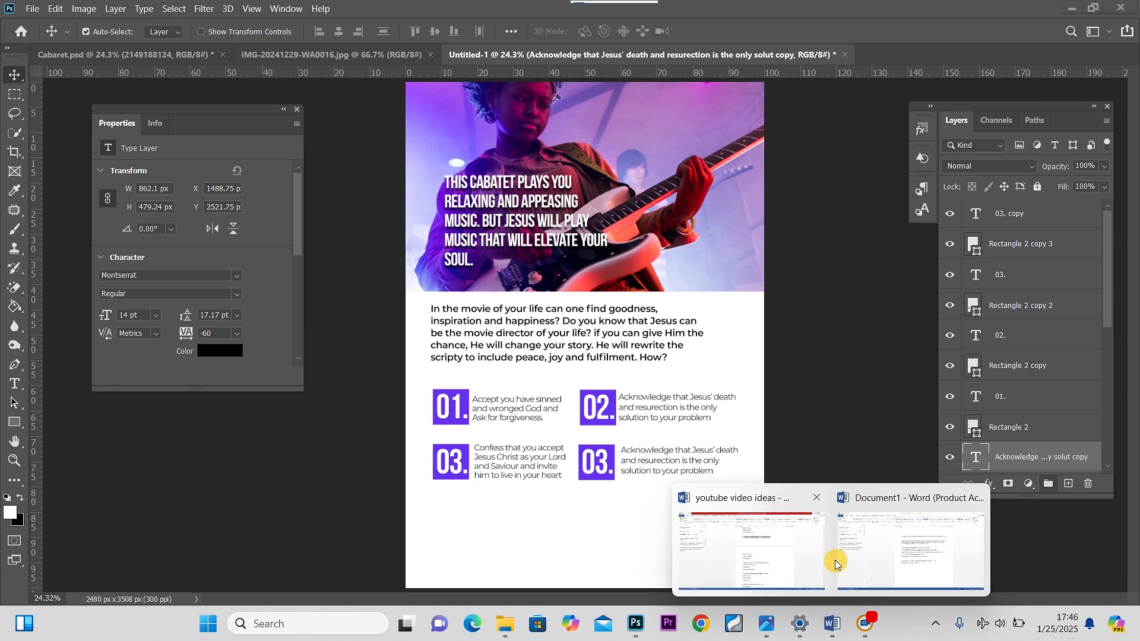
{"action": "left_click", "coordinate": [877, 554]}
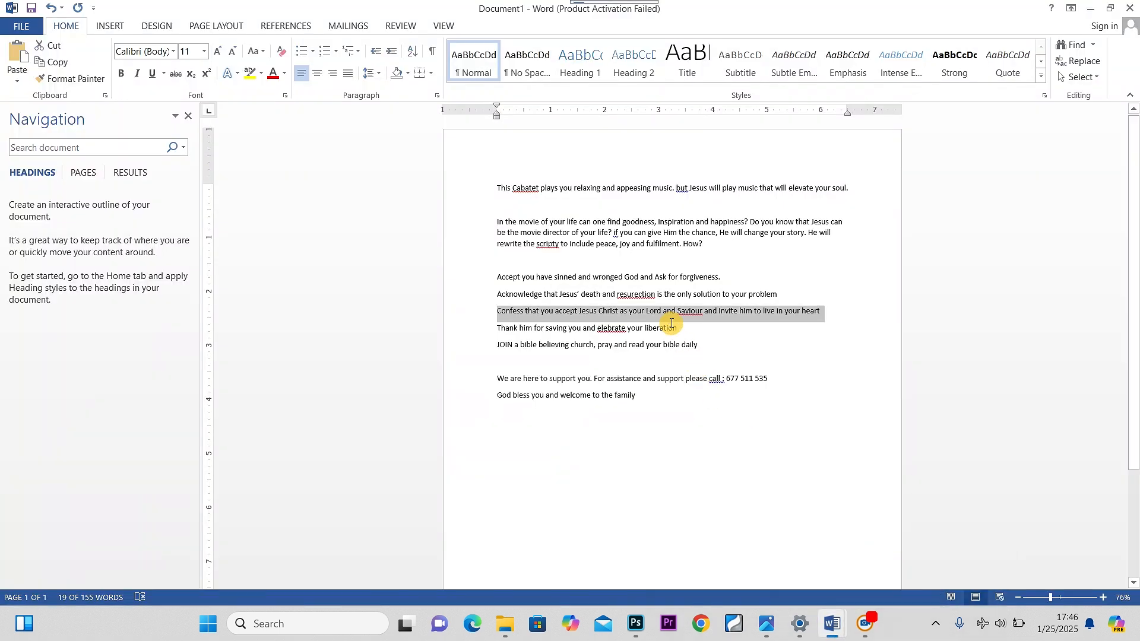
{"action": "left_click_drag", "start_coordinate": [682, 328], "coordinate": [514, 331]}
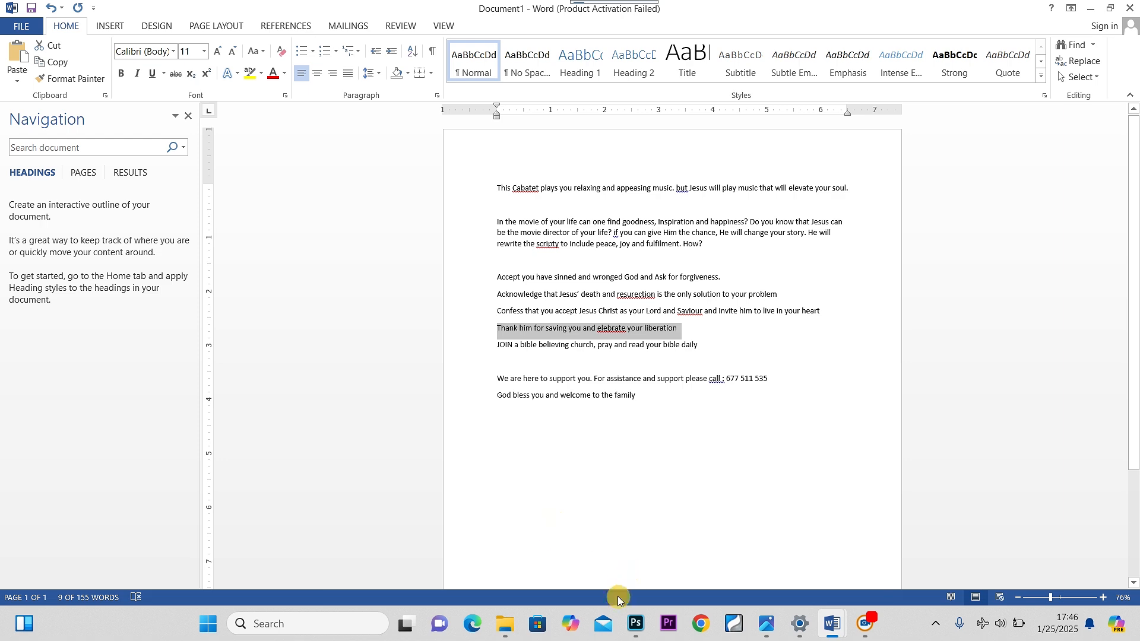
{"action": "left_click", "coordinate": [635, 623]}
Paste the copied line into the duplicated step text and narrow its text box
{"action": "double_click", "coordinate": [662, 466]}
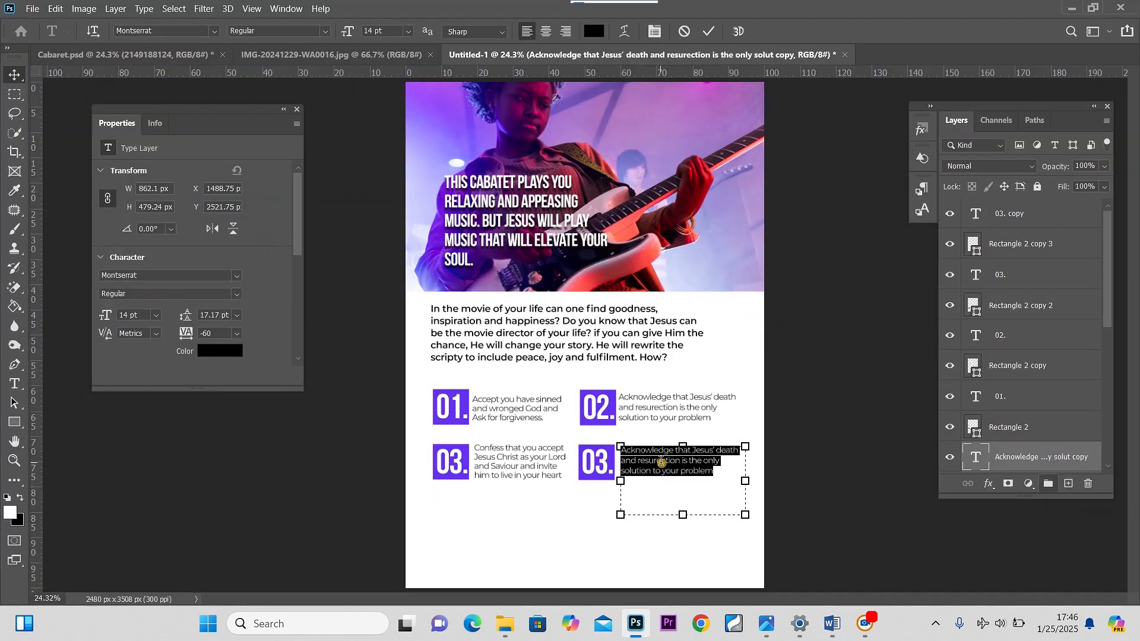
{"action": "type", "text": "Thank him for saving you and celebrate your liberation"}
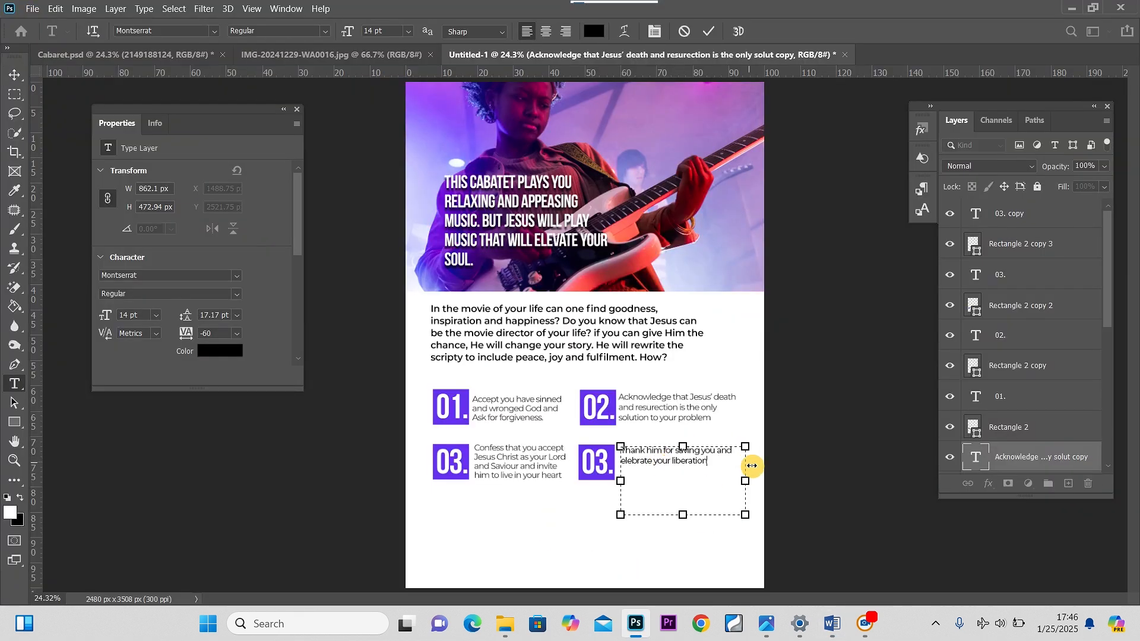
{"action": "left_click_drag", "start_coordinate": [747, 480], "coordinate": [721, 481]}
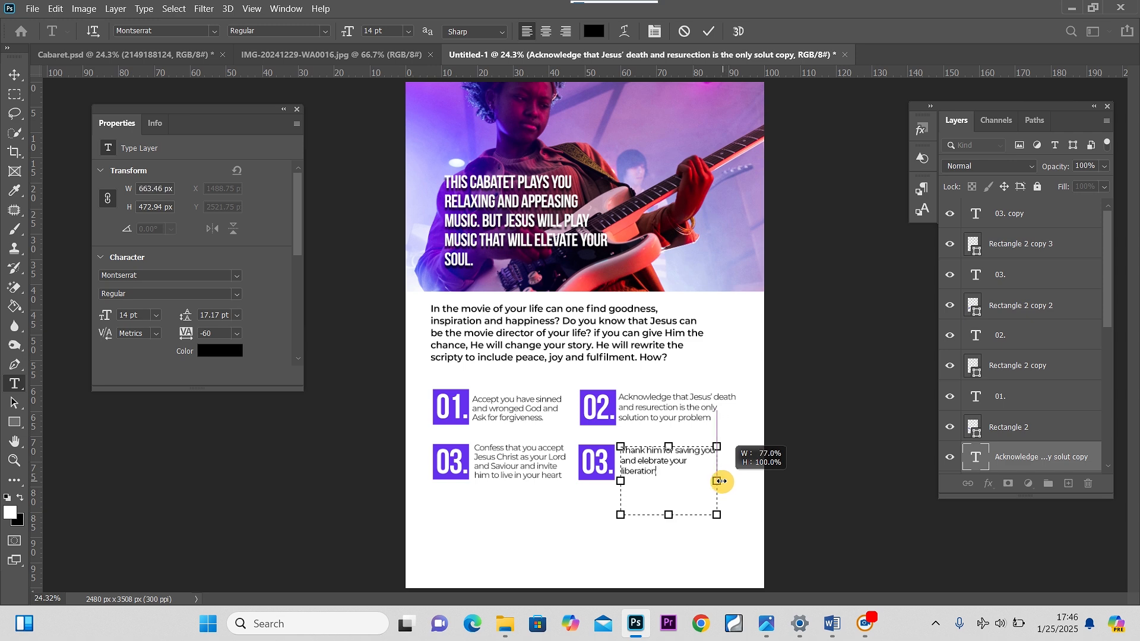
{"action": "left_click", "coordinate": [17, 71]}
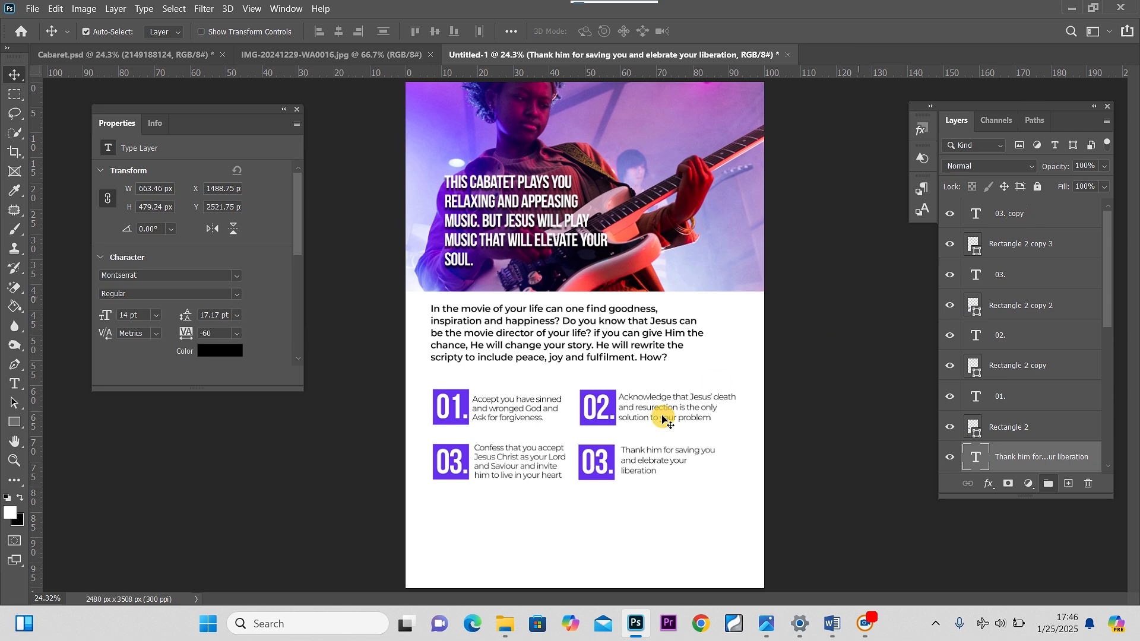
Change the number on the lower-right square to 04
{"action": "double_click", "coordinate": [598, 469]}
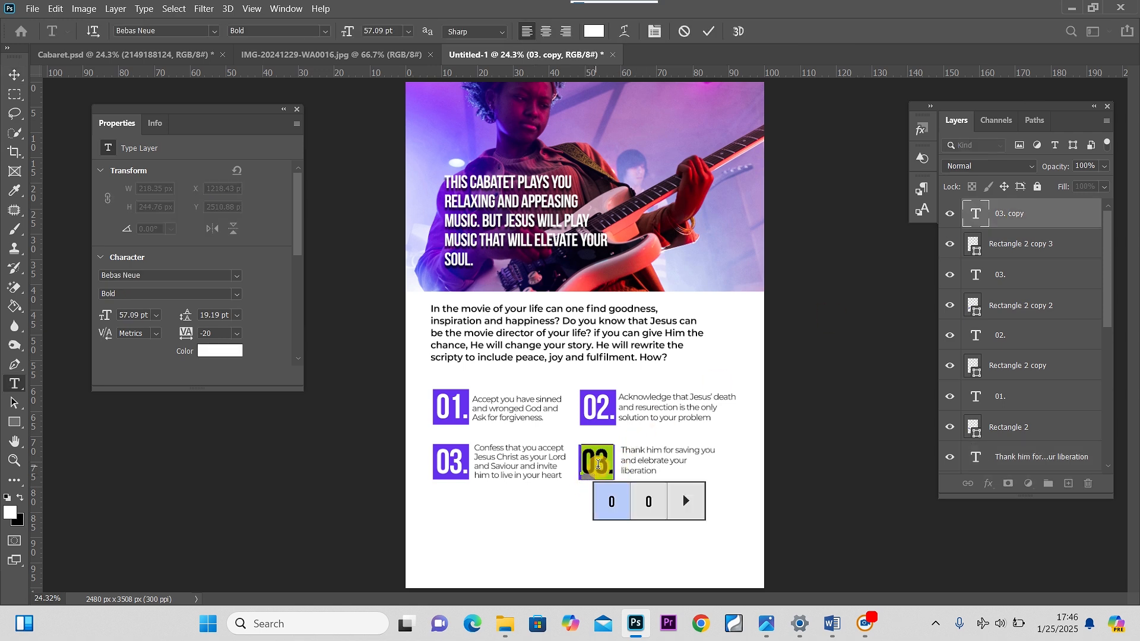
{"action": "left_click", "coordinate": [604, 457]}
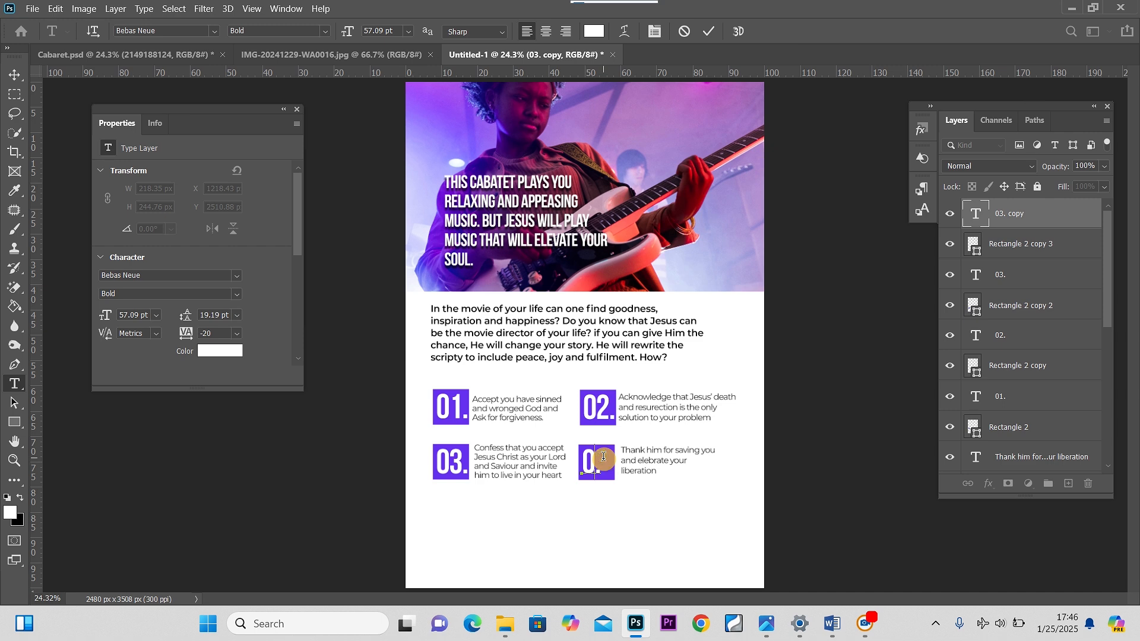
{"action": "left_click", "coordinate": [16, 76]}
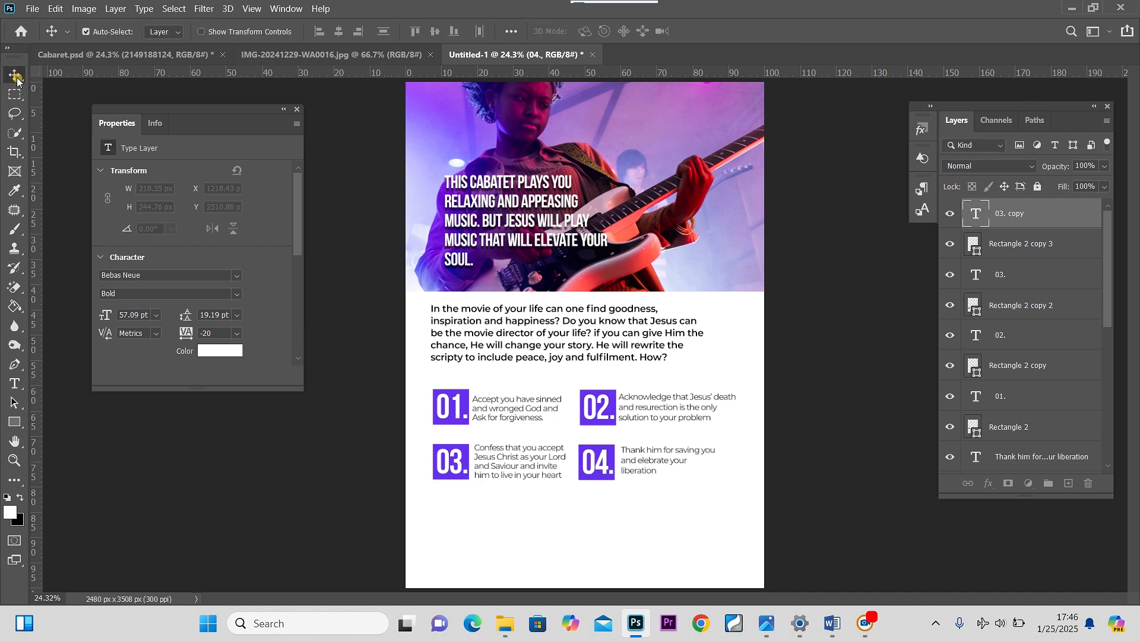
Duplicate the 04. square with its number and move the copy below the 03. block
{"action": "left_click", "coordinate": [1042, 243]}
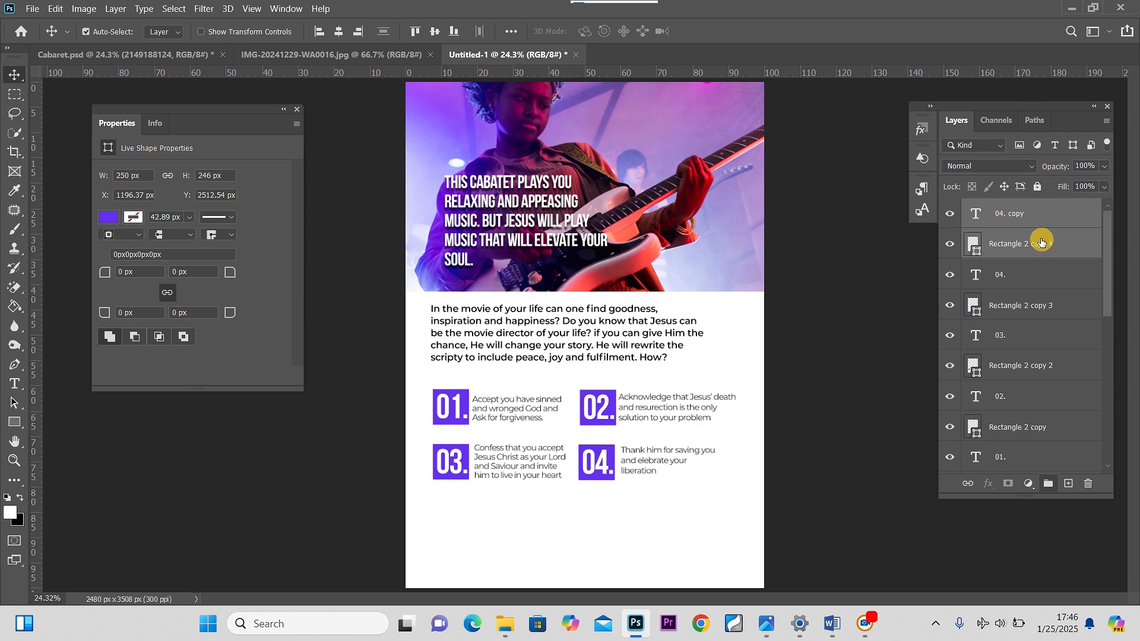
{"action": "key", "text": "ctrl+t"}
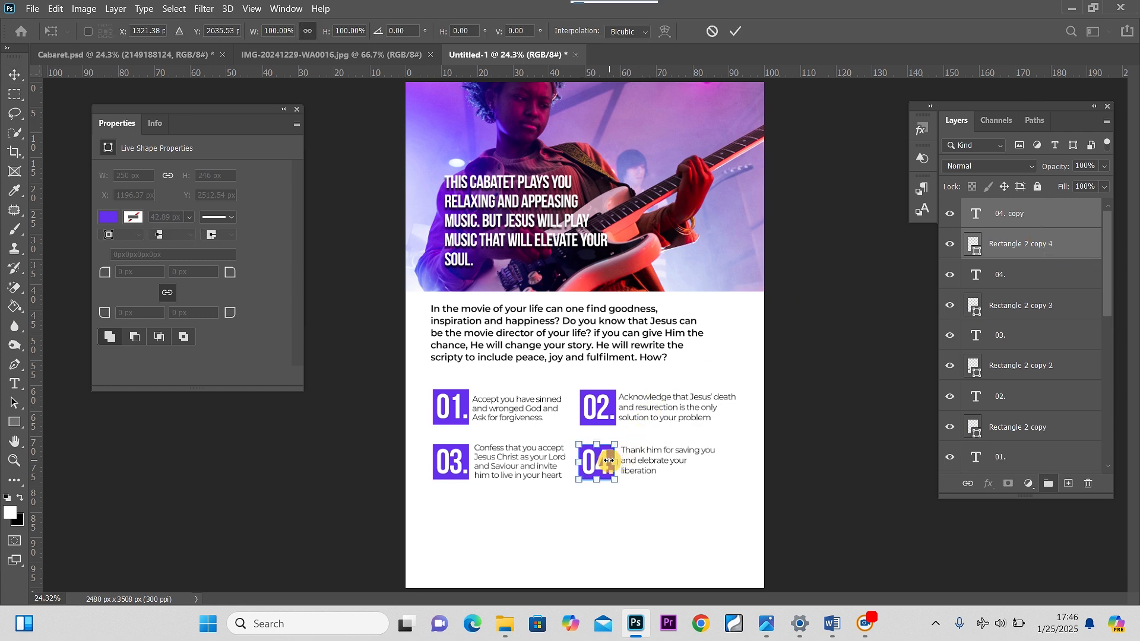
{"action": "left_click_drag", "start_coordinate": [608, 463], "coordinate": [461, 521]}
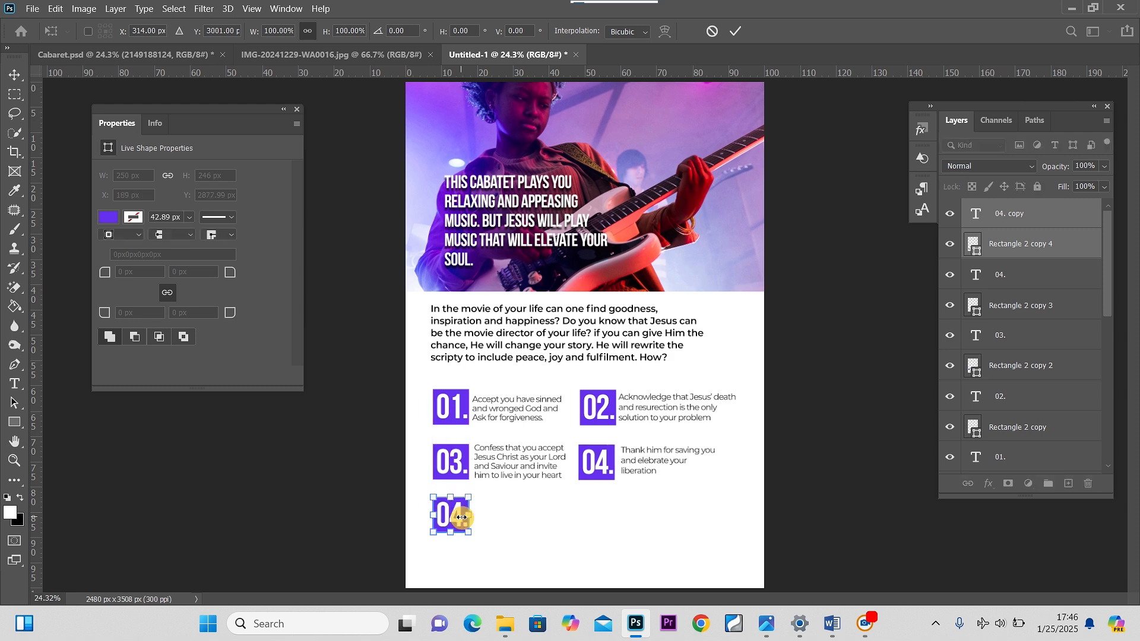
{"action": "left_click", "coordinate": [13, 76]}
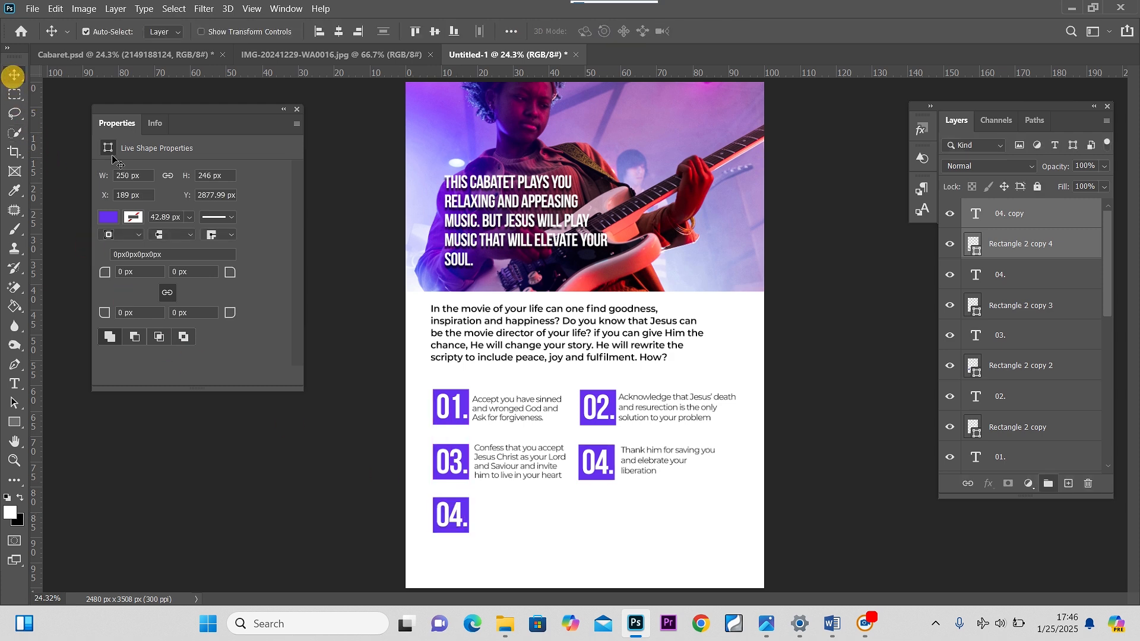
Duplicate the third step text and place the copy beside the new lowest square
{"action": "double_click", "coordinate": [522, 472]}
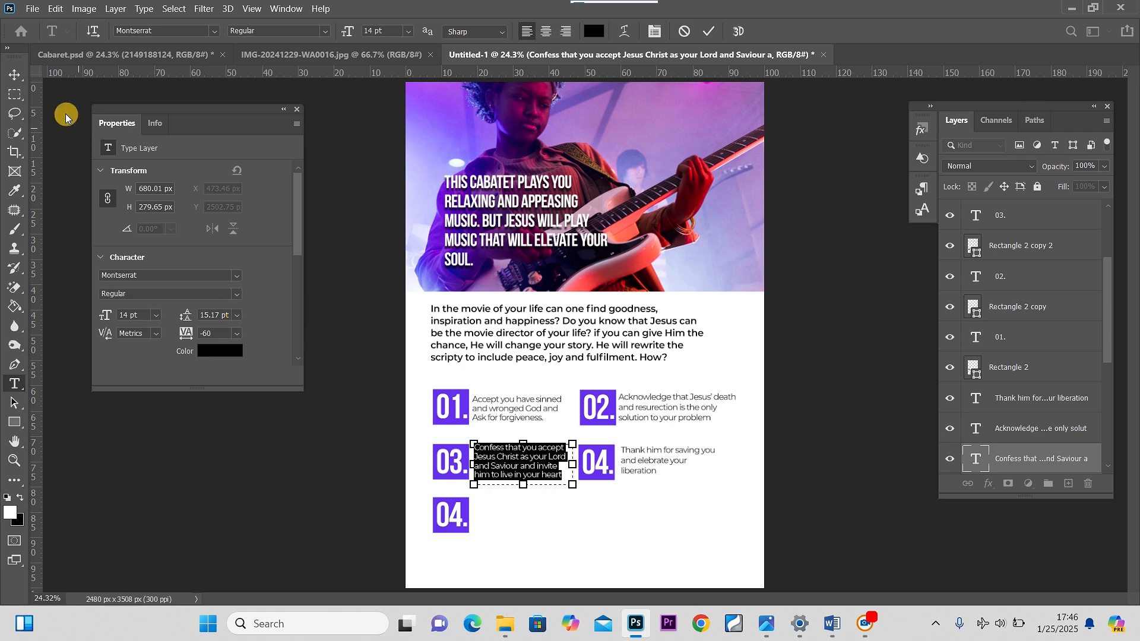
{"action": "left_click", "coordinate": [13, 76]}
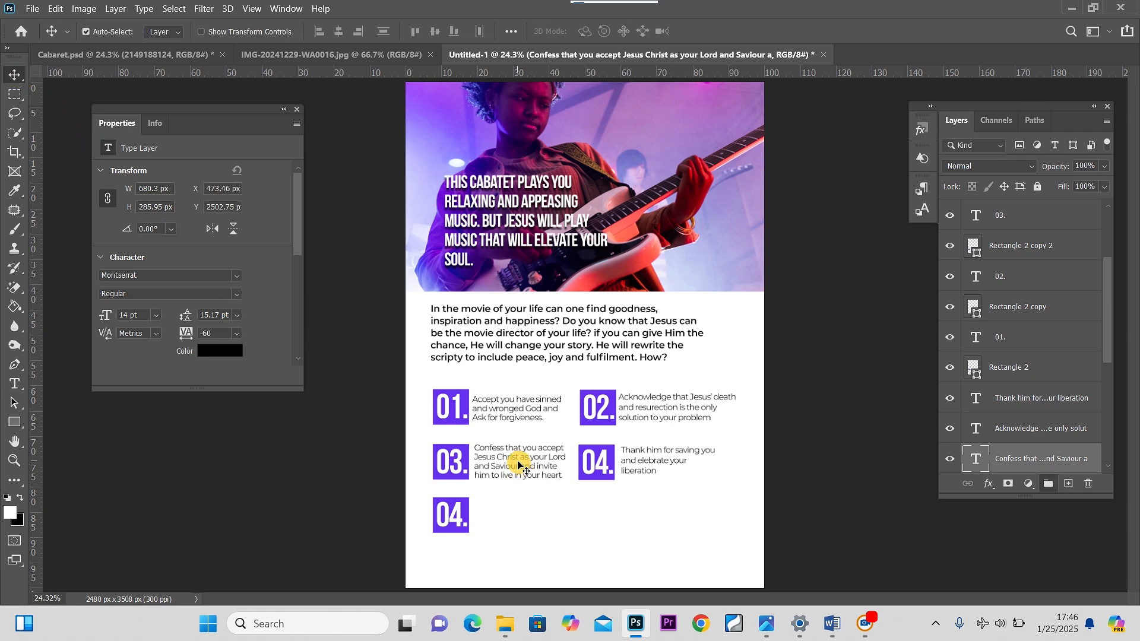
{"action": "left_click_drag", "start_coordinate": [518, 465], "coordinate": [518, 518]}
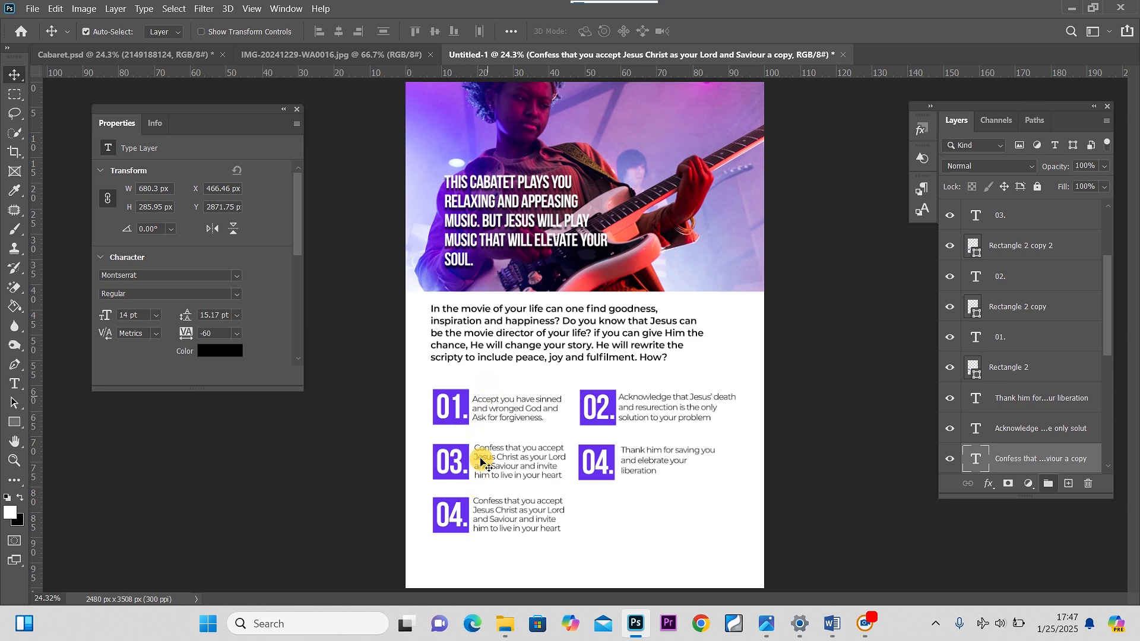
Change the number on the lowest square to 05
{"action": "left_click", "coordinate": [459, 521]}
{"action": "double_click", "coordinate": [457, 517]}
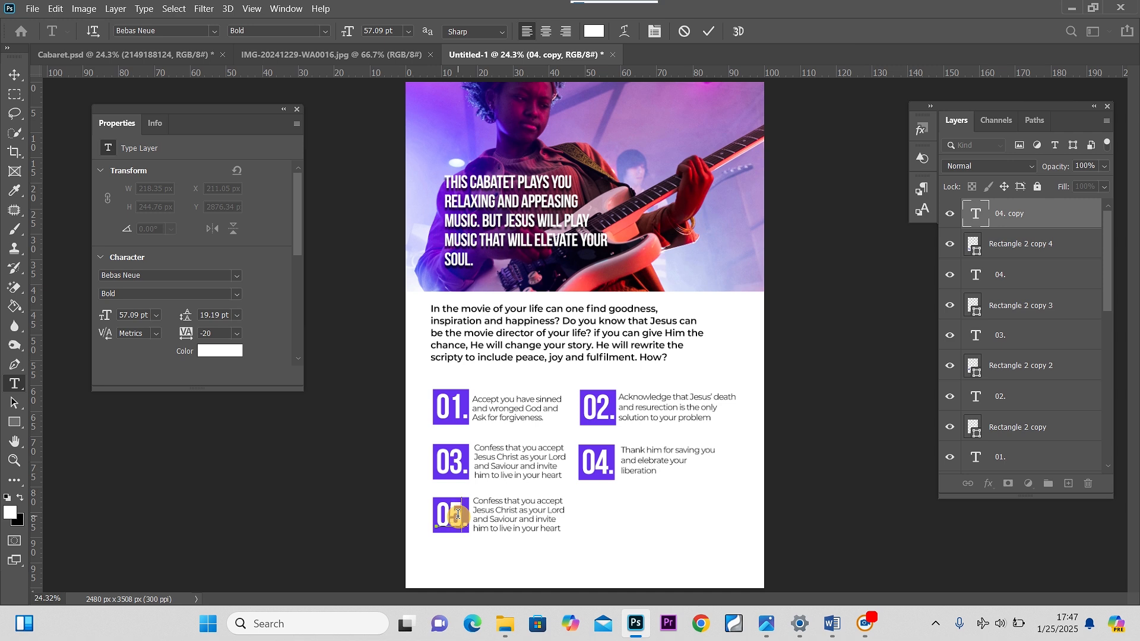
{"action": "left_click", "coordinate": [15, 74]}
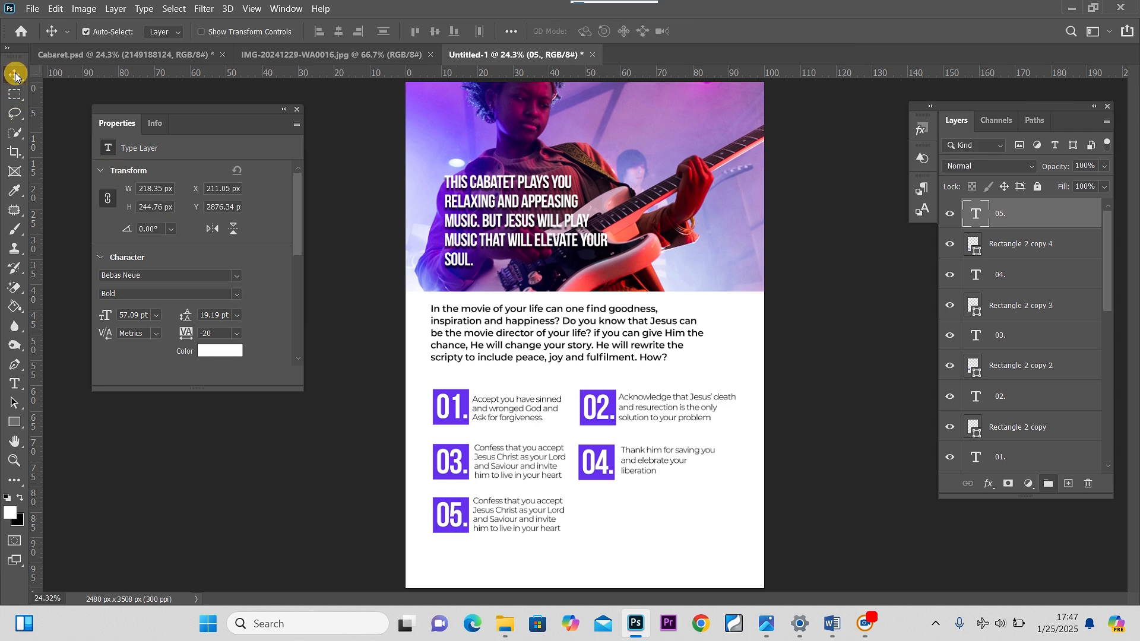
In Word, copy the line 'JOIN a bible believing church, pray and read your bible daily', then return to Photoshop
{"action": "mouse_move", "coordinate": [839, 625]}
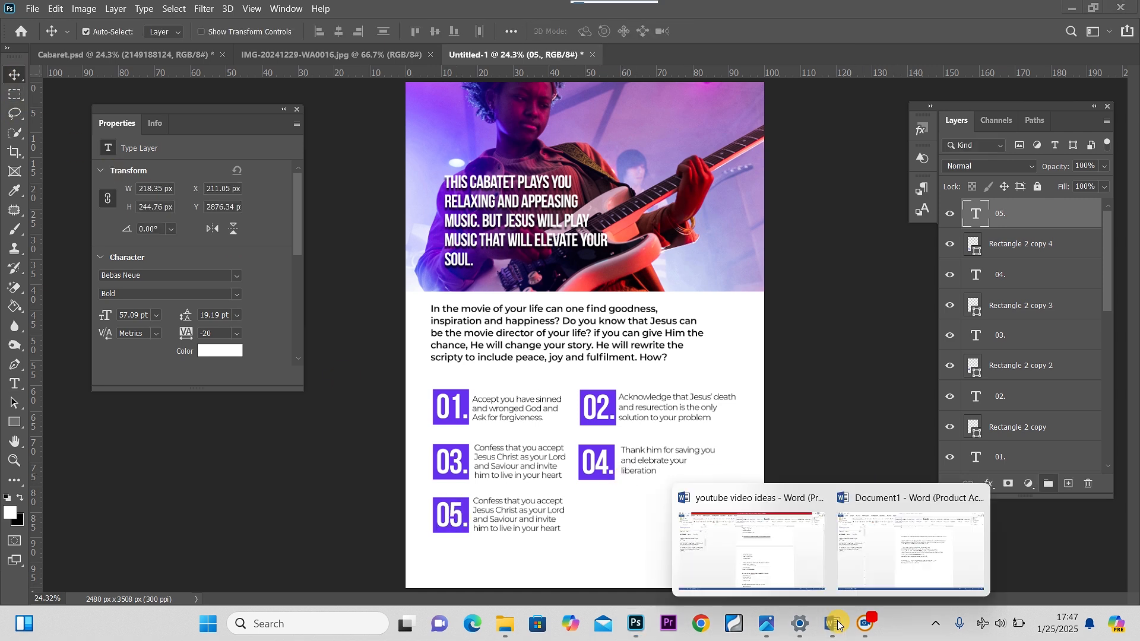
{"action": "left_click", "coordinate": [903, 558]}
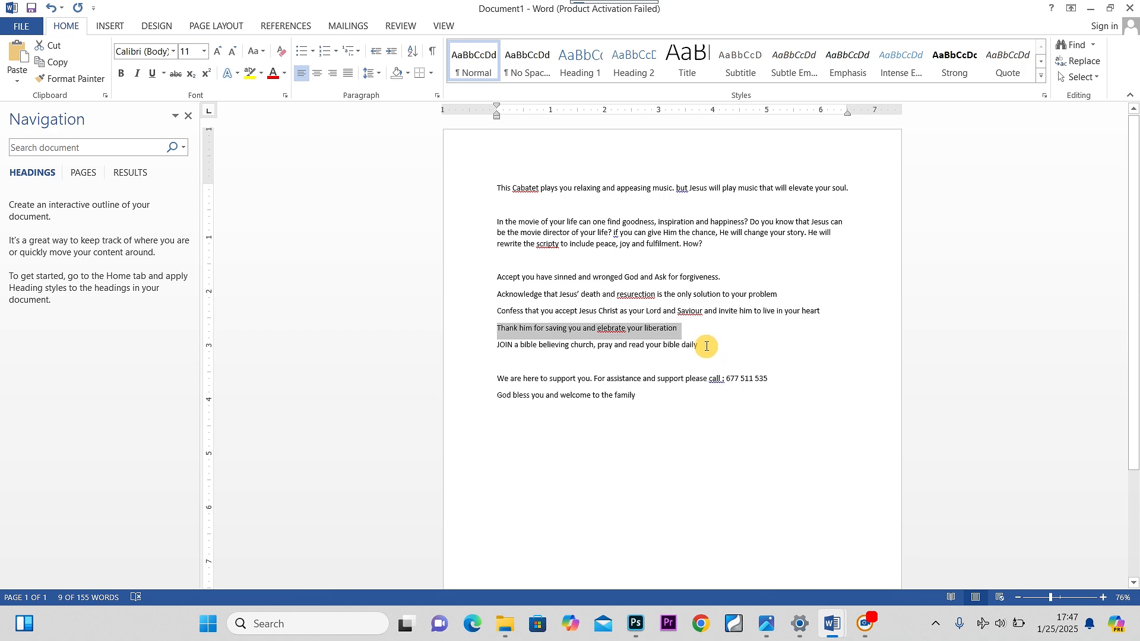
{"action": "left_click_drag", "start_coordinate": [704, 346], "coordinate": [503, 346]}
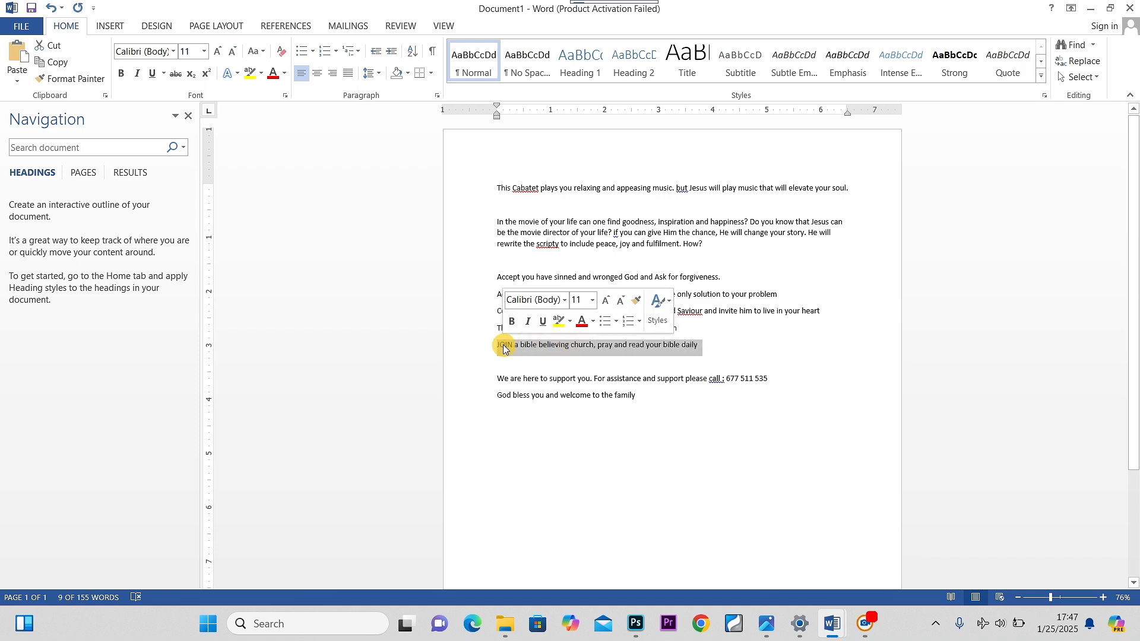
{"action": "key", "text": "ctrl+c"}
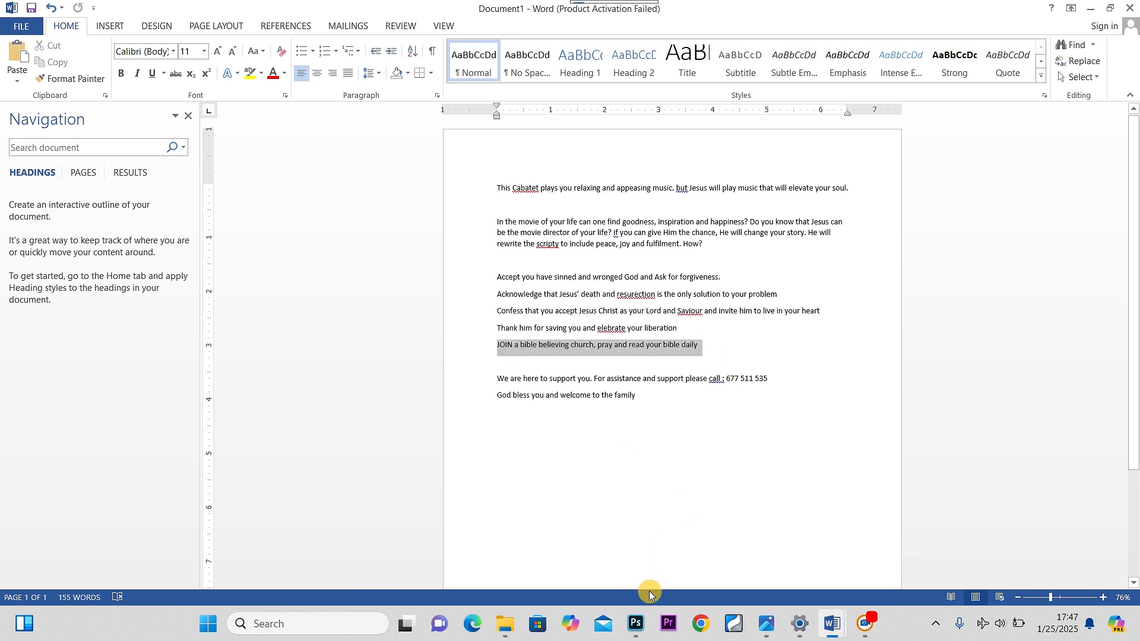
{"action": "left_click", "coordinate": [636, 623]}
Paste the JOIN line without formatting into the lowest step text and nudge it slightly down
{"action": "double_click", "coordinate": [527, 530]}
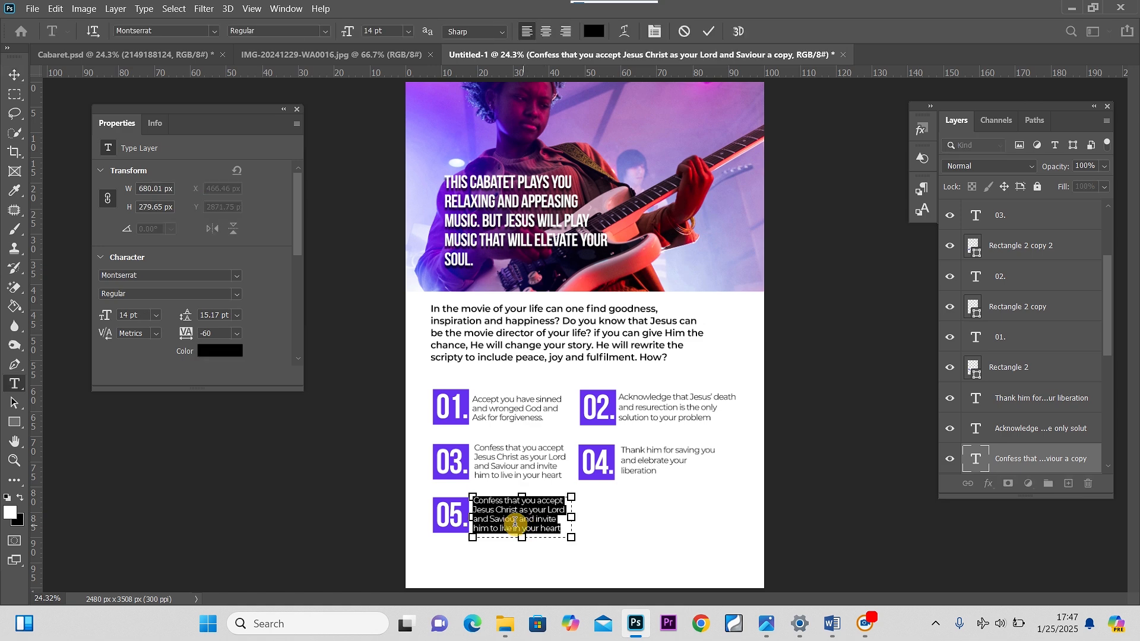
{"action": "right_click", "coordinate": [512, 528]}
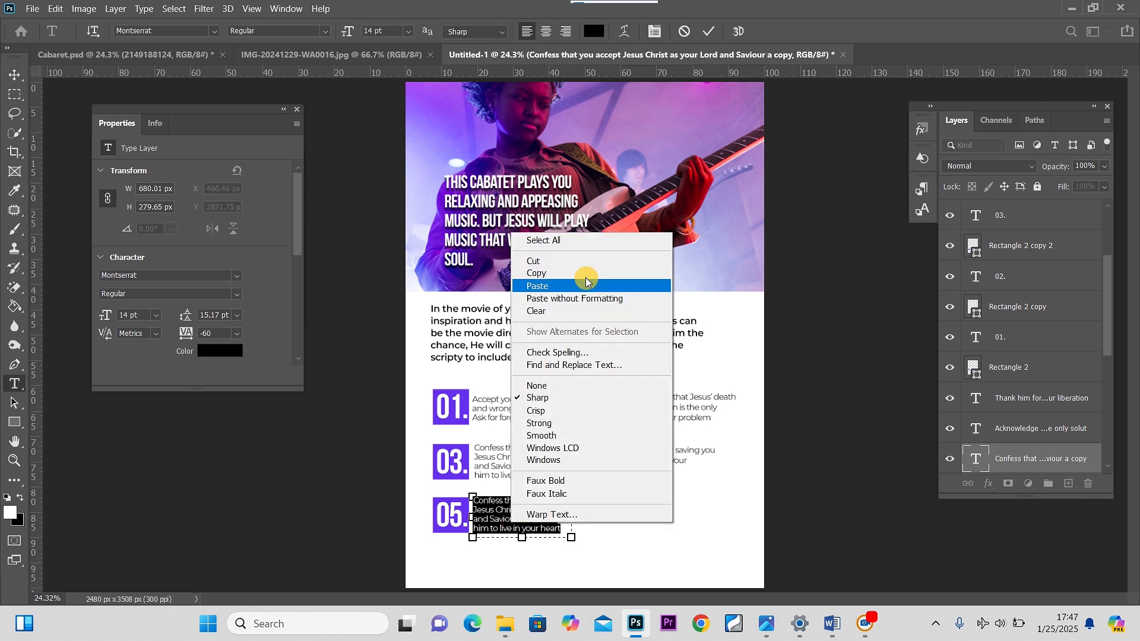
{"action": "left_click", "coordinate": [546, 298]}
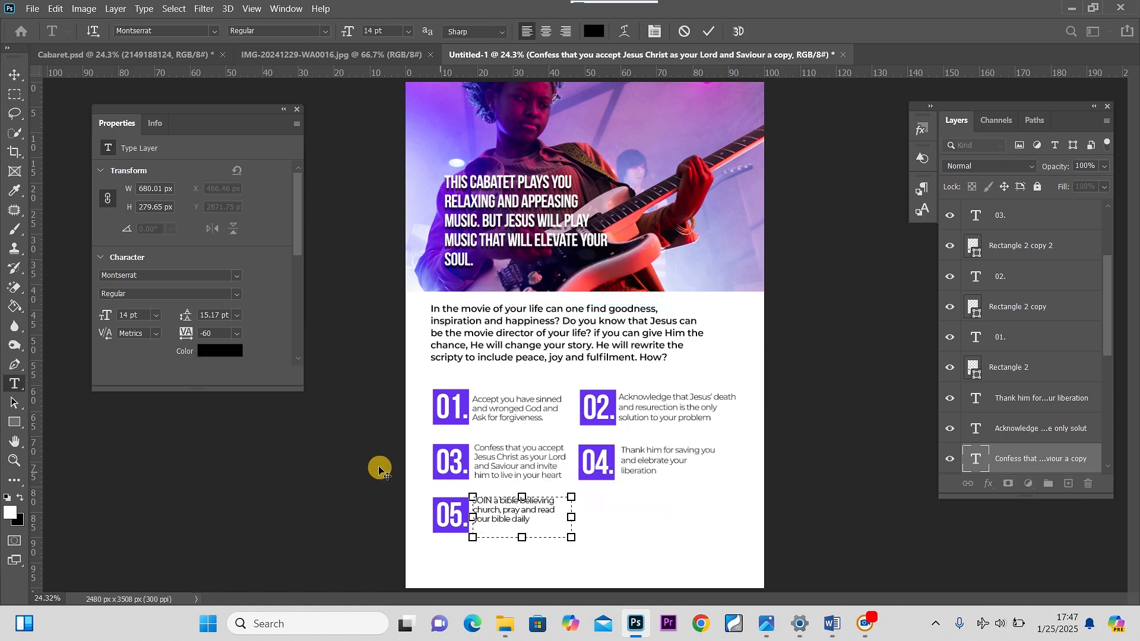
{"action": "left_click", "coordinate": [15, 75]}
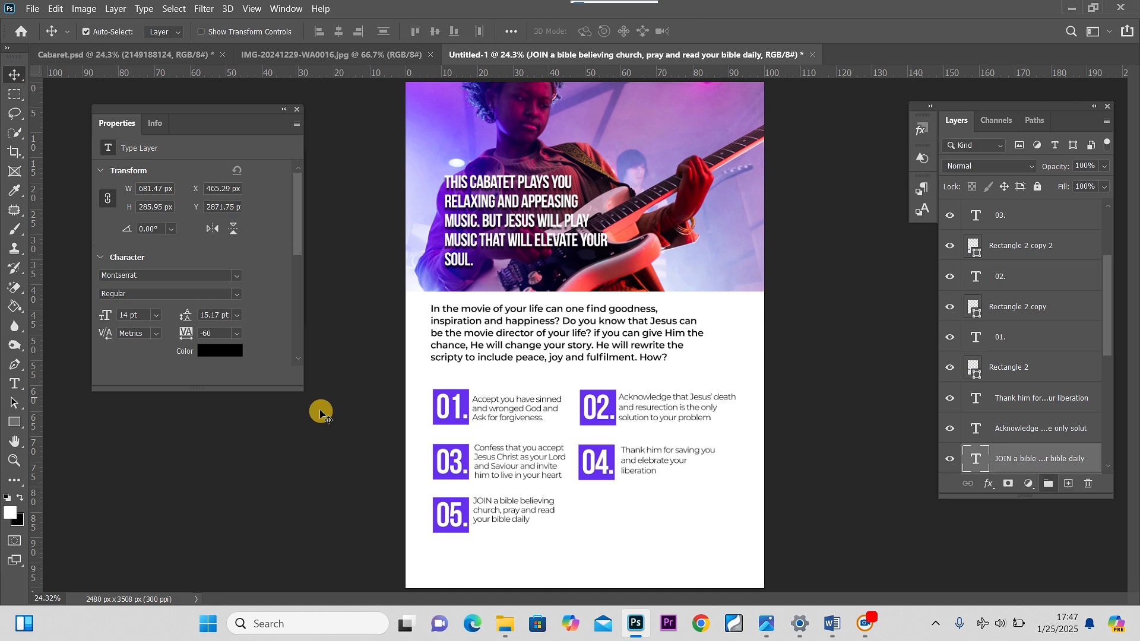
{"action": "left_click_drag", "start_coordinate": [481, 511], "coordinate": [483, 517]}
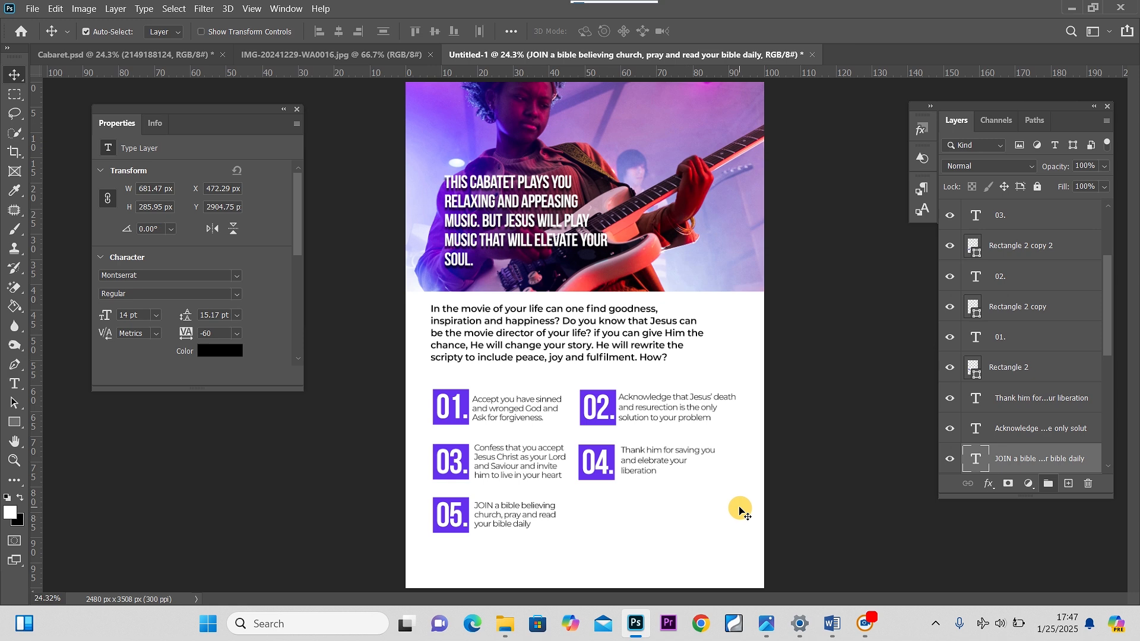
In Word, select the support line with the contact phone number, then return to Photoshop
{"action": "mouse_move", "coordinate": [832, 623]}
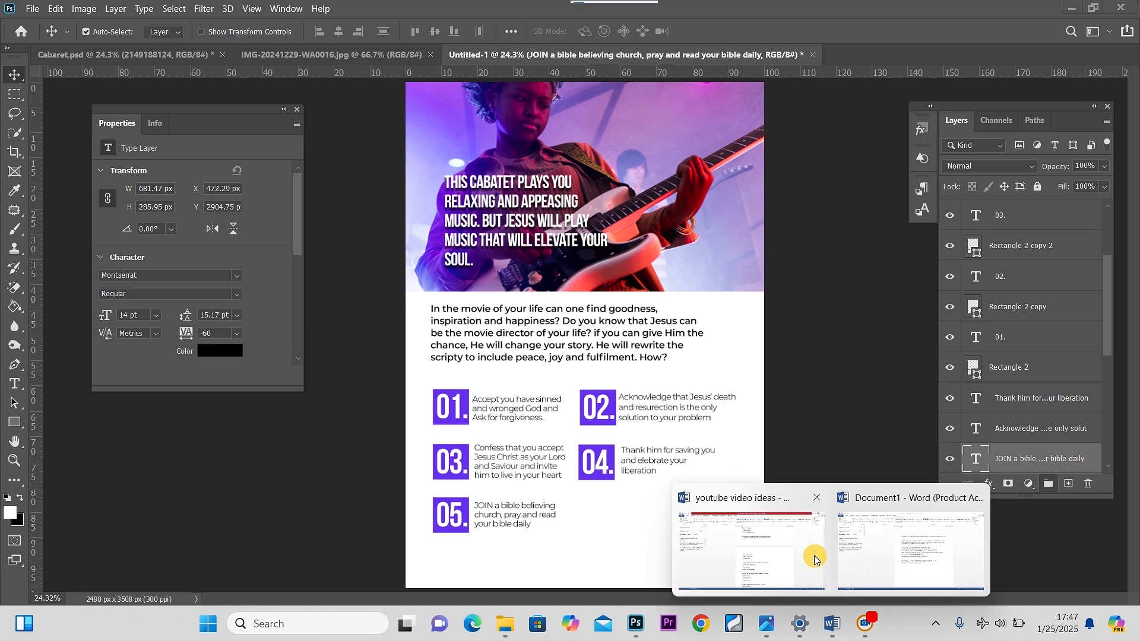
{"action": "left_click", "coordinate": [908, 550]}
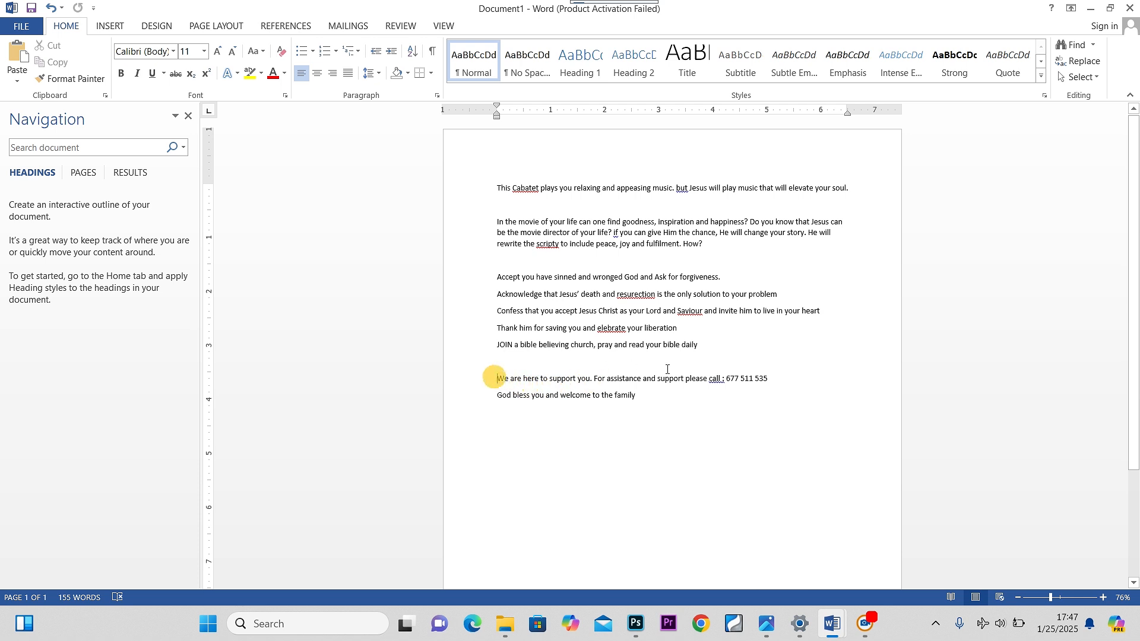
{"action": "left_click_drag", "start_coordinate": [497, 378], "coordinate": [770, 383]}
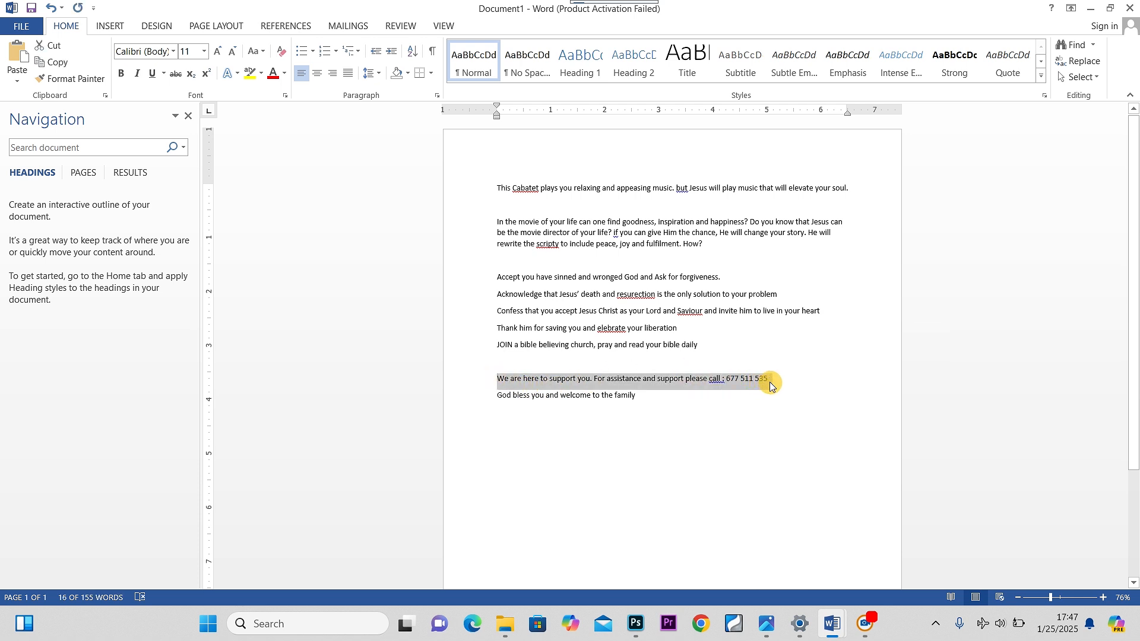
{"action": "left_click", "coordinate": [641, 627]}
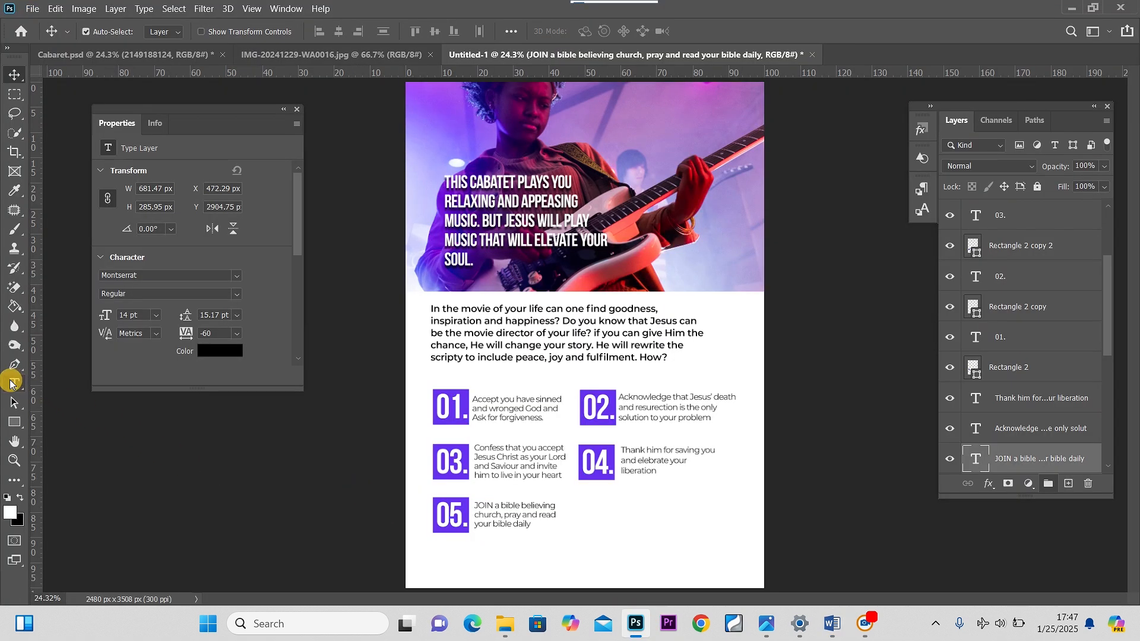
{"action": "left_click", "coordinate": [11, 384]}
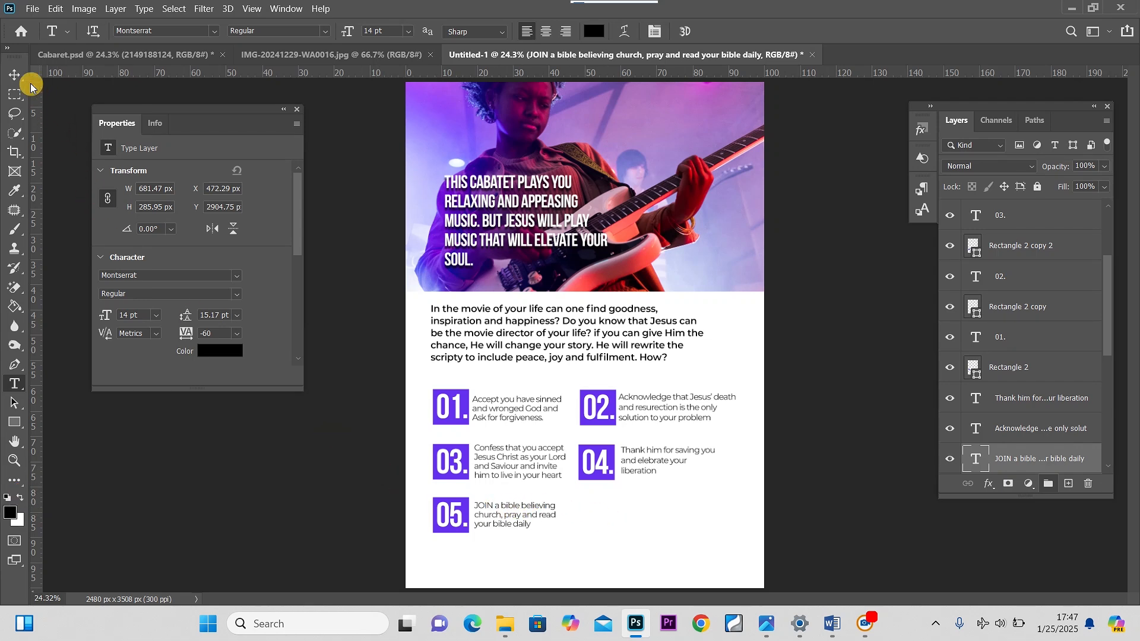
{"action": "left_click", "coordinate": [15, 76]}
{"action": "left_click", "coordinate": [513, 516]}
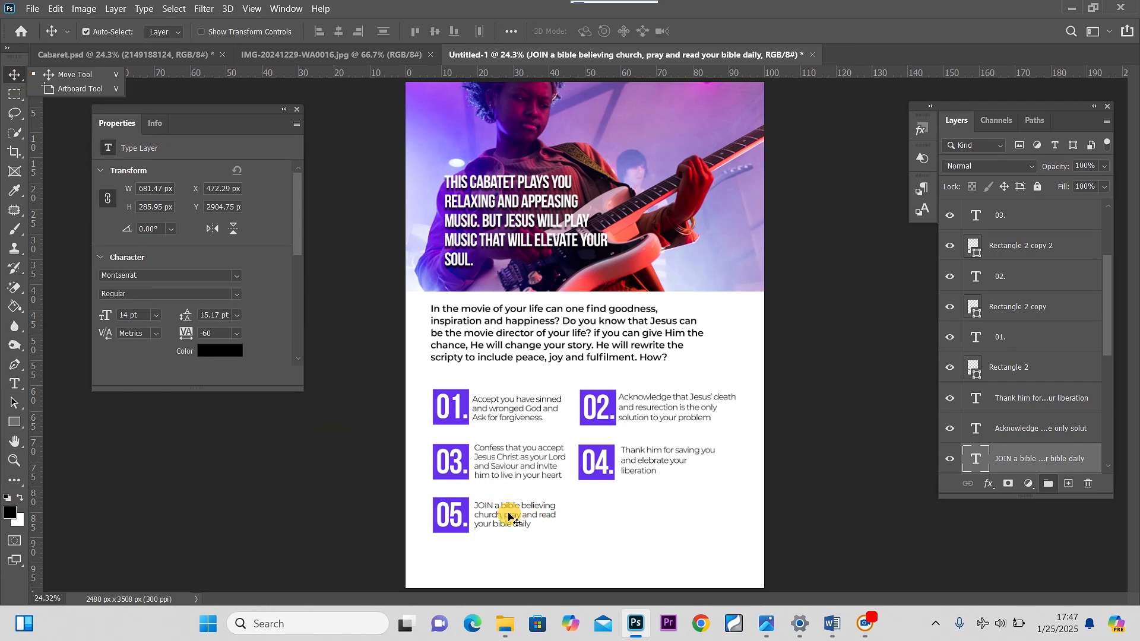
Duplicate the JOIN text beside the 05 square and paste the support line into the copy
{"action": "left_click_drag", "start_coordinate": [508, 516], "coordinate": [615, 514]}
{"action": "double_click", "coordinate": [614, 515]}
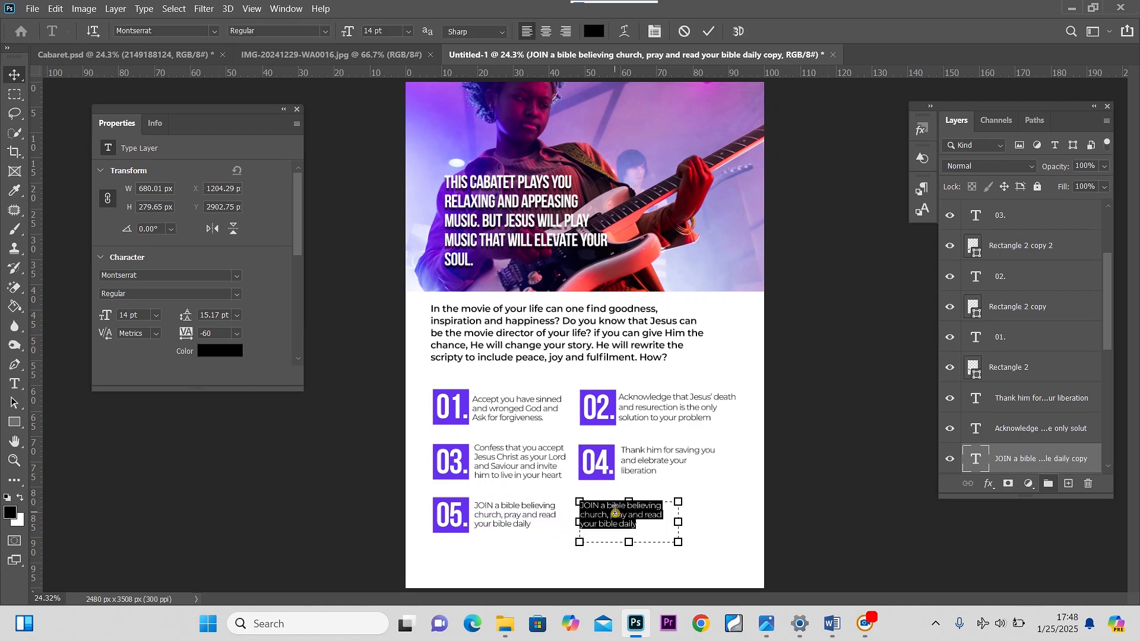
{"action": "key", "text": "ctrl+v"}
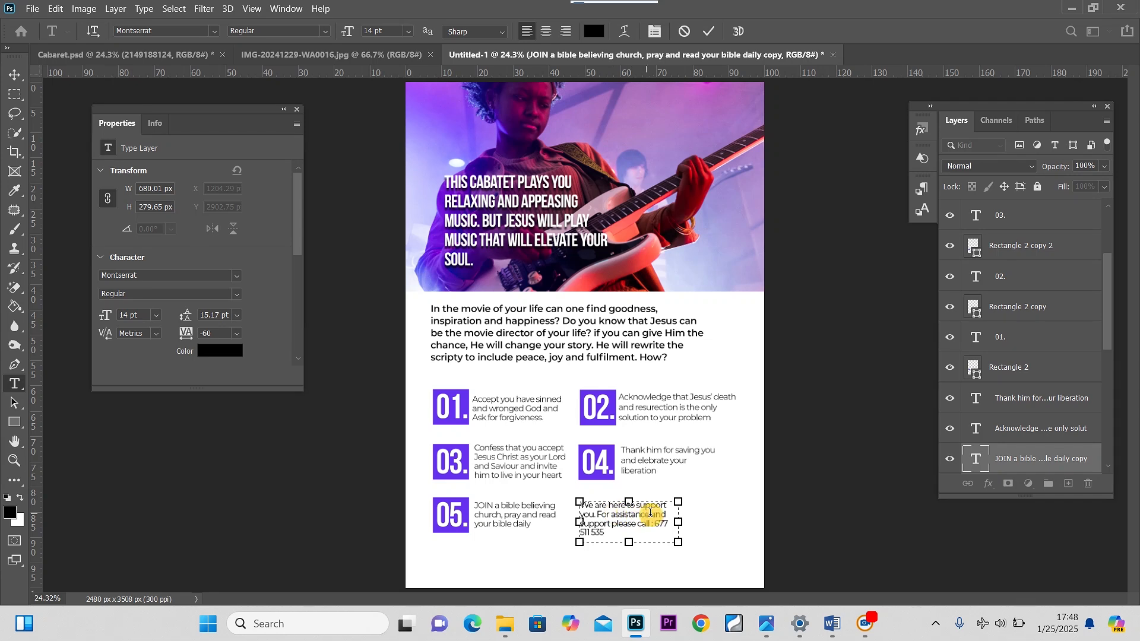
{"action": "left_click_drag", "start_coordinate": [683, 523], "coordinate": [718, 521]}
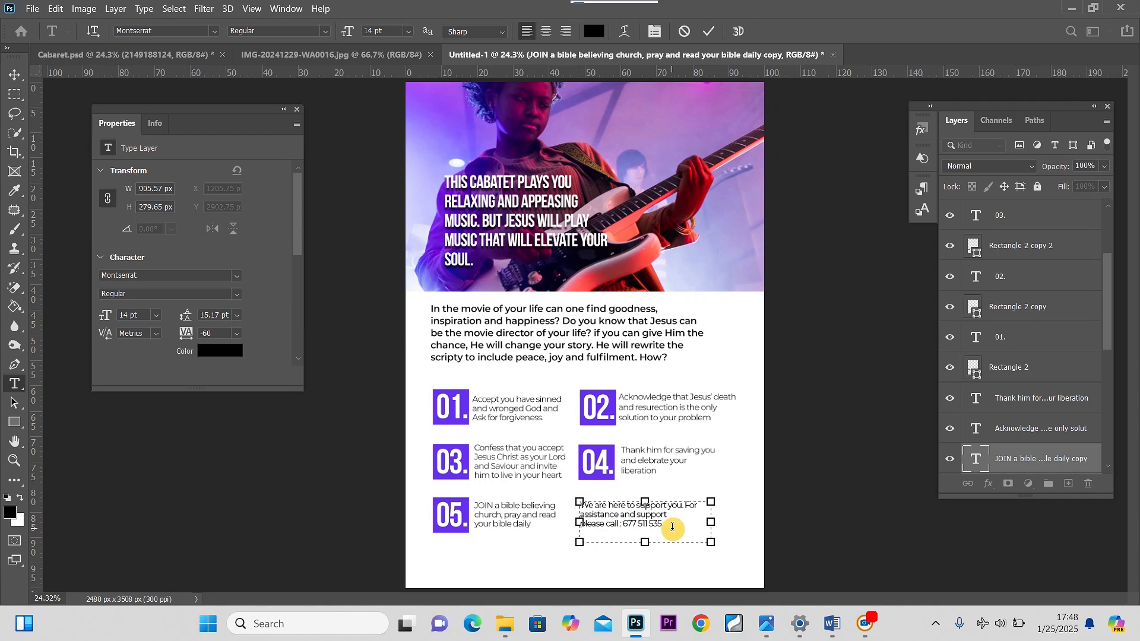
{"action": "left_click_drag", "start_coordinate": [668, 525], "coordinate": [564, 526]}
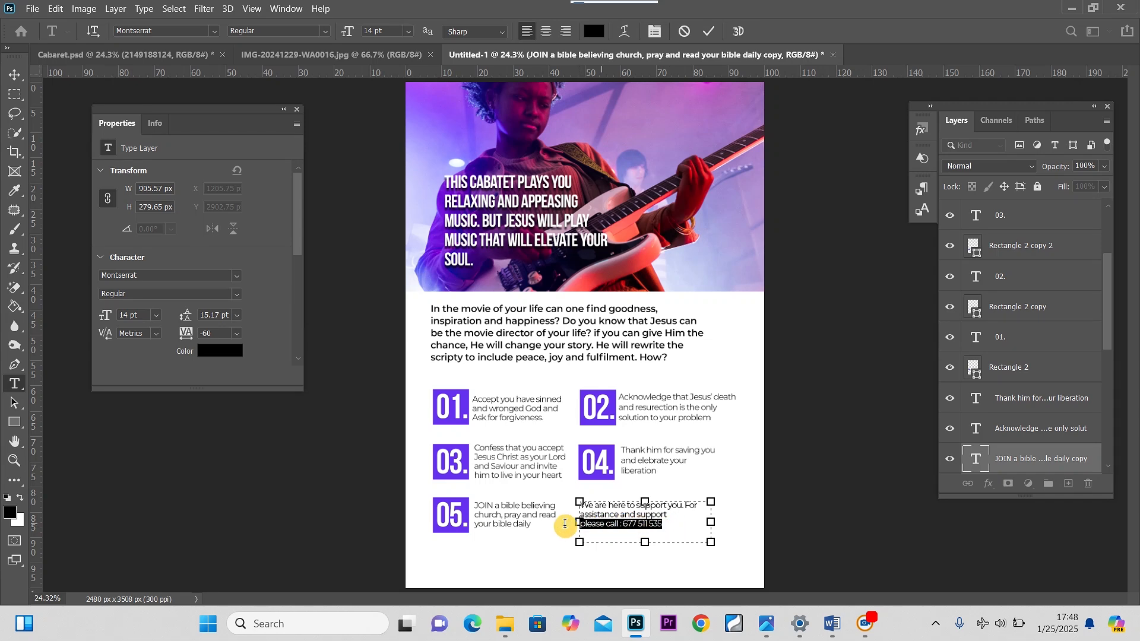
{"action": "left_click", "coordinate": [326, 31]}
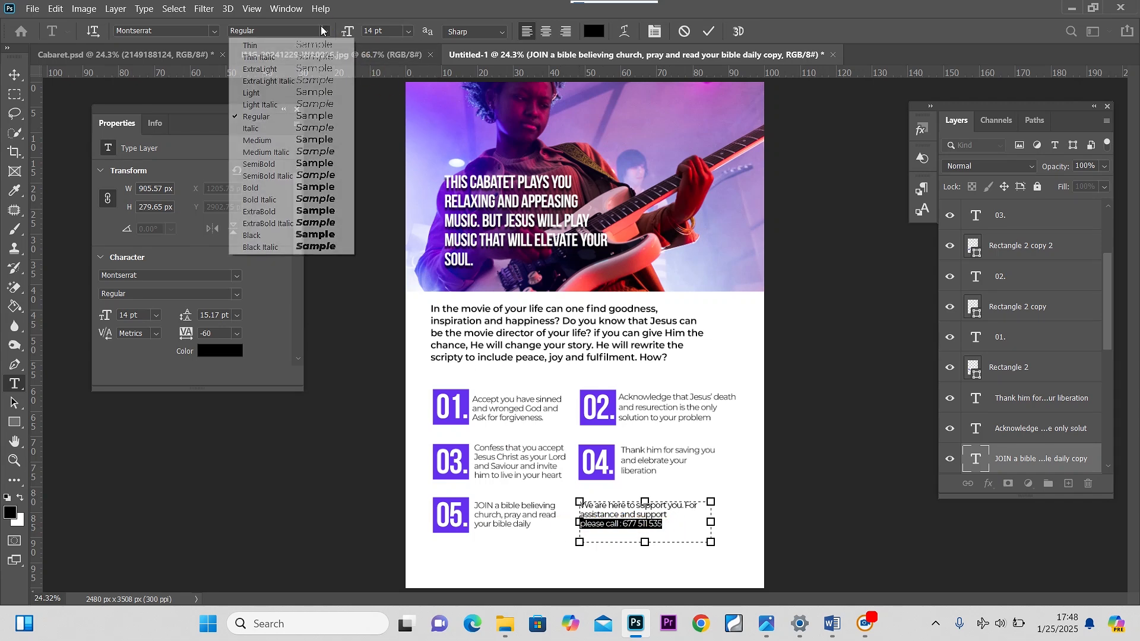
{"action": "left_click", "coordinate": [309, 189]}
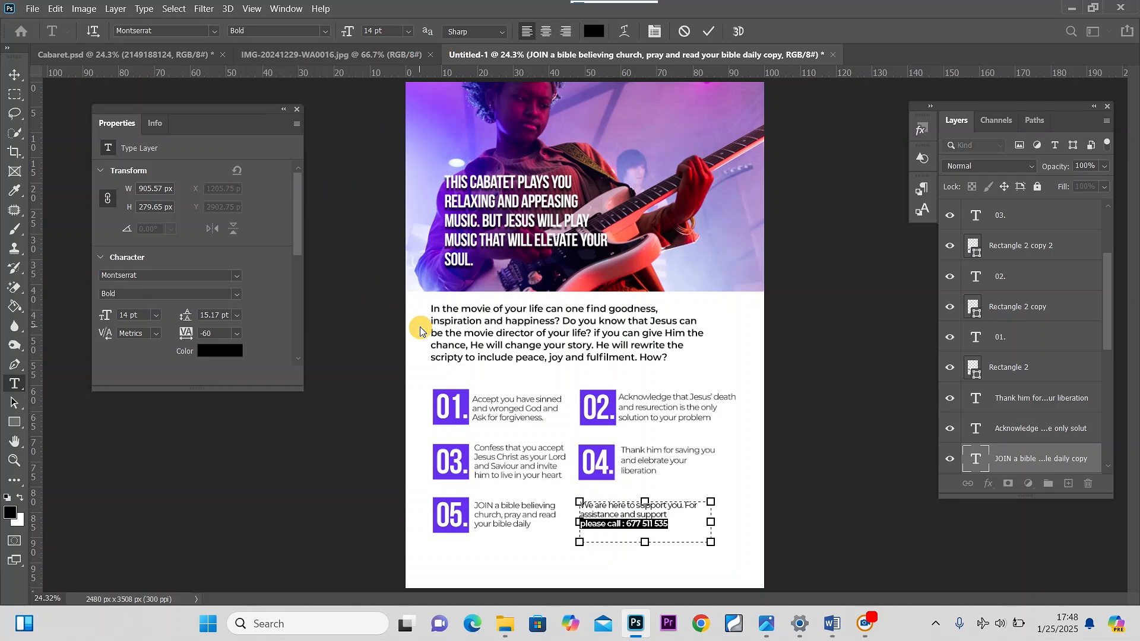
{"action": "left_click", "coordinate": [15, 74]}
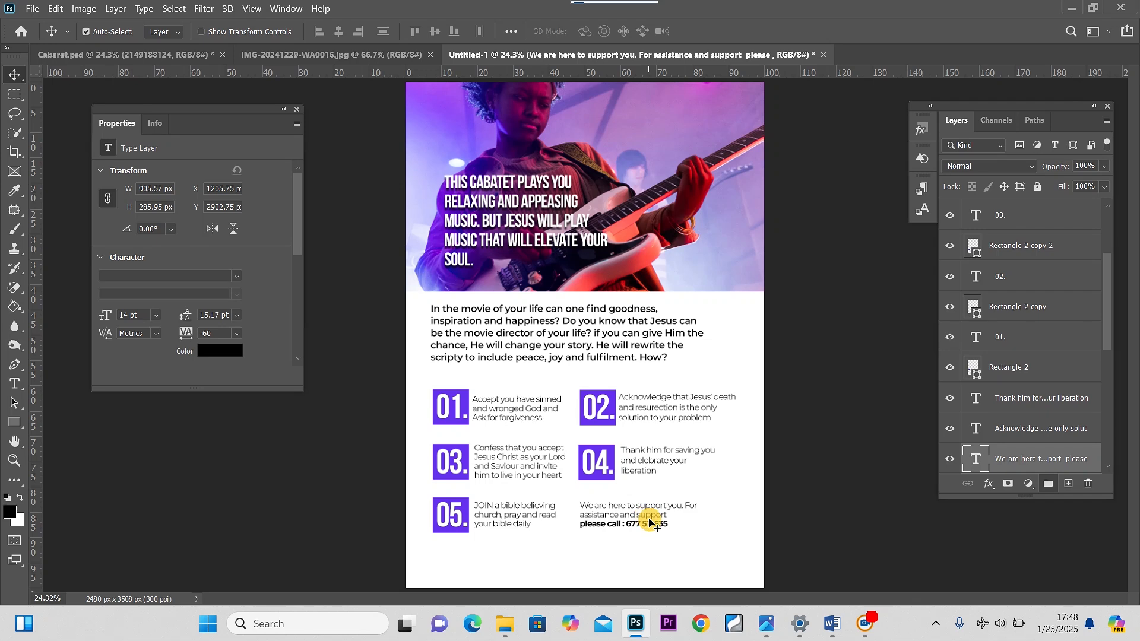
{"action": "left_click_drag", "start_coordinate": [649, 519], "coordinate": [647, 521]}
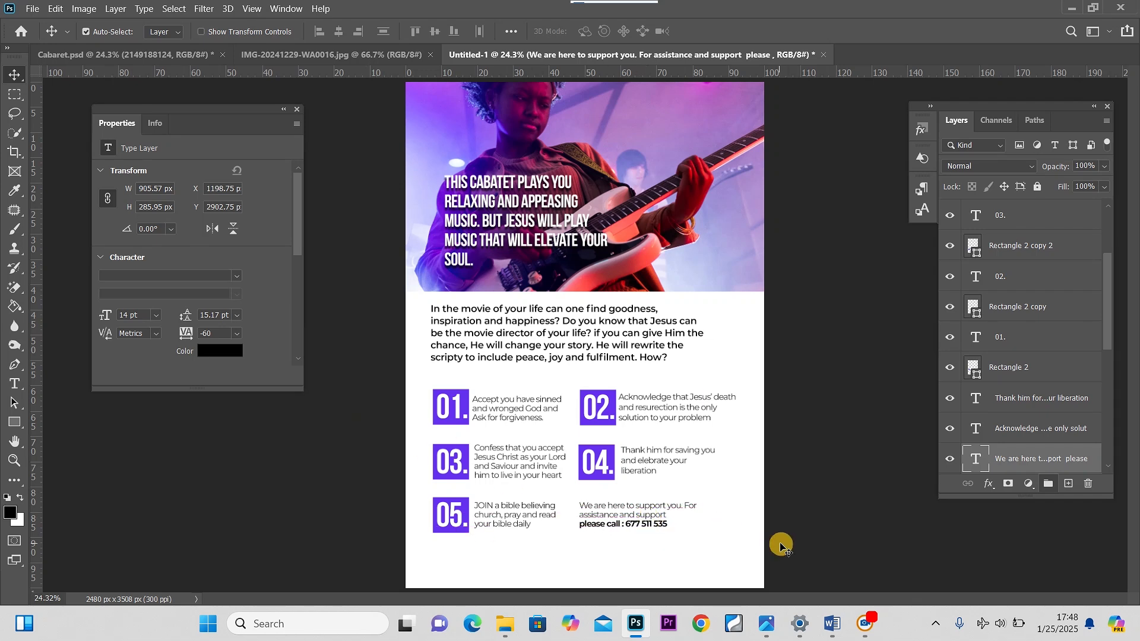
In Word, select the line 'God bless you and welcome to the family', then return to Photoshop
{"action": "mouse_move", "coordinate": [829, 627]}
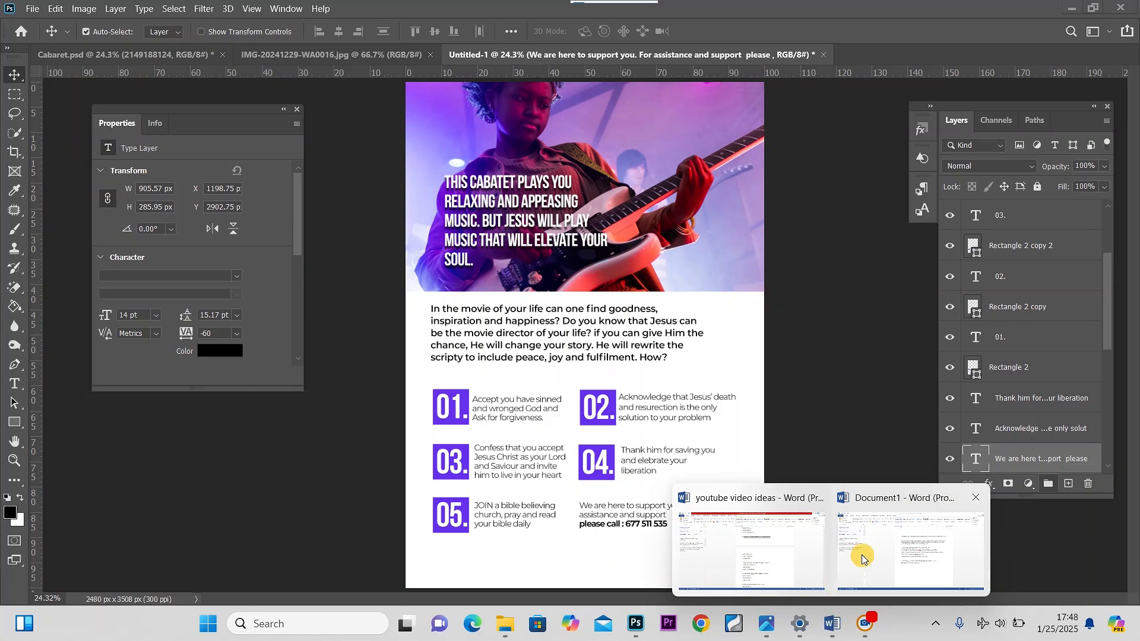
{"action": "left_click", "coordinate": [907, 550]}
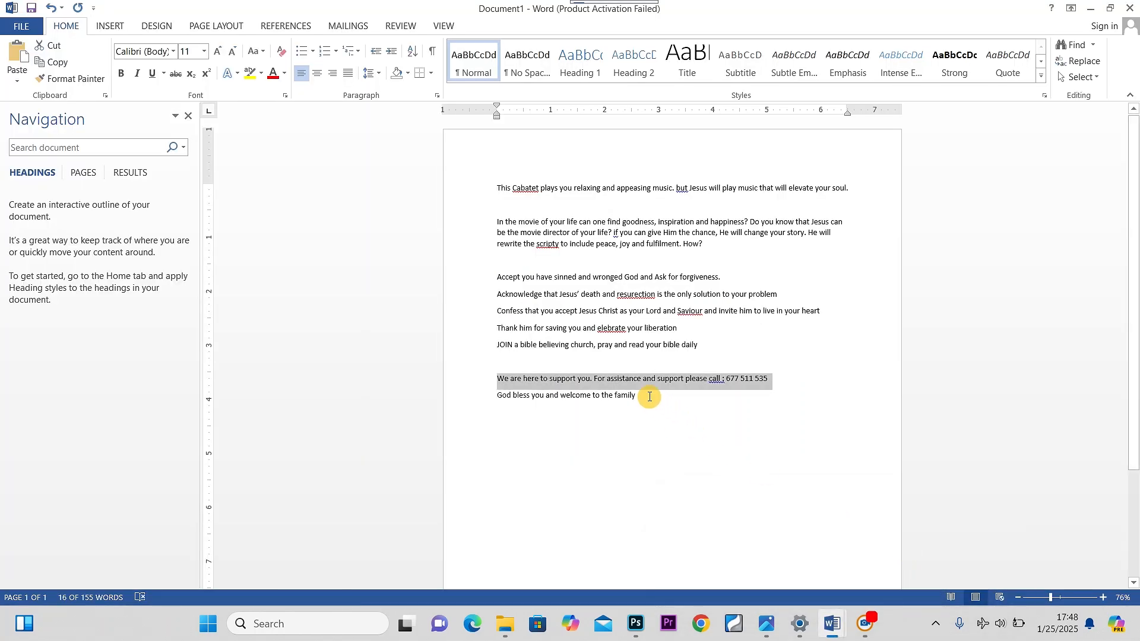
{"action": "left_click_drag", "start_coordinate": [650, 397], "coordinate": [490, 401]}
{"action": "key", "text": "ctrl+c"}
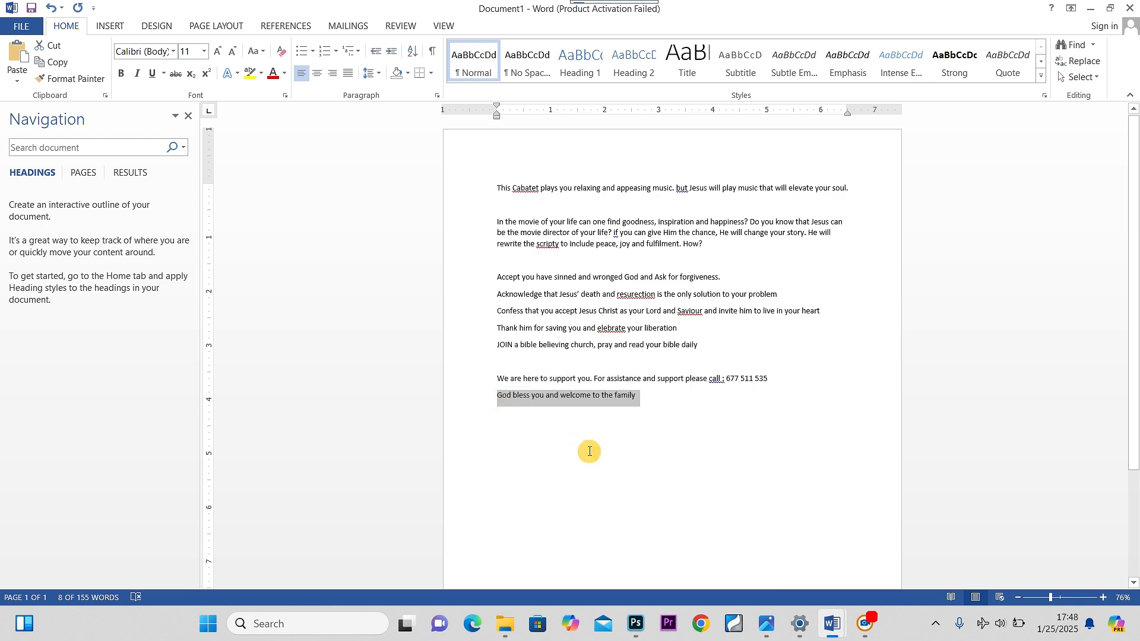
{"action": "left_click", "coordinate": [652, 533]}
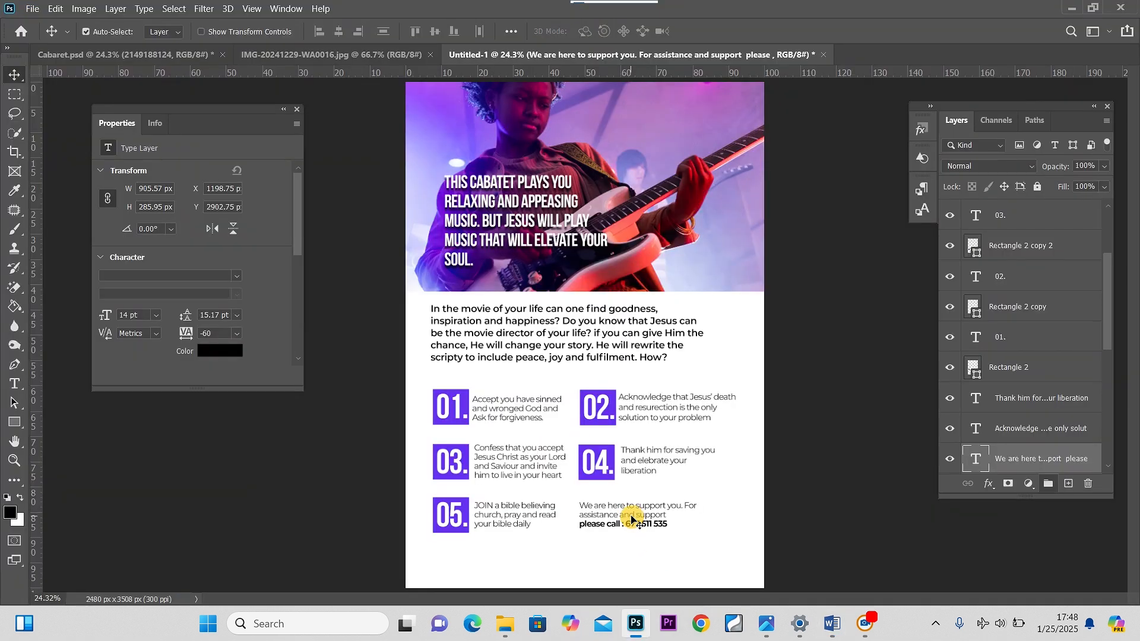
Duplicate the support text below itself and paste the God bless line into the copy
{"action": "left_click_drag", "start_coordinate": [631, 519], "coordinate": [631, 557]}
{"action": "double_click", "coordinate": [631, 552]}
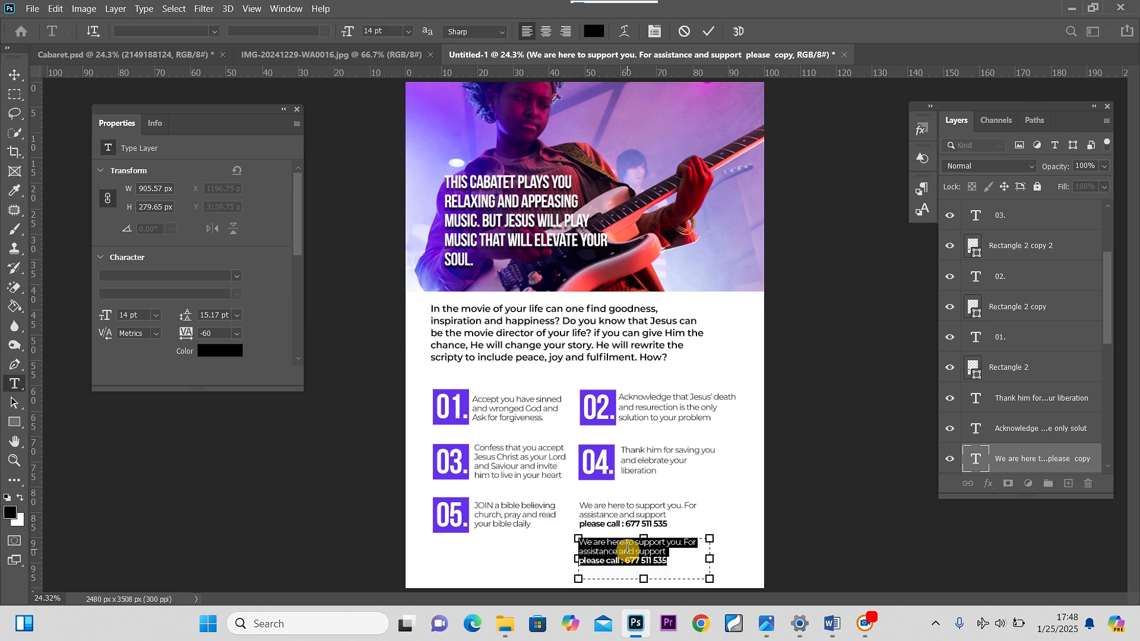
{"action": "right_click", "coordinate": [574, 552]}
{"action": "left_click", "coordinate": [707, 250]}
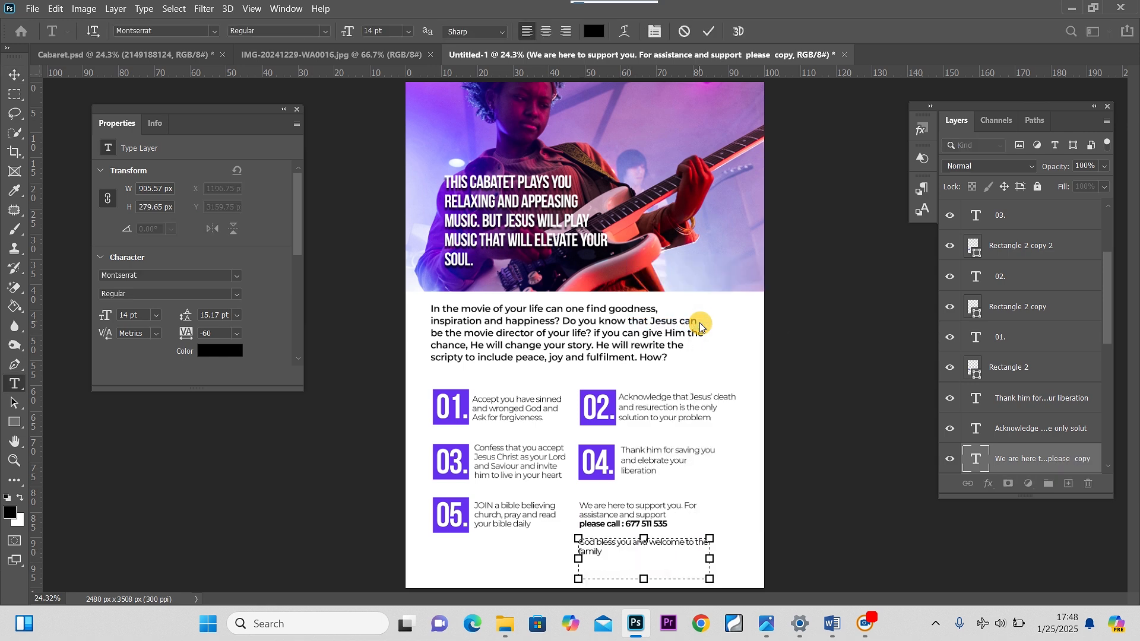
Set the God bless line to 10 pt and nudge it up under the phone line
{"action": "left_click_drag", "start_coordinate": [714, 559], "coordinate": [509, 523]}
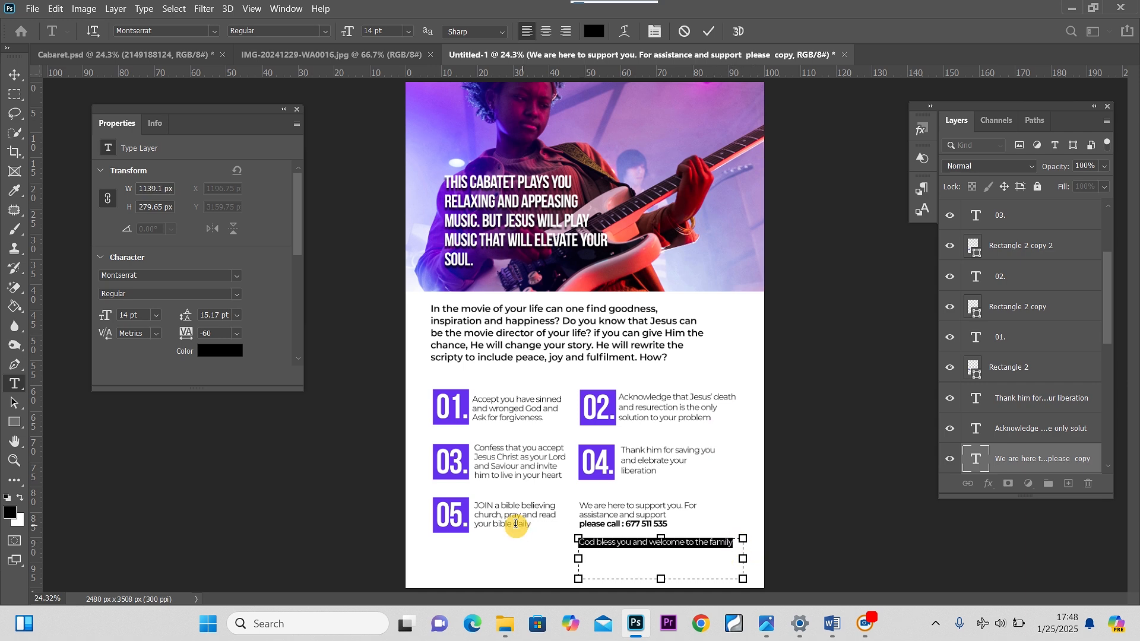
{"action": "left_click", "coordinate": [413, 35]}
{"action": "left_click", "coordinate": [392, 100]}
{"action": "left_click", "coordinate": [392, 99]}
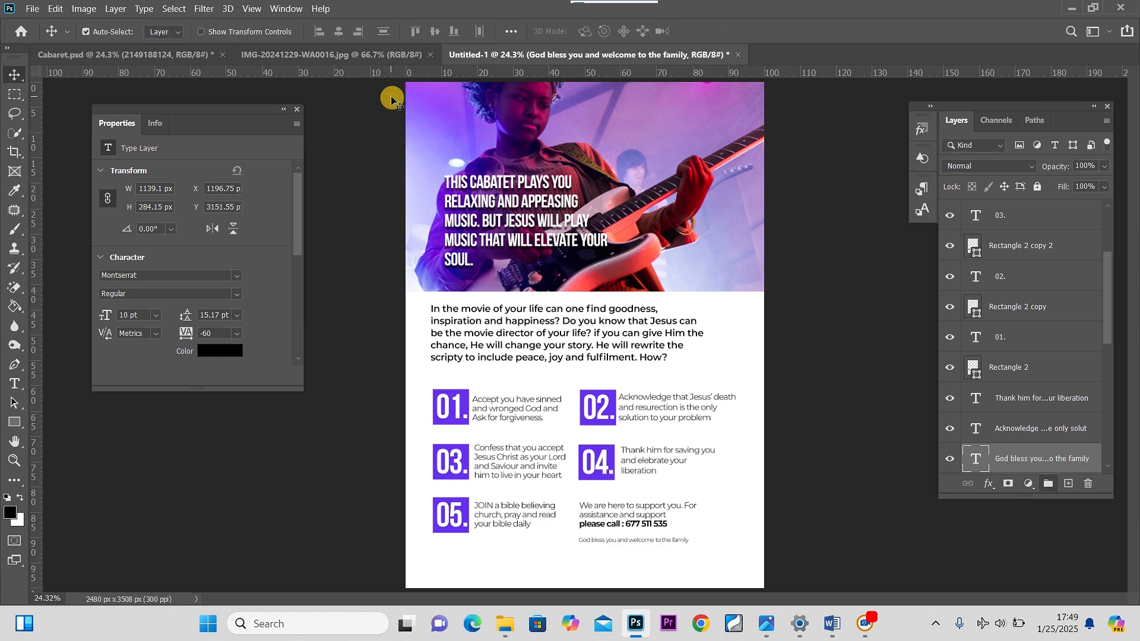
{"action": "key", "text": "shift+Up"}
{"action": "key", "text": "shift+Up"}
{"action": "key", "text": "shift+Up"}
{"action": "key", "text": "shift+Up"}
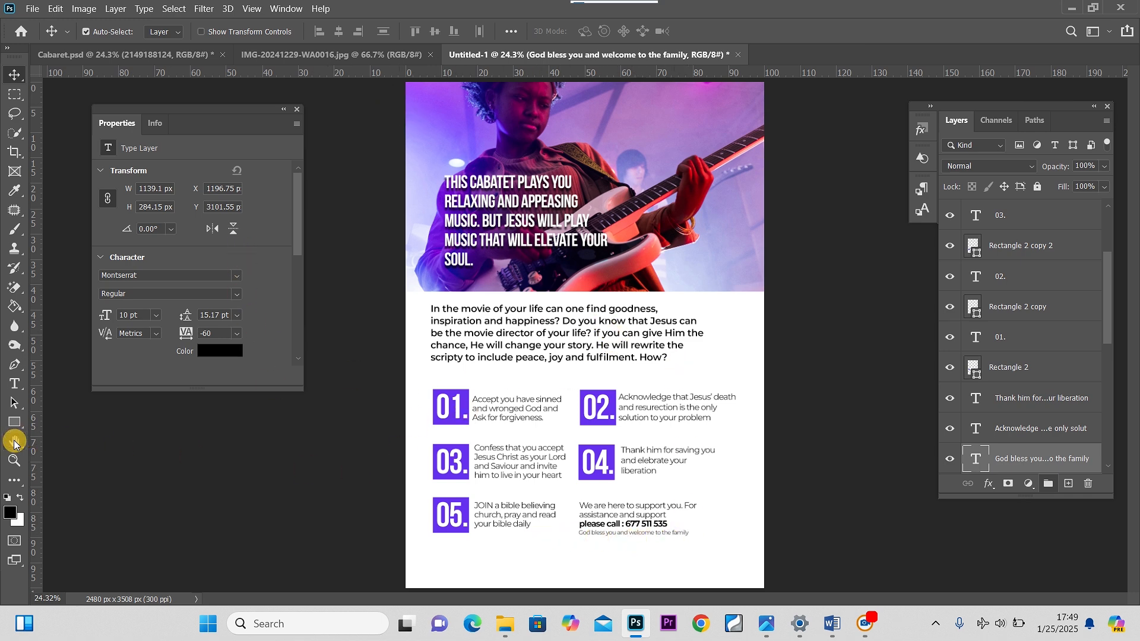
{"action": "left_click", "coordinate": [430, 567]}
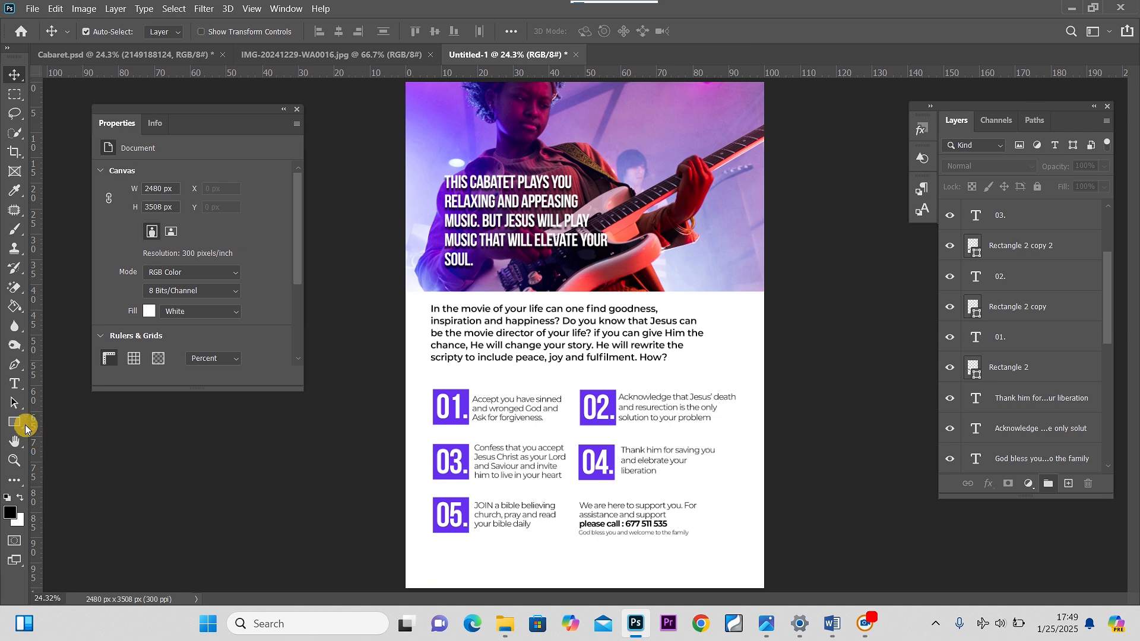
Draw a black rectangle about 3097 × 453 px across the bottom of the flyer
{"action": "left_click", "coordinate": [16, 421]}
{"action": "left_click", "coordinate": [379, 548]}
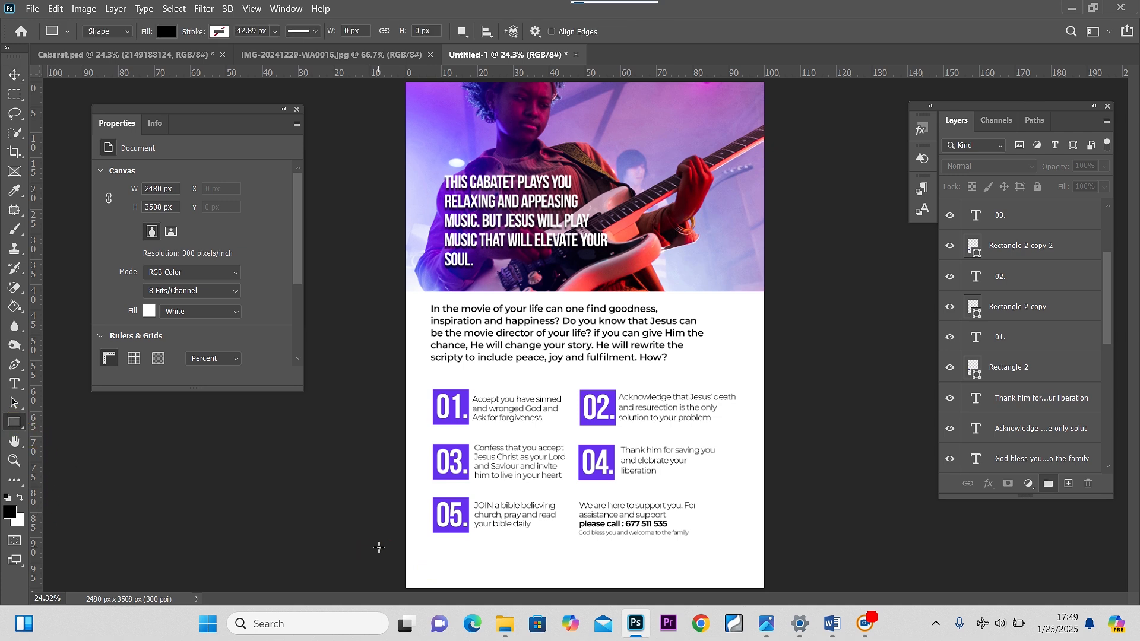
{"action": "left_click_drag", "start_coordinate": [380, 548], "coordinate": [826, 612]}
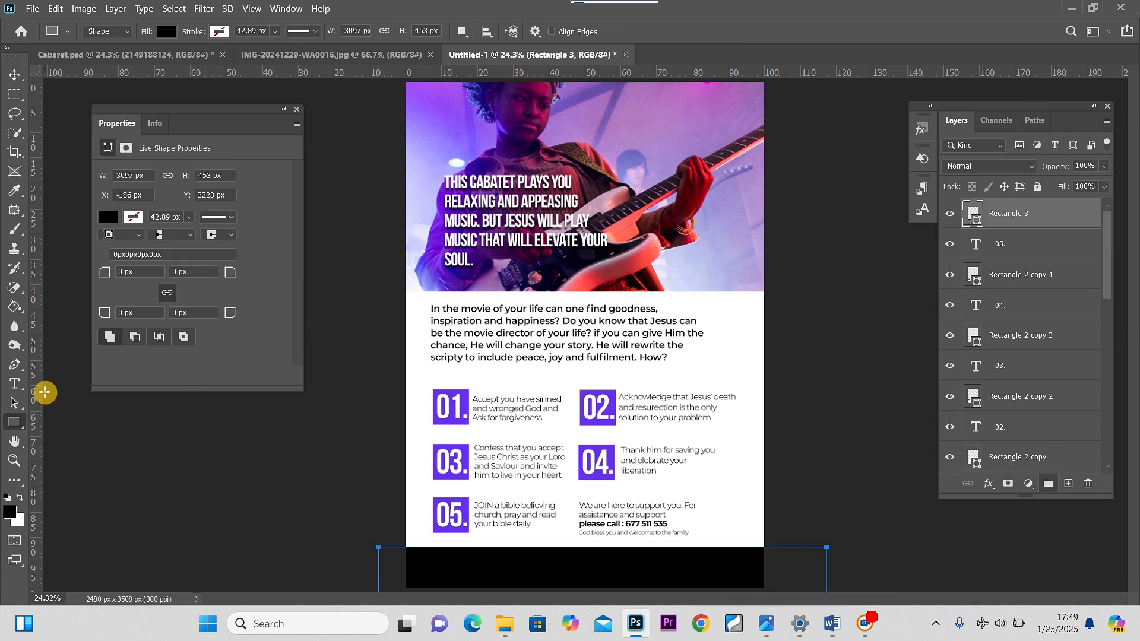
{"action": "left_click", "coordinate": [14, 74]}
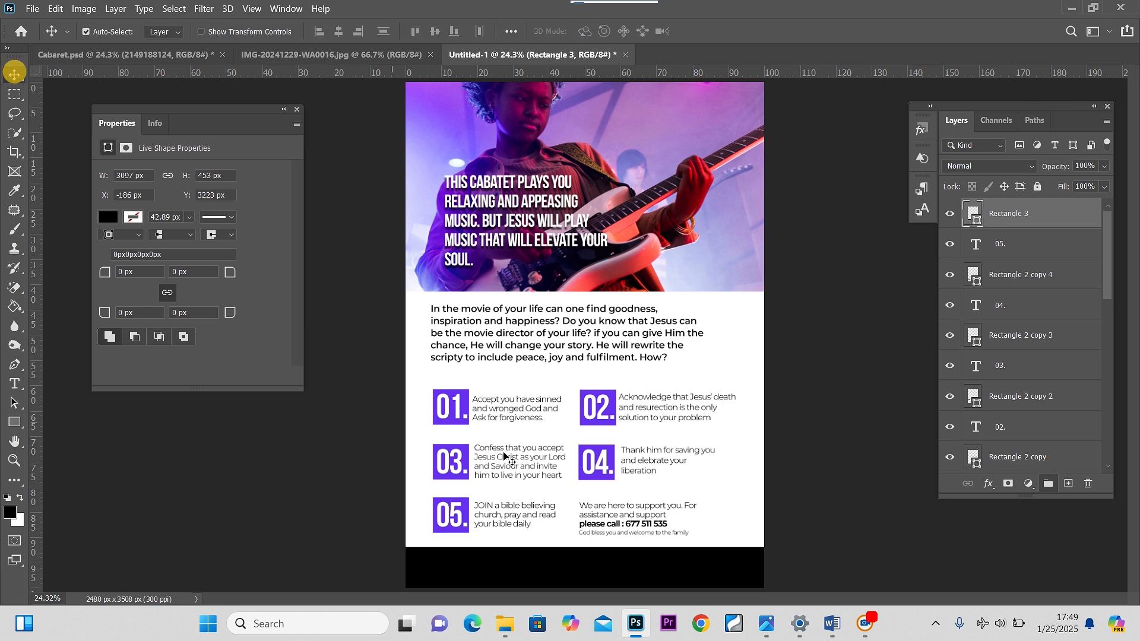
{"action": "left_click", "coordinate": [533, 561]}
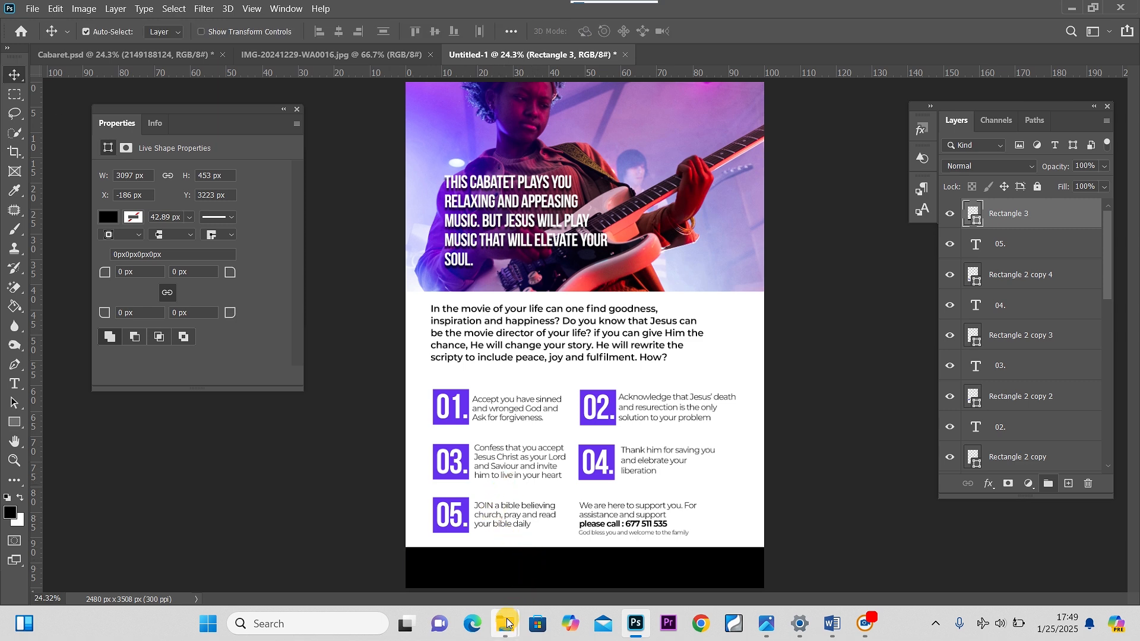
Place the view-dj-equipment-electronics photo at the bottom of the flyer and clip it into the black rectangle
{"action": "mouse_move", "coordinate": [504, 623]}
{"action": "left_click", "coordinate": [464, 553]}
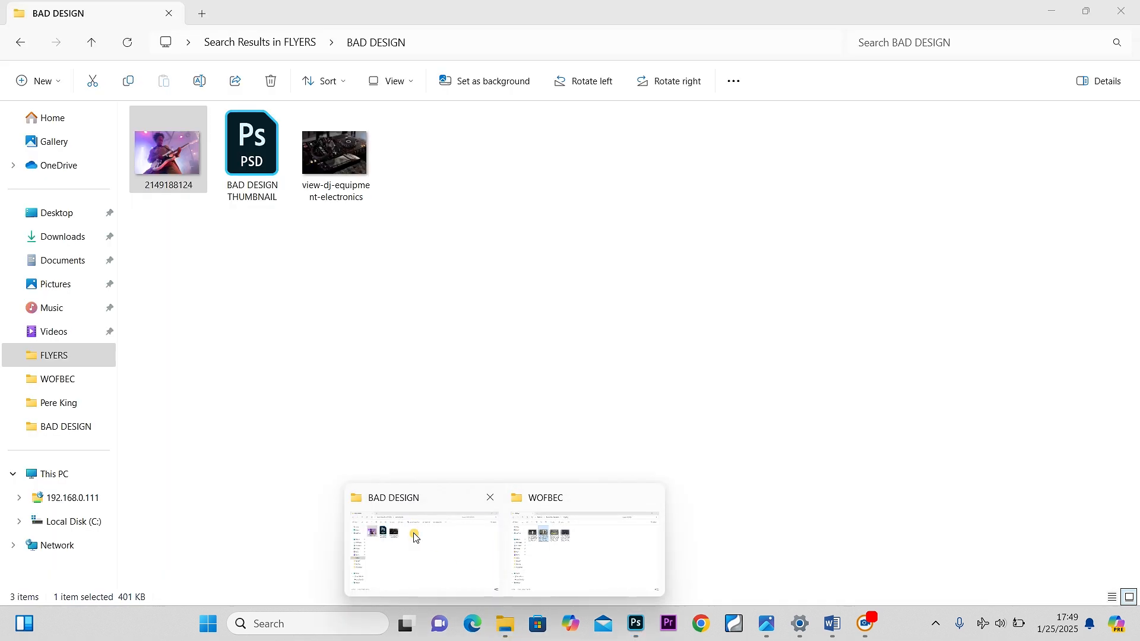
{"action": "left_click_drag", "start_coordinate": [326, 152], "coordinate": [610, 574]}
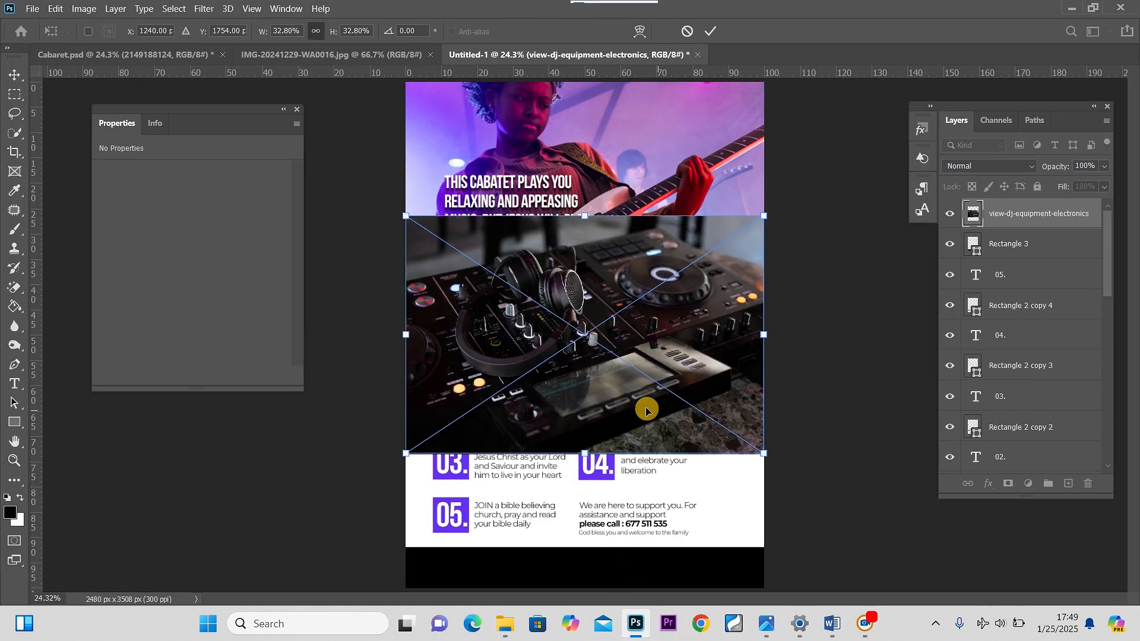
{"action": "left_click_drag", "start_coordinate": [640, 406], "coordinate": [644, 634]}
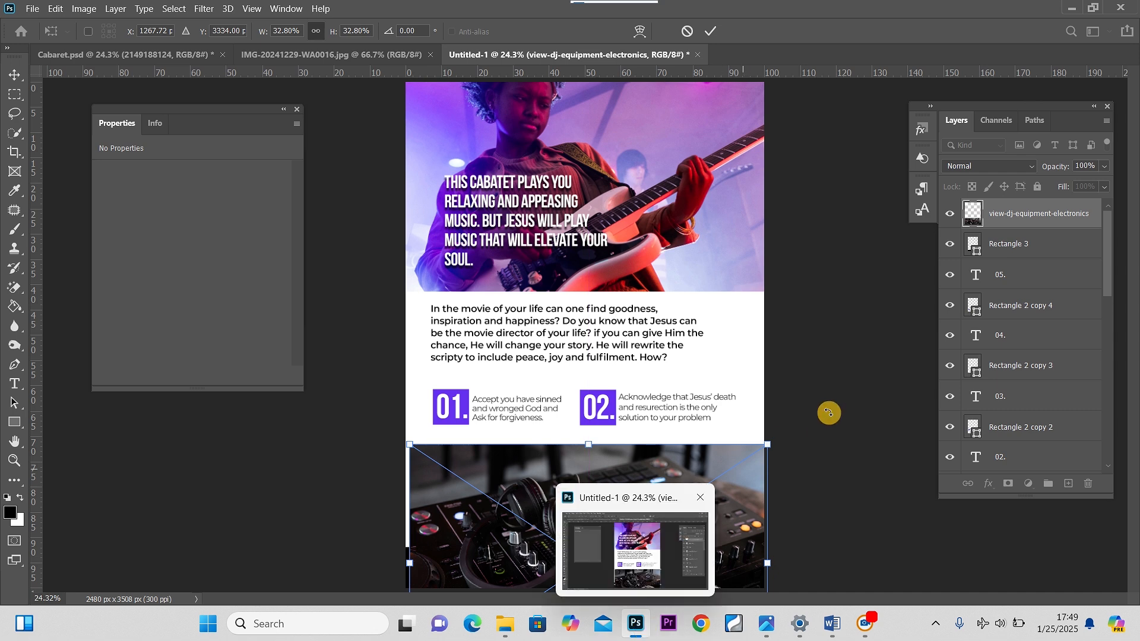
{"action": "left_click", "coordinate": [1031, 223], "text": "alt"}
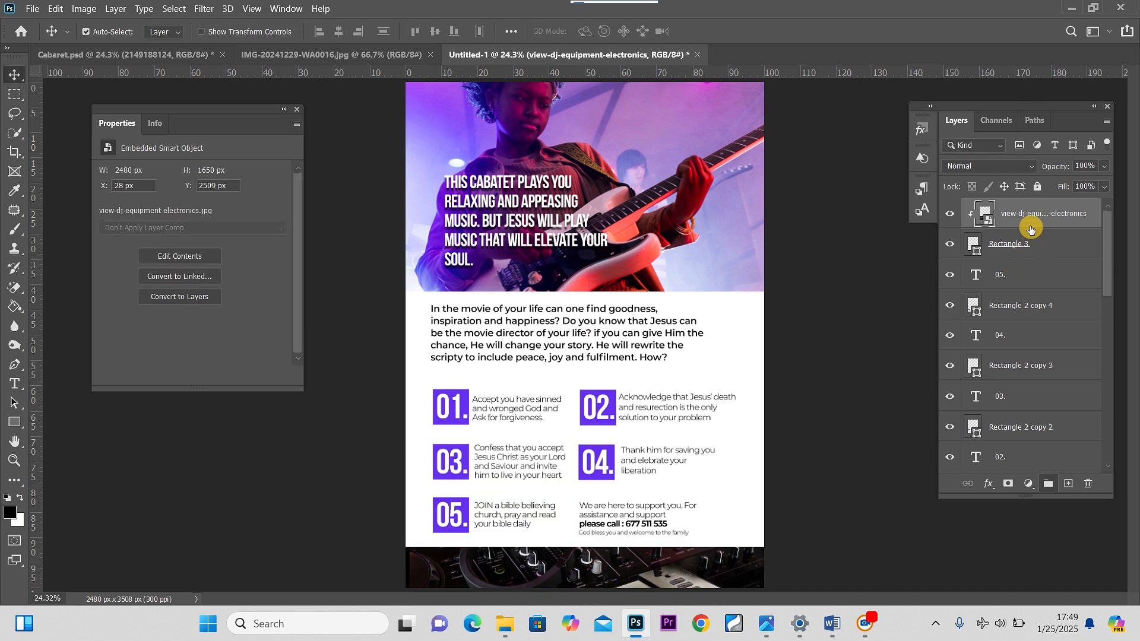
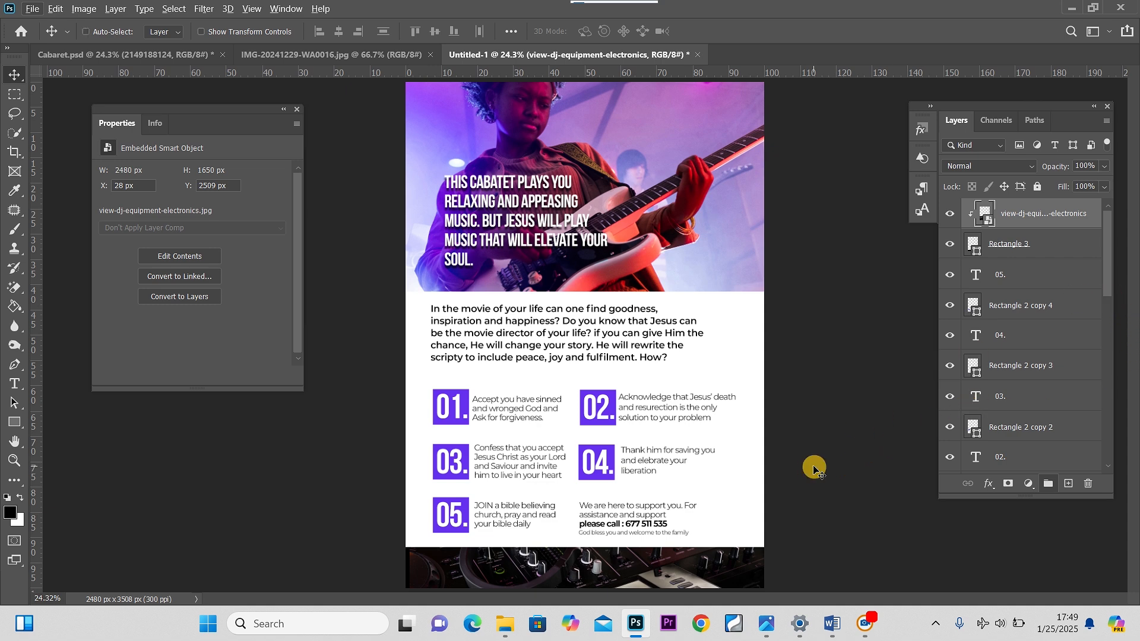
Nudge the DJ photo slightly up within the bottom band
{"action": "key", "text": "ctrl+minus"}
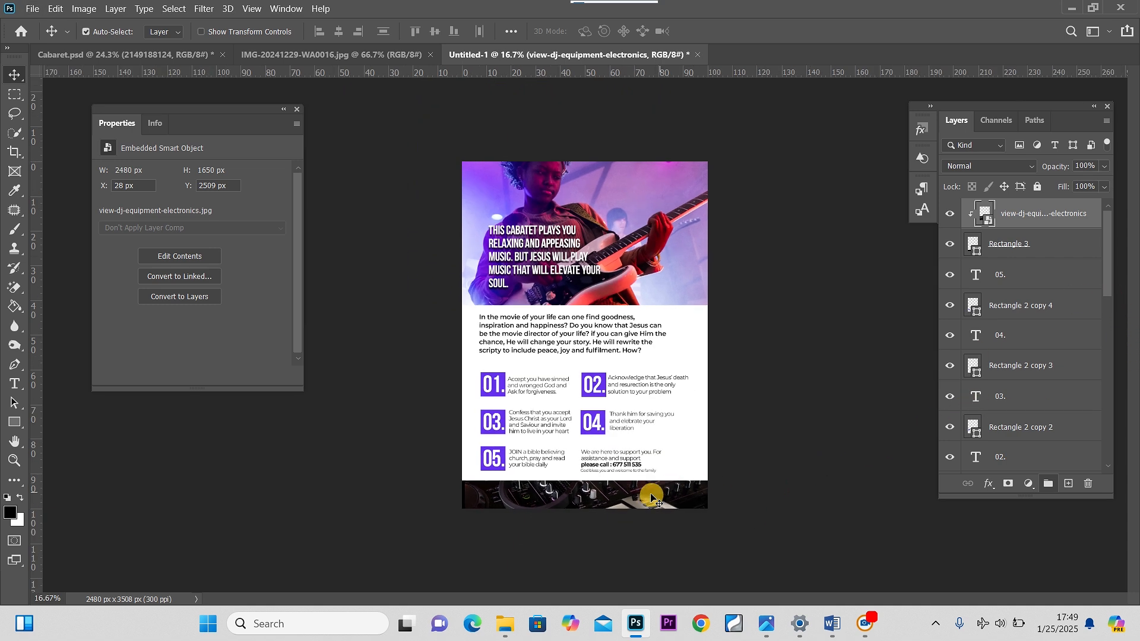
{"action": "mouse_move", "coordinate": [638, 503]}
{"action": "left_mouse_down"}
{"action": "mouse_move", "coordinate": [638, 492]}
{"action": "mouse_move", "coordinate": [639, 508]}
{"action": "left_mouse_up"}
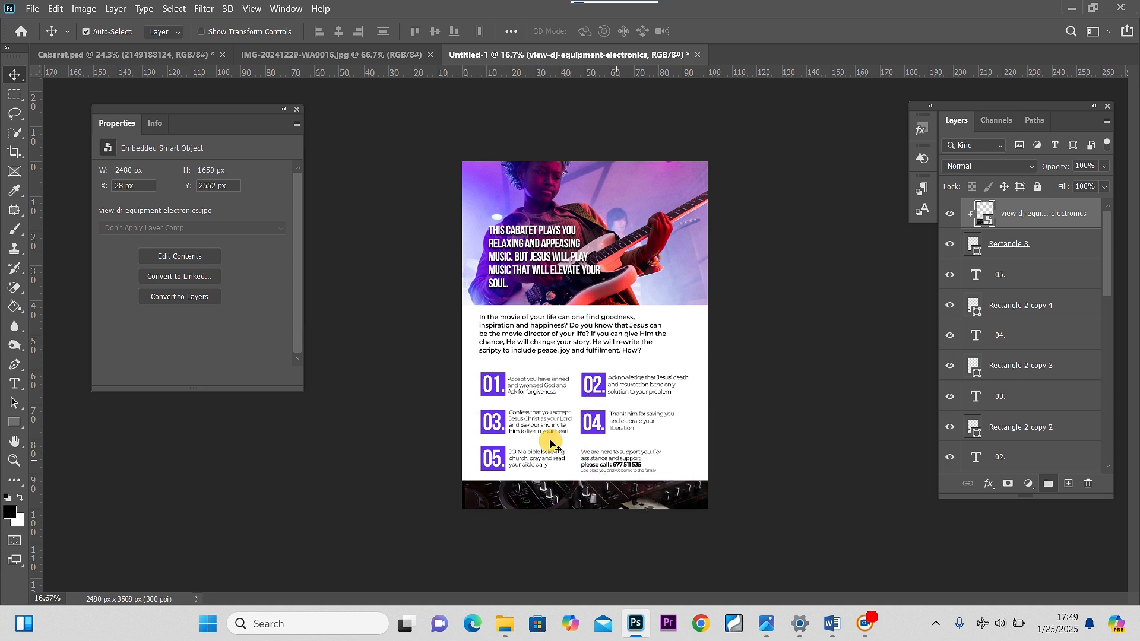
Select the numbered step and support text layers and nudge the whole block up and slightly left
{"action": "left_click", "coordinate": [500, 388]}
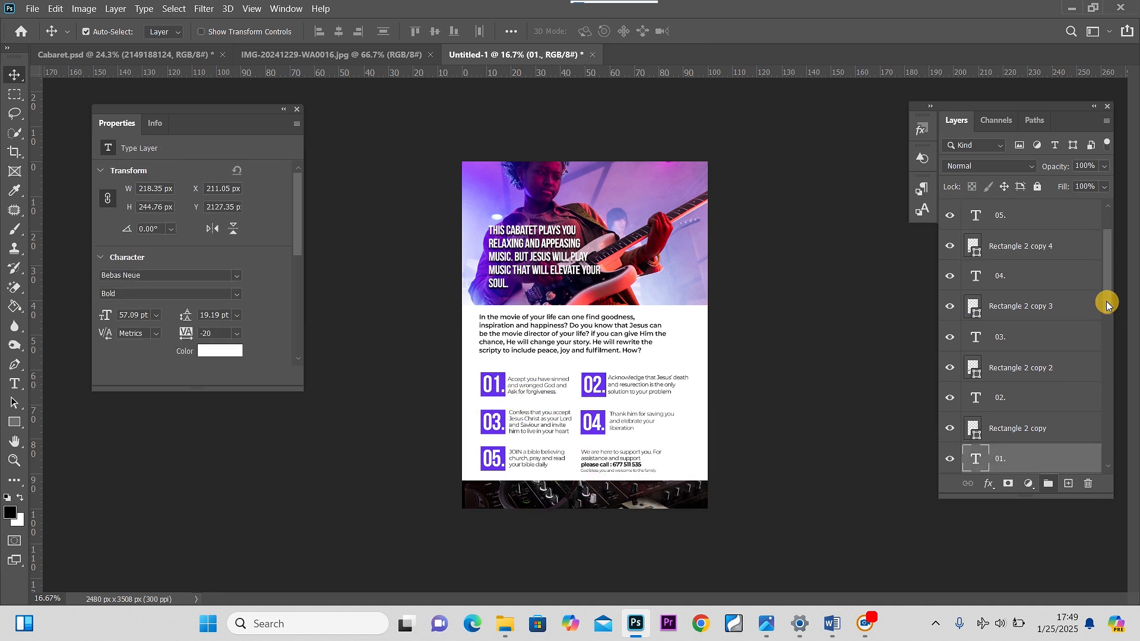
{"action": "left_click_drag", "start_coordinate": [1107, 301], "coordinate": [1119, 407]}
{"action": "left_click", "coordinate": [1063, 371]}
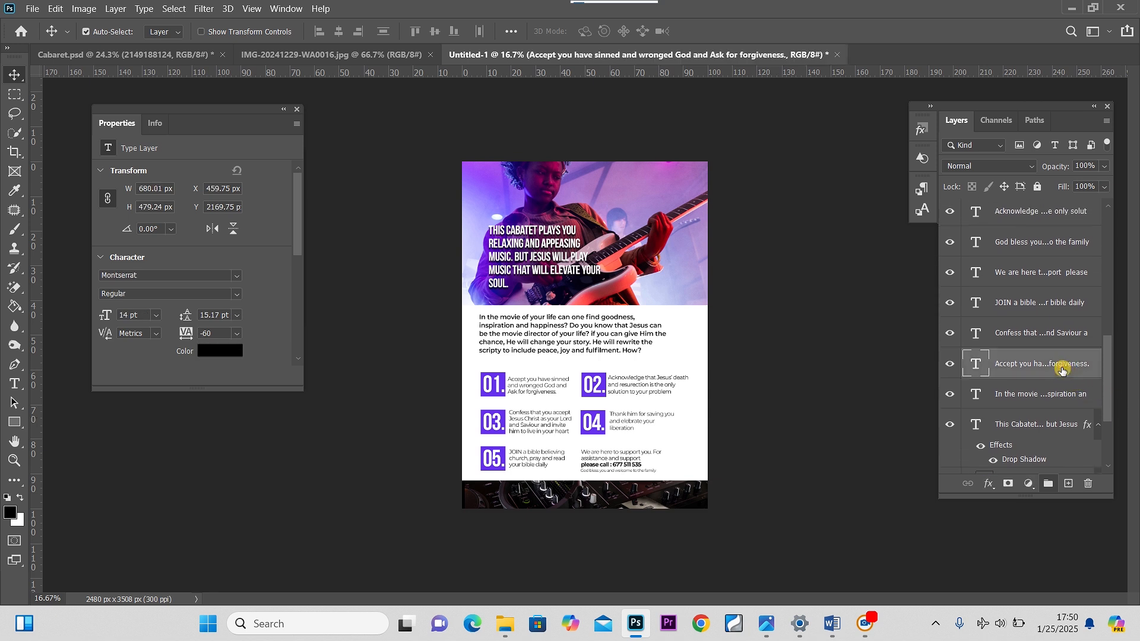
{"action": "left_click_drag", "start_coordinate": [1105, 379], "coordinate": [1098, 241]}
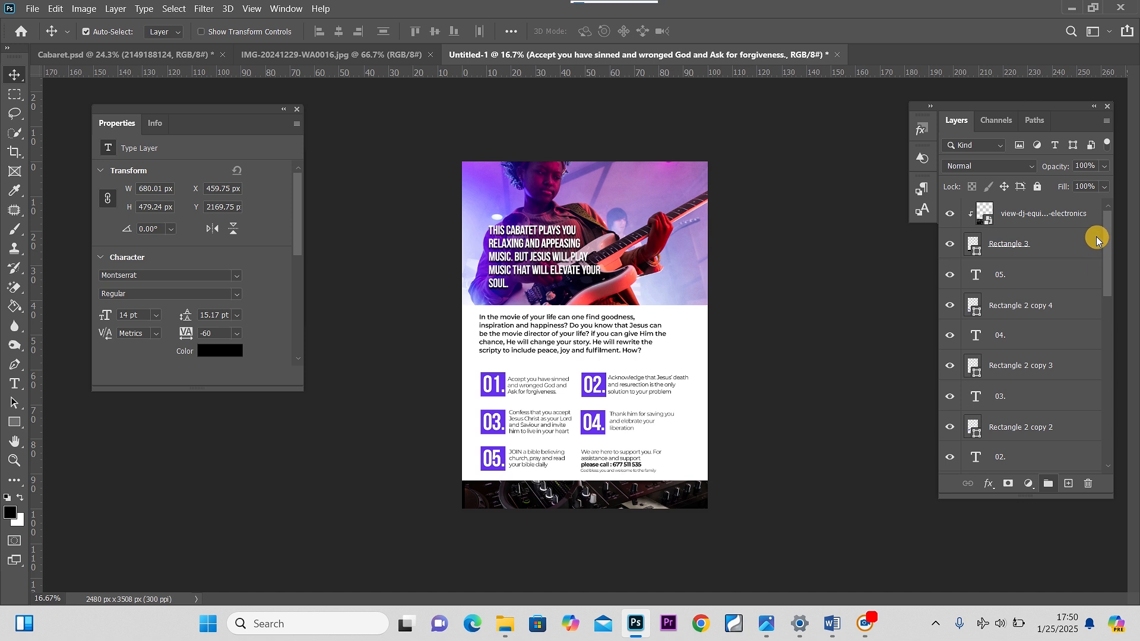
{"action": "left_click", "coordinate": [1049, 287], "text": "shift"}
{"action": "key", "text": "Up"}
{"action": "key", "text": "Up"}
{"action": "key", "text": "Up"}
{"action": "key", "text": "Up"}
{"action": "key", "text": "Up"}
{"action": "key", "text": "Up"}
{"action": "key", "text": "Up"}
{"action": "key", "text": "Up"}
{"action": "key", "text": "Up"}
{"action": "key", "text": "Up"}
{"action": "key", "text": "Up"}
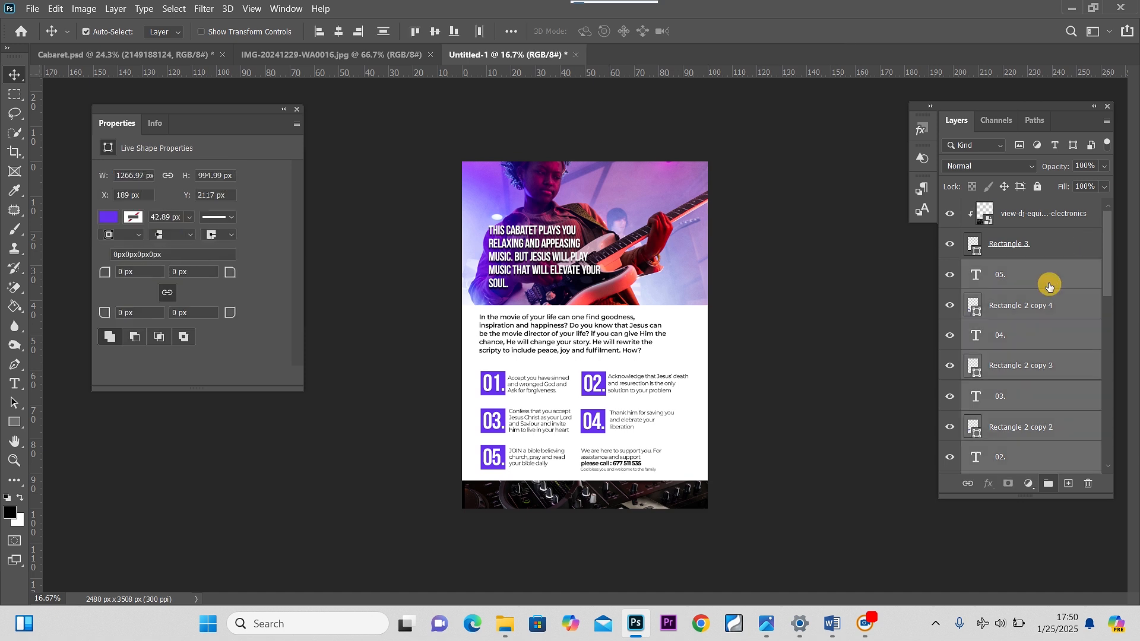
{"action": "key", "text": "Up"}
{"action": "key", "text": "Up"}
{"action": "key", "text": "Up"}
{"action": "key", "text": "Up"}
{"action": "key", "text": "Up"}
{"action": "key", "text": "Up"}
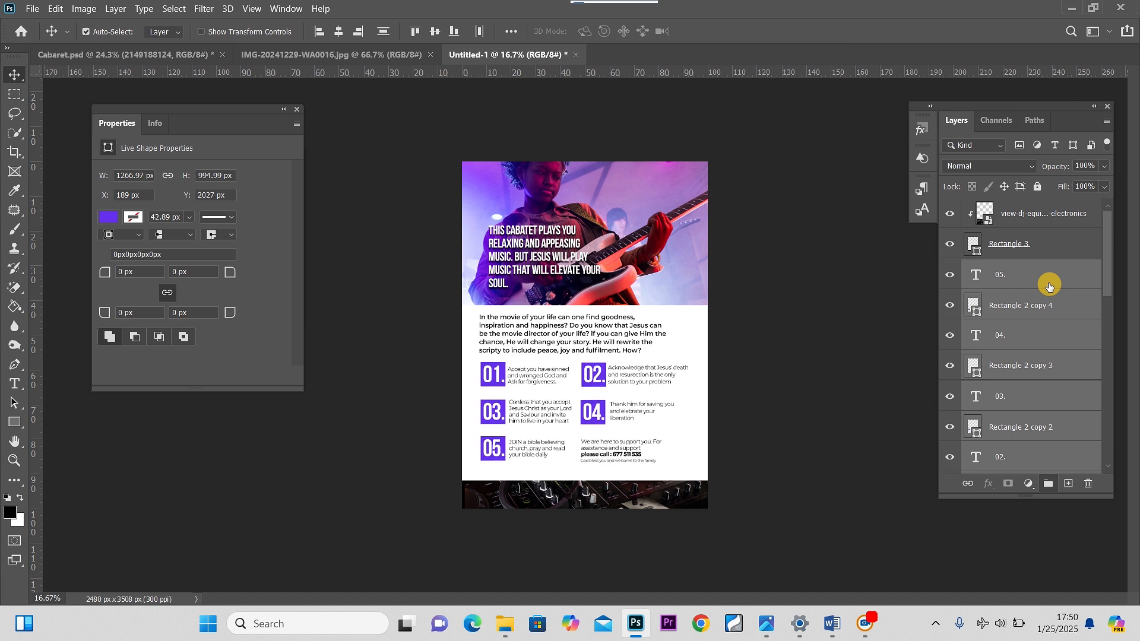
{"action": "key", "text": "Left"}
{"action": "key", "text": "Left"}
{"action": "key", "text": "Up"}
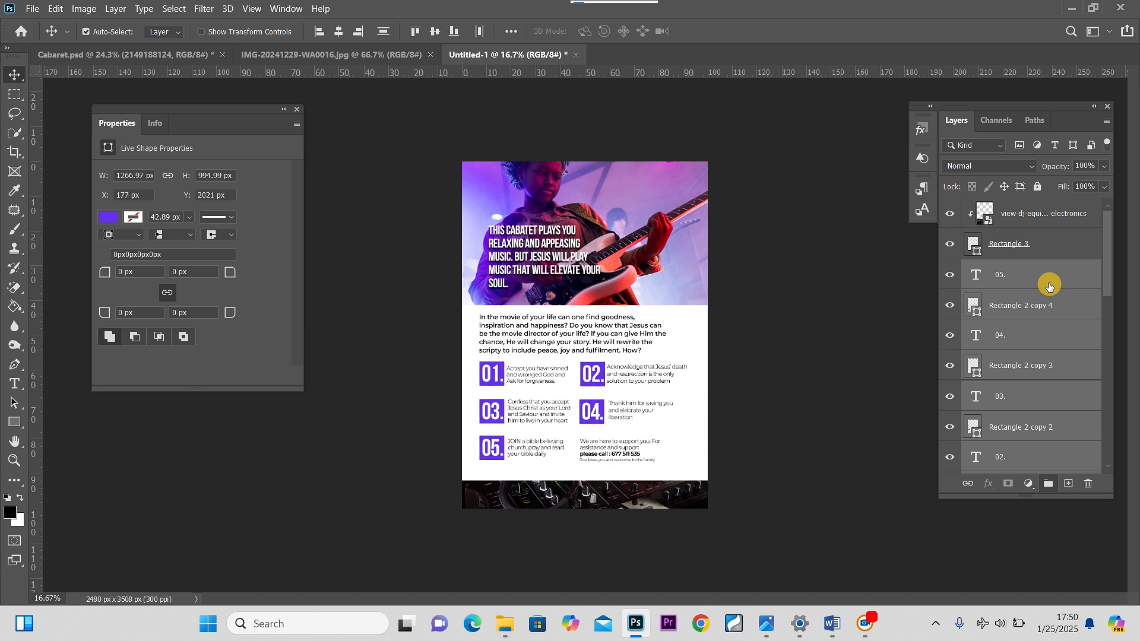
Raise the black footer rectangle to just below the support text and reposition the clipped DJ photo inside it
{"action": "left_click", "coordinate": [678, 503]}
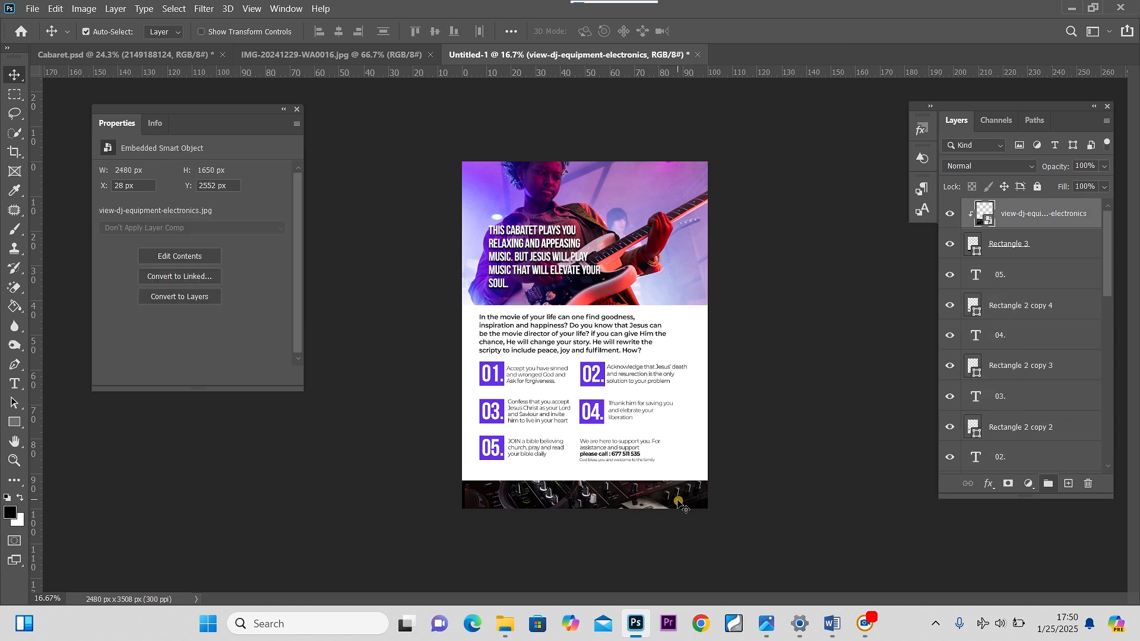
{"action": "left_click", "coordinate": [1021, 247]}
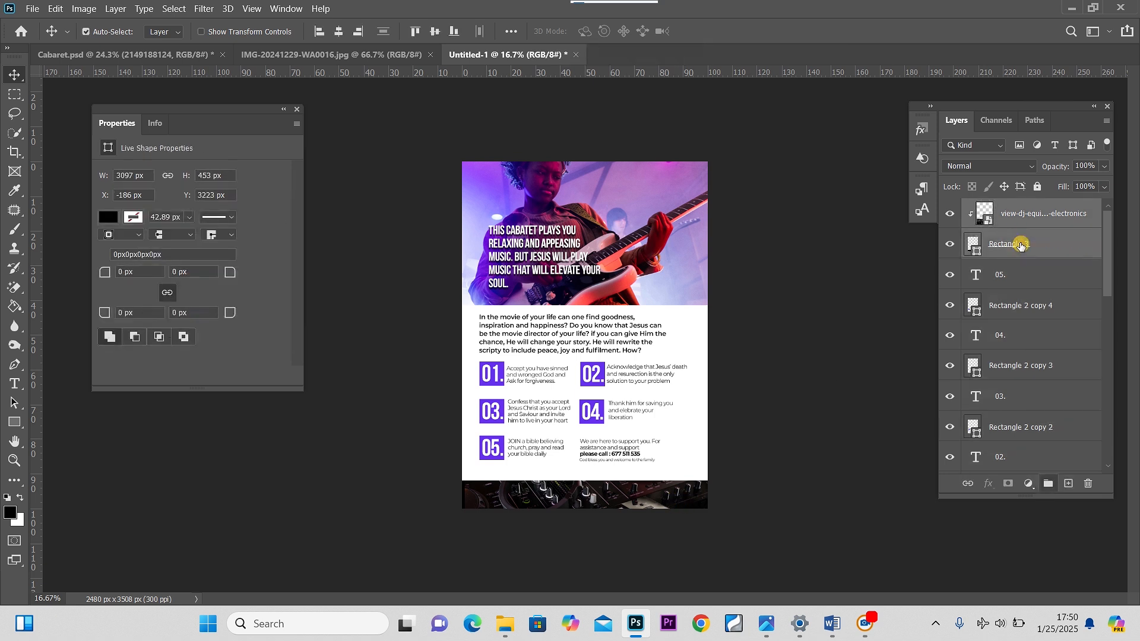
{"action": "key", "text": "ctrl+t"}
{"action": "key", "text": "shift+Up"}
{"action": "key", "text": "shift+Up"}
{"action": "key", "text": "shift+Up"}
{"action": "key", "text": "shift+Up"}
{"action": "key", "text": "shift+Up"}
{"action": "key", "text": "shift+Up"}
{"action": "key", "text": "shift+Up"}
{"action": "key", "text": "Up"}
{"action": "key", "text": "Up"}
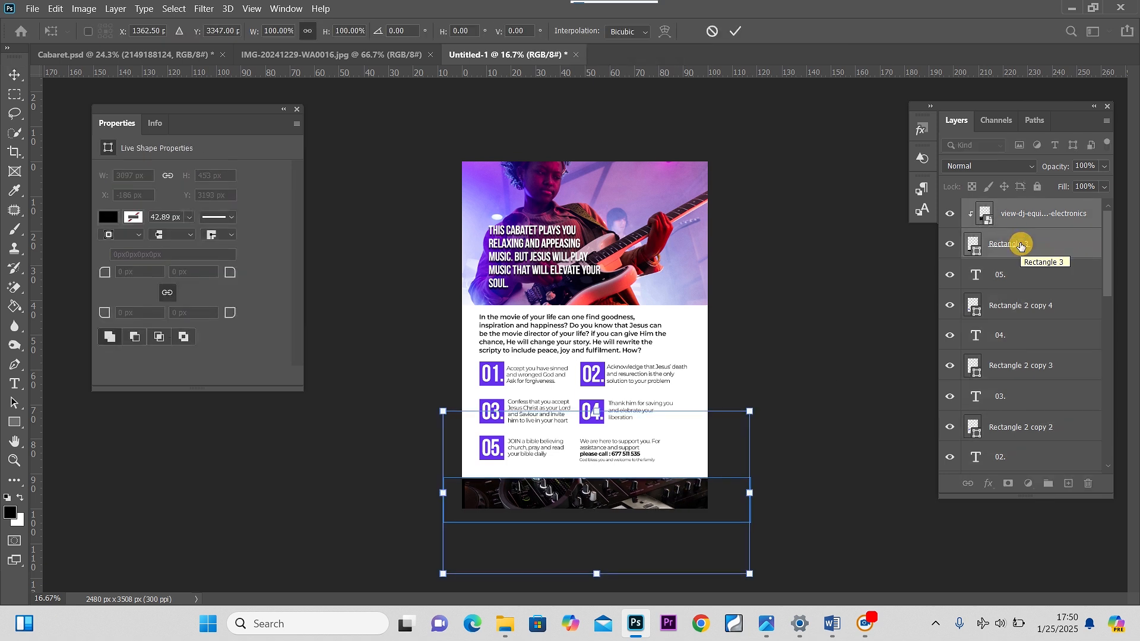
{"action": "key", "text": "shift+Up"}
{"action": "key", "text": "shift+Up"}
{"action": "key", "text": "shift+Up"}
{"action": "key", "text": "shift+Up"}
{"action": "key", "text": "shift+Up"}
{"action": "key", "text": "shift+Up"}
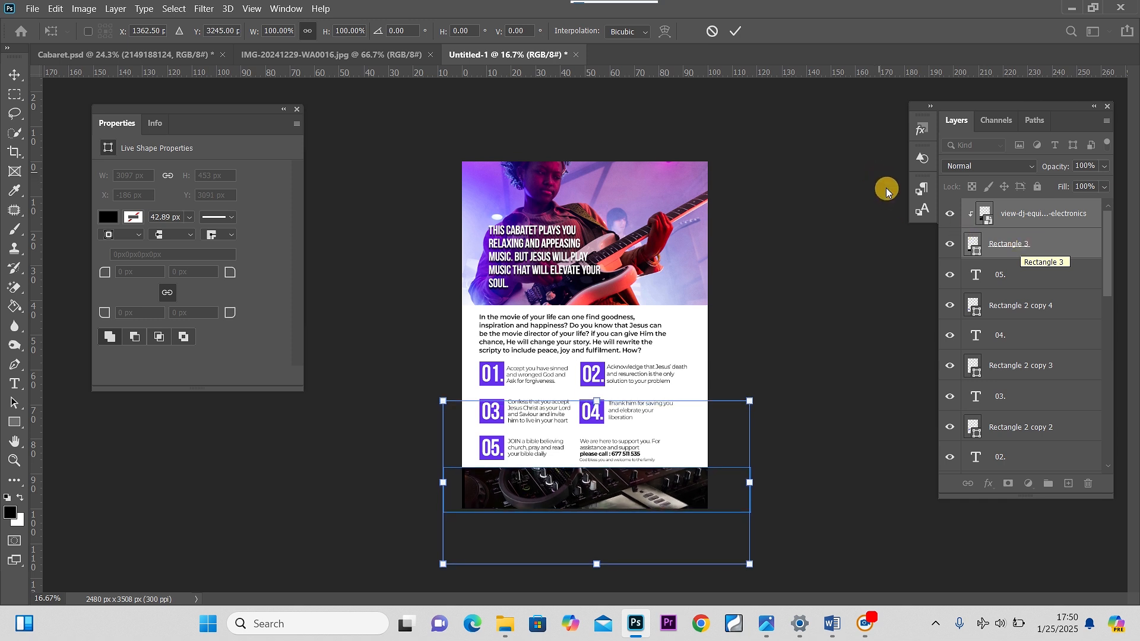
{"action": "left_click", "coordinate": [14, 75]}
{"action": "left_click", "coordinate": [580, 495]}
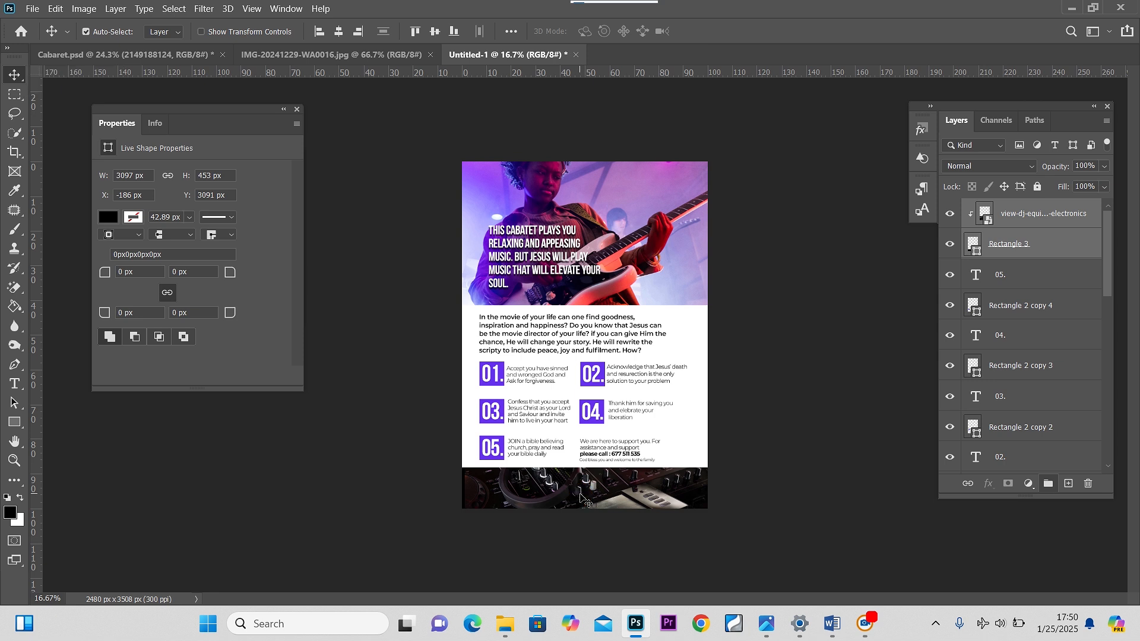
{"action": "mouse_move", "coordinate": [605, 491]}
{"action": "left_mouse_down"}
{"action": "mouse_move", "coordinate": [580, 501]}
{"action": "mouse_move", "coordinate": [597, 491]}
{"action": "left_mouse_up"}
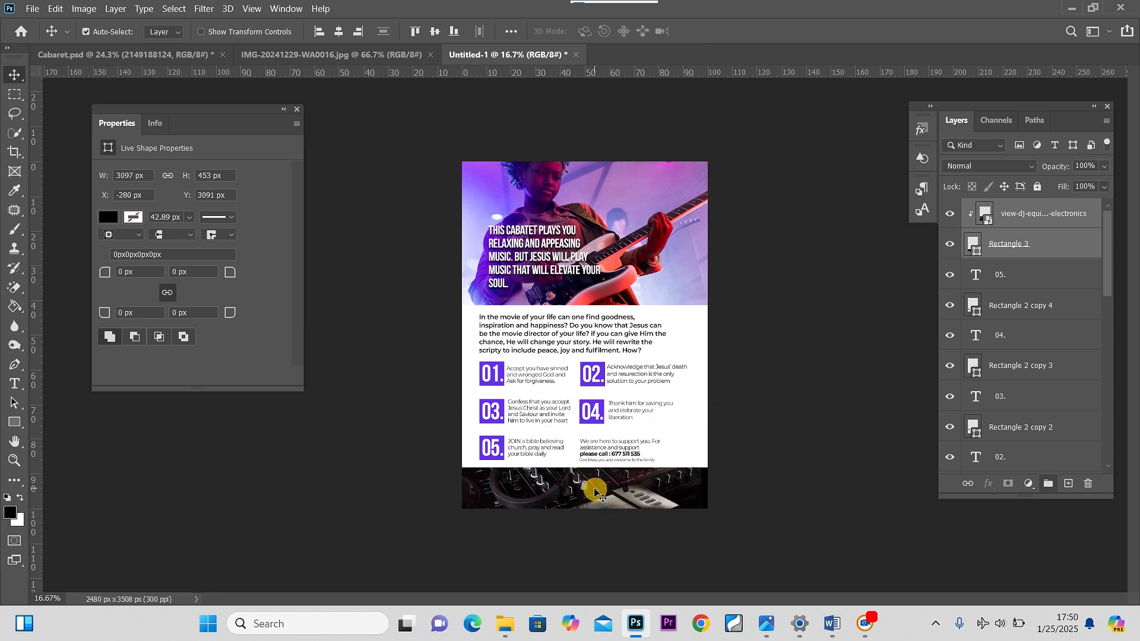
{"action": "left_click", "coordinate": [1012, 221]}
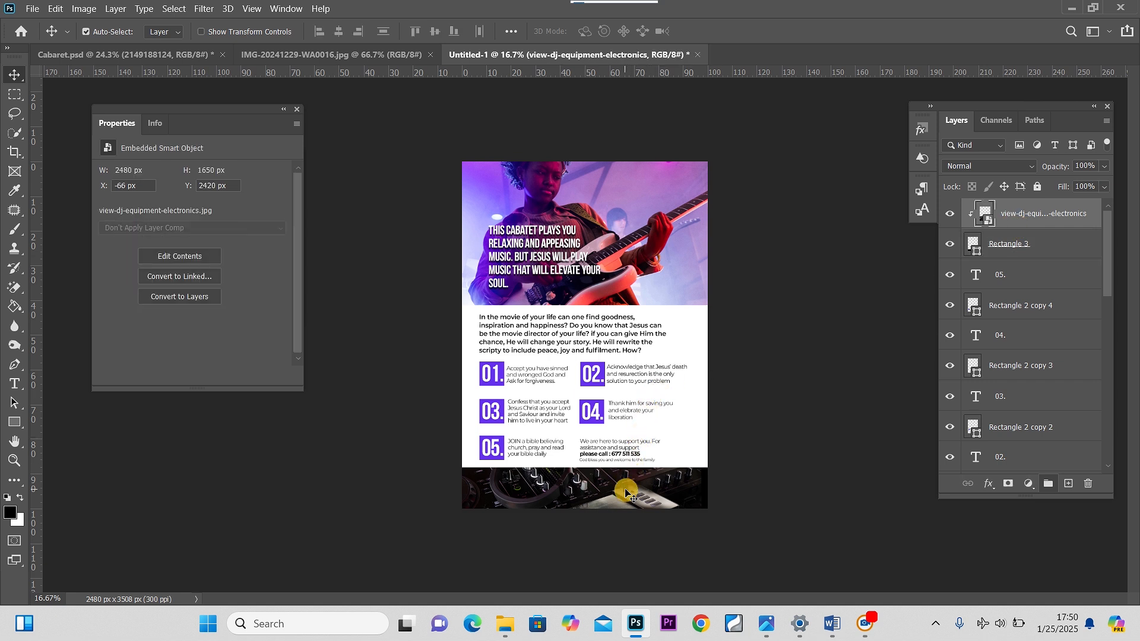
{"action": "mouse_move", "coordinate": [639, 491]}
{"action": "left_mouse_down"}
{"action": "mouse_move", "coordinate": [635, 478]}
{"action": "mouse_move", "coordinate": [629, 518]}
{"action": "mouse_move", "coordinate": [663, 483]}
{"action": "mouse_move", "coordinate": [653, 488]}
{"action": "left_mouse_up"}
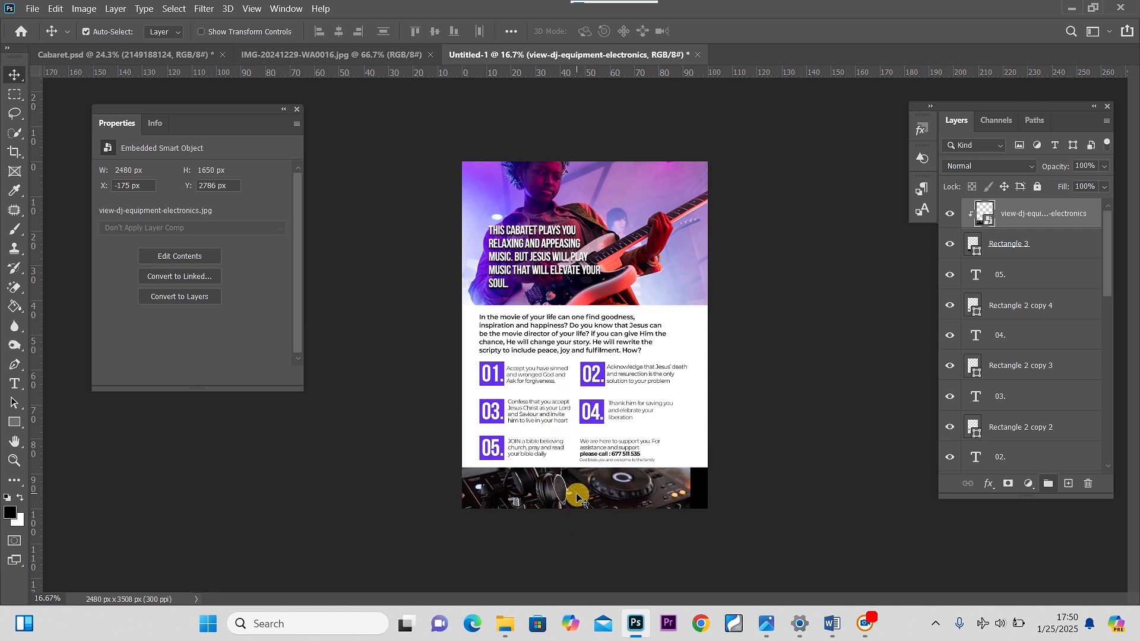
Duplicate the guitarist photo, move the copy above the DJ photo and clip it to it
{"action": "left_click", "coordinate": [652, 235]}
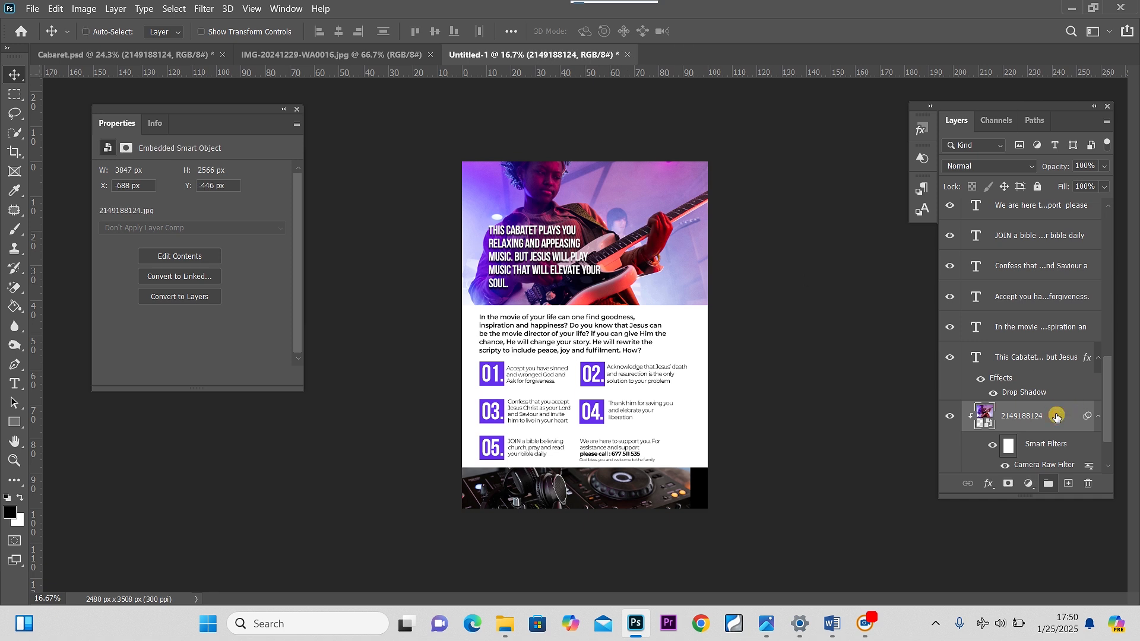
{"action": "key", "text": "ctrl+j"}
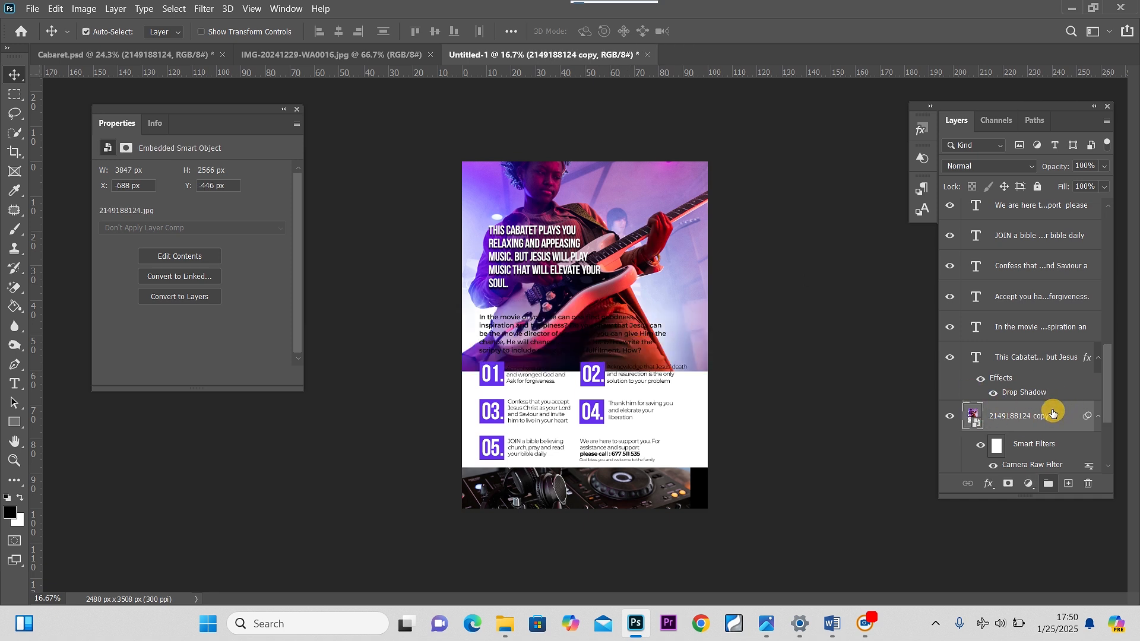
{"action": "left_click_drag", "start_coordinate": [1053, 414], "coordinate": [1024, 203]}
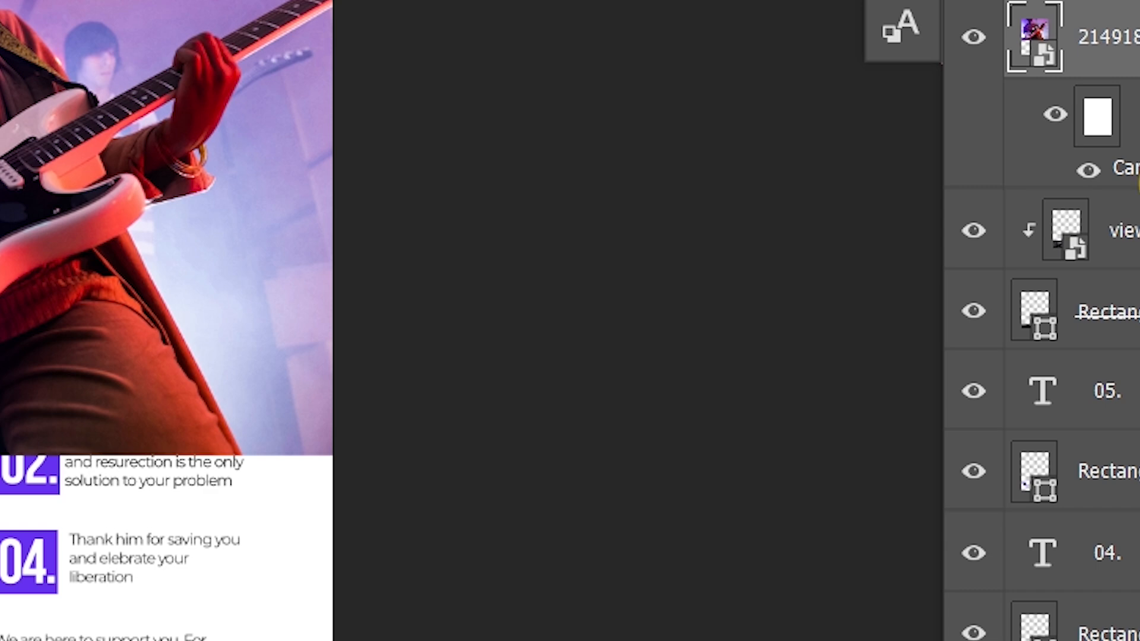
{"action": "key", "text": "ctrl+alt+g"}
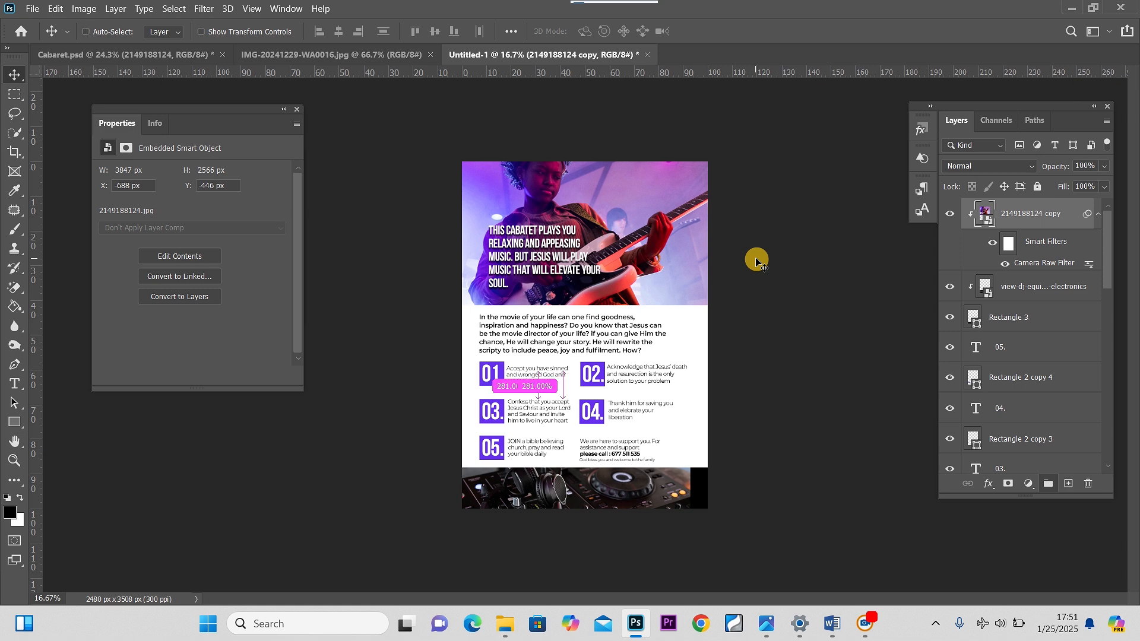
Move the clipped guitarist copy down over the footer band
{"action": "key", "text": "ctrl+t"}
{"action": "left_click", "coordinate": [611, 255]}
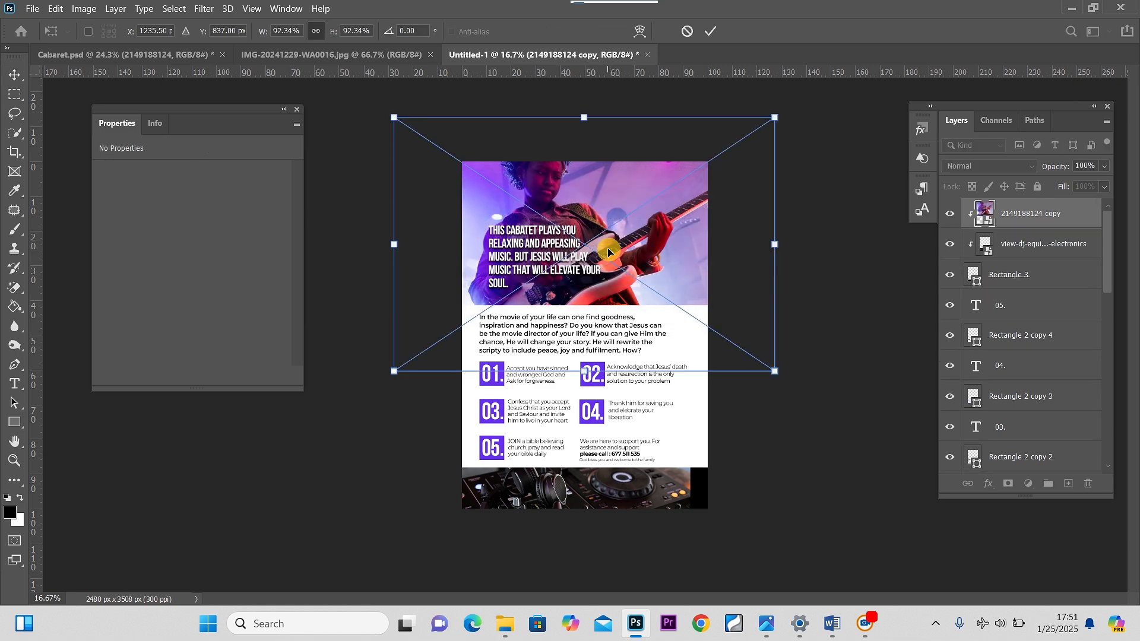
{"action": "left_click_drag", "start_coordinate": [666, 198], "coordinate": [651, 488]}
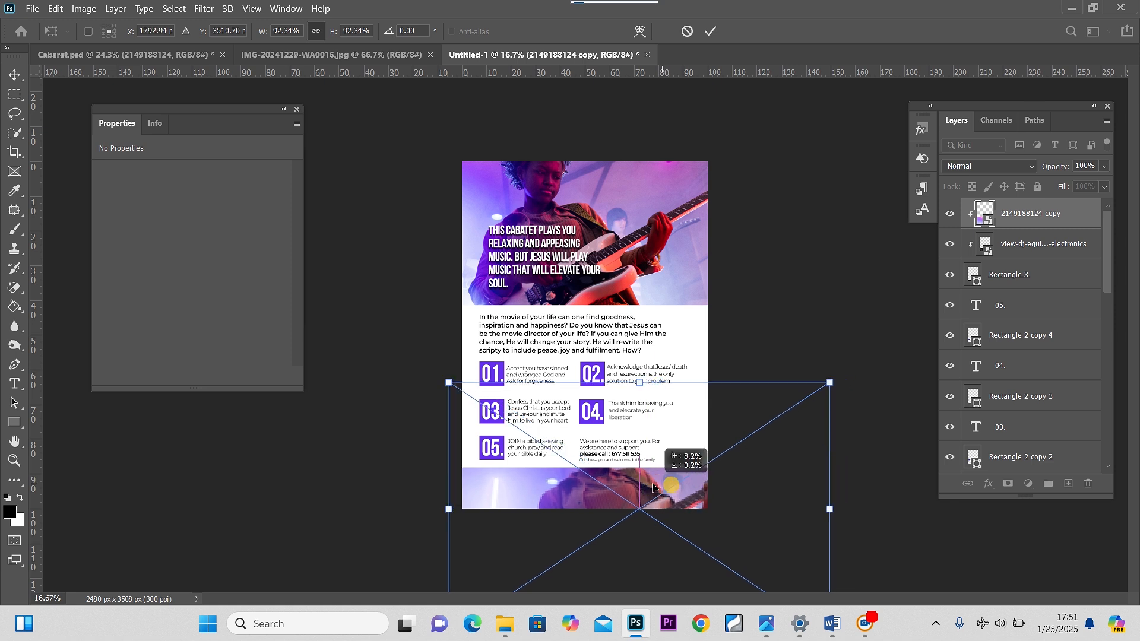
{"action": "left_click", "coordinate": [17, 76]}
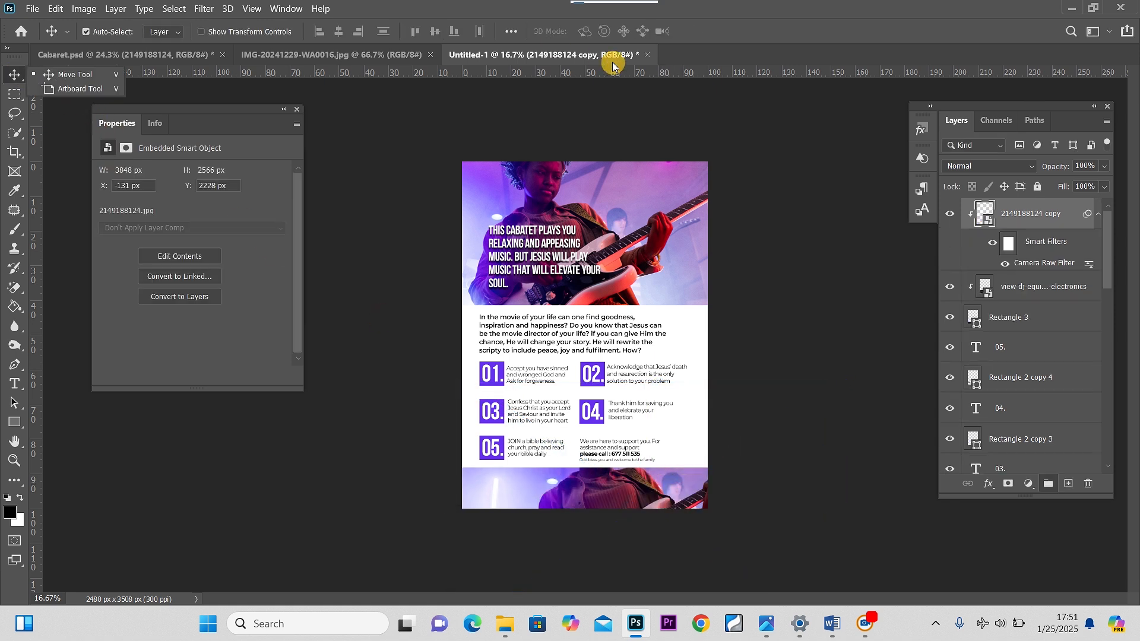
Apply a Gaussian Blur of 378.2 pixels to the guitarist copy and set its blend mode to Color
{"action": "left_click", "coordinate": [205, 9]}
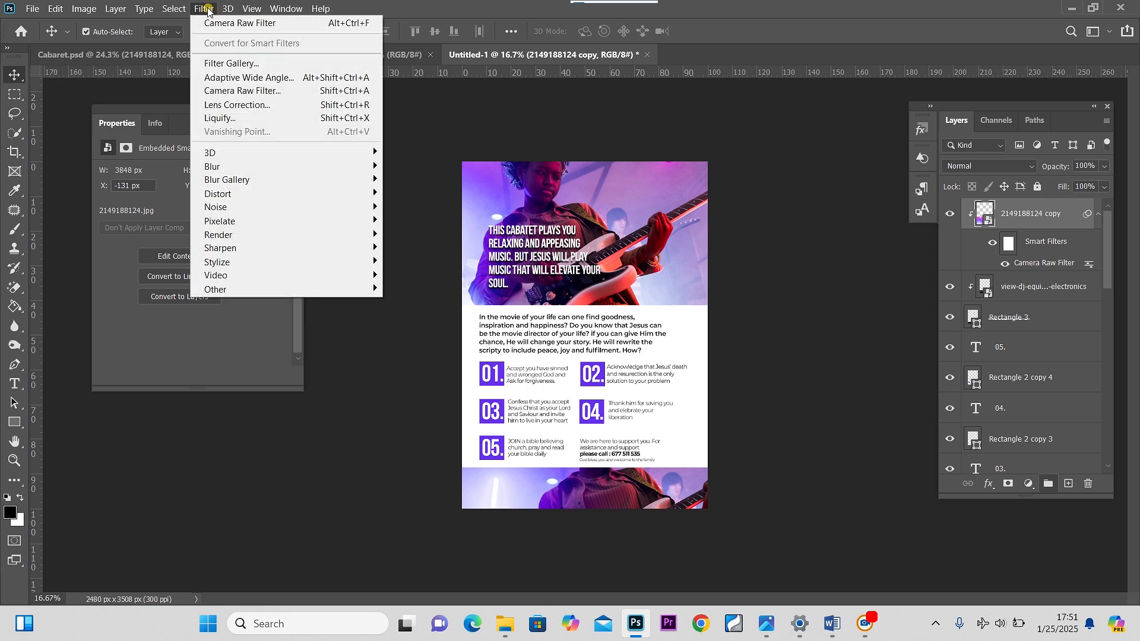
{"action": "mouse_move", "coordinate": [252, 169]}
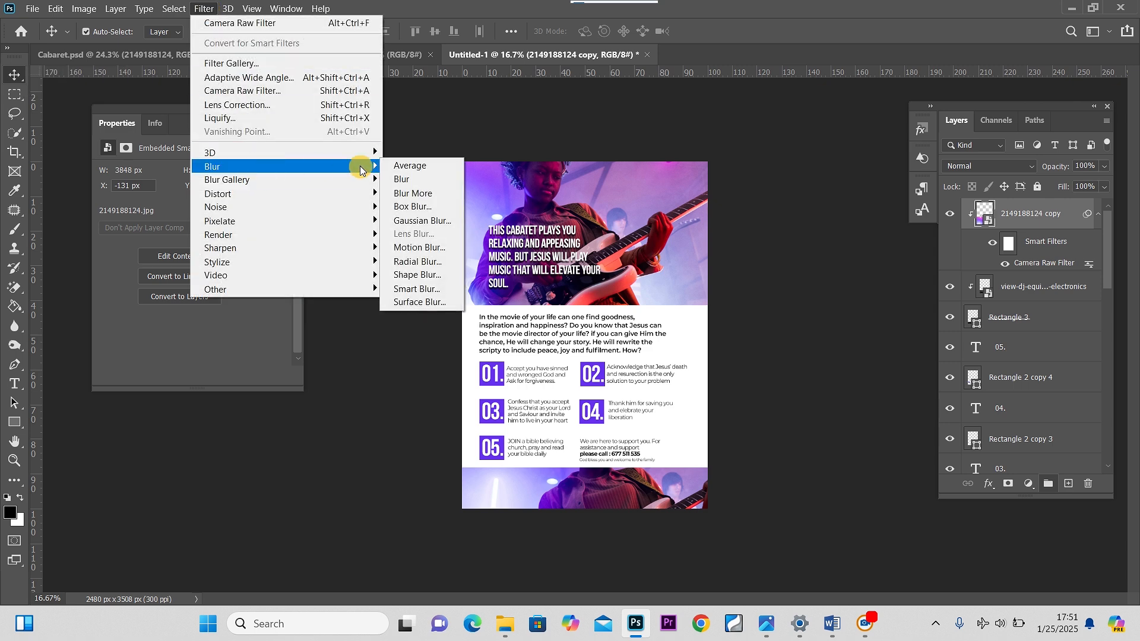
{"action": "left_click", "coordinate": [432, 228]}
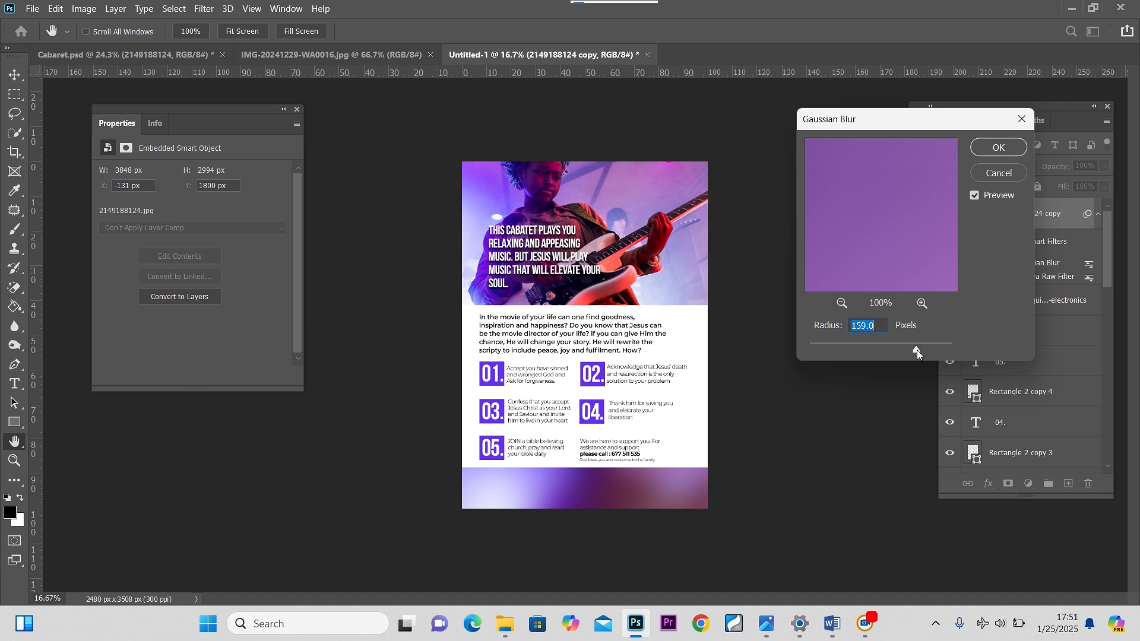
{"action": "left_click_drag", "start_coordinate": [916, 350], "coordinate": [932, 348]}
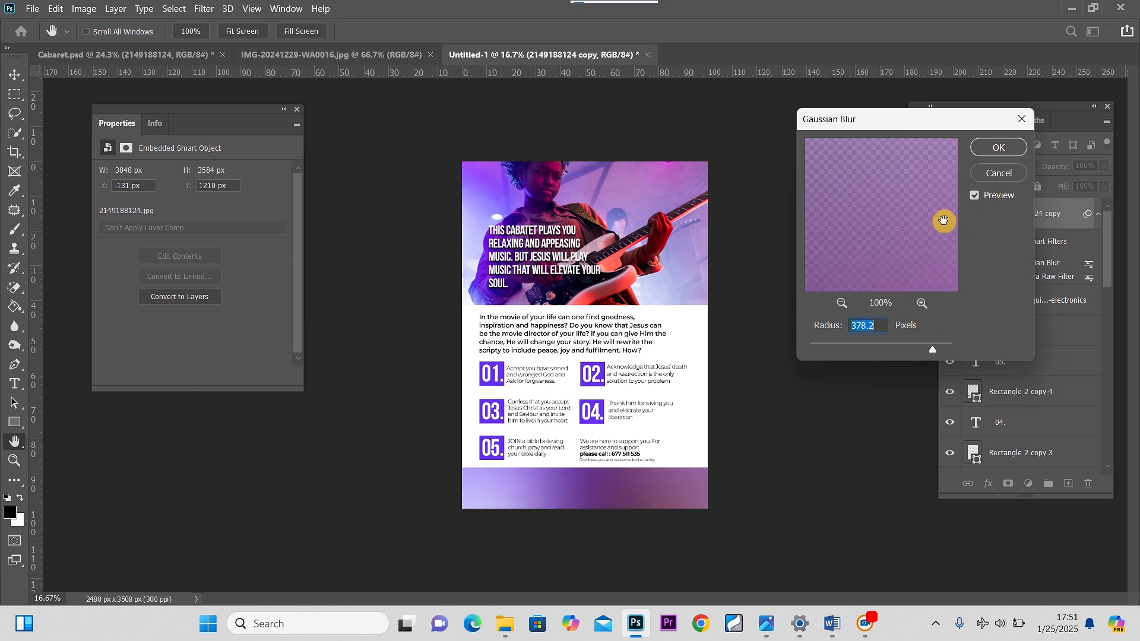
{"action": "left_click", "coordinate": [985, 150]}
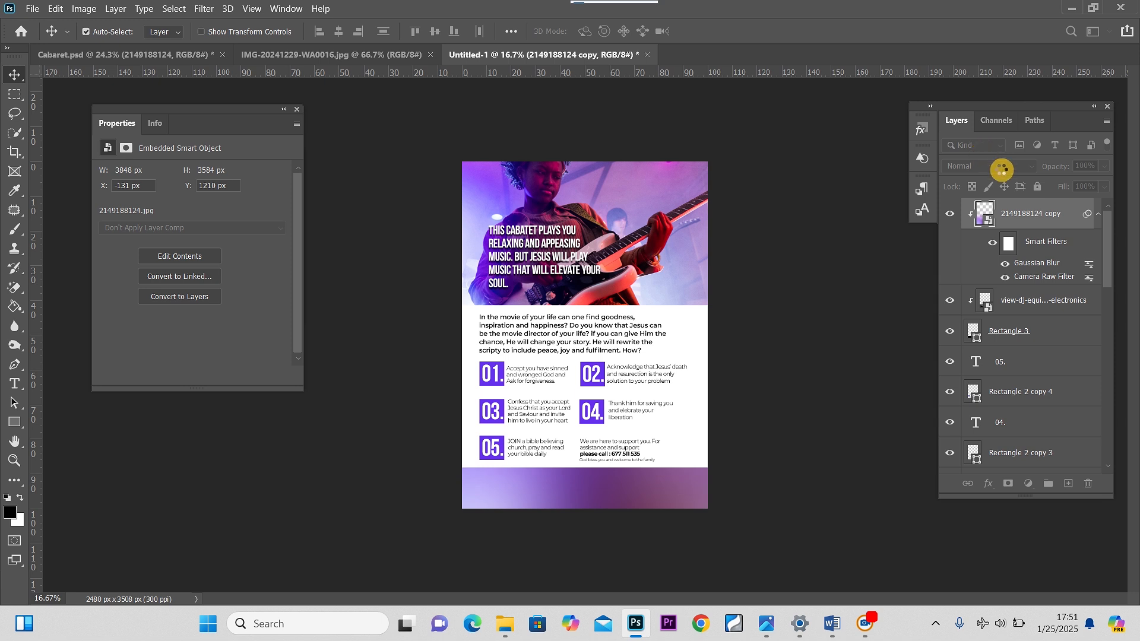
{"action": "left_click", "coordinate": [988, 167]}
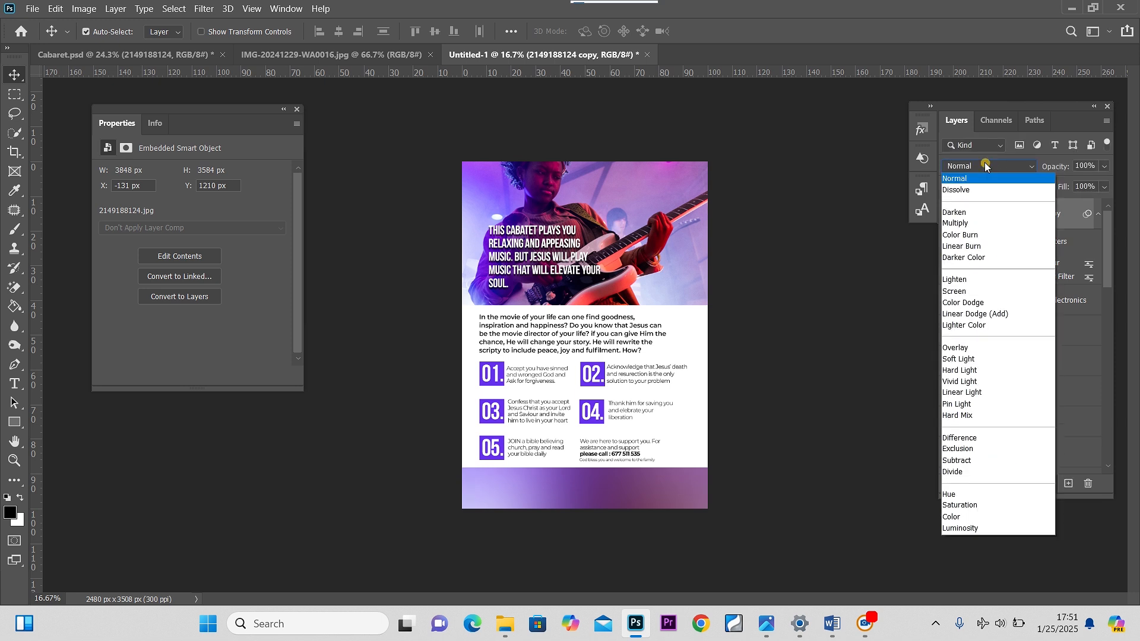
{"action": "left_click", "coordinate": [962, 517]}
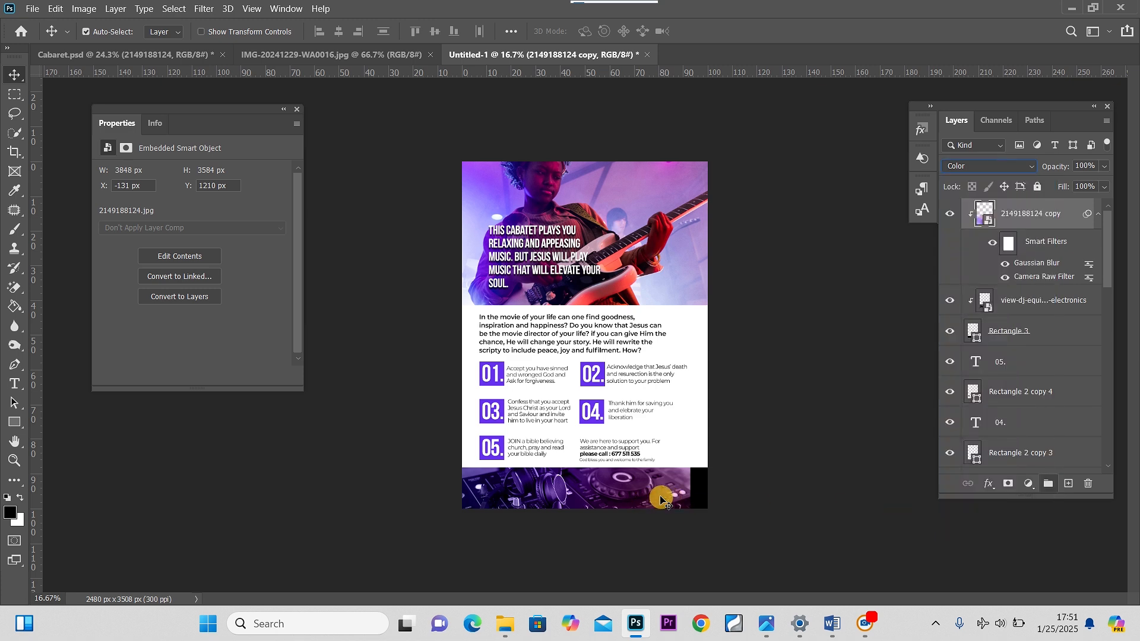
Shift the DJ photo right and scale it up to about 34.84% so it fills the footer band
{"action": "left_click", "coordinate": [1015, 308]}
{"action": "key", "text": "ctrl+t"}
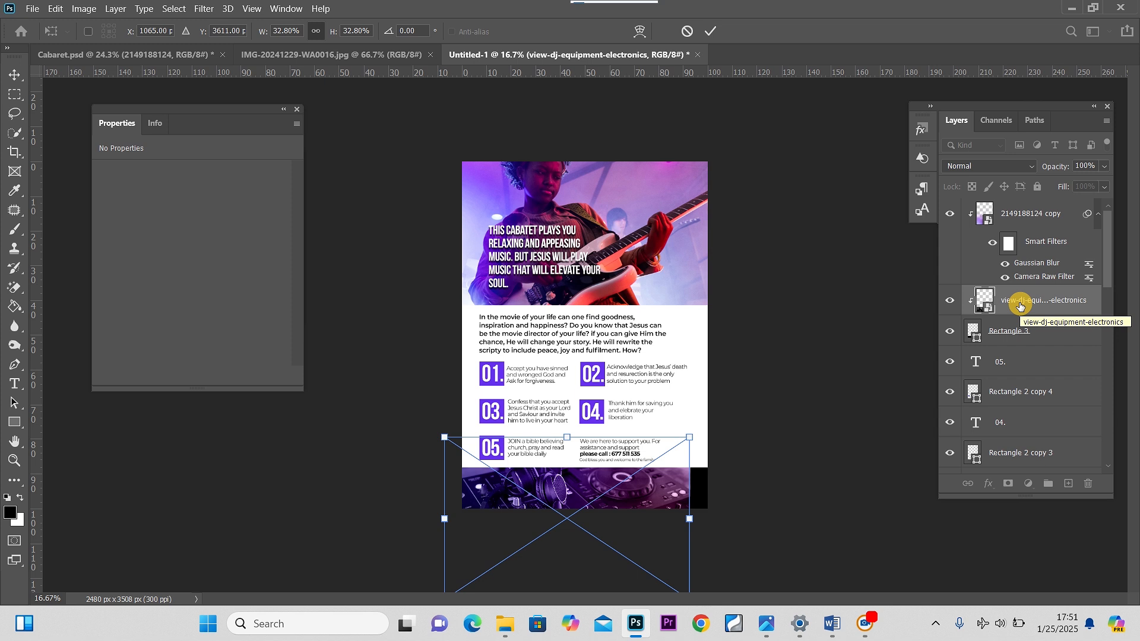
{"action": "key", "text": "shift+Right"}
{"action": "key", "text": "shift+Right"}
{"action": "key", "text": "shift+Right"}
{"action": "key", "text": "shift+Right"}
{"action": "key", "text": "shift+Right"}
{"action": "key", "text": "shift+Right"}
{"action": "key", "text": "shift+Right"}
{"action": "key", "text": "shift+Right"}
{"action": "key", "text": "shift+Right"}
{"action": "key", "text": "shift+Right"}
{"action": "key", "text": "shift+Right"}
{"action": "key", "text": "shift+Right"}
{"action": "key", "text": "shift+Right"}
{"action": "key", "text": "shift+Right"}
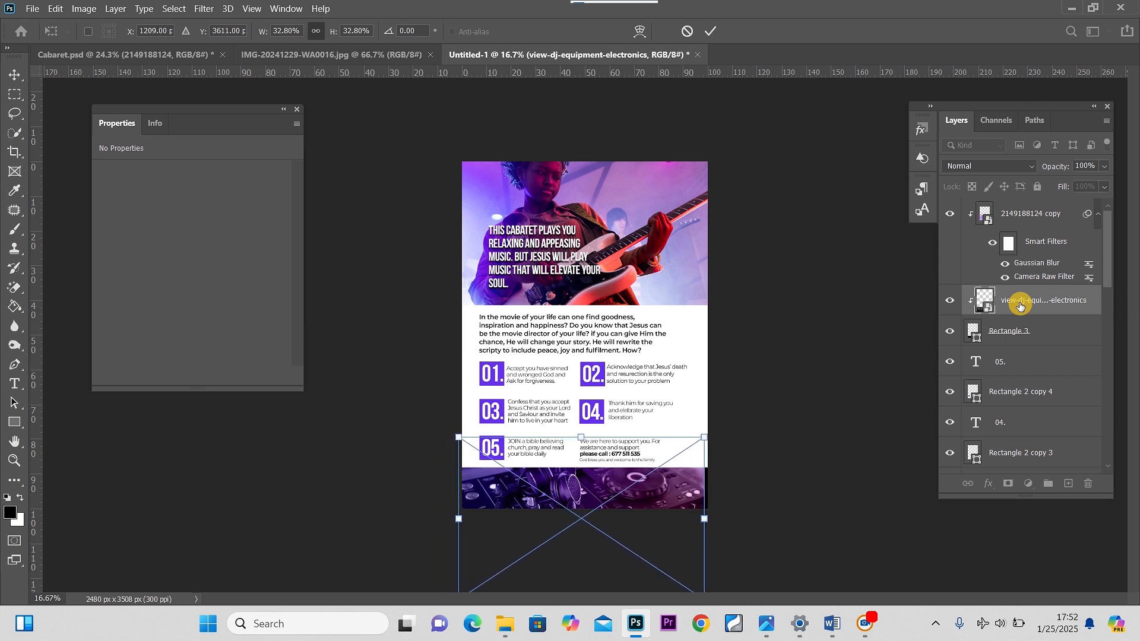
{"action": "key", "text": "shift+Right"}
{"action": "key", "text": "shift+Right"}
{"action": "key", "text": "shift+Right"}
{"action": "key", "text": "shift+Right"}
{"action": "key", "text": "shift+Right"}
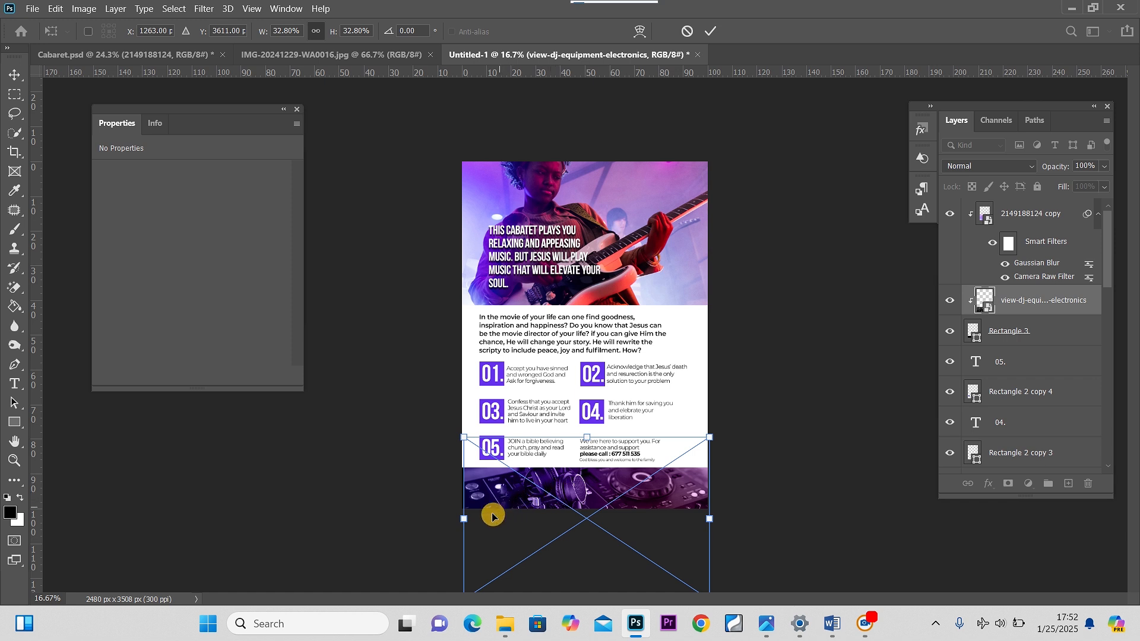
{"action": "left_click_drag", "start_coordinate": [467, 515], "coordinate": [452, 516]}
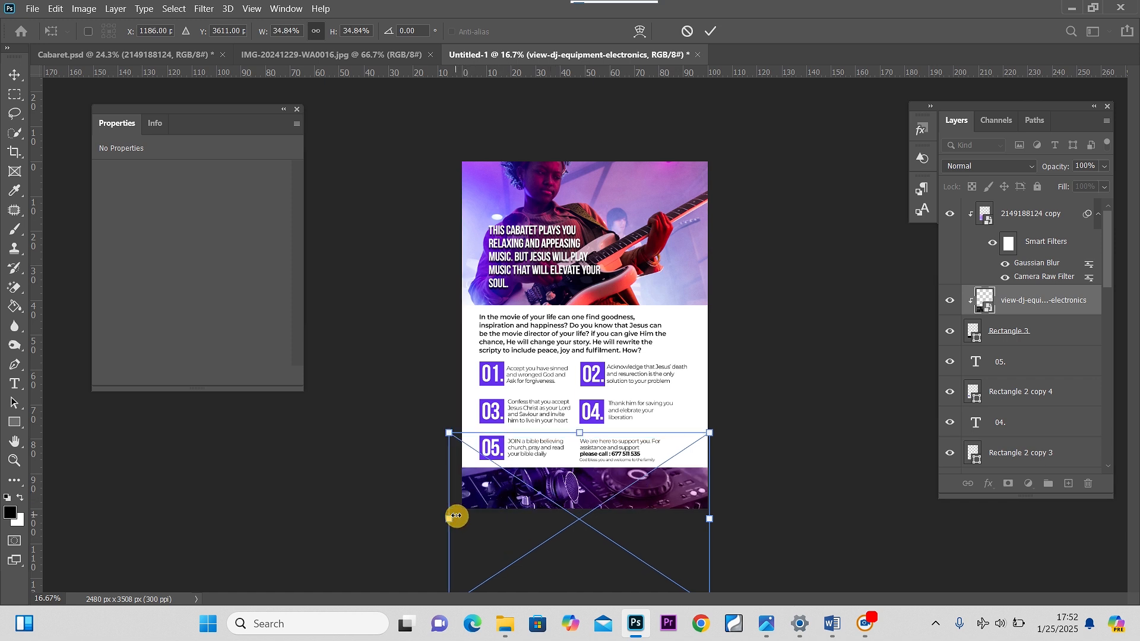
{"action": "left_click", "coordinate": [14, 75]}
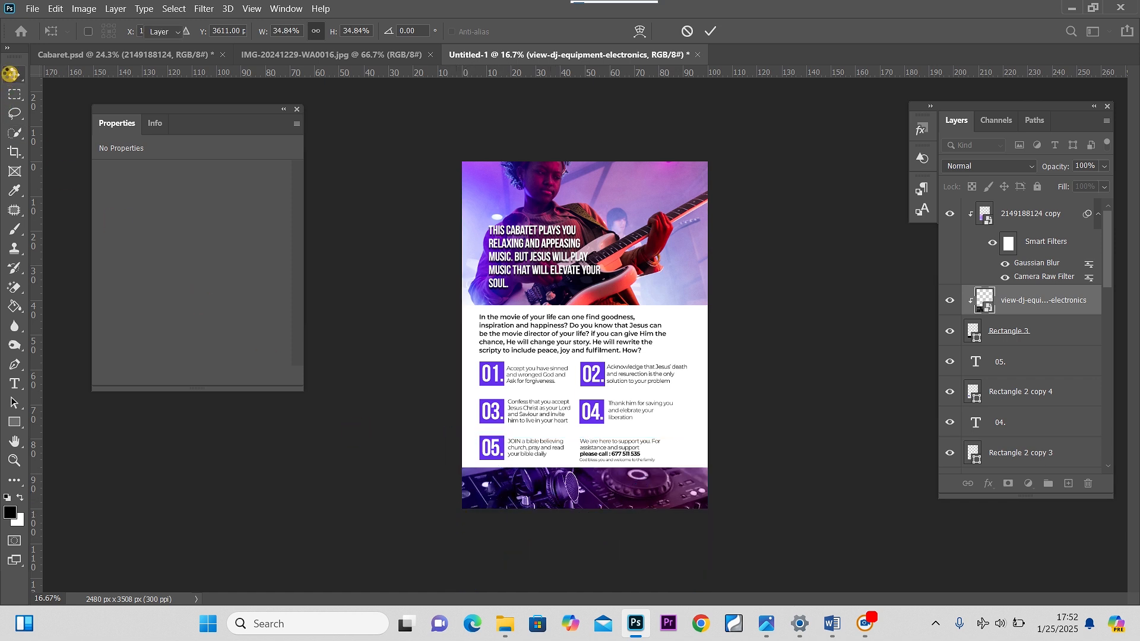
Add a new empty layer above the guitarist copy and set the foreground colour to a red sampled from the guitar, adjusted to ef1b18
{"action": "left_click_drag", "start_coordinate": [628, 493], "coordinate": [630, 494]}
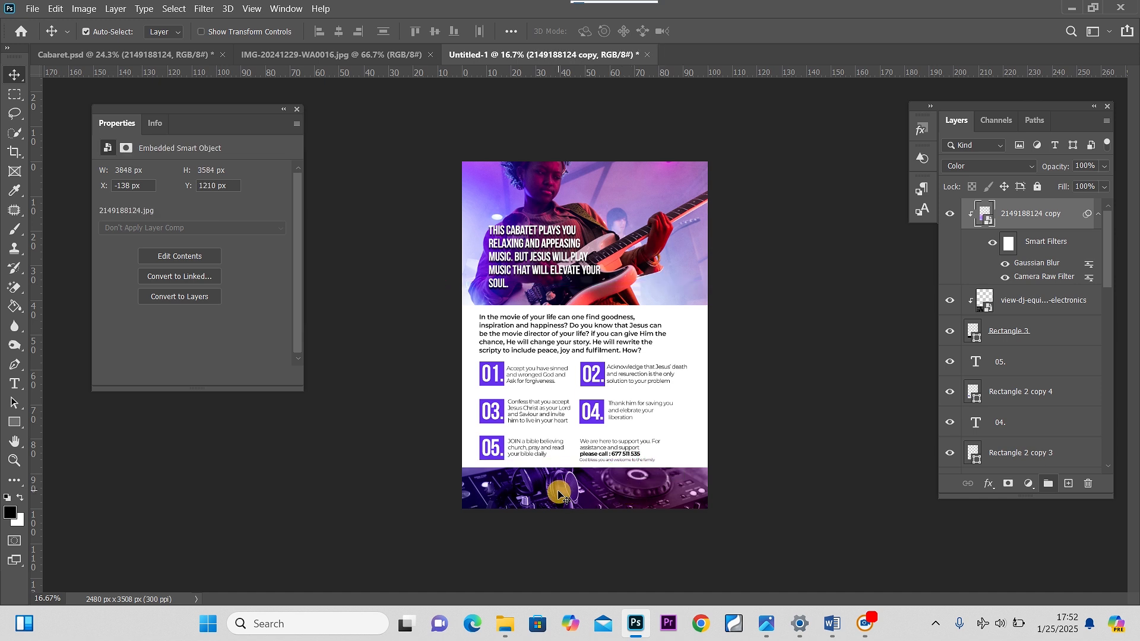
{"action": "left_click", "coordinate": [1068, 484]}
{"action": "left_click", "coordinate": [9, 512]}
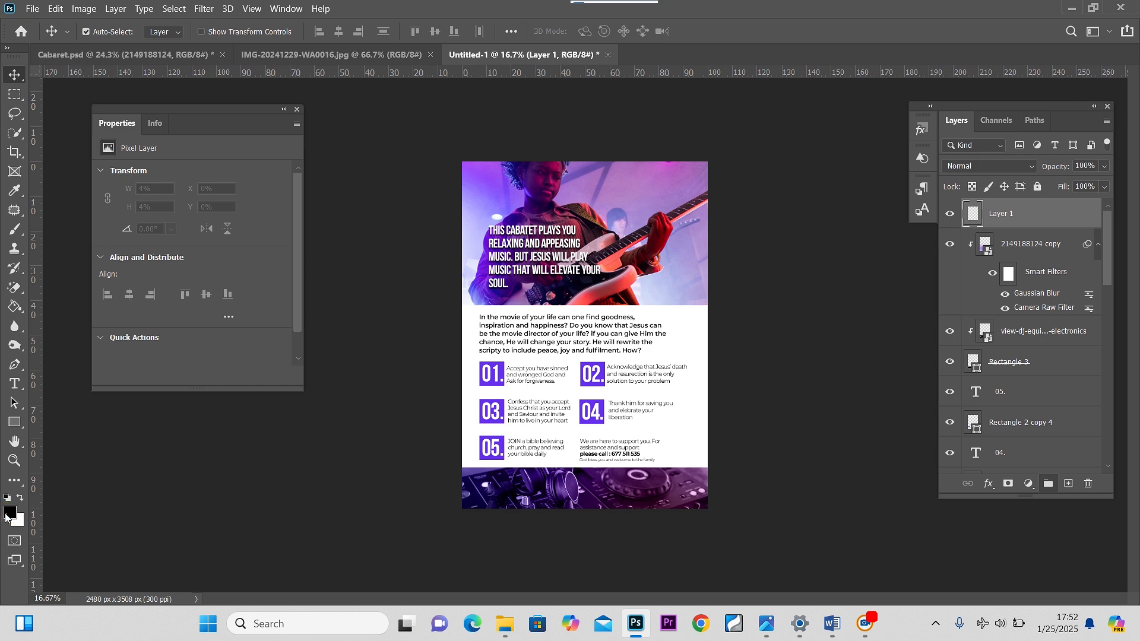
{"action": "left_click", "coordinate": [666, 224]}
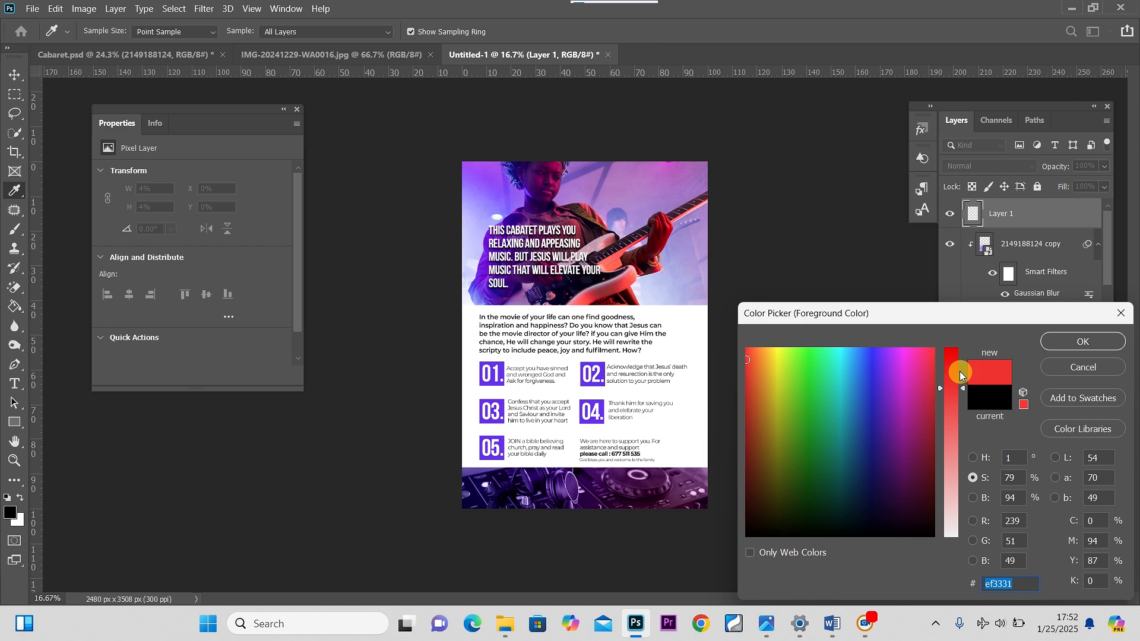
{"action": "left_click_drag", "start_coordinate": [966, 392], "coordinate": [965, 366]}
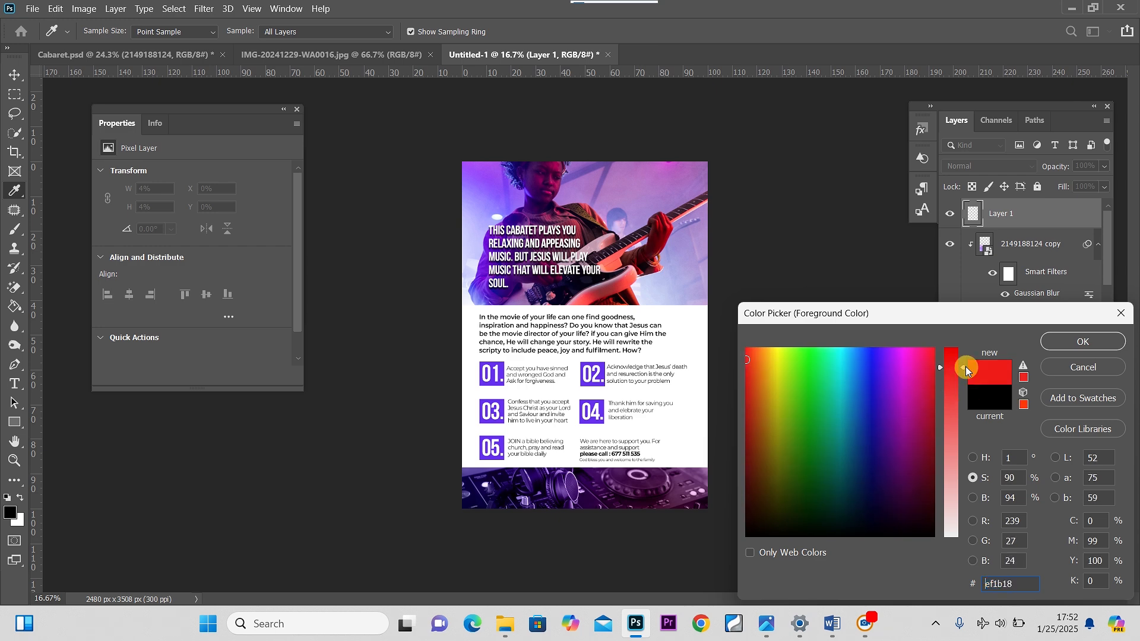
{"action": "left_click", "coordinate": [1078, 342]}
Paint a large soft red stroke across the middle of the DJ footer with a 1300 px brush
{"action": "key", "text": "v"}
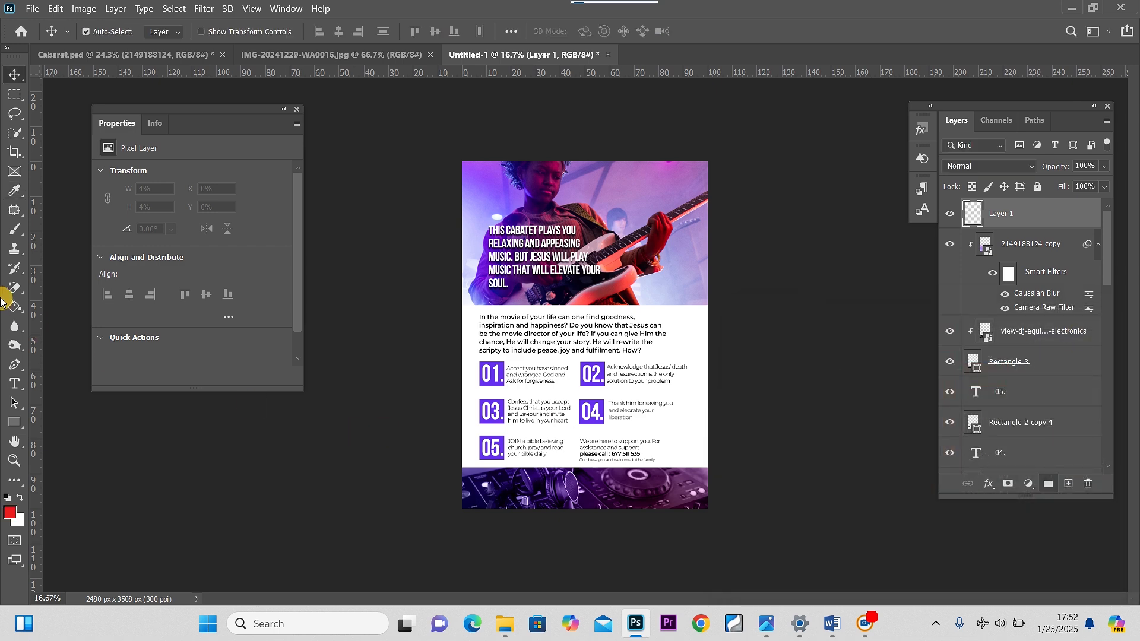
{"action": "left_click", "coordinate": [15, 230]}
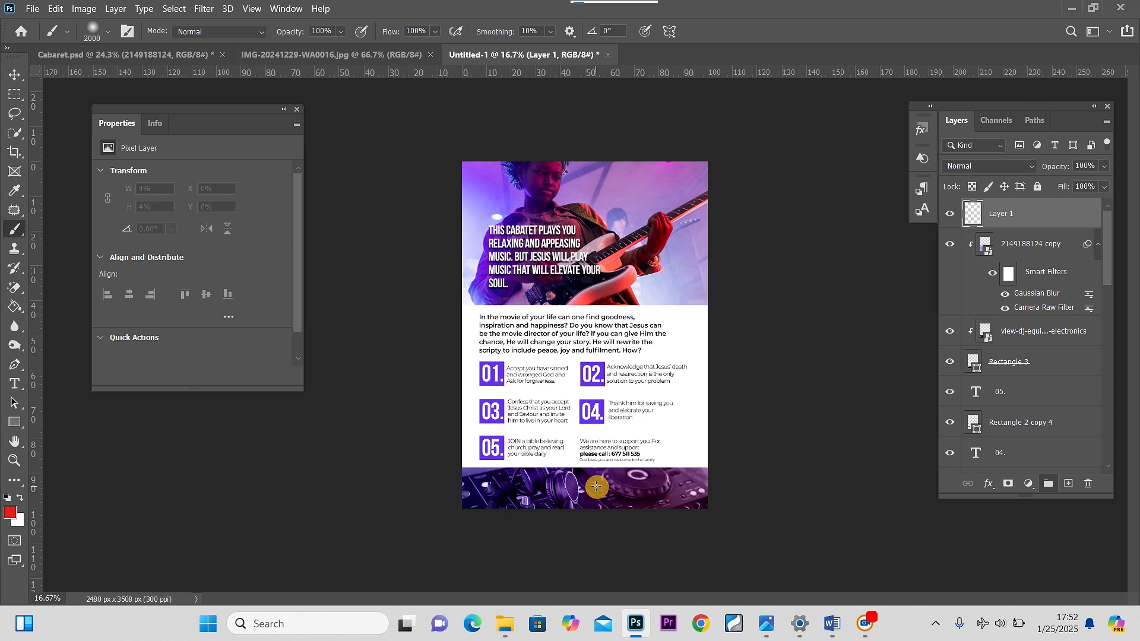
{"action": "key", "text": "bracketleft"}
{"action": "key", "text": "bracketleft"}
{"action": "key", "text": "bracketleft"}
{"action": "key", "text": "bracketleft"}
{"action": "key", "text": "bracketleft"}
{"action": "key", "text": "bracketleft"}
{"action": "key", "text": "bracketleft"}
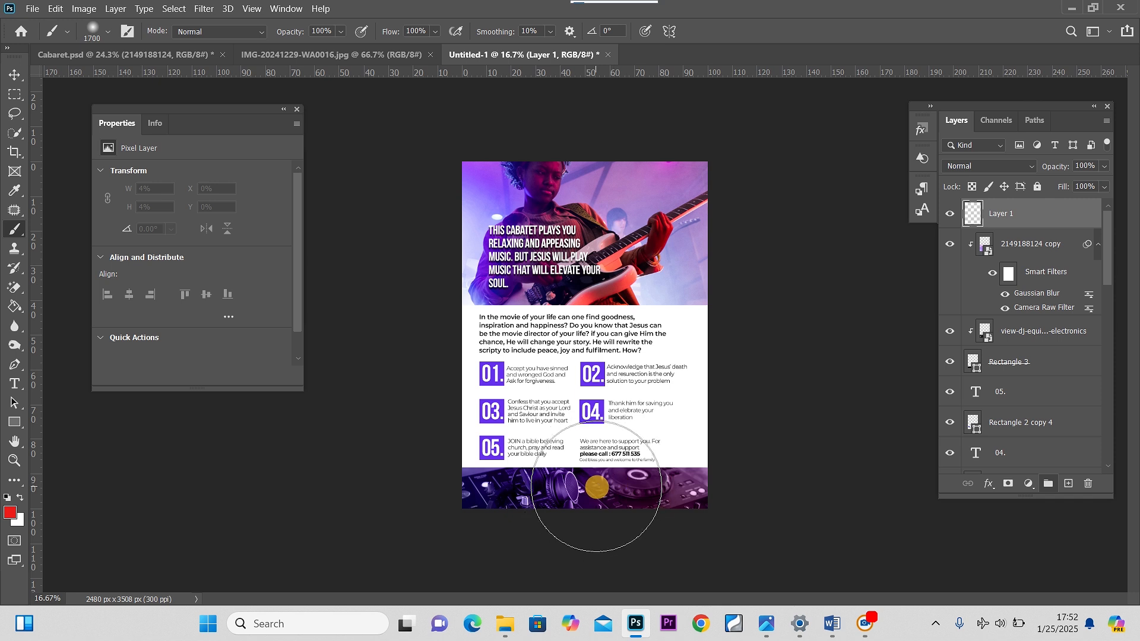
{"action": "left_click_drag", "start_coordinate": [562, 495], "coordinate": [580, 491]}
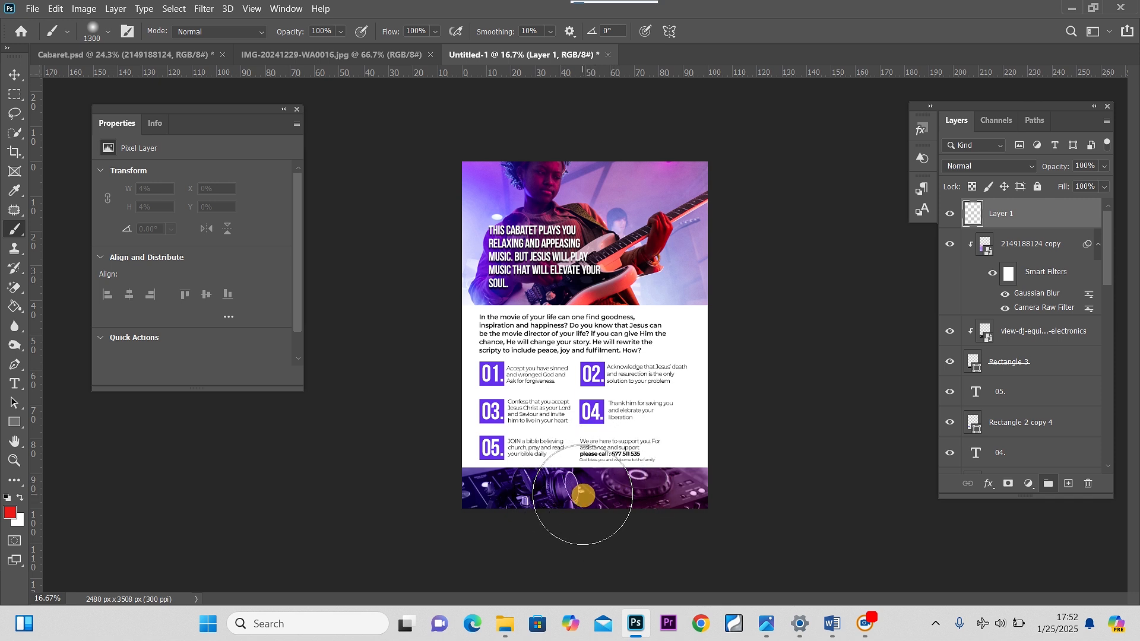
Set the red paint layer's blend mode to Color and its opacity to 68%
{"action": "left_click", "coordinate": [987, 165]}
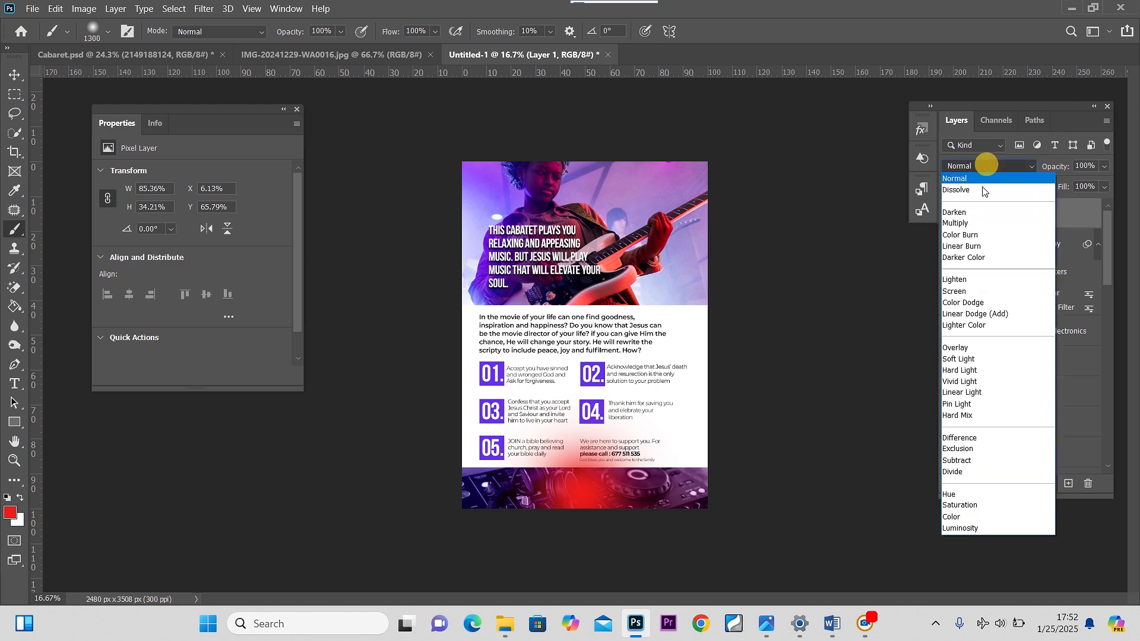
{"action": "left_click", "coordinate": [971, 516]}
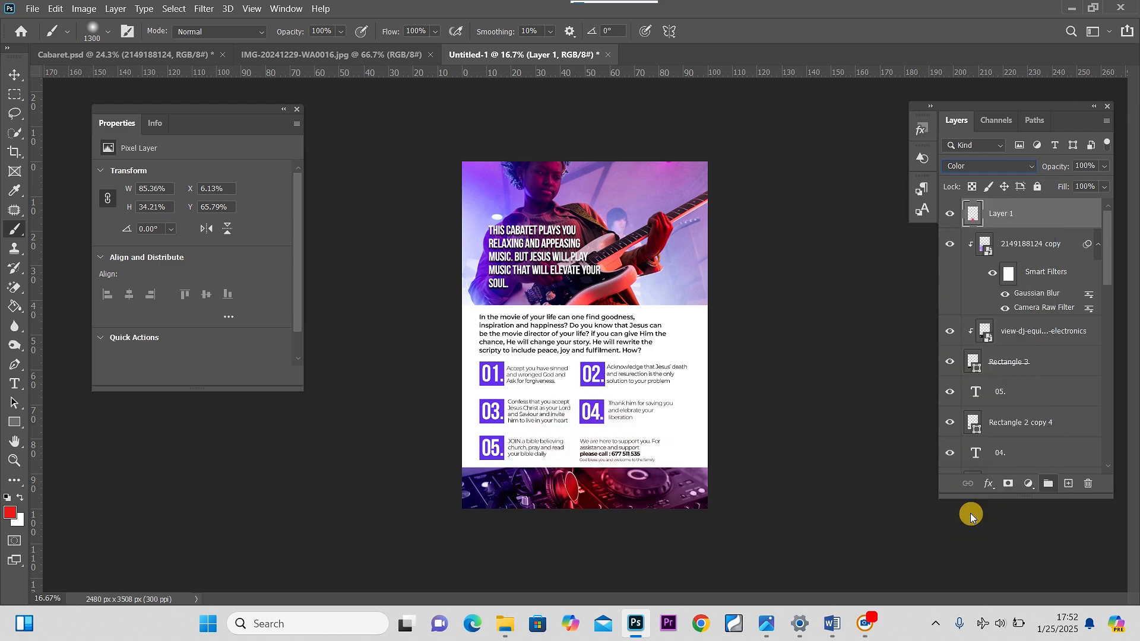
{"action": "left_click", "coordinate": [1107, 168]}
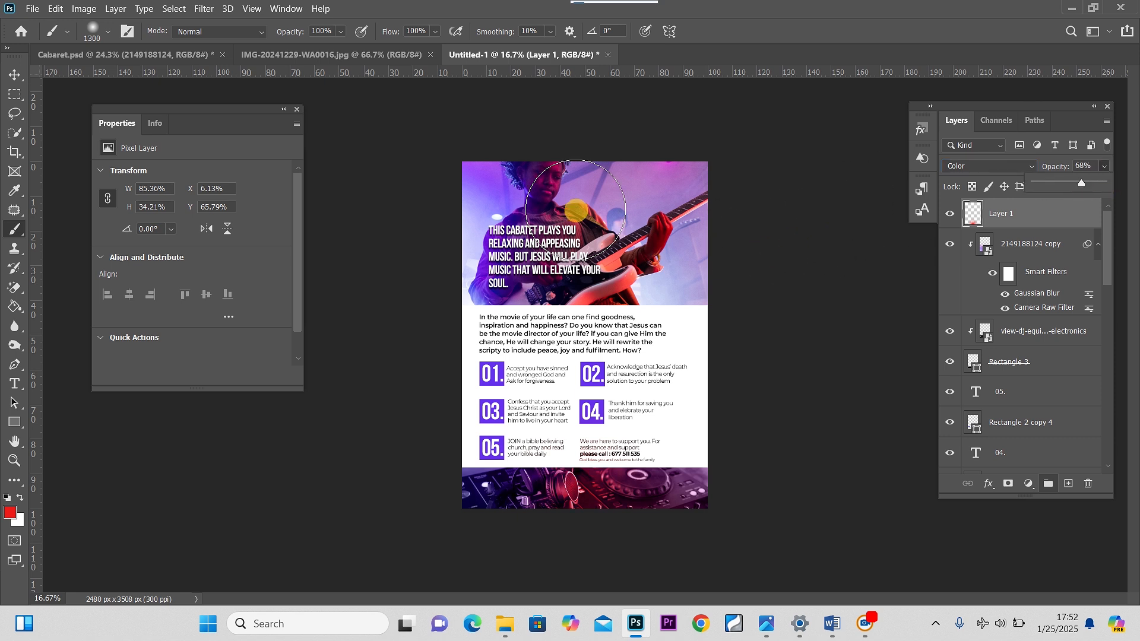
Compare the flyer with the reference flyer image by switching back and forth between the two documents
{"action": "left_click", "coordinate": [14, 75]}
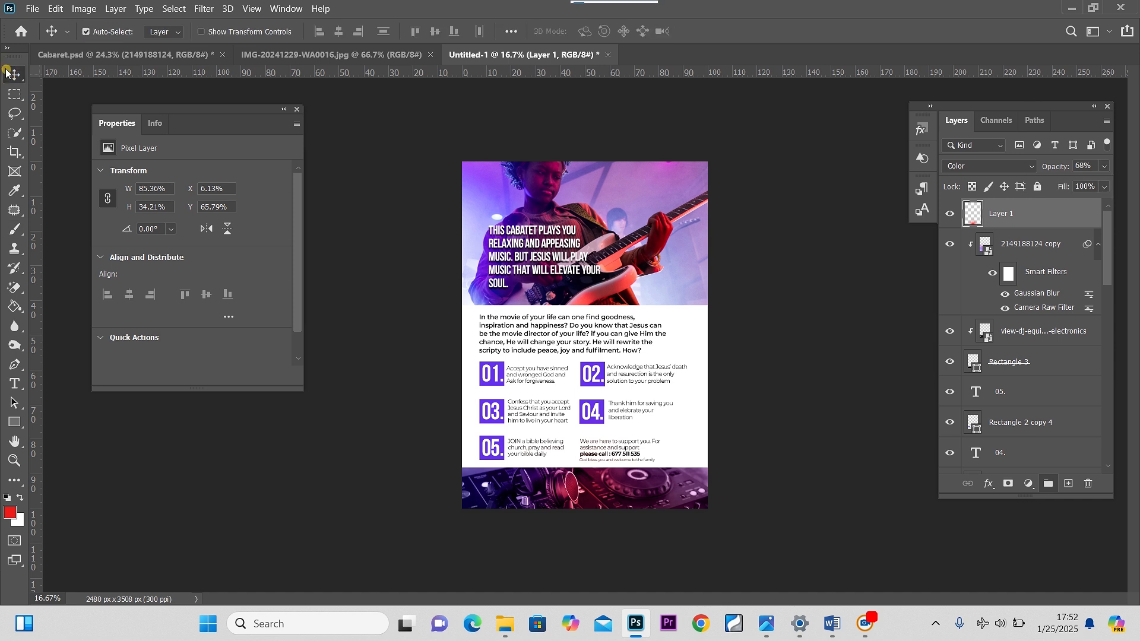
{"action": "left_click", "coordinate": [297, 110]}
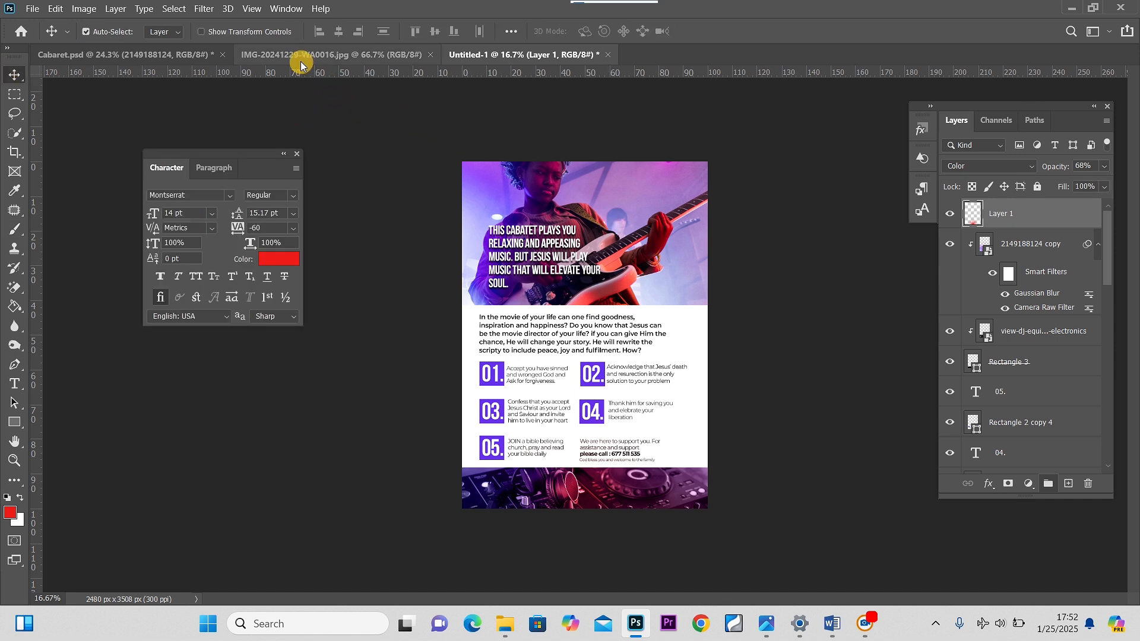
{"action": "left_click", "coordinate": [278, 55]}
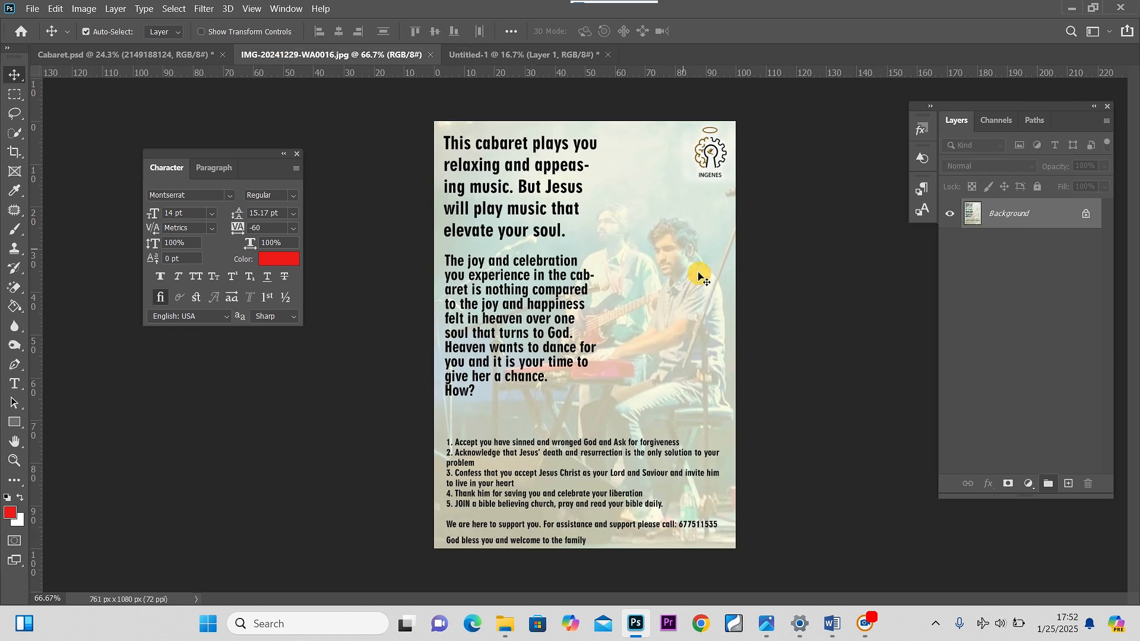
{"action": "left_click", "coordinate": [485, 53]}
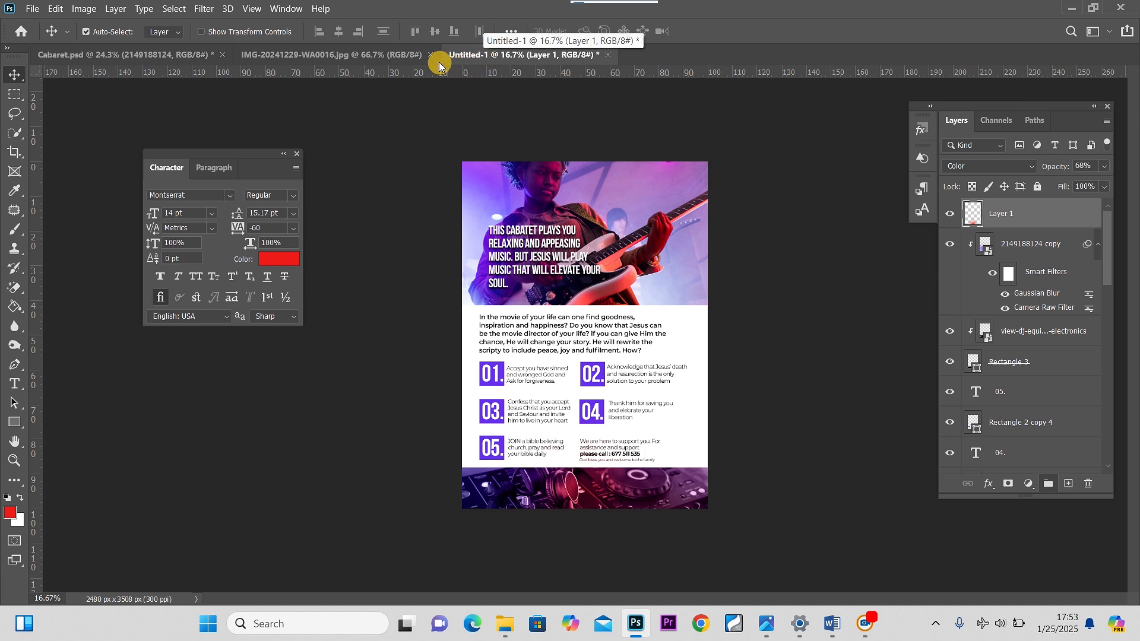
{"action": "left_click", "coordinate": [402, 55]}
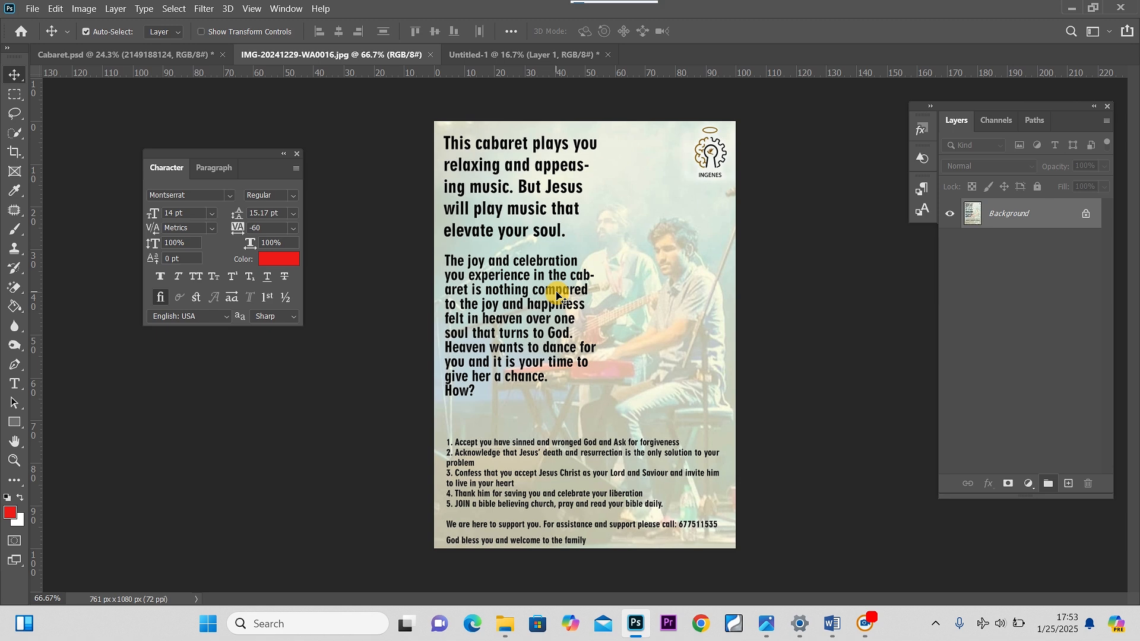
{"action": "left_click", "coordinate": [499, 54]}
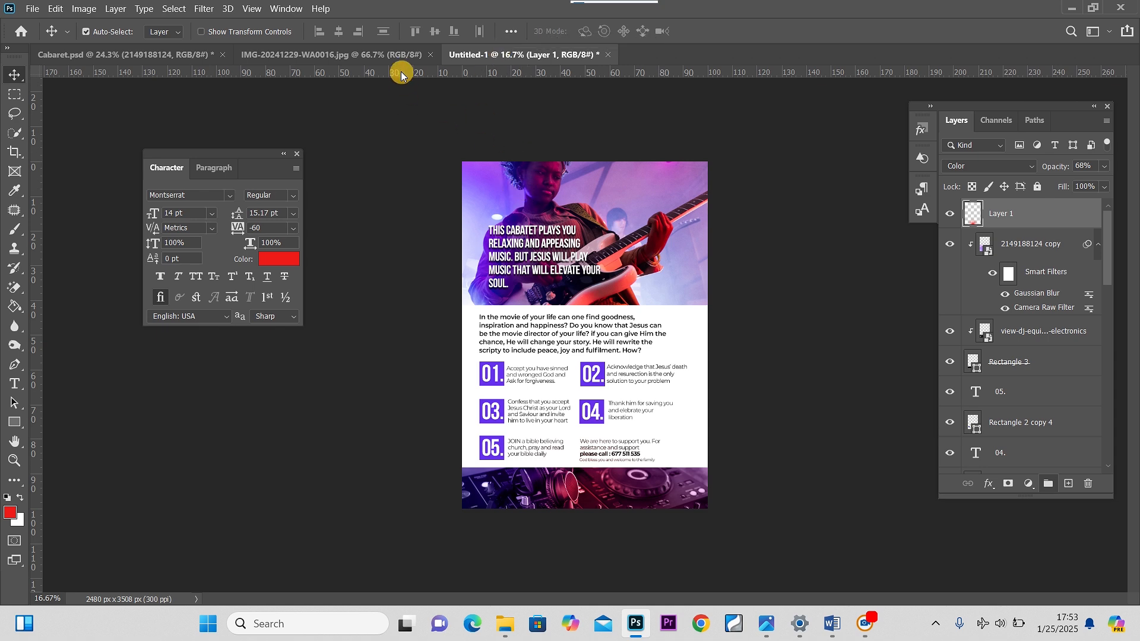
{"action": "left_click", "coordinate": [396, 54]}
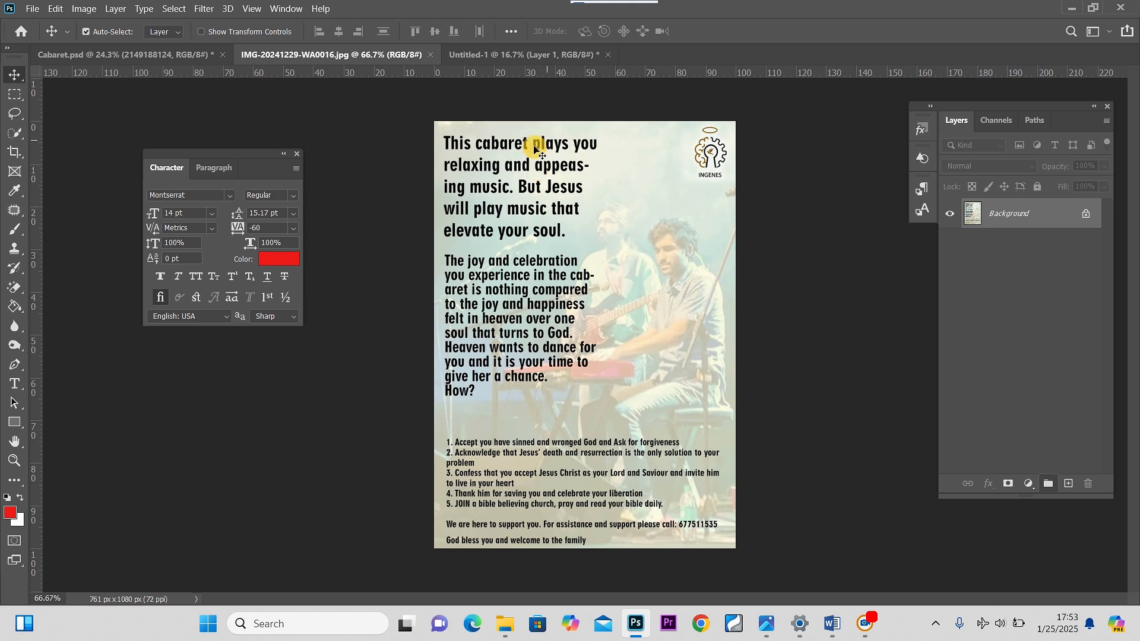
{"action": "left_click", "coordinate": [474, 54]}
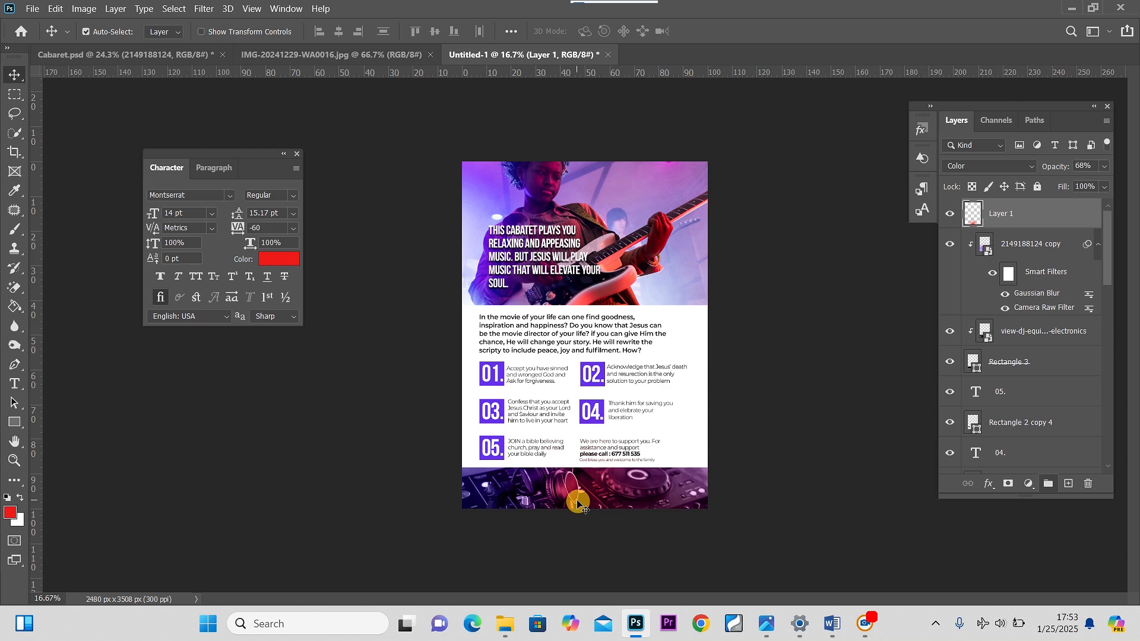
{"action": "left_click", "coordinate": [344, 54]}
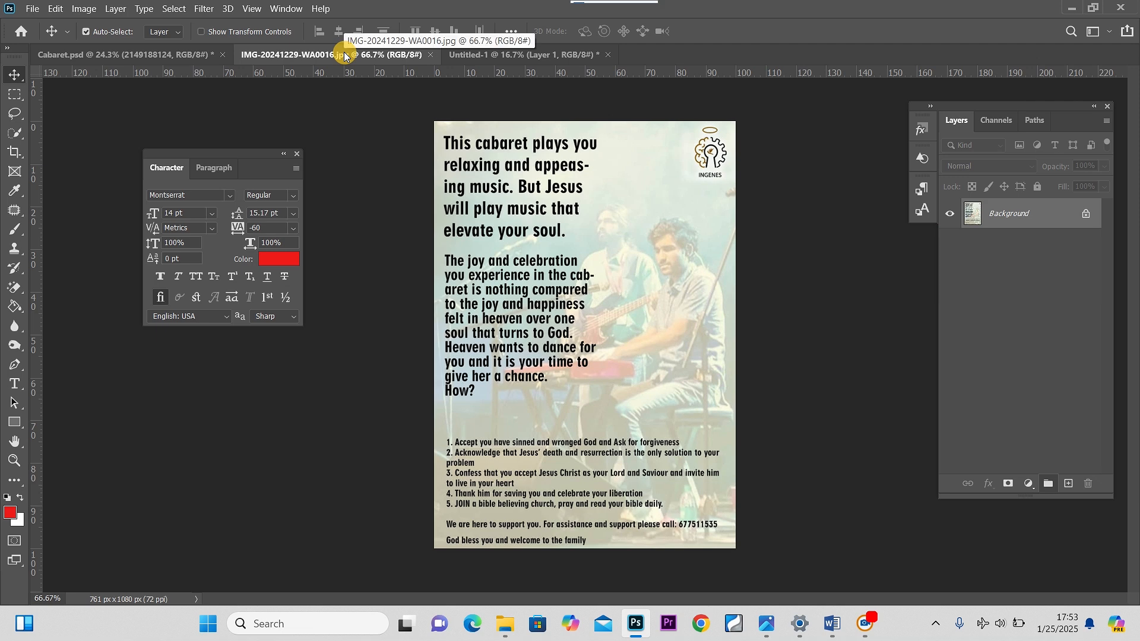
{"action": "left_click", "coordinate": [487, 57]}
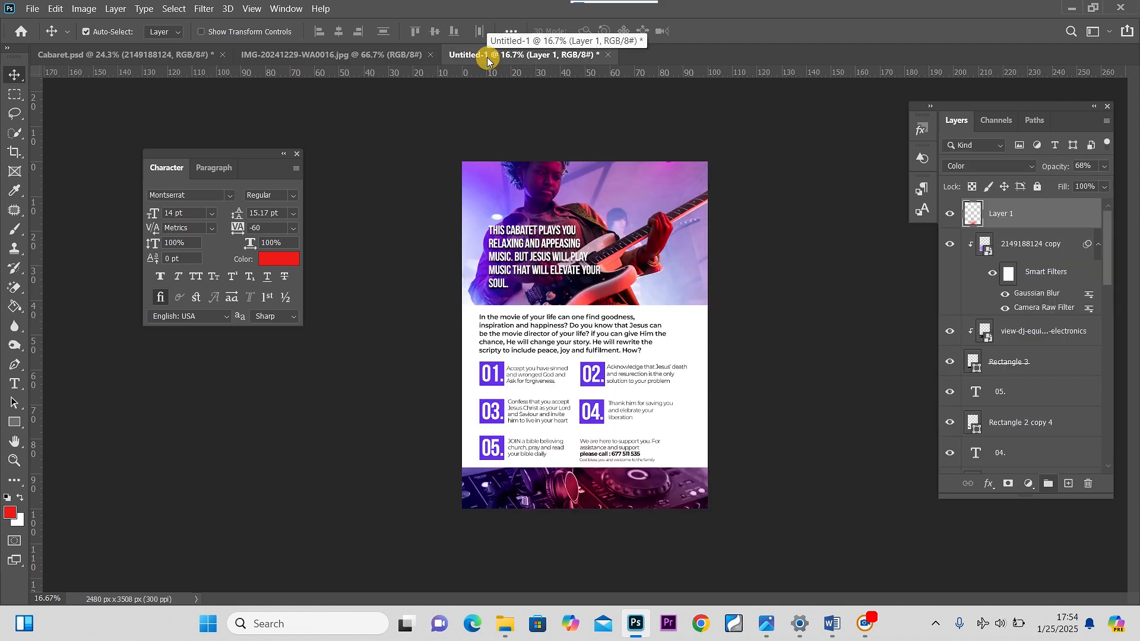